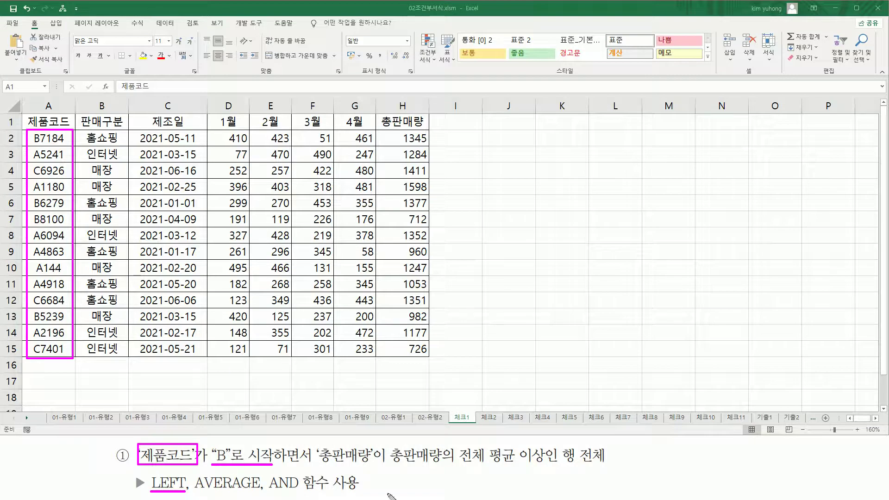
pyautogui.moveTo(316, 442); pyautogui.dragTo(374, 465)
pyautogui.moveTo(393, 133)
pyautogui.mouseDown()
pyautogui.moveTo(419, 184)
pyautogui.moveTo(433, 366)
pyautogui.moveTo(433, 359)
pyautogui.mouseUp()
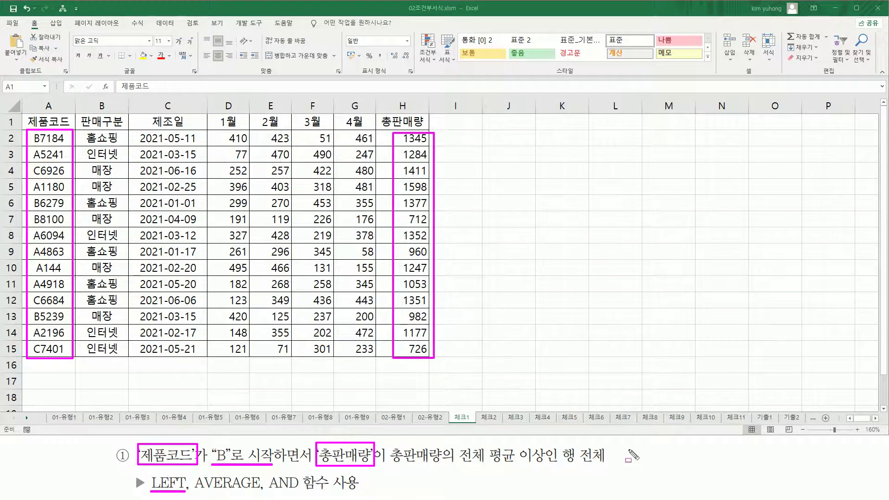
pyautogui.moveTo(388, 467)
pyautogui.mouseDown()
pyautogui.moveTo(554, 477)
pyautogui.moveTo(546, 445)
pyautogui.mouseUp()
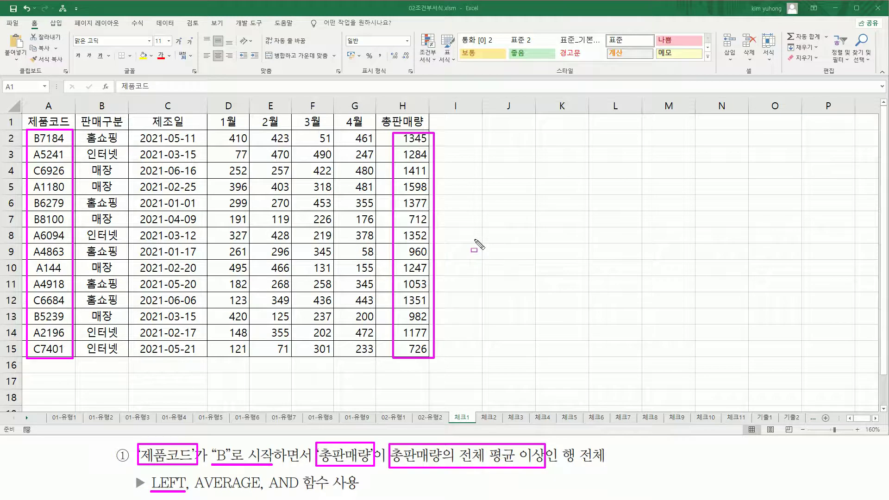
pyautogui.moveTo(196, 490); pyautogui.dragTo(258, 491)
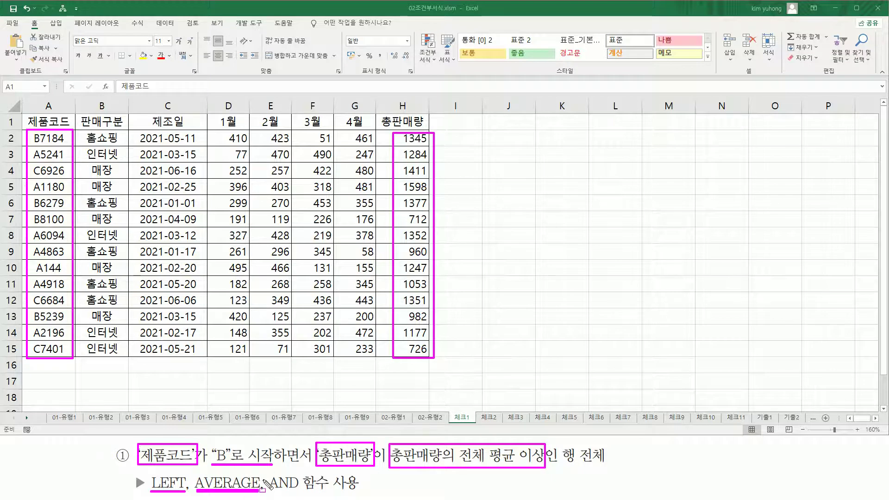
pyautogui.press('e')
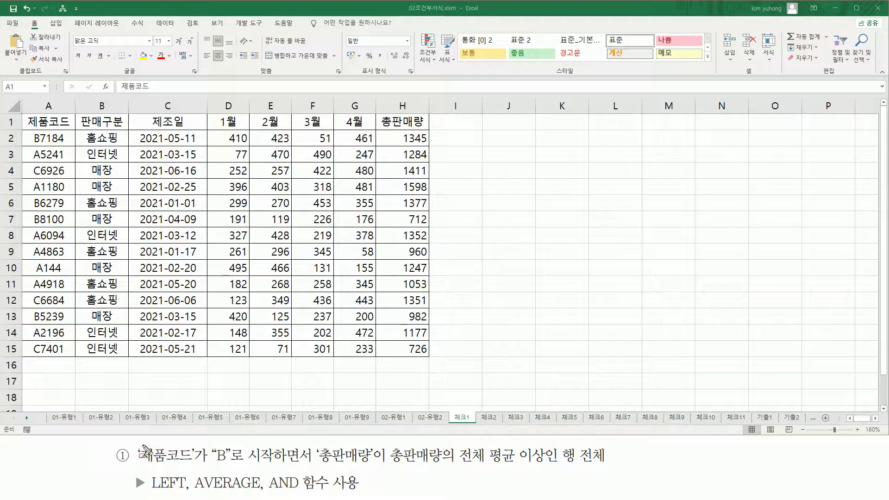
pyautogui.moveTo(138, 443)
pyautogui.mouseDown()
pyautogui.moveTo(143, 467)
pyautogui.moveTo(274, 466)
pyautogui.mouseUp()
pyautogui.moveTo(316, 441); pyautogui.dragTo(546, 467)
pyautogui.moveTo(274, 462); pyautogui.dragTo(311, 465)
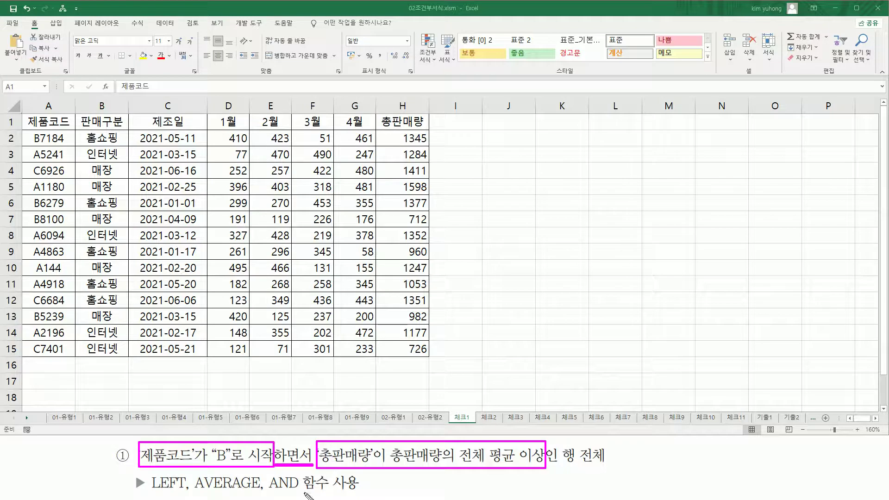
pyautogui.moveTo(265, 475)
pyautogui.mouseDown()
pyautogui.moveTo(271, 486)
pyautogui.moveTo(330, 492)
pyautogui.mouseUp()
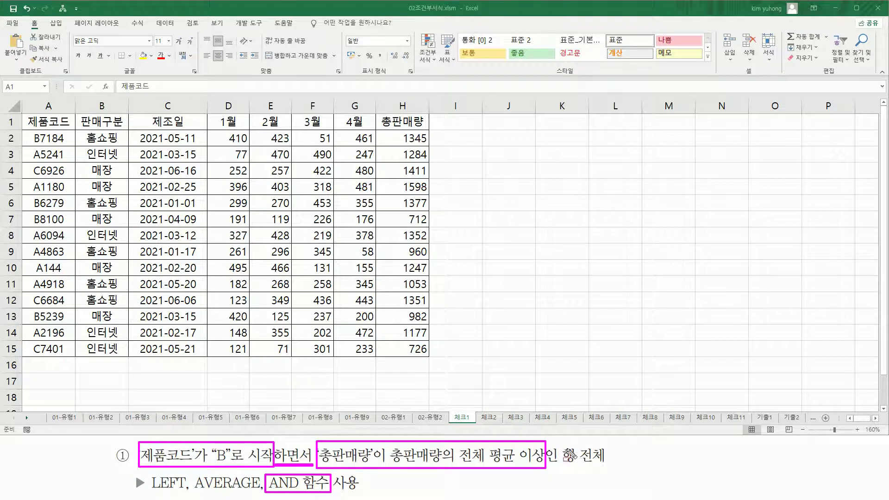
pyautogui.moveTo(562, 463); pyautogui.dragTo(607, 463)
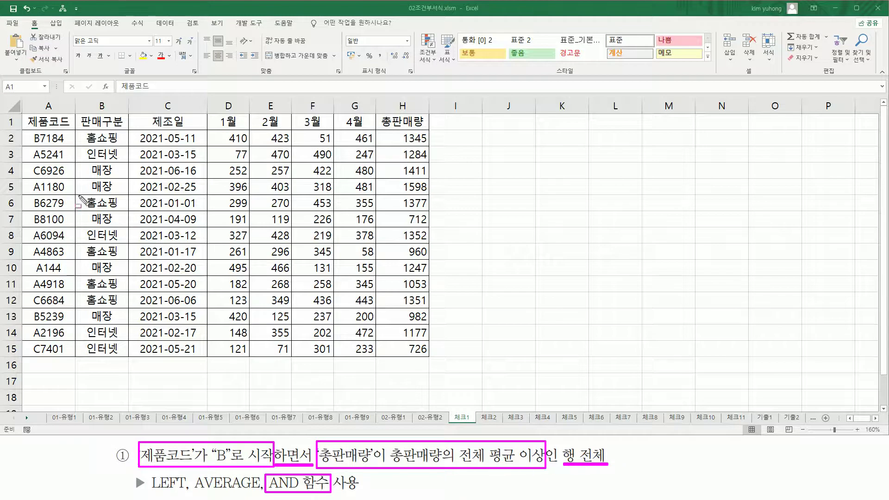
pyautogui.moveTo(29, 131)
pyautogui.mouseDown()
pyautogui.moveTo(215, 151)
pyautogui.moveTo(411, 296)
pyautogui.moveTo(433, 366)
pyautogui.moveTo(432, 356)
pyautogui.mouseUp()
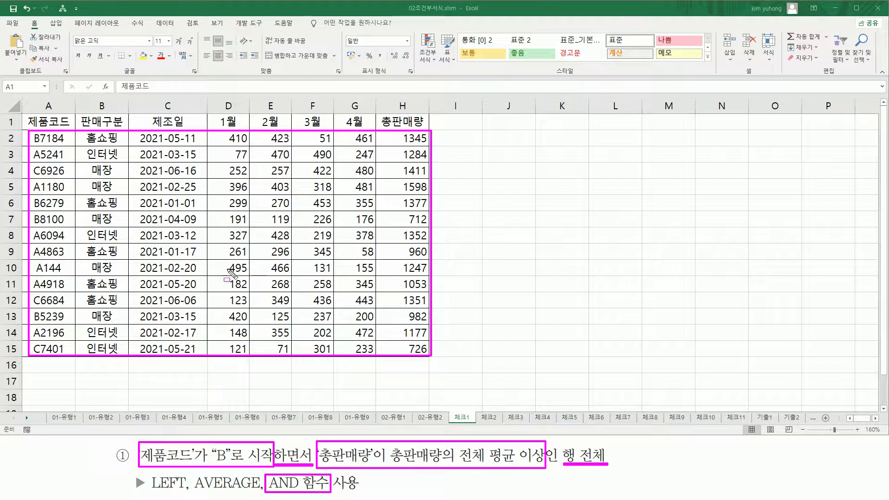
pyautogui.press('Escape')
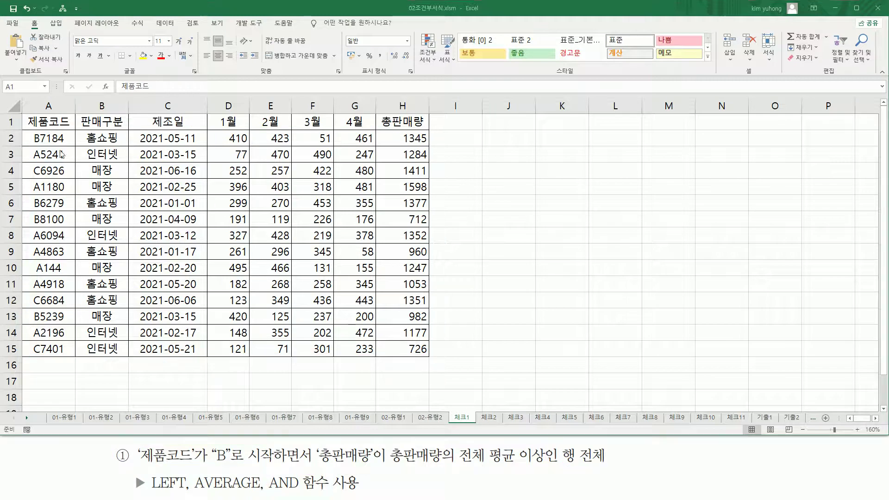
# Step: Create a new conditional formatting rule for A2:H15 that uses a formula to determine which cells to format
pyautogui.click(49, 137)
pyautogui.moveTo(48, 138); pyautogui.dragTo(419, 347)
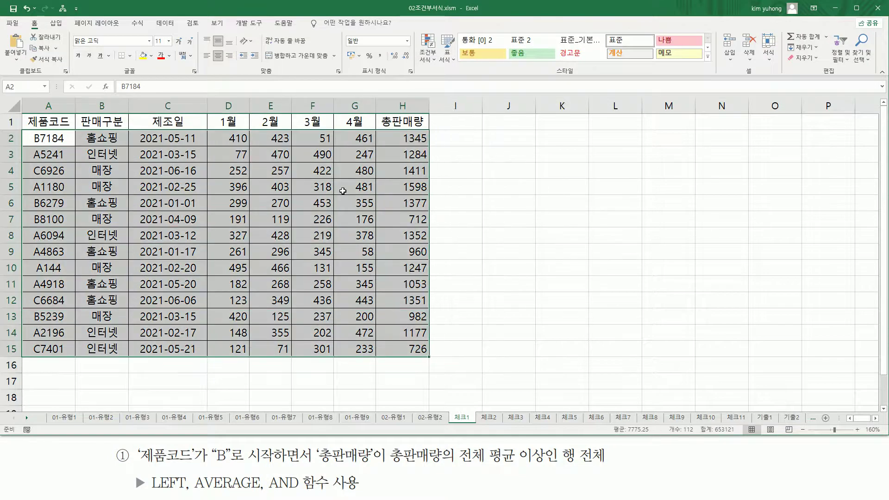
pyautogui.click(430, 59)
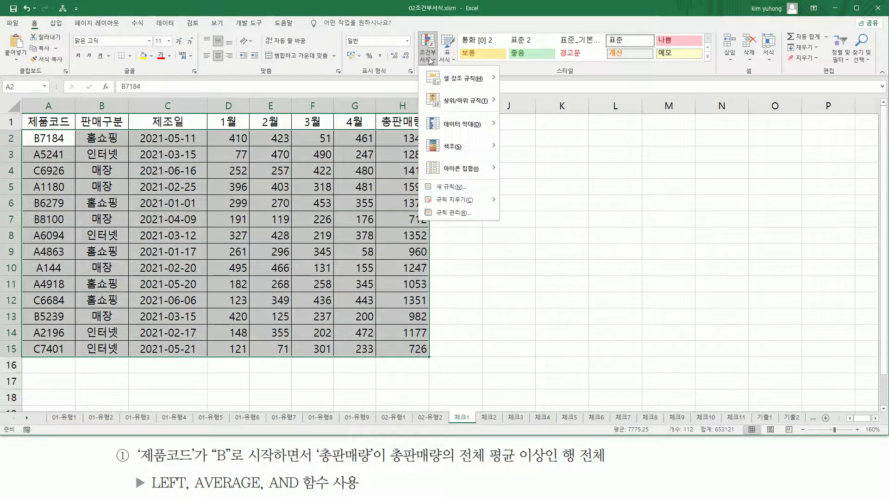
pyautogui.click(452, 187)
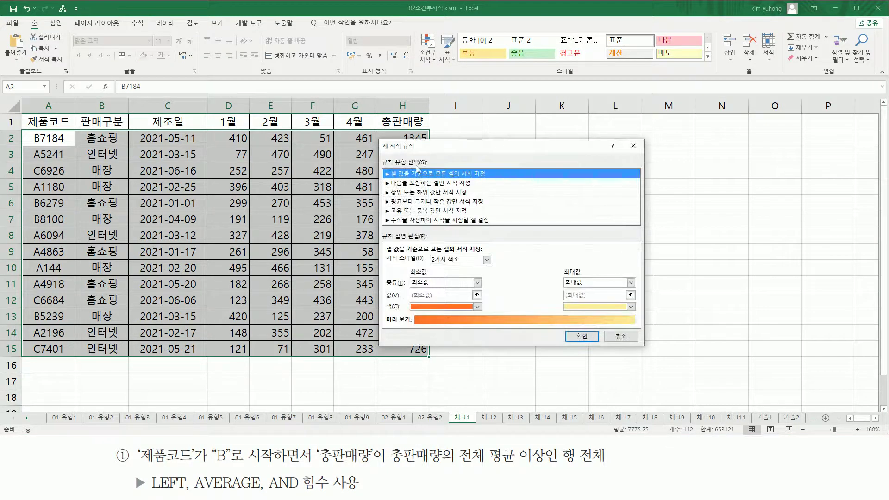
pyautogui.click(416, 220)
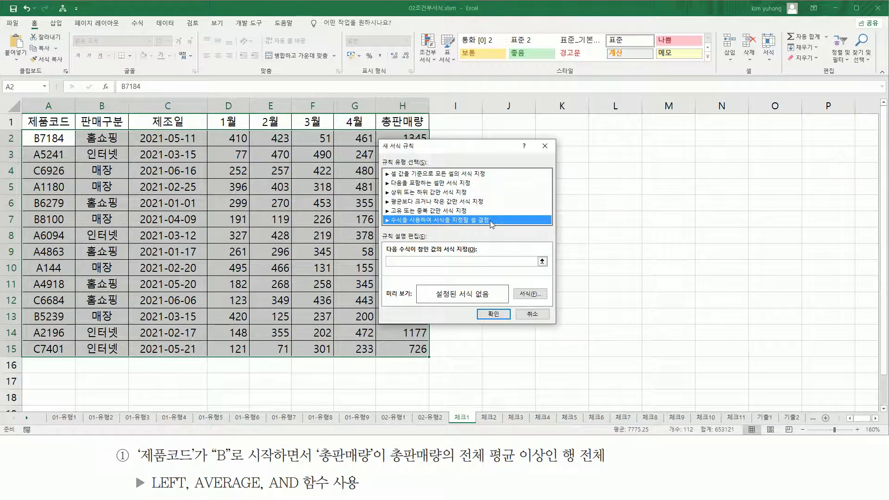
# Step: Begin the rule formula with the product code condition, entering =AND( LEFT($A2,1)="B" , with the column reference fixed
pyautogui.click(449, 262)
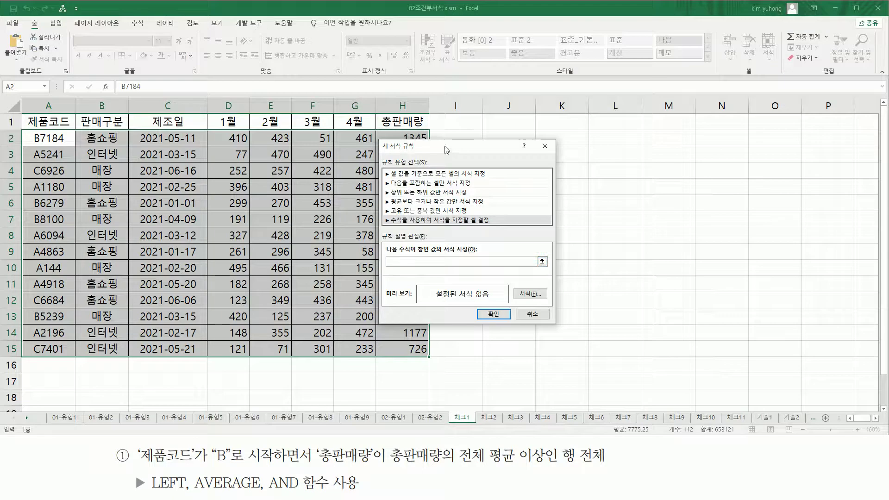
pyautogui.moveTo(445, 148); pyautogui.dragTo(499, 148)
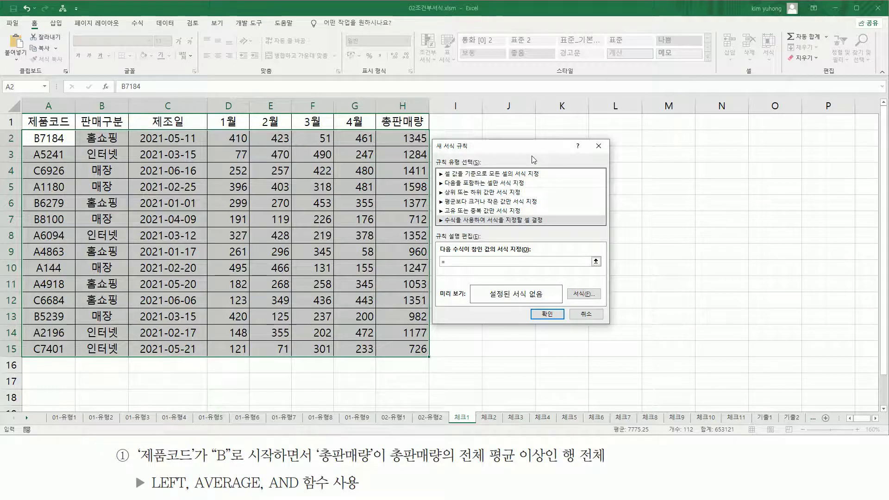
pyautogui.write('AND( LEFT(')
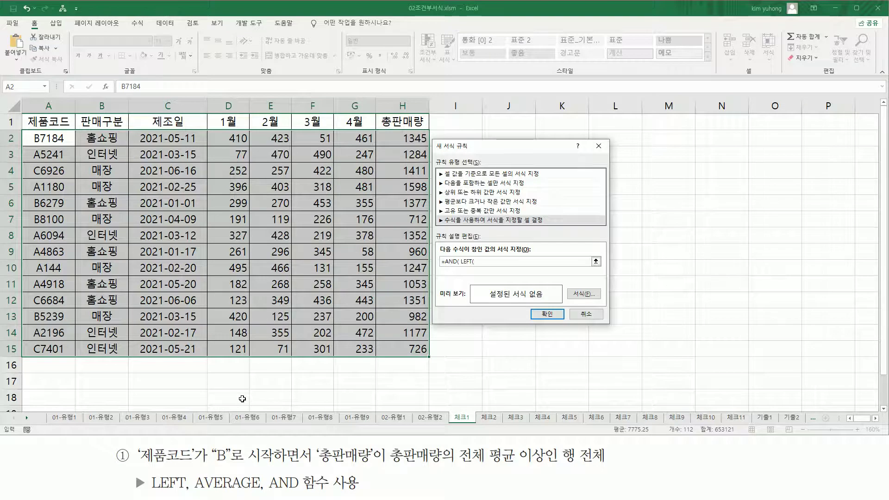
pyautogui.click(44, 138)
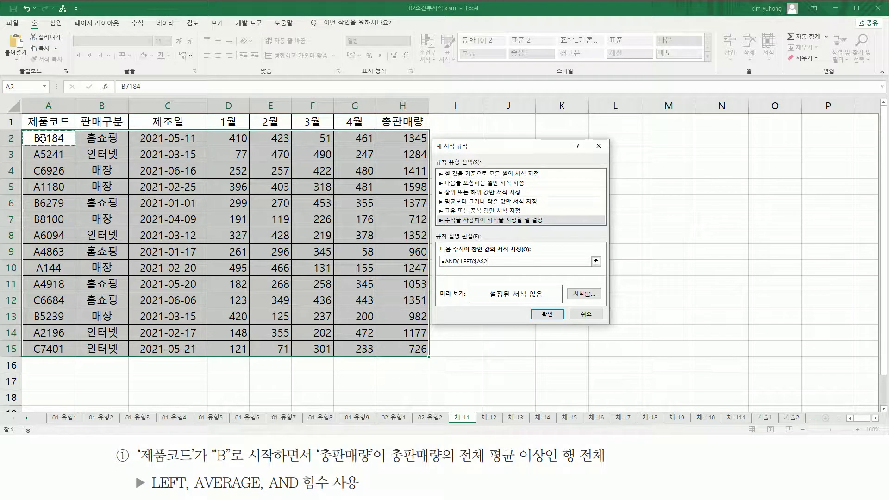
pyautogui.press('F4')
pyautogui.press('F4')
pyautogui.write(',1)="B" ,')
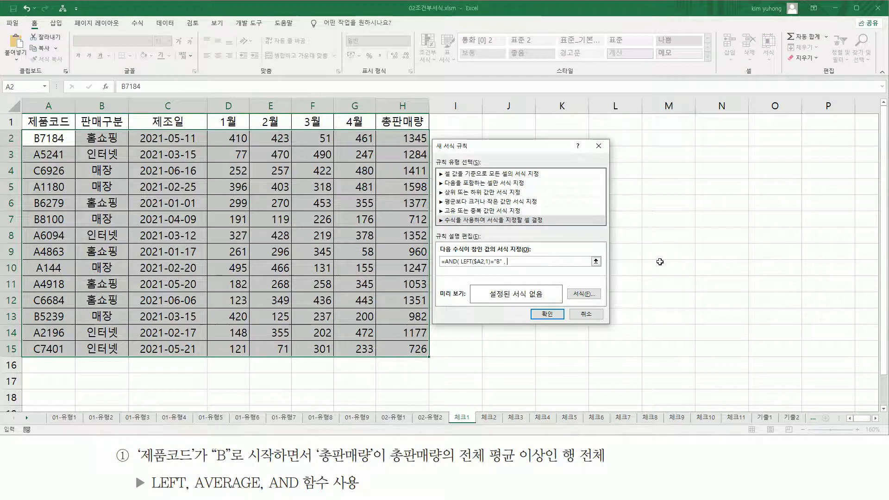
# Step: Complete the rule formula with the total sales condition $H2>=AVERAGE($H$2:$H$15) and close the AND function
pyautogui.click(400, 136)
pyautogui.press('F4')
pyautogui.press('F4')
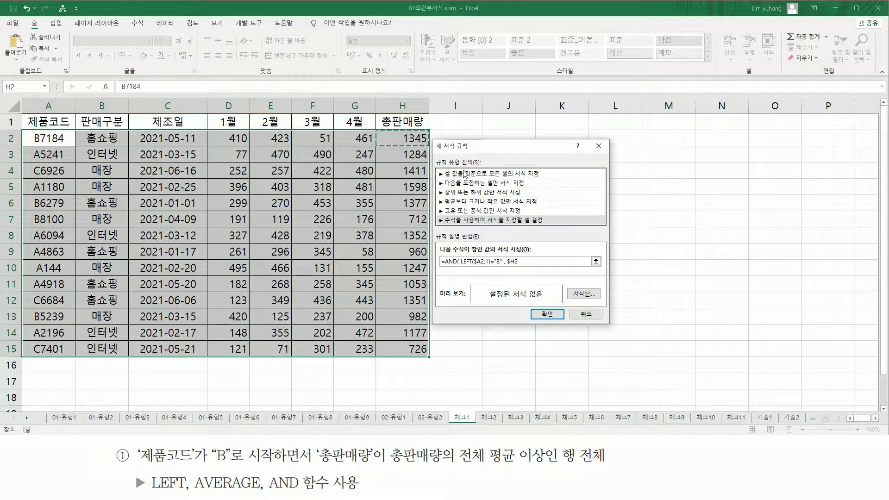
pyautogui.click(542, 262)
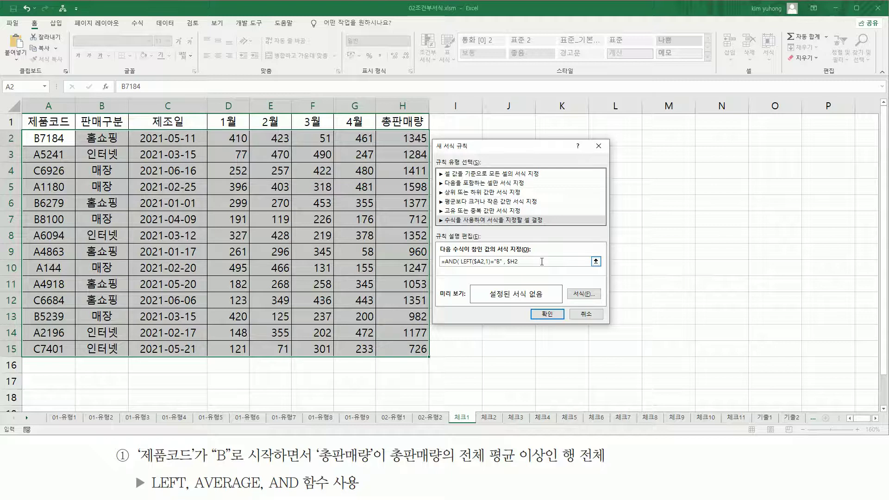
pyautogui.write('>=AVERAGE(')
pyautogui.moveTo(401, 135); pyautogui.dragTo(404, 349)
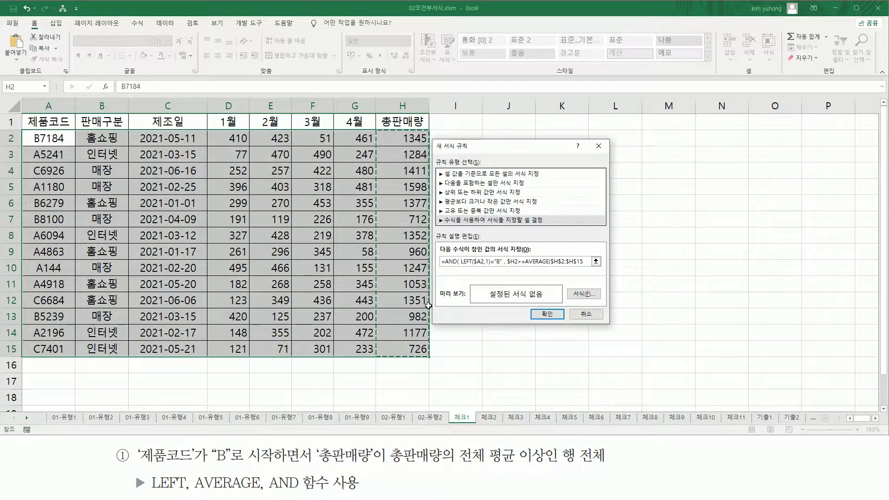
pyautogui.write(')')
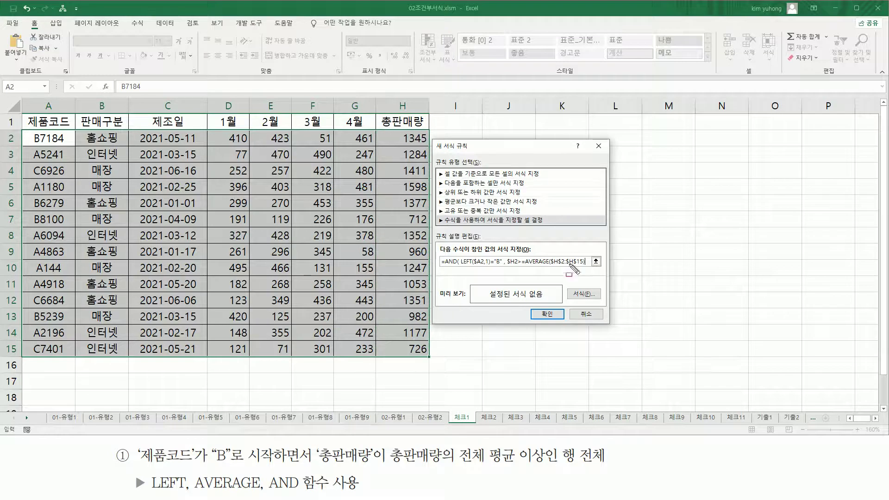
pyautogui.moveTo(553, 266); pyautogui.dragTo(584, 267)
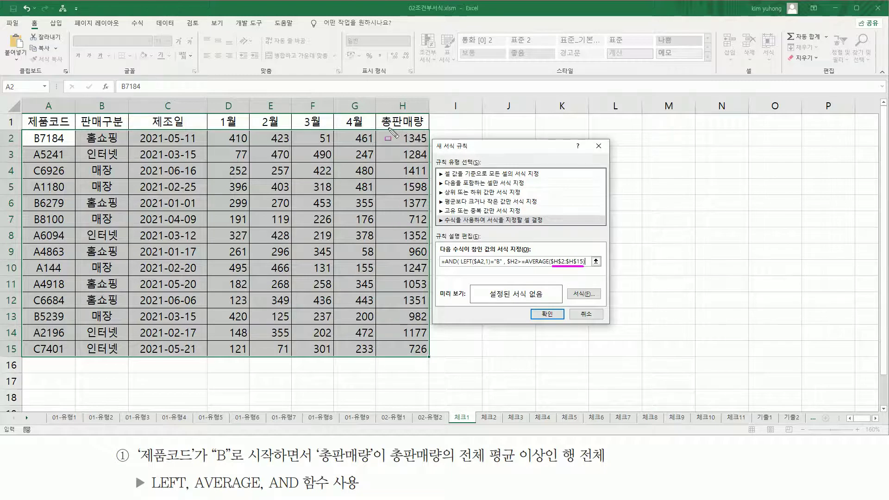
pyautogui.moveTo(387, 130)
pyautogui.mouseDown()
pyautogui.moveTo(419, 358)
pyautogui.moveTo(431, 359)
pyautogui.mouseUp()
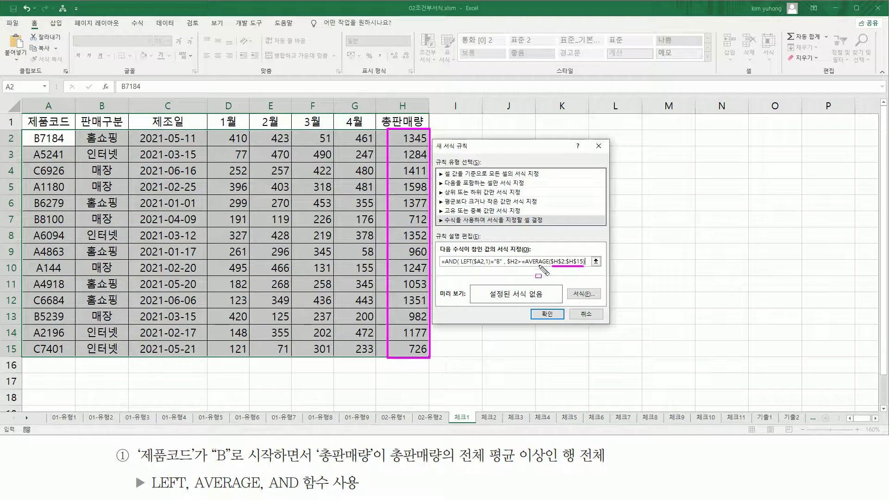
pyautogui.press('Escape')
pyautogui.click(586, 262)
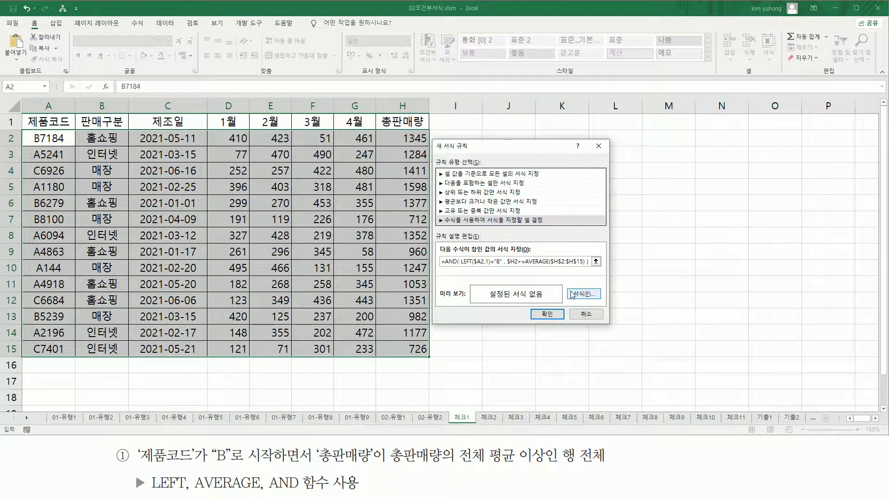
# Step: Set the rule's font style to bold italic (굵은 기울임꼴) and its colour to standard red, and apply the rule
pyautogui.click(584, 295)
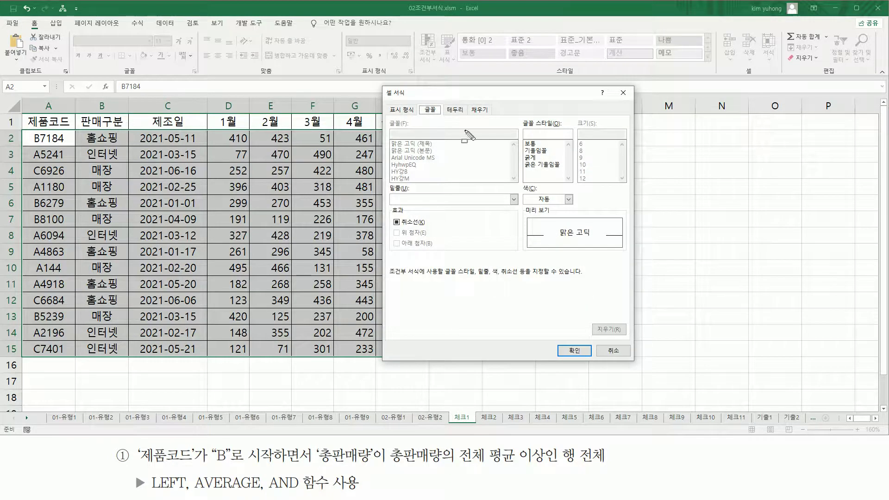
pyautogui.moveTo(422, 105); pyautogui.dragTo(439, 118)
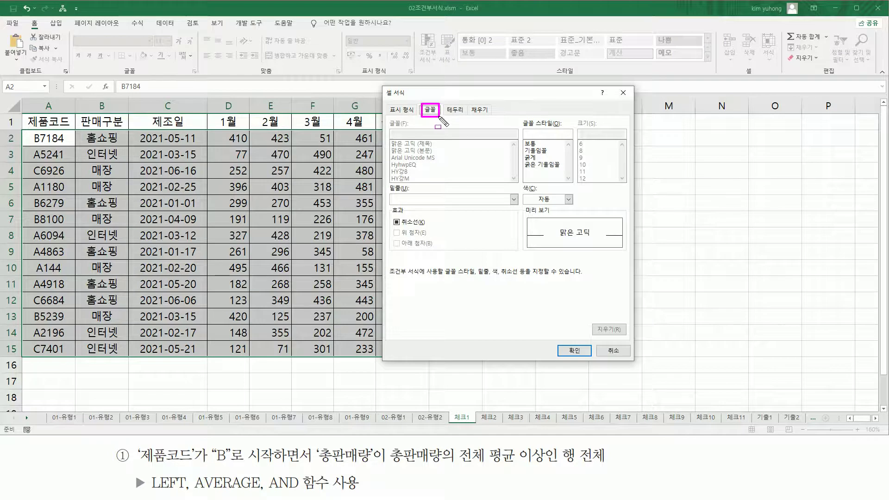
pyautogui.moveTo(523, 127); pyautogui.dragTo(557, 127)
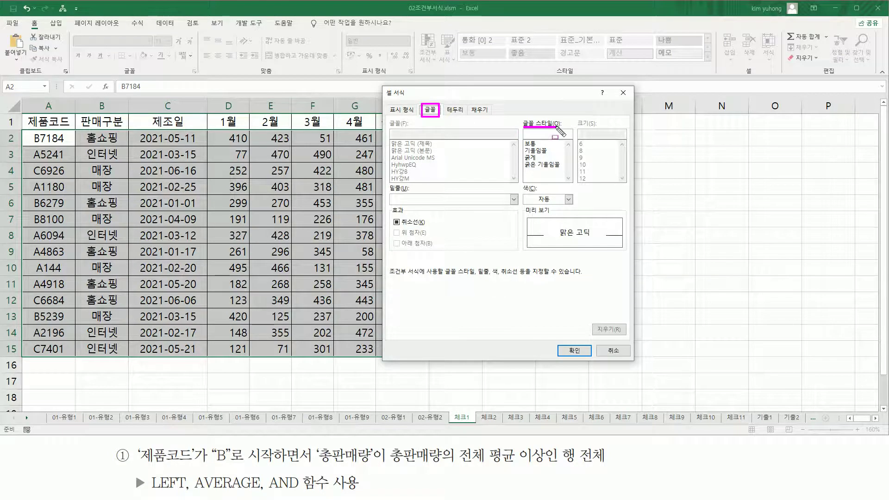
pyautogui.moveTo(523, 159)
pyautogui.mouseDown()
pyautogui.moveTo(564, 171)
pyautogui.moveTo(573, 206)
pyautogui.mouseUp()
pyautogui.press('Escape')
pyautogui.click(543, 164)
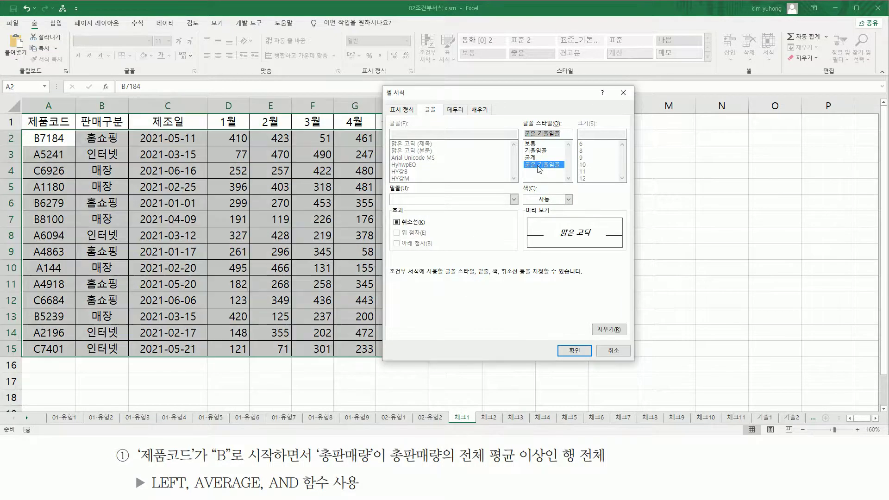
pyautogui.click(549, 202)
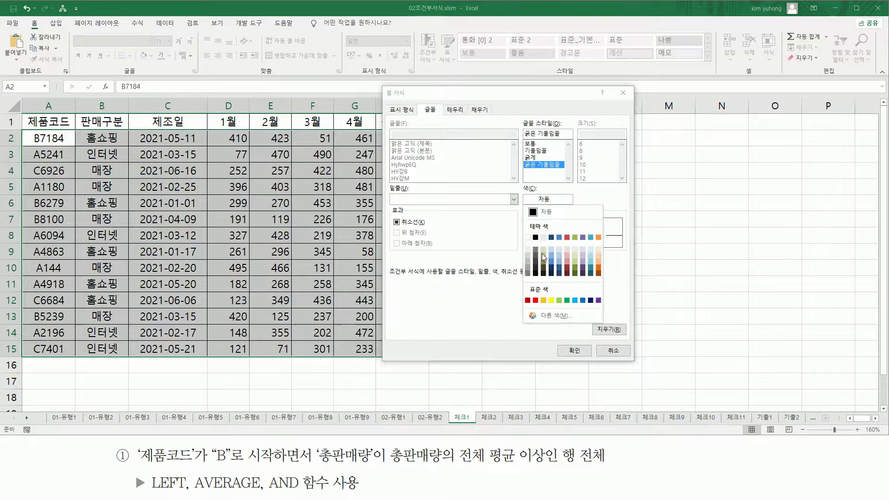
pyautogui.click(536, 303)
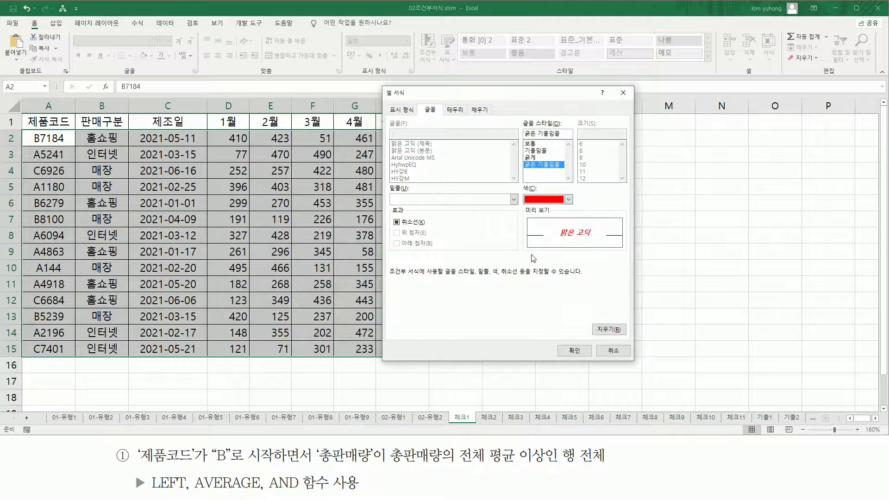
pyautogui.click(575, 351)
pyautogui.click(546, 314)
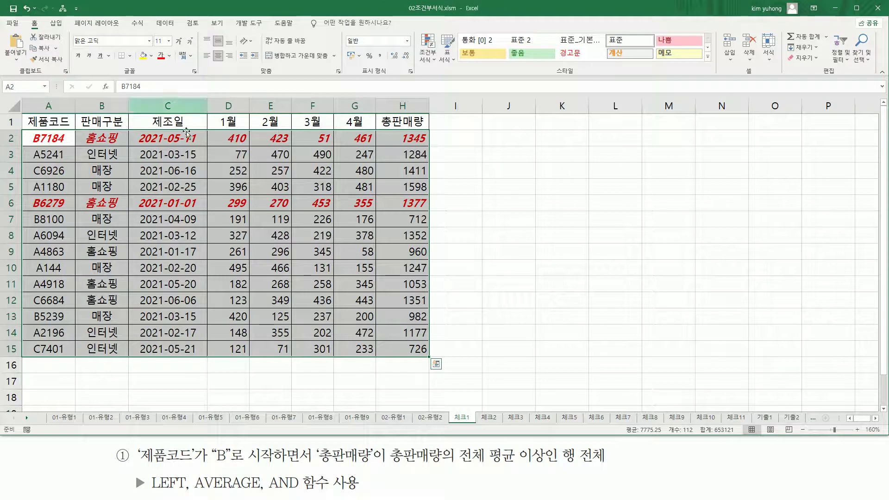
# Step: Paste the rule formula =AND( LEFT($A2,1)="B" , $H2>=AVERAGE($H$2:$H$15) ) as red text into cell B17
pyautogui.click(104, 380)
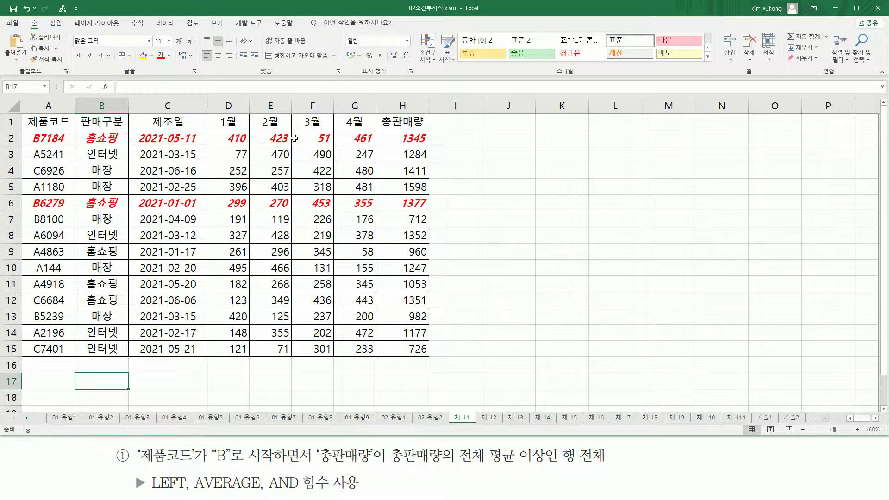
pyautogui.hotkey('ctrl', 'v')
pyautogui.press('Return')
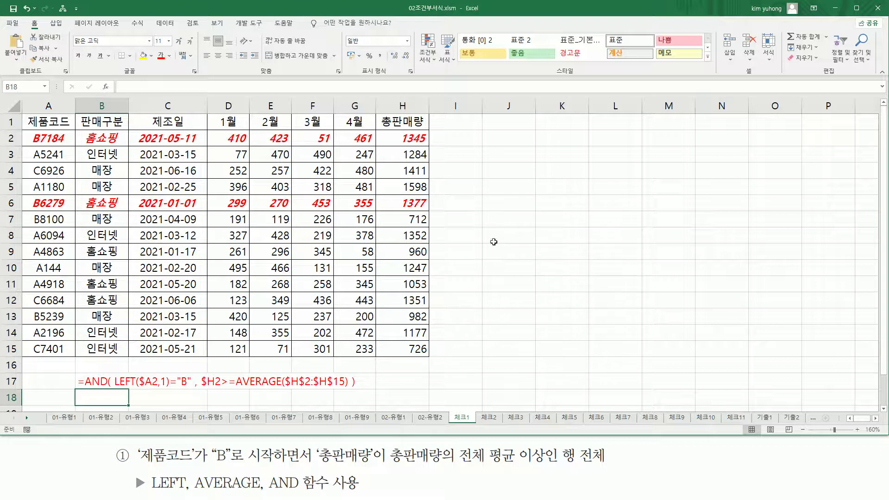
pyautogui.click(517, 287)
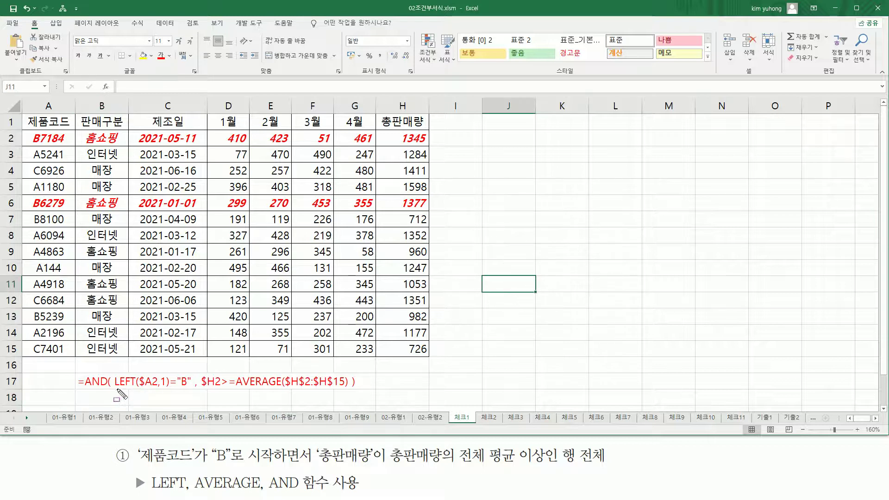
pyautogui.moveTo(115, 388)
pyautogui.mouseDown()
pyautogui.moveTo(187, 388)
pyautogui.moveTo(191, 380)
pyautogui.moveTo(200, 392)
pyautogui.moveTo(348, 389)
pyautogui.mouseUp()
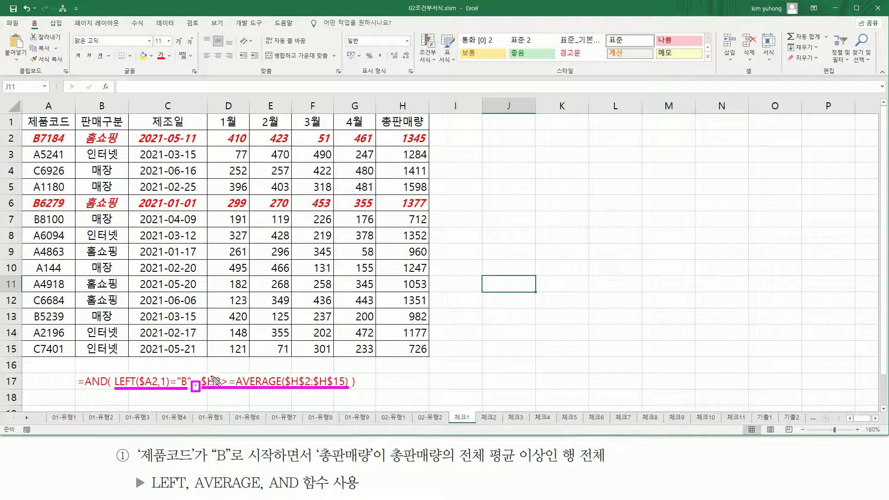
pyautogui.moveTo(205, 371)
pyautogui.mouseDown()
pyautogui.moveTo(222, 391)
pyautogui.moveTo(352, 390)
pyautogui.mouseUp()
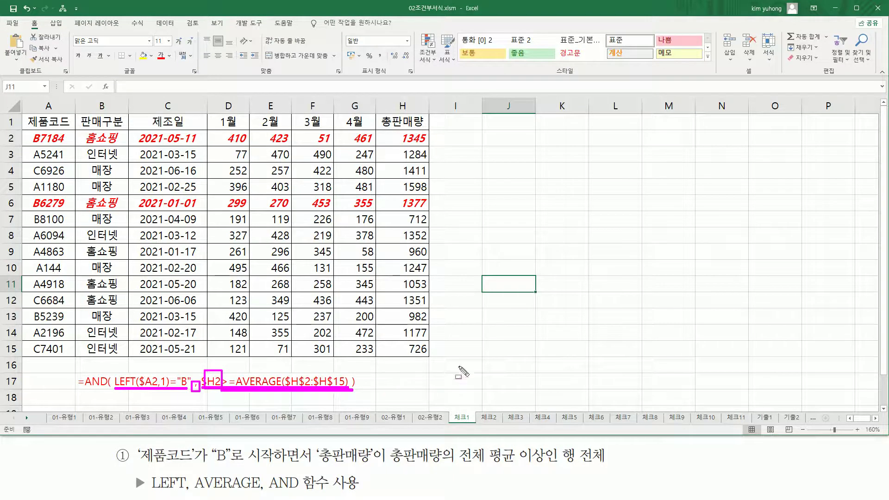
pyautogui.press('Escape')
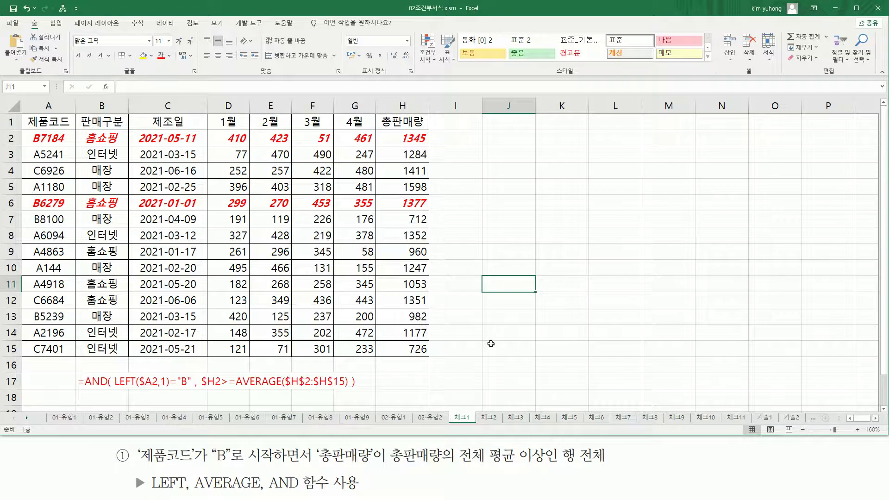
# Step: Go to the 체크2 sheet and examine the 제품코드 and 판매구분 columns against the stated row conditions and required functions
pyautogui.hotkey('ctrl', 'pagedown')
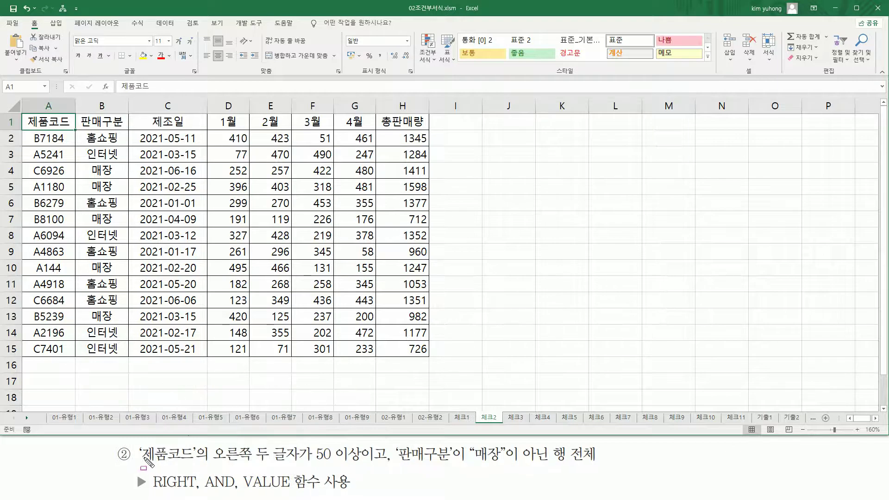
pyautogui.moveTo(138, 466)
pyautogui.mouseDown()
pyautogui.moveTo(199, 463)
pyautogui.moveTo(199, 443)
pyautogui.mouseUp()
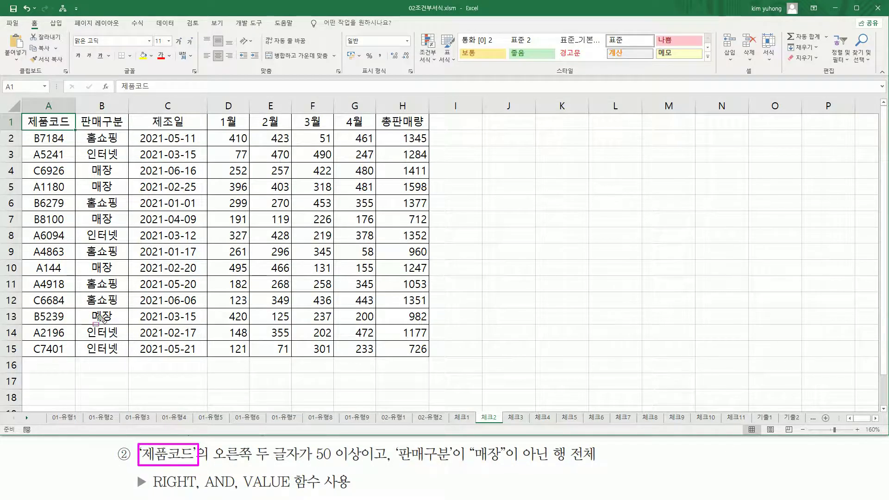
pyautogui.moveTo(29, 132)
pyautogui.mouseDown()
pyautogui.moveTo(95, 377)
pyautogui.moveTo(71, 362)
pyautogui.mouseUp()
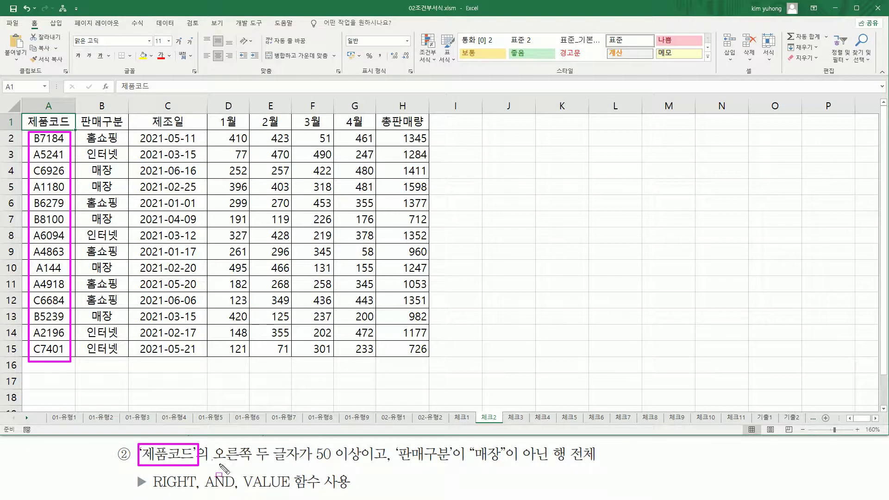
pyautogui.moveTo(213, 462); pyautogui.dragTo(298, 464)
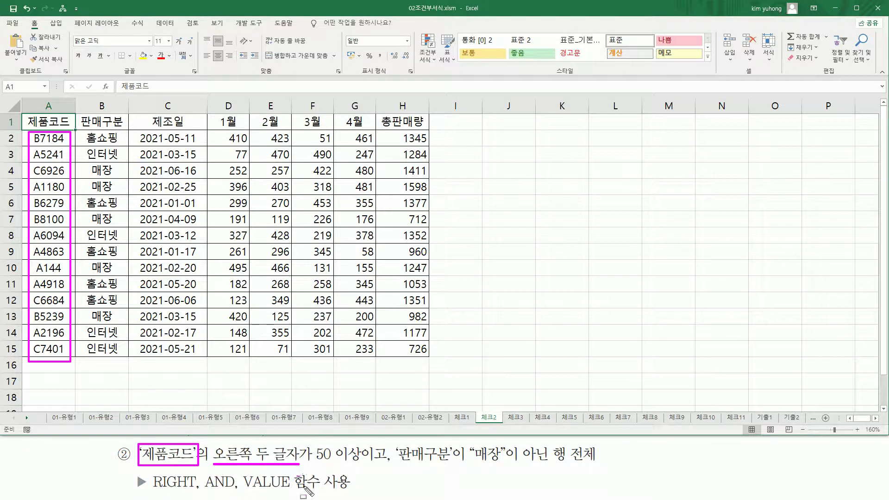
pyautogui.moveTo(52, 144); pyautogui.dragTo(68, 175)
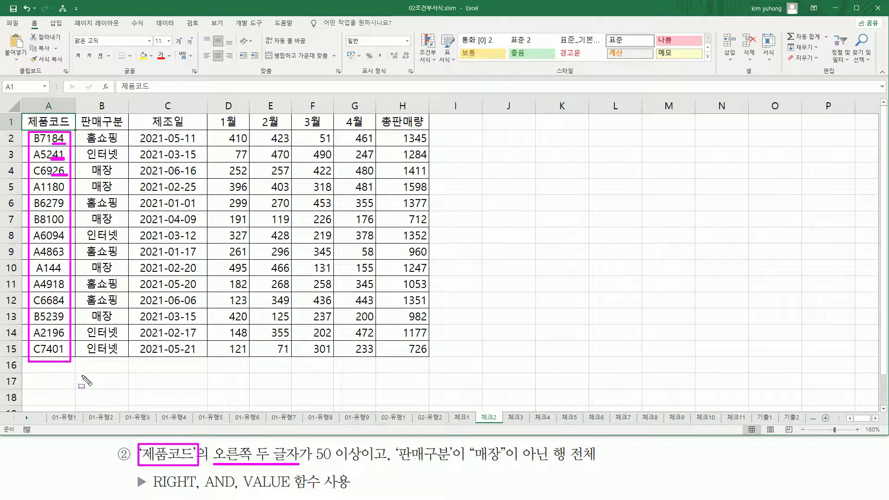
pyautogui.moveTo(151, 489); pyautogui.dragTo(193, 488)
pyautogui.moveTo(315, 445); pyautogui.dragTo(362, 466)
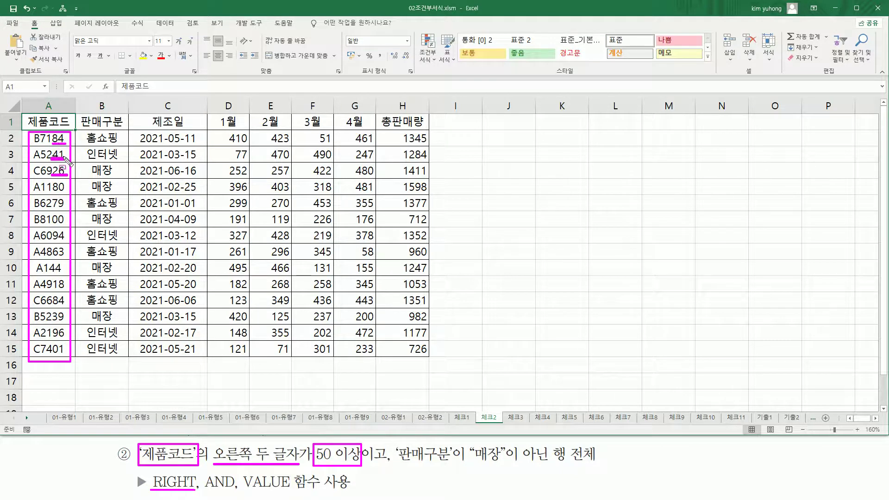
pyautogui.moveTo(66, 175); pyautogui.dragTo(51, 175)
pyautogui.moveTo(242, 490); pyautogui.dragTo(290, 489)
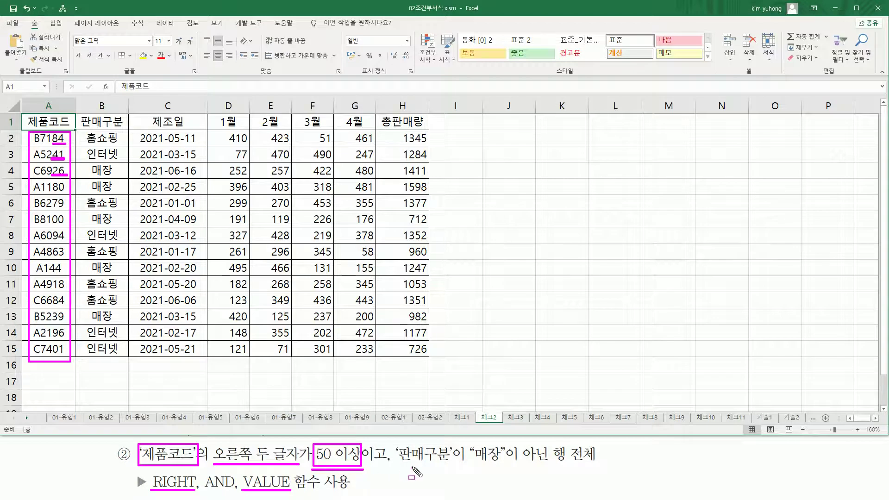
pyautogui.moveTo(397, 464)
pyautogui.mouseDown()
pyautogui.moveTo(419, 464)
pyautogui.moveTo(453, 446)
pyautogui.mouseUp()
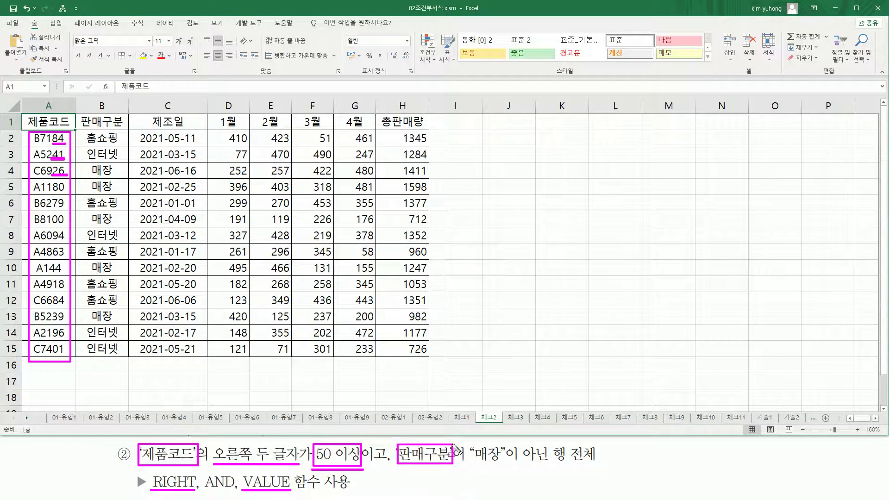
pyautogui.moveTo(83, 130)
pyautogui.mouseDown()
pyautogui.moveTo(124, 160)
pyautogui.moveTo(128, 356)
pyautogui.mouseUp()
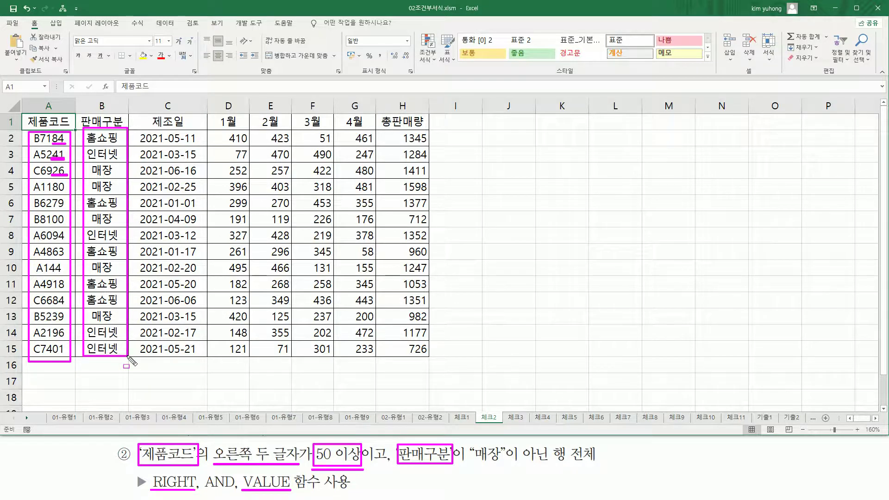
pyautogui.moveTo(472, 464); pyautogui.dragTo(550, 466)
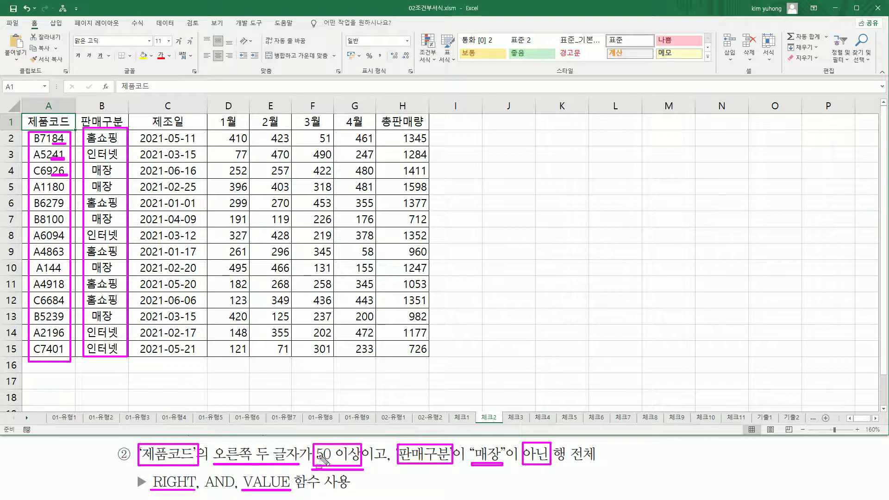
pyautogui.moveTo(361, 465); pyautogui.dragTo(388, 466)
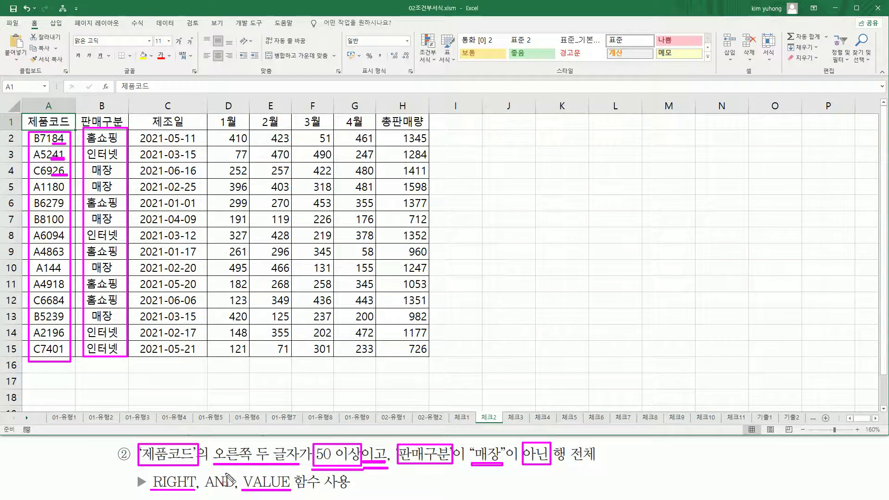
pyautogui.moveTo(203, 470); pyautogui.dragTo(235, 489)
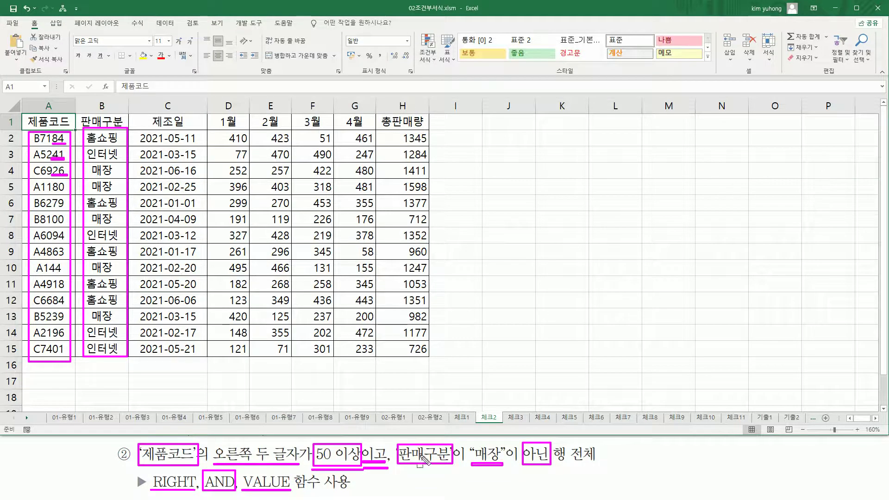
pyautogui.moveTo(553, 464); pyautogui.dragTo(602, 463)
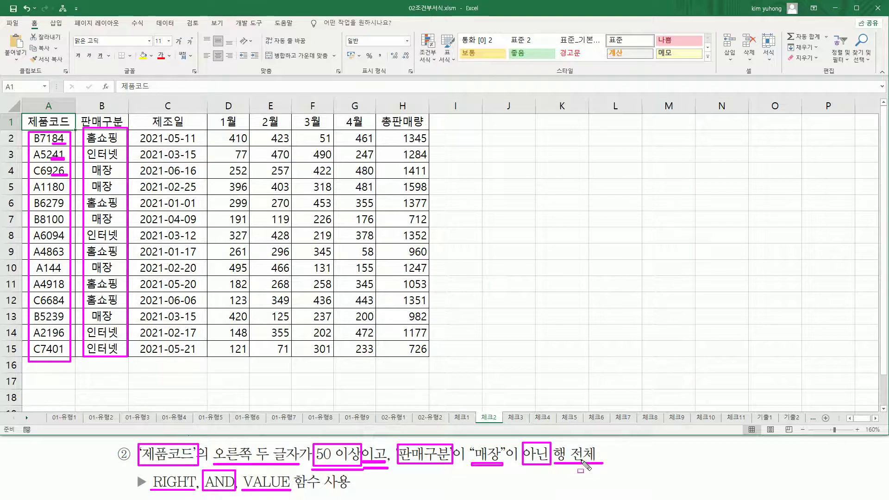
pyautogui.press('Escape')
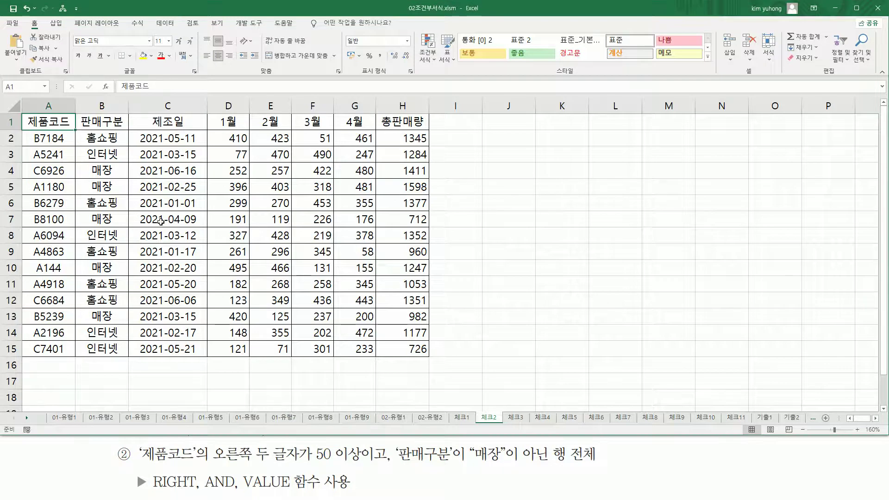
# Step: Create a new conditional formatting rule for A2:H15 that uses a formula to determine which cells to format
pyautogui.click(40, 138)
pyautogui.moveTo(46, 138); pyautogui.dragTo(394, 350)
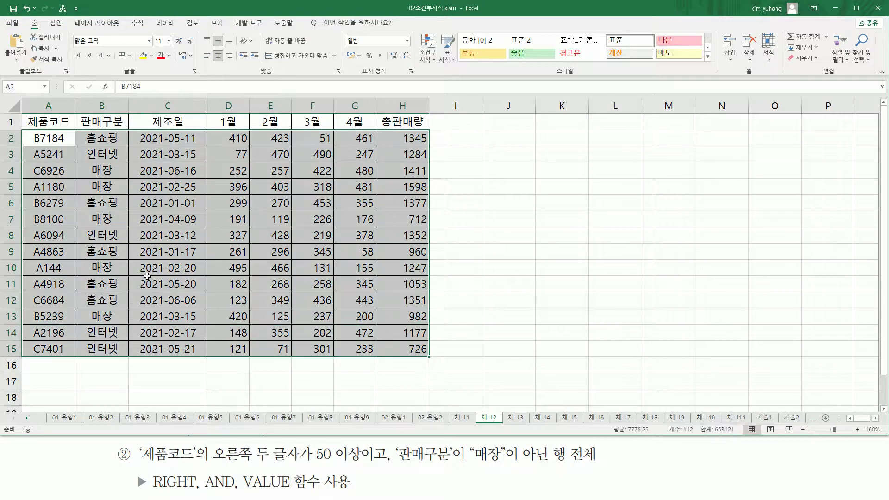
pyautogui.click(430, 60)
pyautogui.click(449, 187)
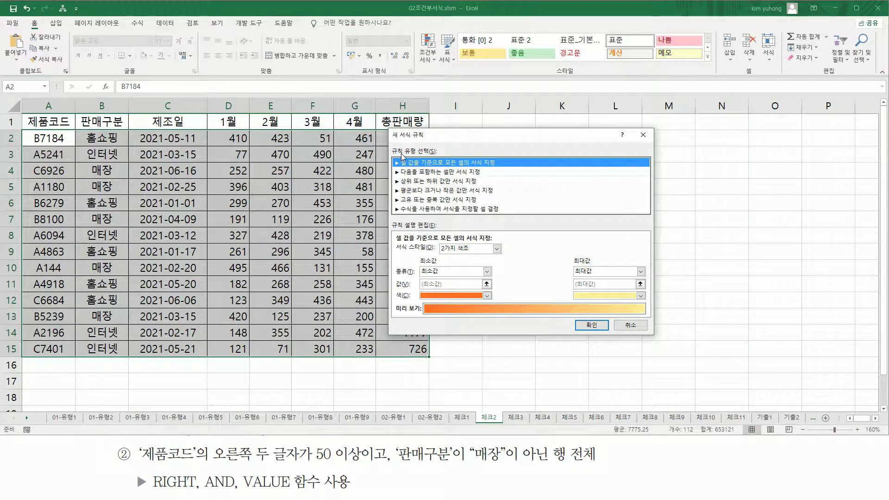
pyautogui.click(418, 211)
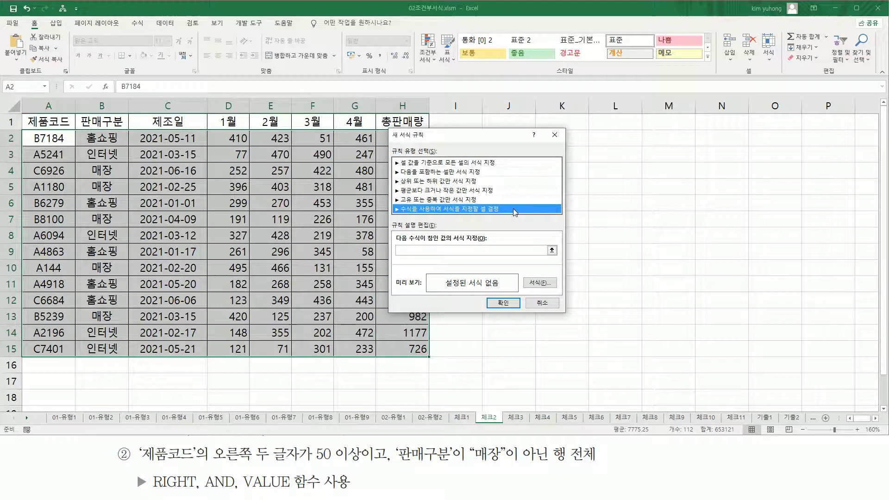
# Step: Begin the rule formula with =AND( RIGHT($A2,2) to extract the product code's last two characters, keeping only the column reference fixed
pyautogui.click(429, 250)
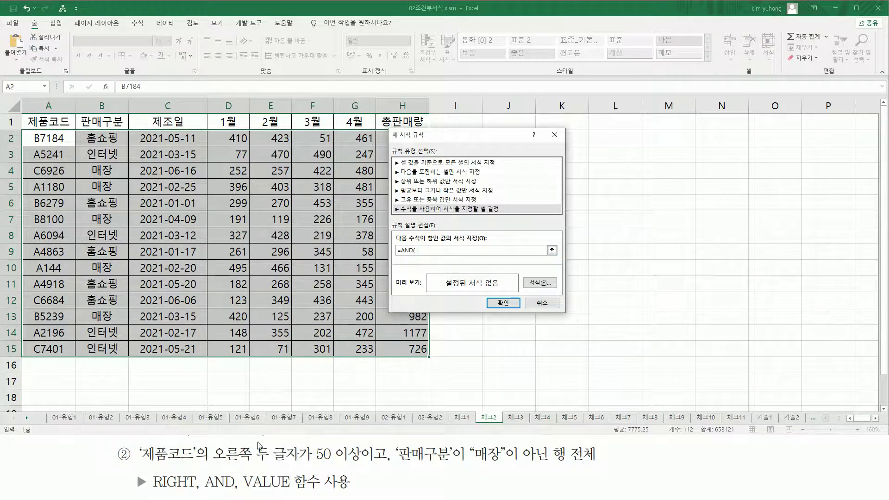
pyautogui.write('RIGHT(')
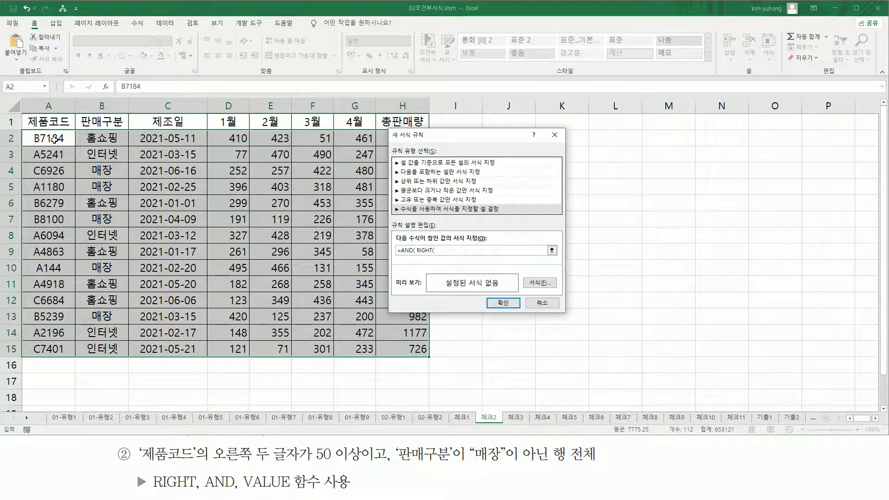
pyautogui.click(55, 139)
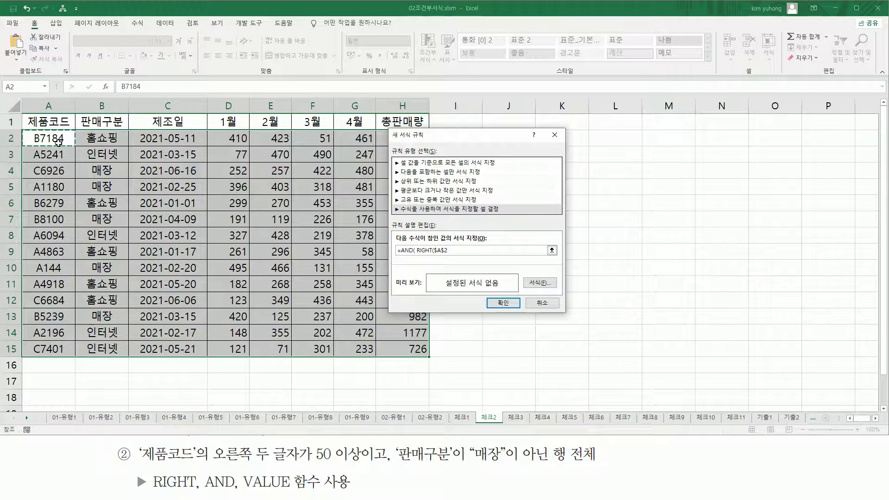
pyautogui.press('F4')
pyautogui.press('F4')
pyautogui.write(',2')
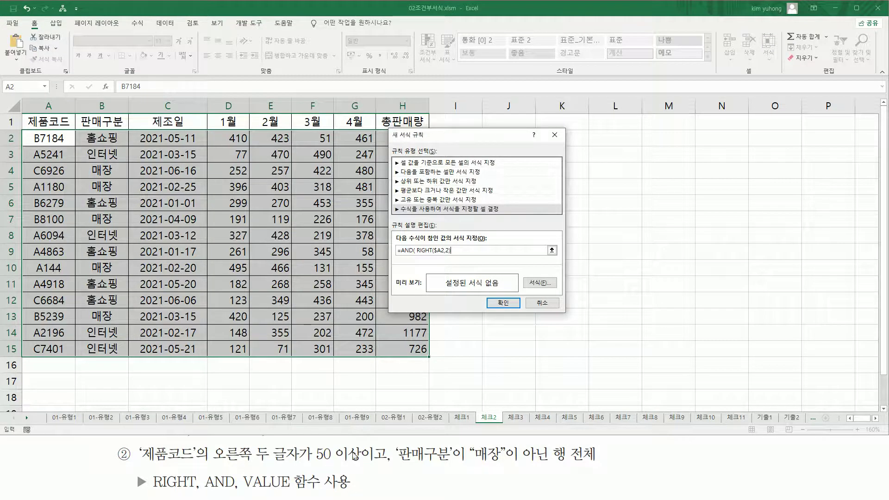
# Step: Wrap the RIGHT($A2,2) expression in the VALUE function to convert its text result to a number
pyautogui.click(416, 250)
pyautogui.write('VA')
pyautogui.write('LUE')
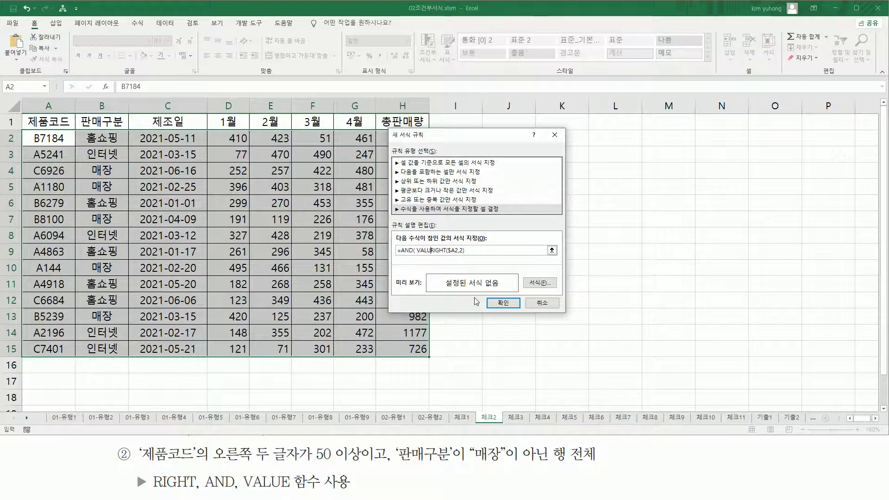
pyautogui.write('(')
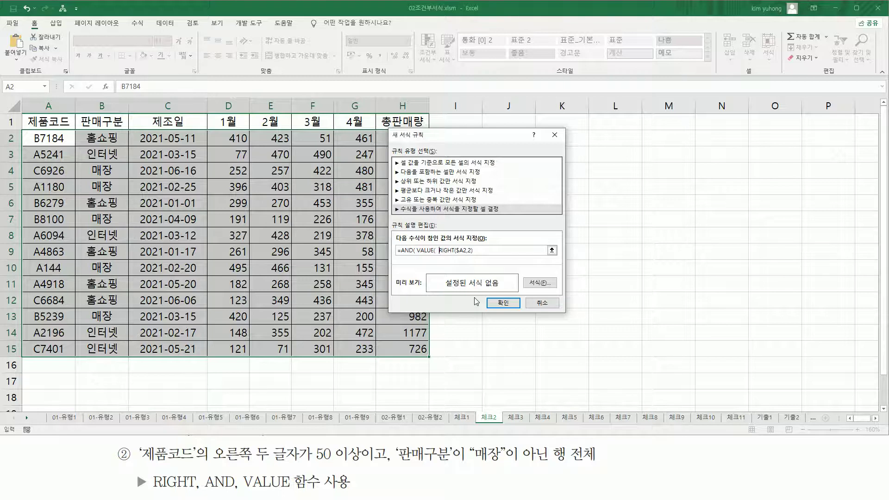
pyautogui.click(485, 251)
pyautogui.moveTo(437, 254); pyautogui.dragTo(473, 254)
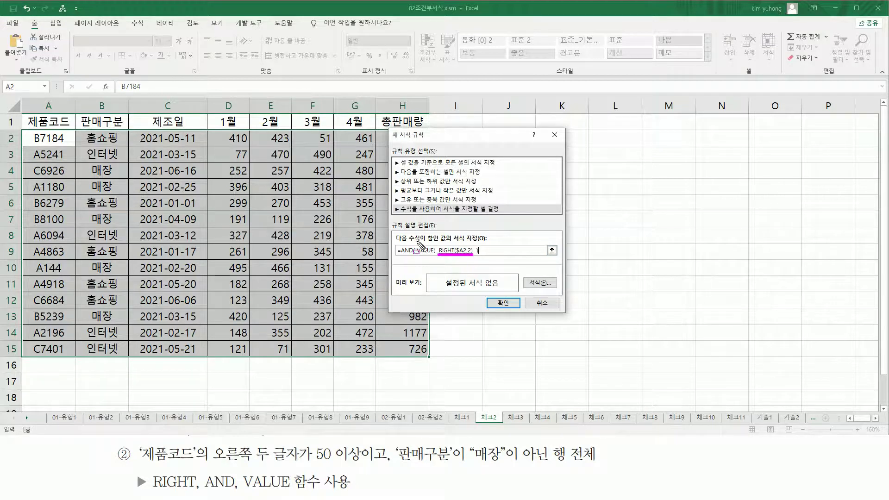
pyautogui.moveTo(416, 242)
pyautogui.mouseDown()
pyautogui.moveTo(434, 259)
pyautogui.moveTo(481, 257)
pyautogui.mouseUp()
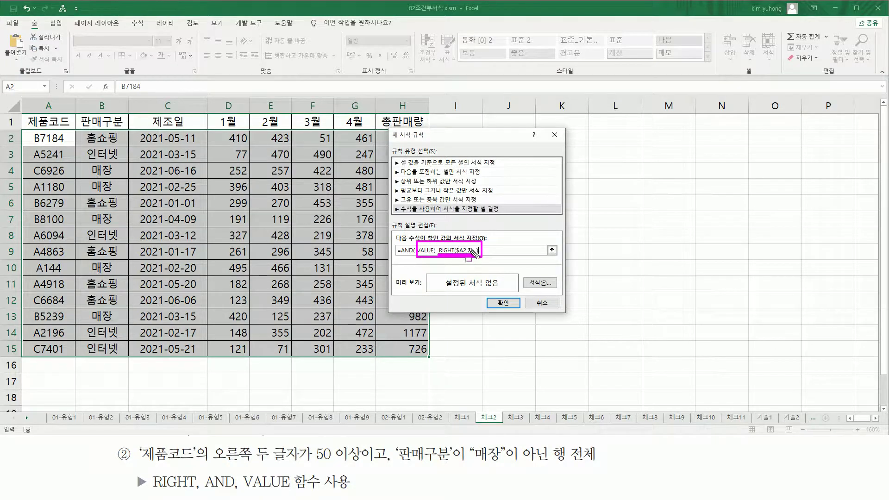
pyautogui.press('Escape')
# Step: Complete the formula with >=50 and the sales type condition $B2<>"매장", fixing only column B, and close the AND function
pyautogui.click(484, 250)
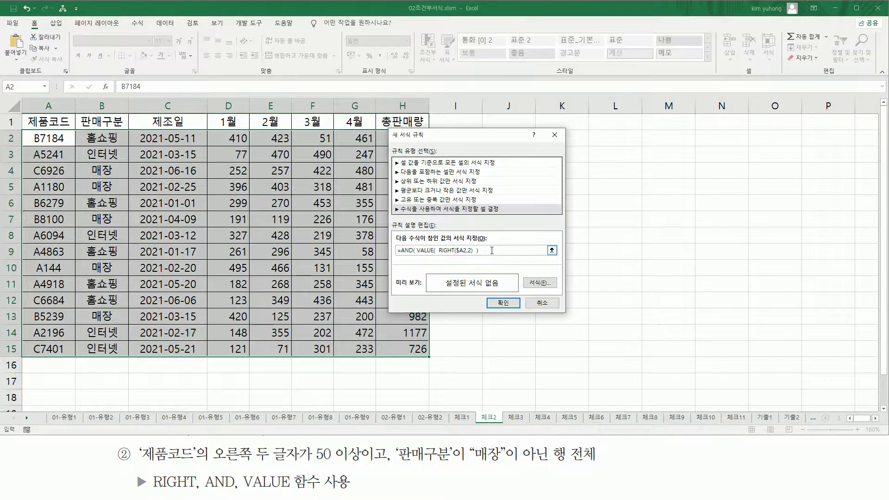
pyautogui.write('>=50 ,')
pyautogui.click(114, 137)
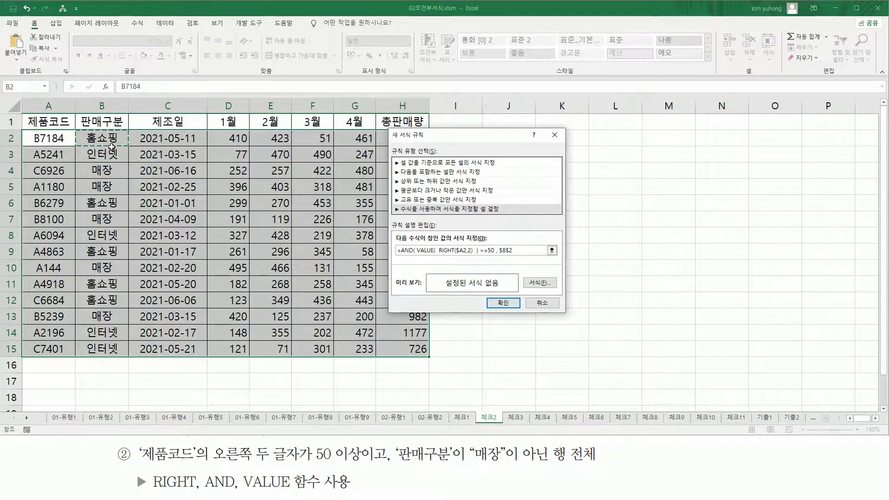
pyautogui.press('F4')
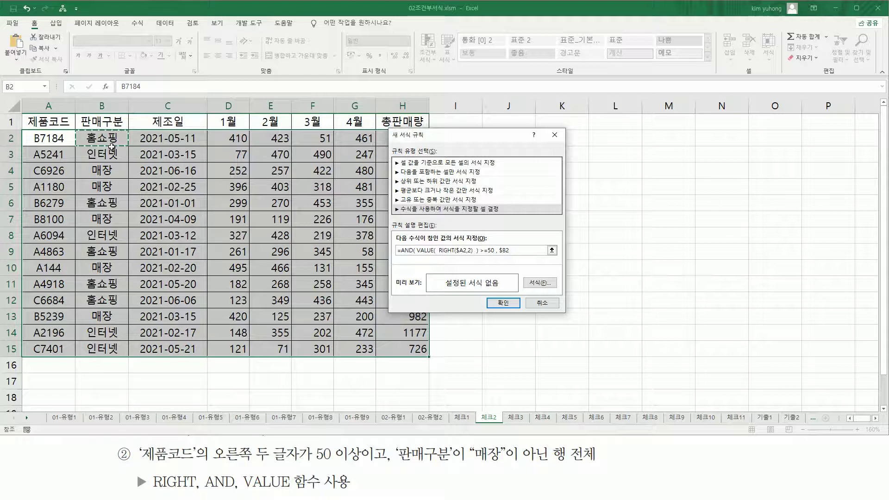
pyautogui.write('<>""매장')
# Step: Set the rule's font style to bold italic (굵은 기울임꼴) and its colour to standard red
pyautogui.click(539, 284)
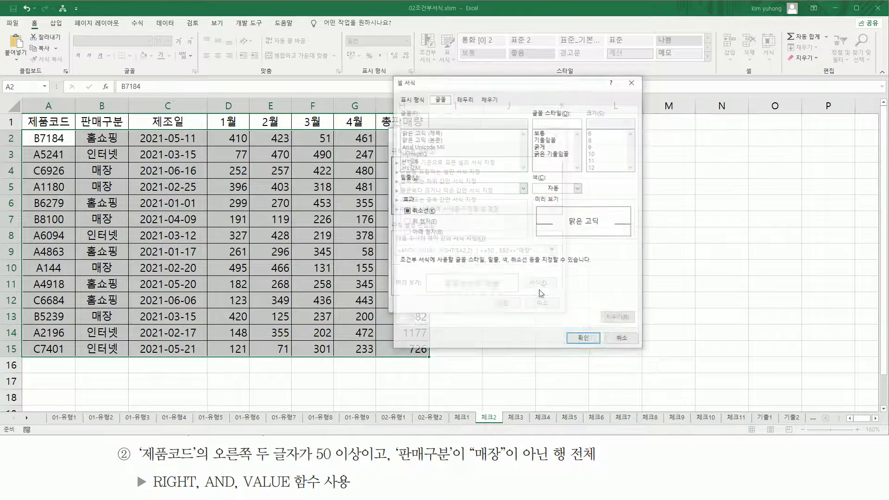
pyautogui.click(553, 154)
pyautogui.click(557, 188)
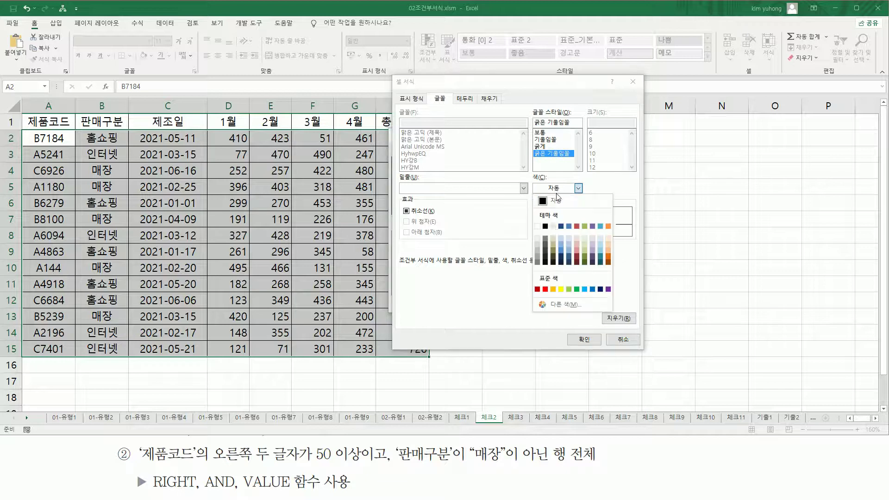
pyautogui.click(545, 289)
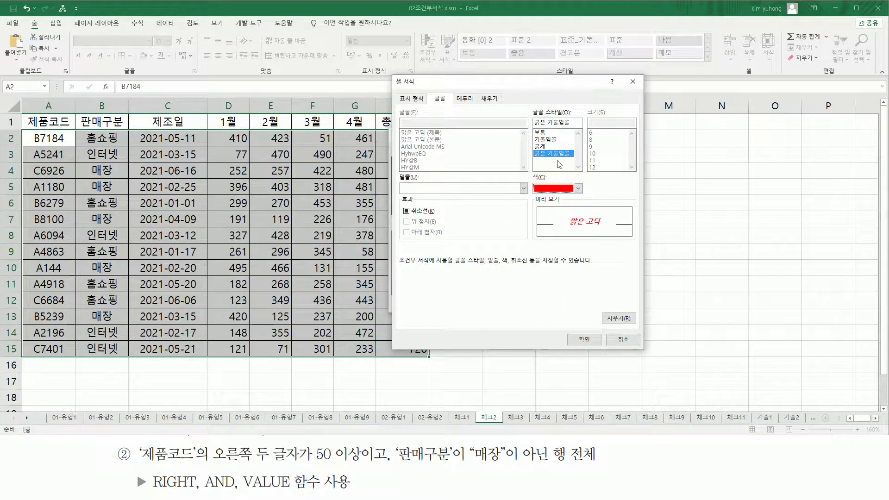
pyautogui.click(584, 340)
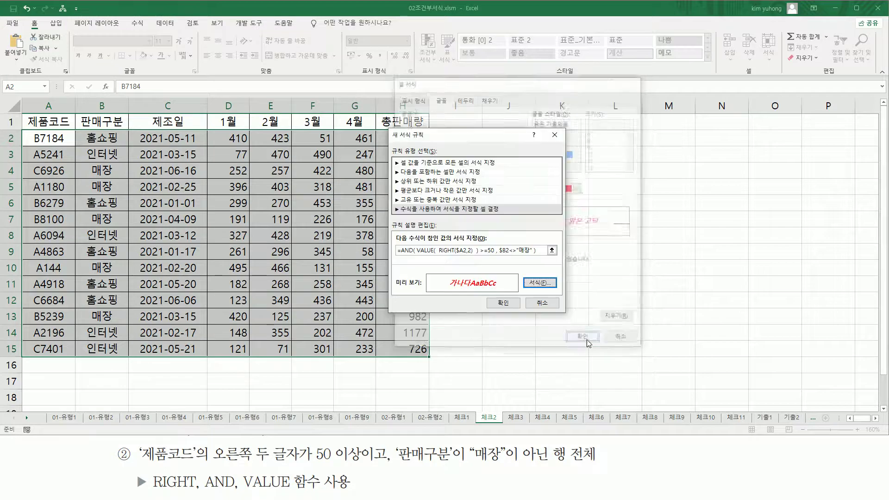
# Step: Apply the new formatting rule to the 체크2 data and paste the rule formula as text into cell B17
pyautogui.click(503, 303)
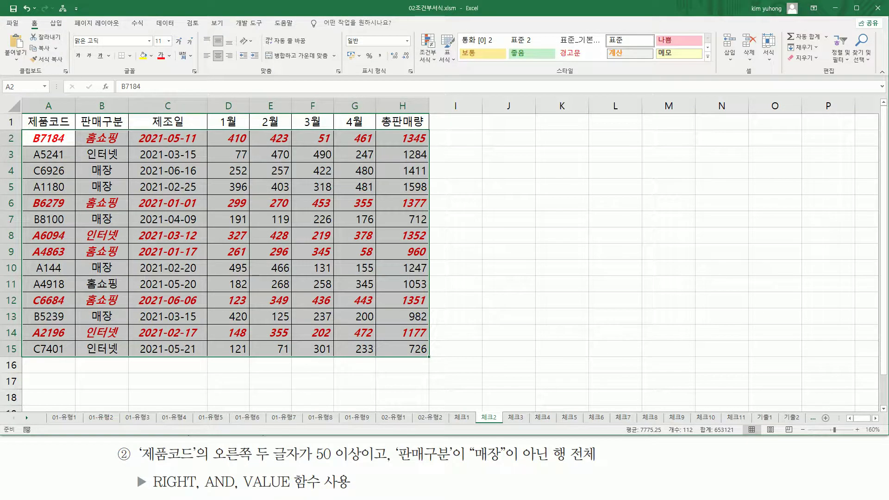
pyautogui.click(102, 381)
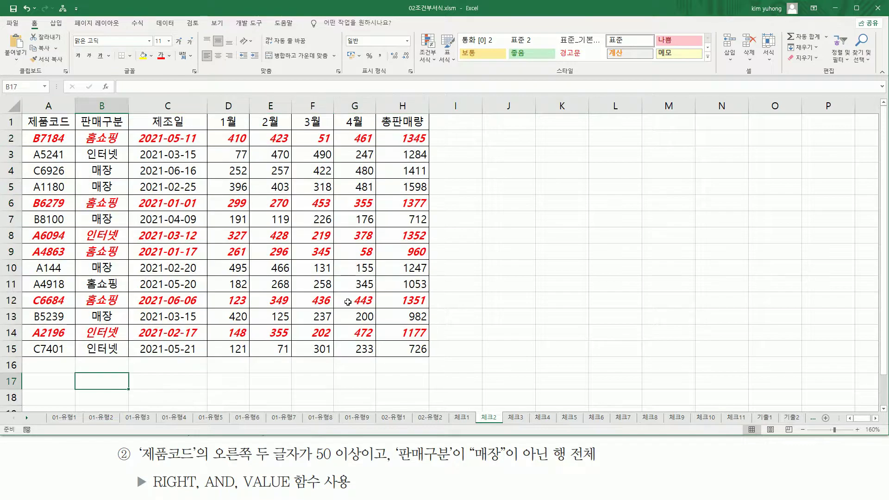
pyautogui.hotkey('ctrl', 'v')
pyautogui.press('Return')
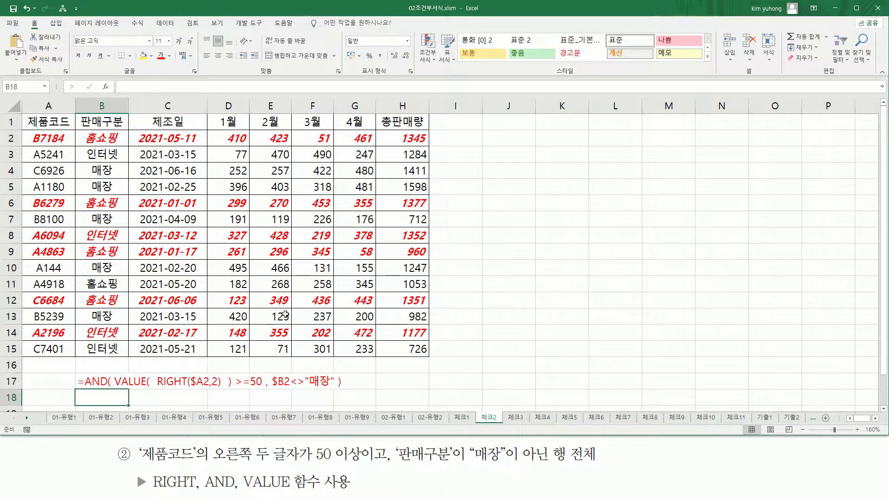
pyautogui.click(522, 359)
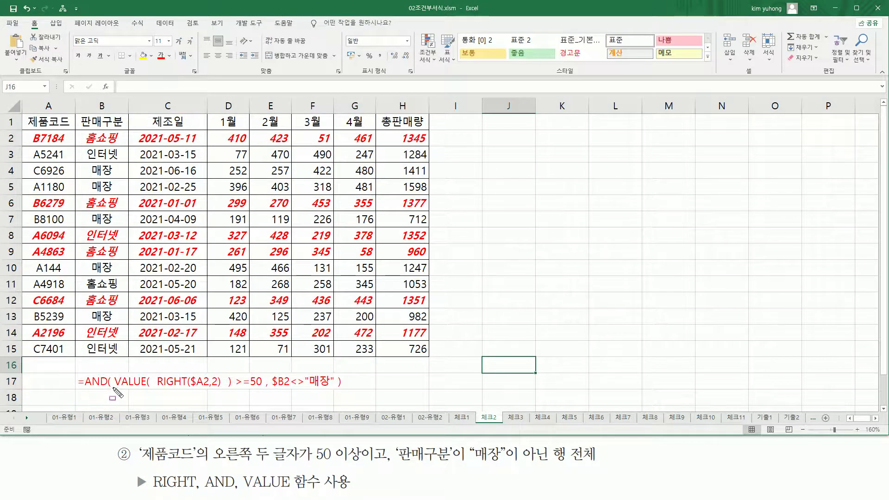
# Step: Review the B17 formula, checking the RIGHT extraction inside VALUE, the >=50 comparison and the $B2<>"매장" condition
pyautogui.moveTo(114, 389); pyautogui.dragTo(326, 388)
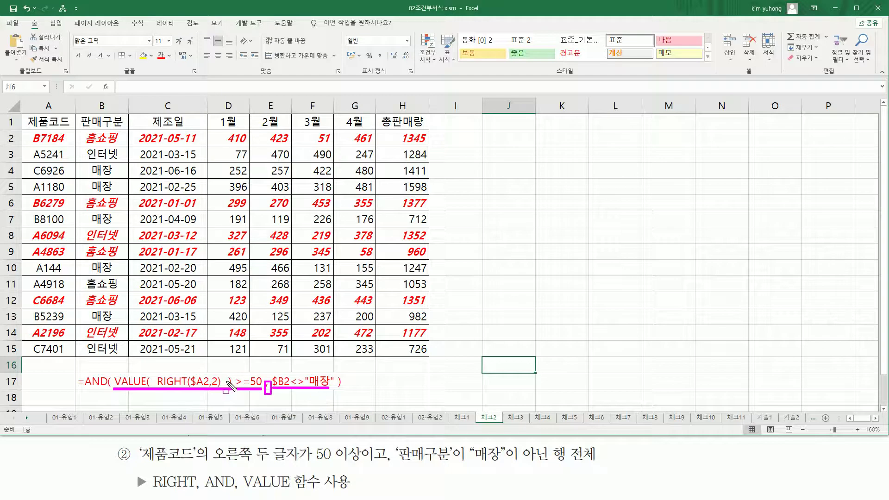
pyautogui.moveTo(159, 368); pyautogui.dragTo(222, 393)
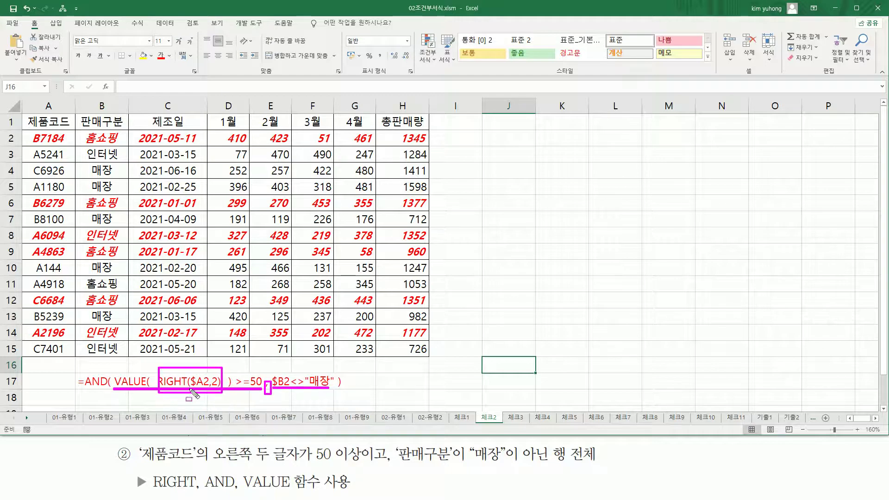
pyautogui.moveTo(114, 366); pyautogui.dragTo(232, 393)
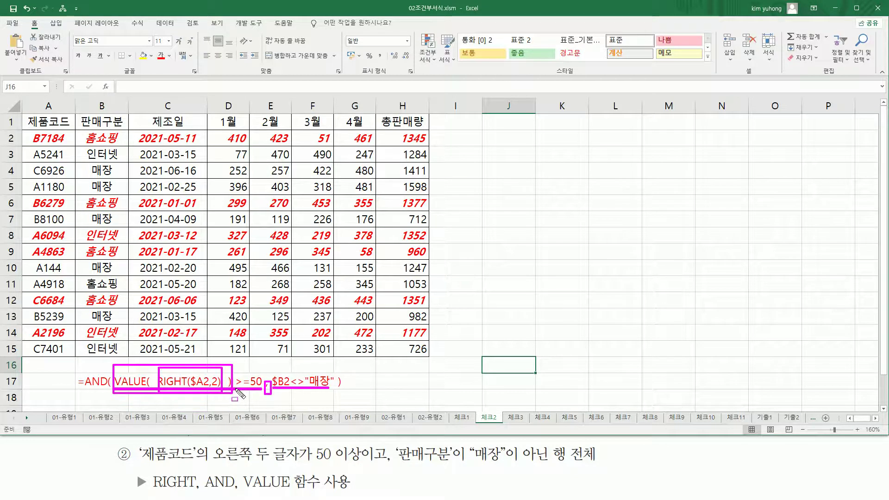
pyautogui.moveTo(235, 387); pyautogui.dragTo(262, 387)
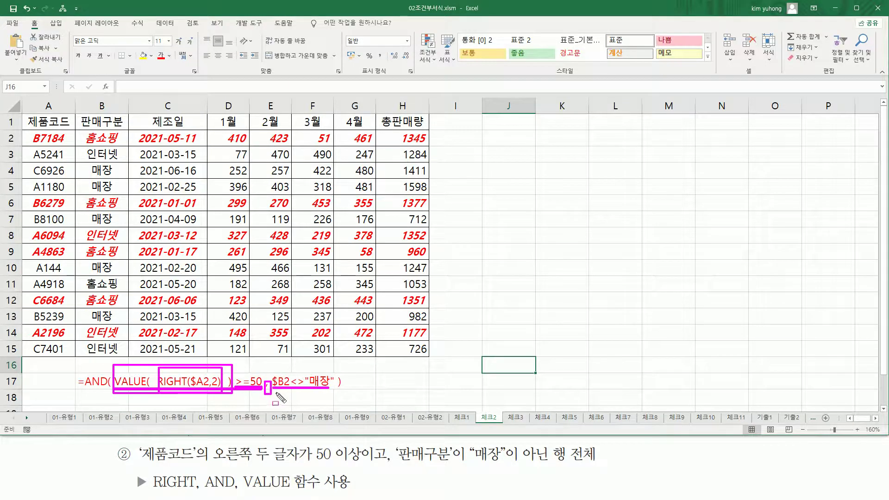
pyautogui.moveTo(275, 393); pyautogui.dragTo(336, 397)
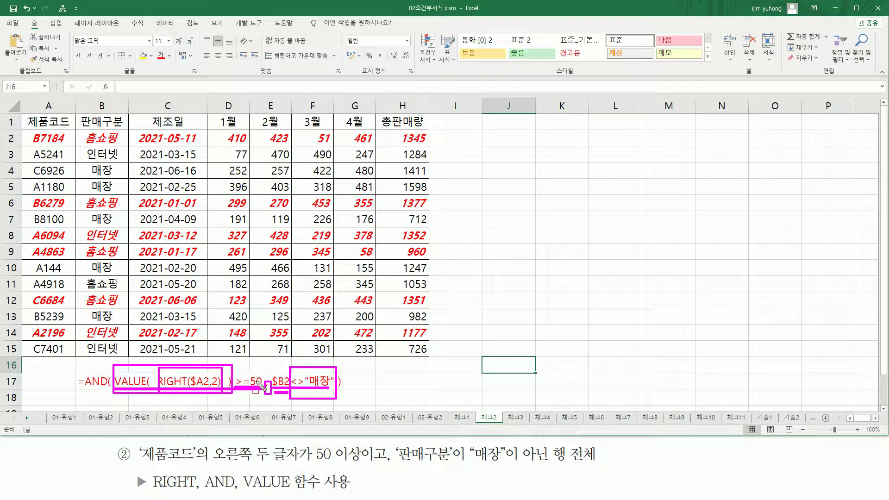
pyautogui.press('Escape')
# Step: On the 체크3 sheet, examine the 제품코드 condition and match its parts to MID, QUOTIENT and ISEVEN
pyautogui.click(464, 384)
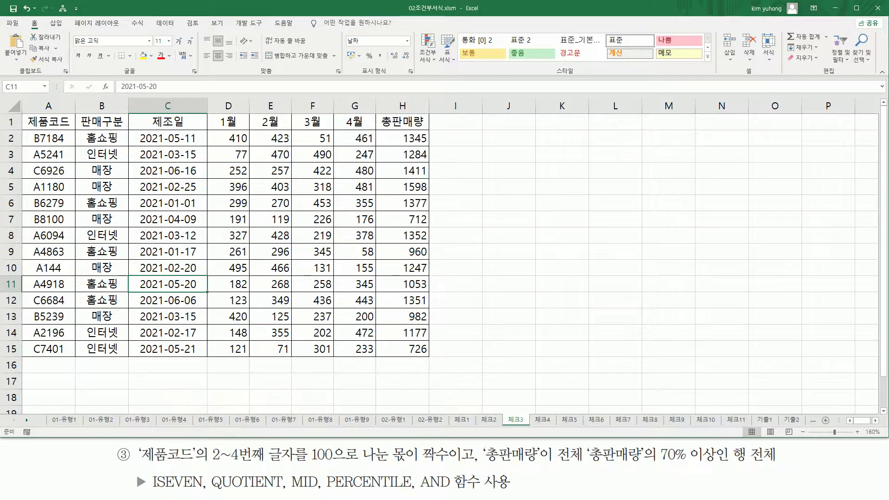
pyautogui.moveTo(139, 464)
pyautogui.mouseDown()
pyautogui.moveTo(204, 466)
pyautogui.moveTo(192, 442)
pyautogui.mouseUp()
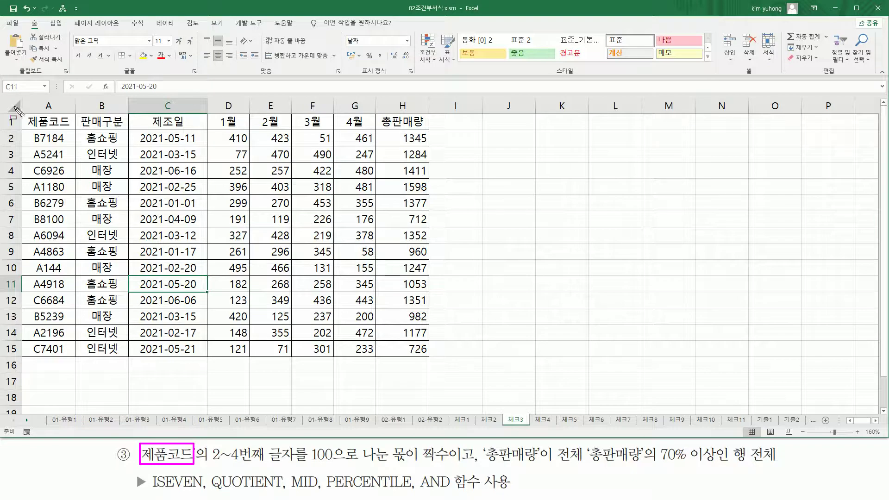
pyautogui.moveTo(27, 131)
pyautogui.mouseDown()
pyautogui.moveTo(76, 287)
pyautogui.moveTo(74, 357)
pyautogui.mouseUp()
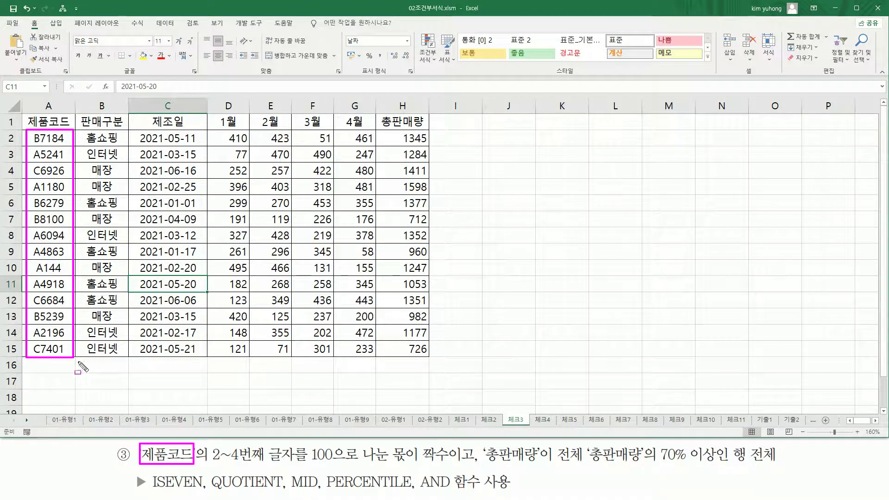
pyautogui.moveTo(207, 463)
pyautogui.mouseDown()
pyautogui.moveTo(307, 464)
pyautogui.moveTo(299, 447)
pyautogui.mouseUp()
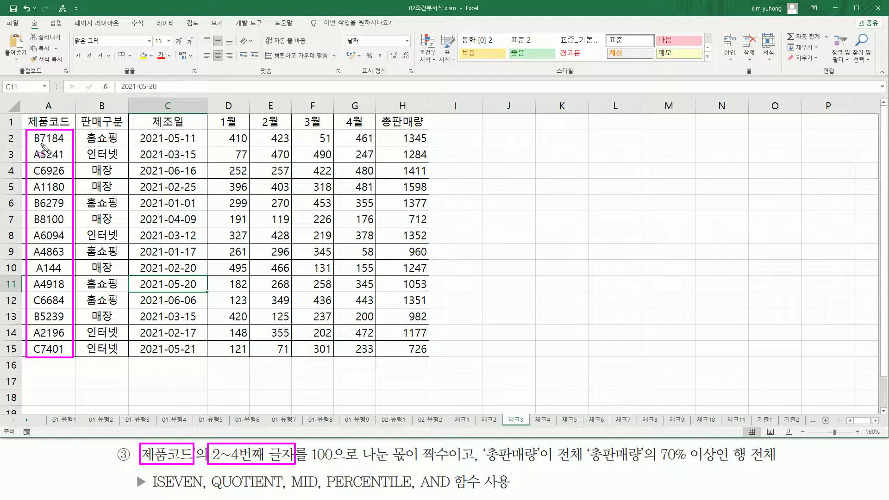
pyautogui.moveTo(40, 144); pyautogui.dragTo(57, 143)
pyautogui.moveTo(40, 159); pyautogui.dragTo(57, 175)
pyautogui.moveTo(291, 488); pyautogui.dragTo(315, 488)
pyautogui.moveTo(311, 462)
pyautogui.mouseDown()
pyautogui.moveTo(394, 461)
pyautogui.moveTo(393, 444)
pyautogui.moveTo(409, 464)
pyautogui.mouseUp()
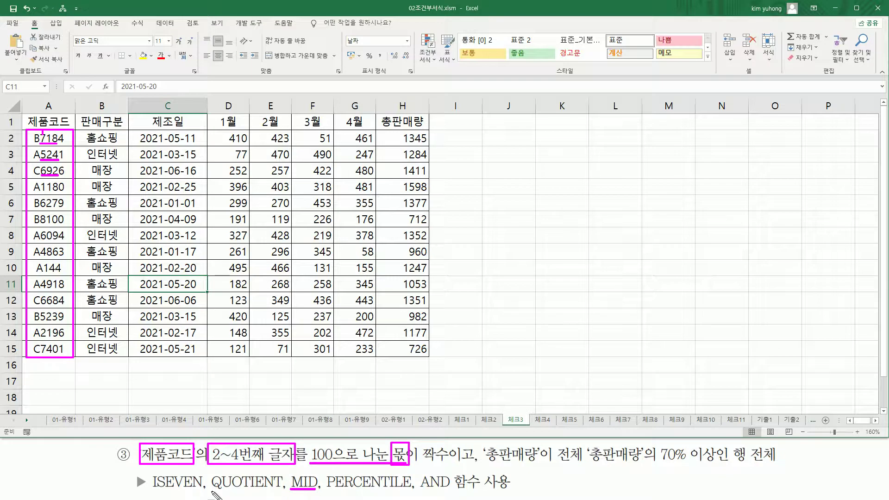
pyautogui.moveTo(214, 492); pyautogui.dragTo(279, 491)
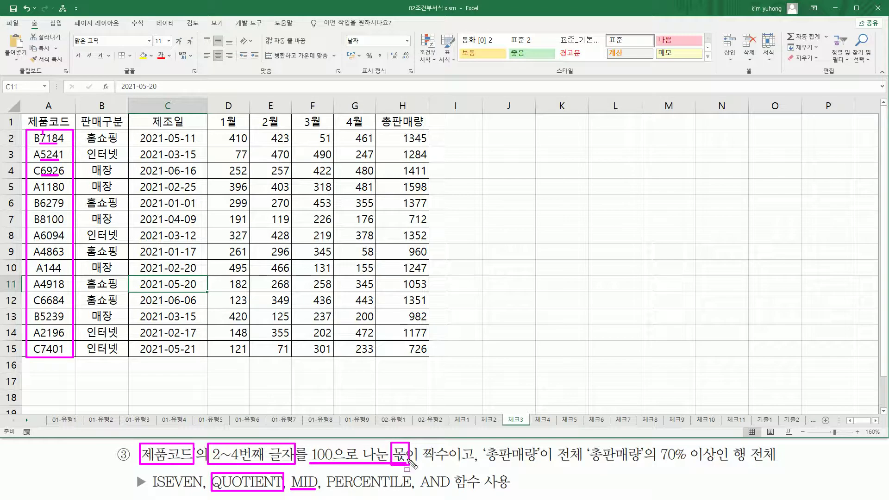
pyautogui.moveTo(420, 463); pyautogui.dragTo(448, 463)
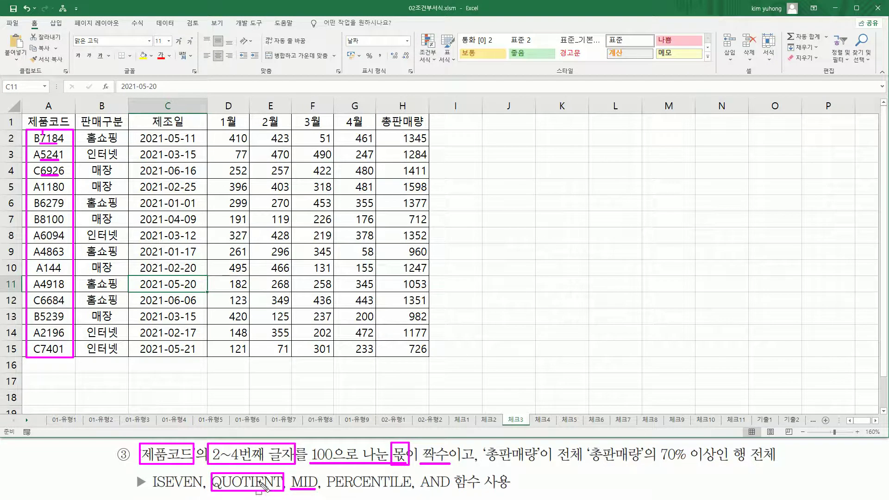
pyautogui.moveTo(152, 472)
pyautogui.mouseDown()
pyautogui.moveTo(206, 481)
pyautogui.moveTo(203, 492)
pyautogui.mouseUp()
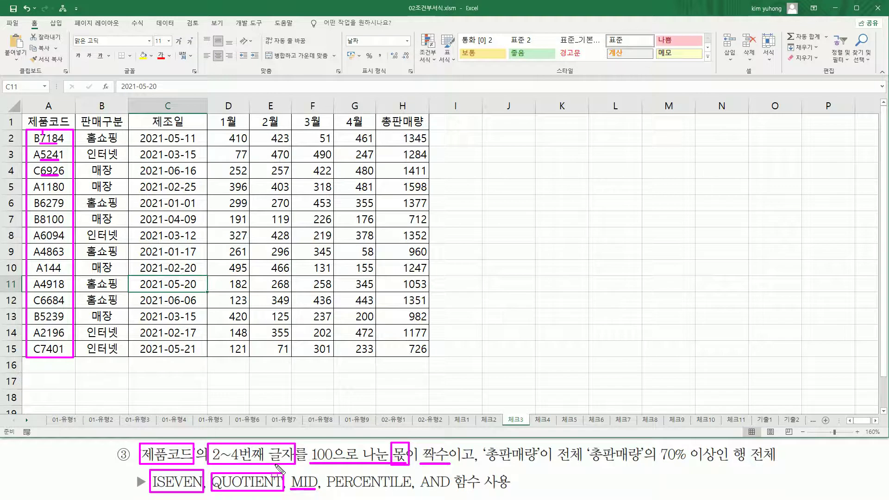
# Step: Examine the 총판매량 70% condition that uses PERCENTILE and how AND joins it with the 제품코드 condition
pyautogui.moveTo(484, 463)
pyautogui.mouseDown()
pyautogui.moveTo(532, 464)
pyautogui.moveTo(484, 449)
pyautogui.moveTo(545, 450)
pyautogui.mouseUp()
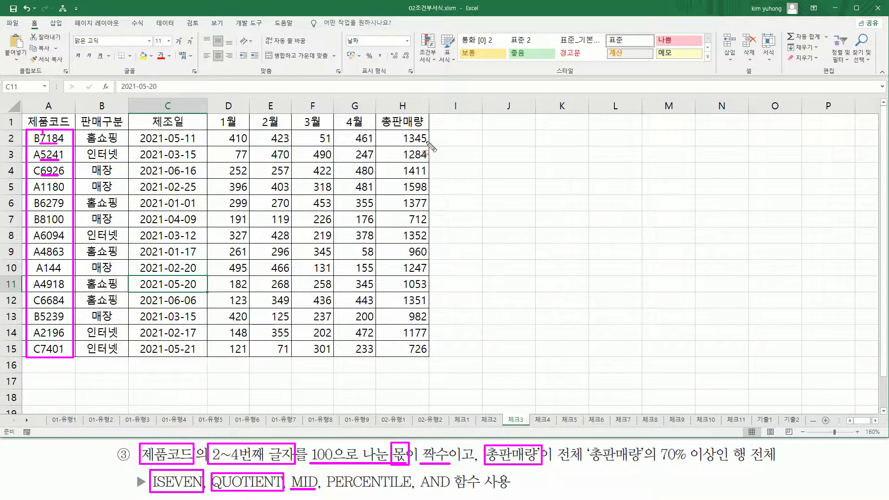
pyautogui.moveTo(394, 130)
pyautogui.mouseDown()
pyautogui.moveTo(421, 332)
pyautogui.moveTo(434, 362)
pyautogui.mouseUp()
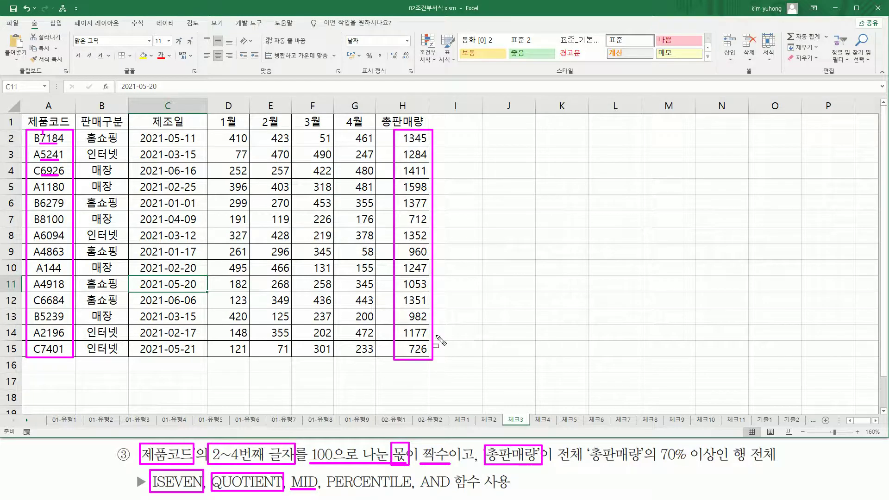
pyautogui.moveTo(555, 464)
pyautogui.mouseDown()
pyautogui.moveTo(690, 464)
pyautogui.moveTo(691, 440)
pyautogui.moveTo(717, 470)
pyautogui.moveTo(782, 462)
pyautogui.mouseUp()
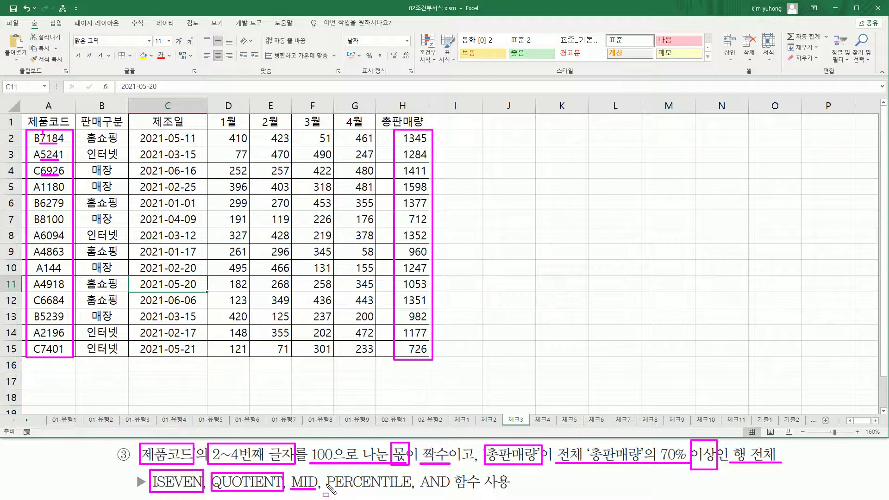
pyautogui.moveTo(325, 488); pyautogui.dragTo(412, 488)
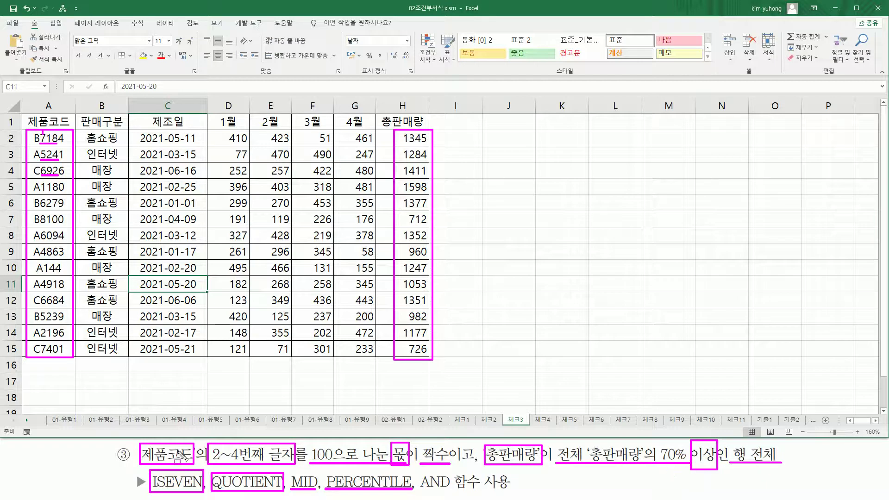
pyautogui.press('Escape')
pyautogui.moveTo(139, 443)
pyautogui.mouseDown()
pyautogui.moveTo(449, 474)
pyautogui.moveTo(447, 465)
pyautogui.moveTo(717, 463)
pyautogui.mouseUp()
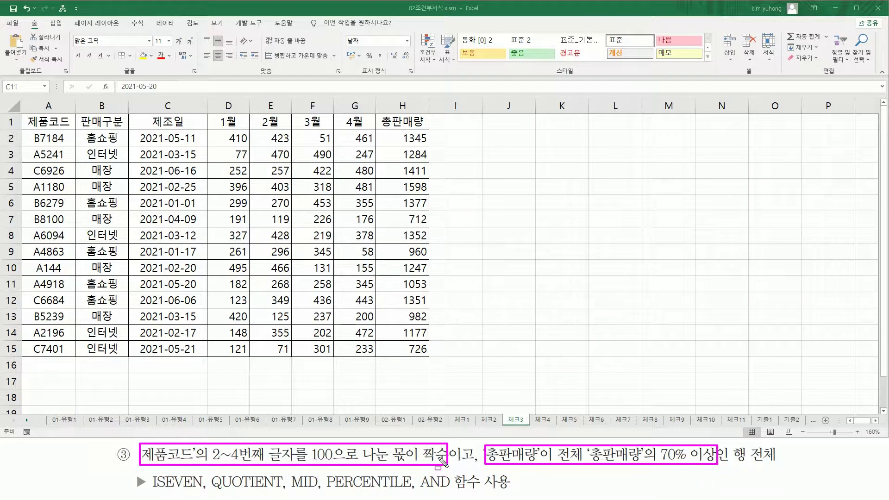
pyautogui.moveTo(450, 463); pyautogui.dragTo(481, 469)
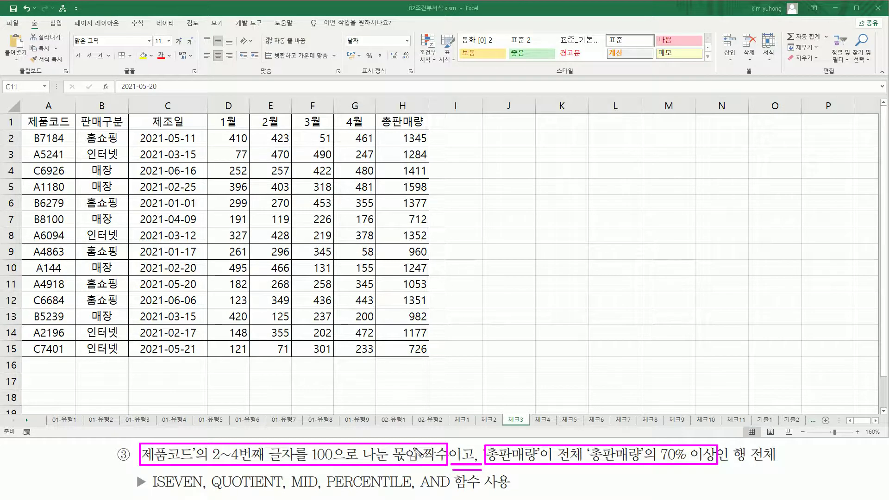
pyautogui.moveTo(421, 474); pyautogui.dragTo(451, 492)
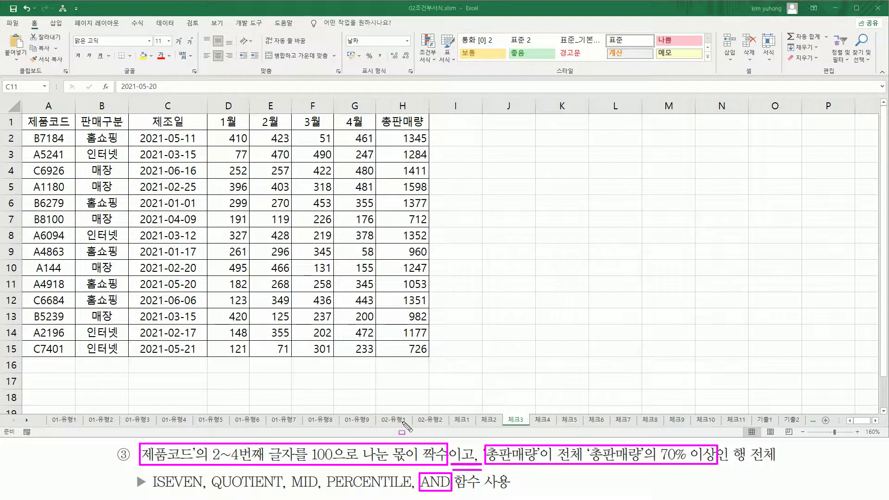
pyautogui.press('Escape')
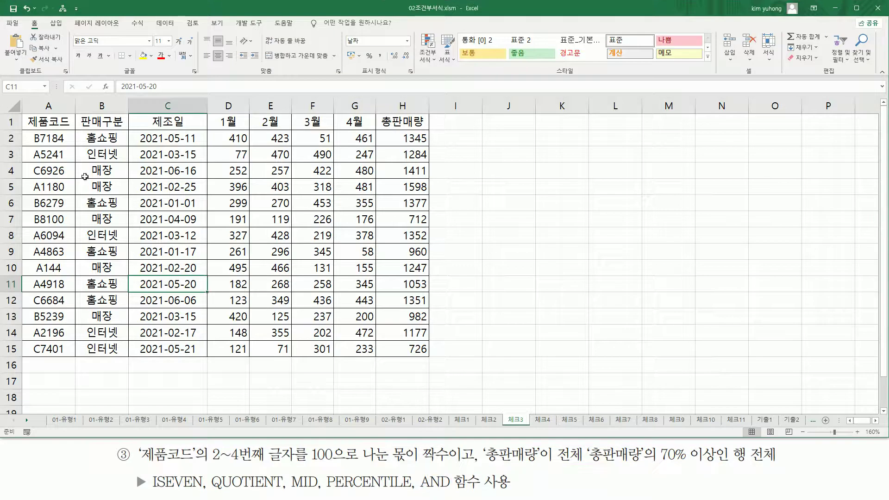
# Step: Select A2:H15 on the 체크3 sheet and start a new conditional formatting rule that uses a formula (수식을 사용하여 서식을 지정할 셀 결정)
pyautogui.click(48, 138)
pyautogui.moveTo(45, 135); pyautogui.dragTo(428, 348)
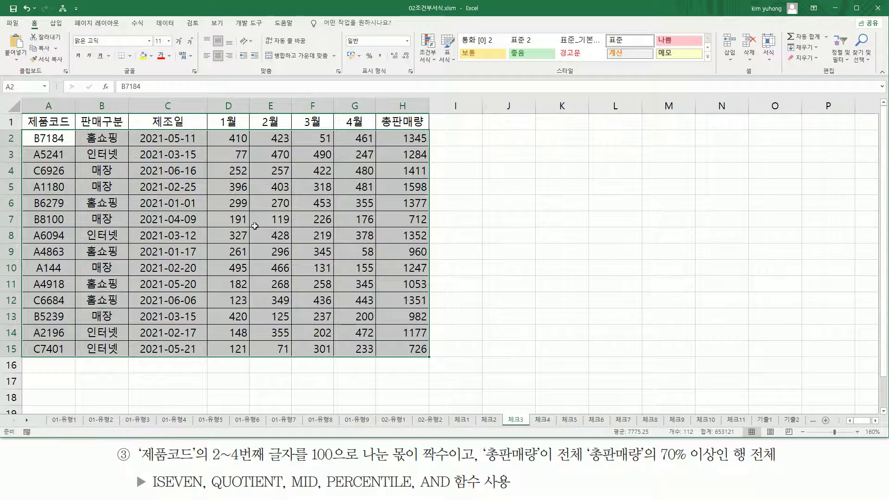
pyautogui.click(428, 50)
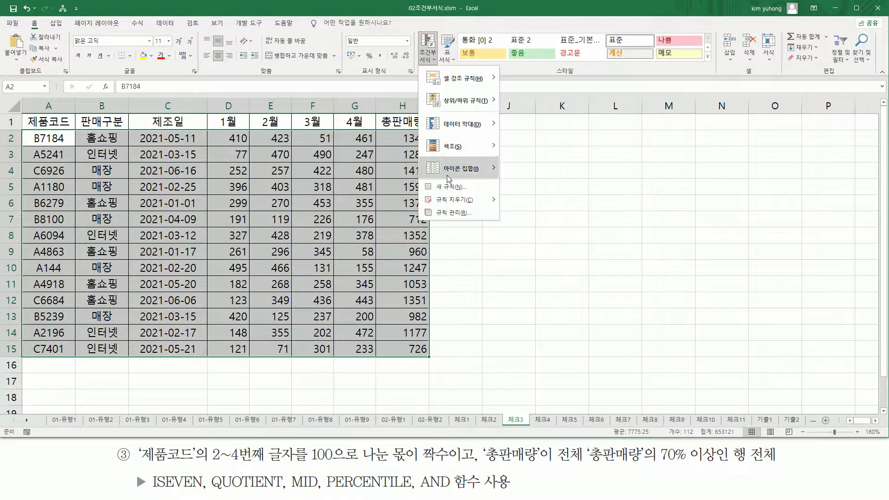
pyautogui.click(445, 187)
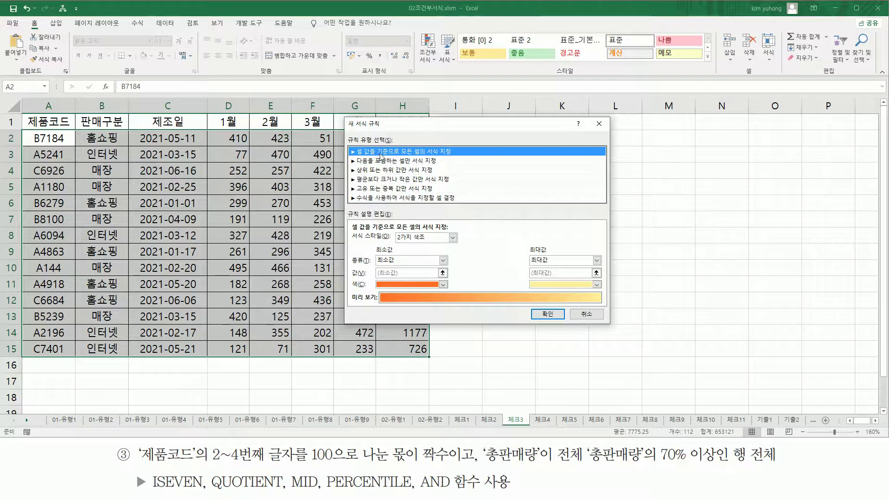
pyautogui.click(374, 198)
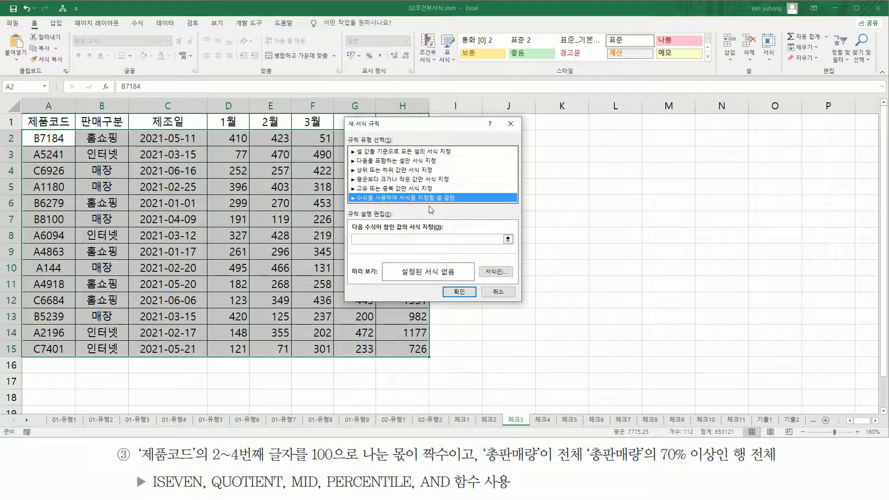
# Step: Begin the rule formula with =AND( MID( $A$2 , 2 , 3 ) to extract three characters of the product code from the second one
pyautogui.click(385, 240)
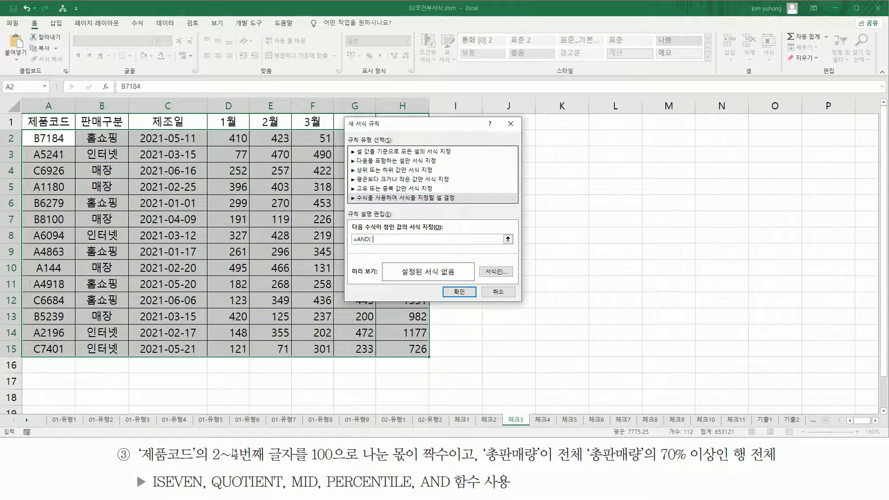
pyautogui.write('MID(')
pyautogui.click(52, 138)
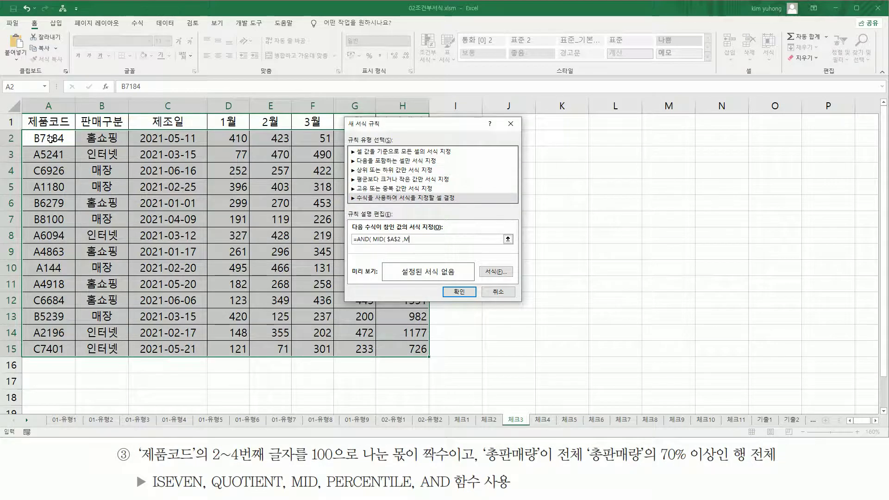
pyautogui.press('BackSpace')
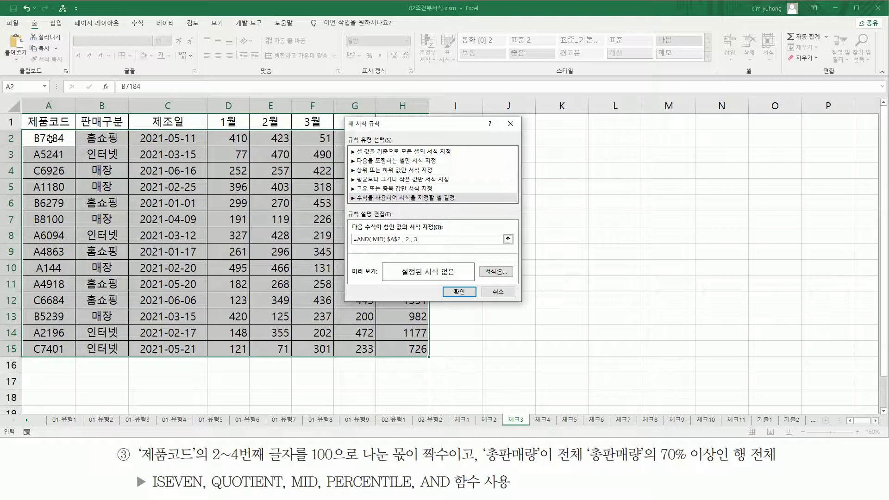
pyautogui.write(')')
# Step: Wrap the MID part of the rule formula in QUOTIENT with 100 as the divisor, giving QUOTIENT( MID( $A$2 , 2 , 3 ) , 100 )
pyautogui.moveTo(308, 462); pyautogui.dragTo(405, 470)
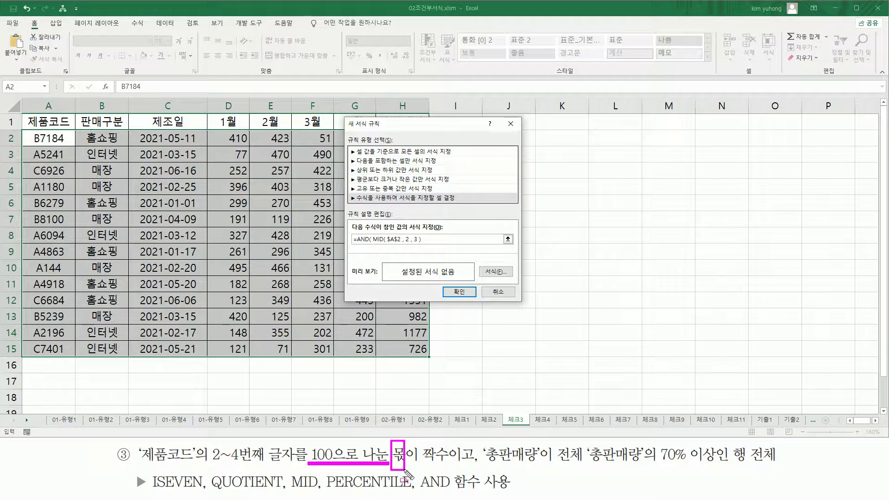
pyautogui.moveTo(212, 490); pyautogui.dragTo(284, 490)
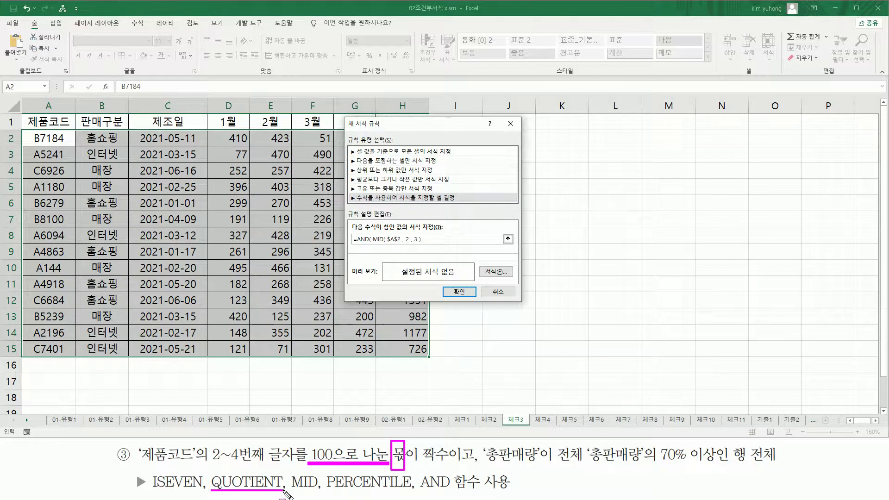
pyautogui.press('Escape')
pyautogui.click(373, 239)
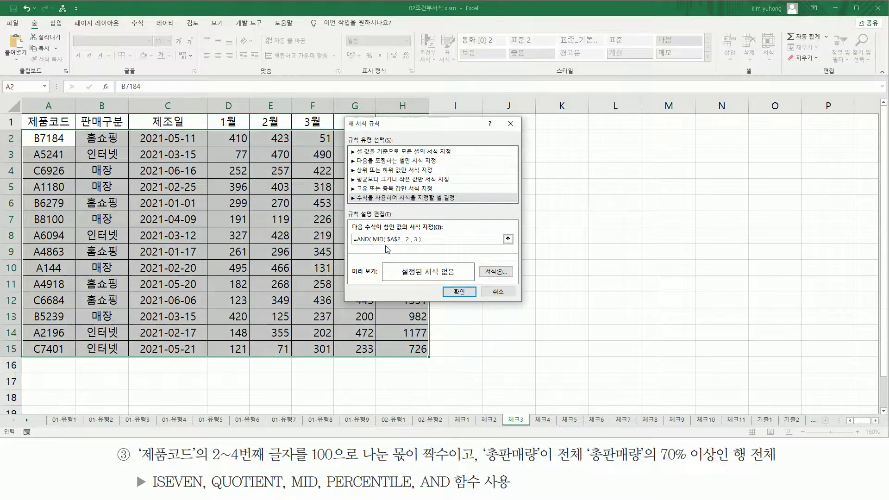
pyautogui.write('QUOTI')
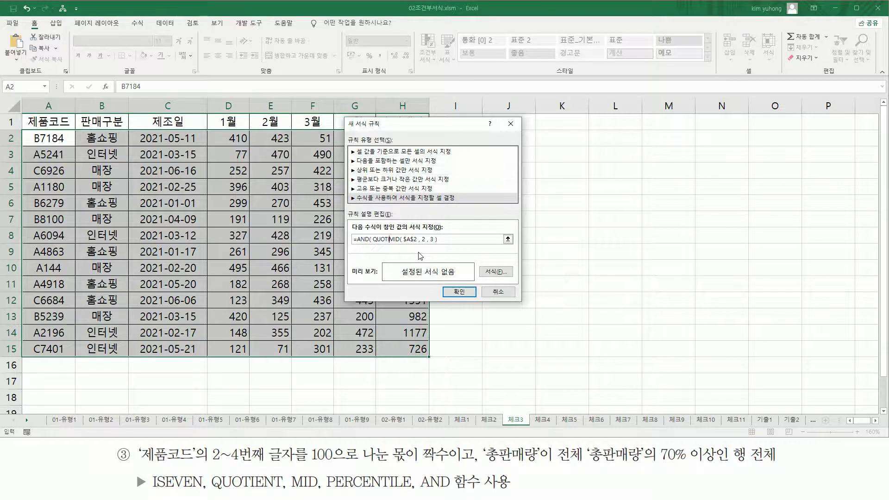
pyautogui.write('ENT(')
pyautogui.click(447, 239)
pyautogui.click(457, 239)
pyautogui.write(', 100')
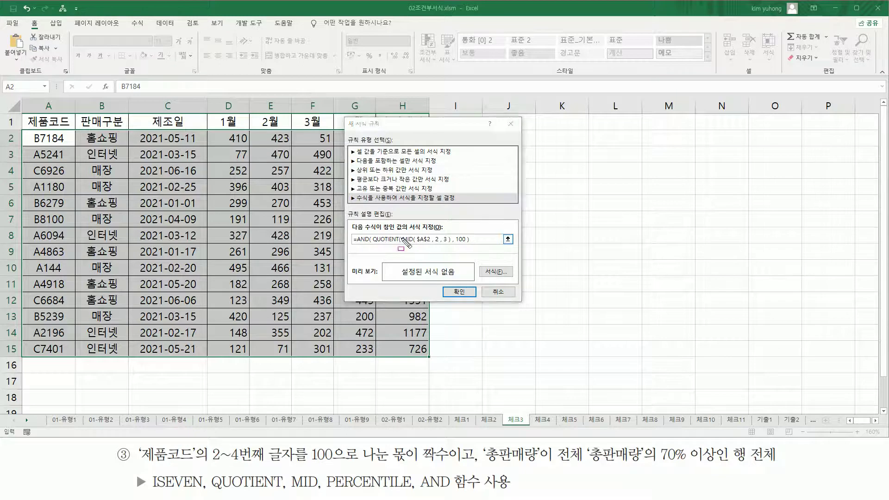
# Step: Enclose the QUOTIENT expression in ISEVEN( ) to test for an even quotient inside the AND formula
pyautogui.moveTo(401, 245); pyautogui.dragTo(466, 242)
pyautogui.moveTo(374, 231)
pyautogui.mouseDown()
pyautogui.moveTo(393, 245)
pyautogui.moveTo(470, 245)
pyautogui.mouseUp()
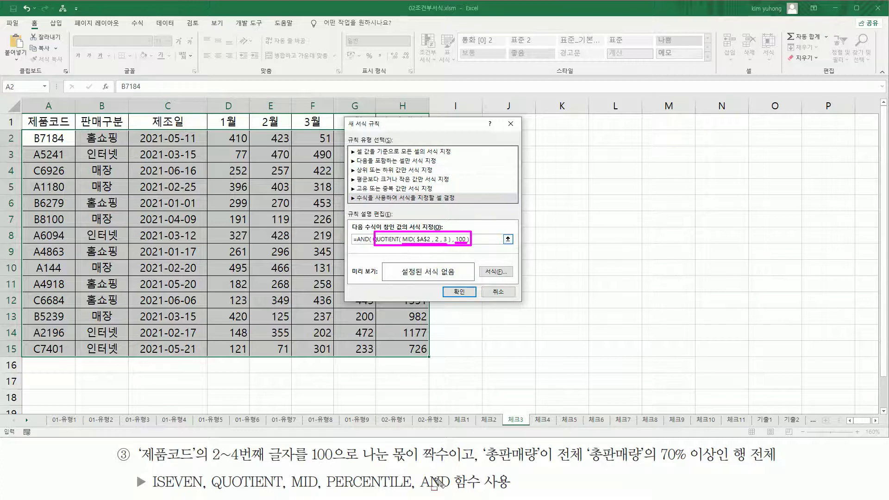
pyautogui.moveTo(420, 459); pyautogui.dragTo(448, 460)
pyautogui.moveTo(147, 489); pyautogui.dragTo(201, 489)
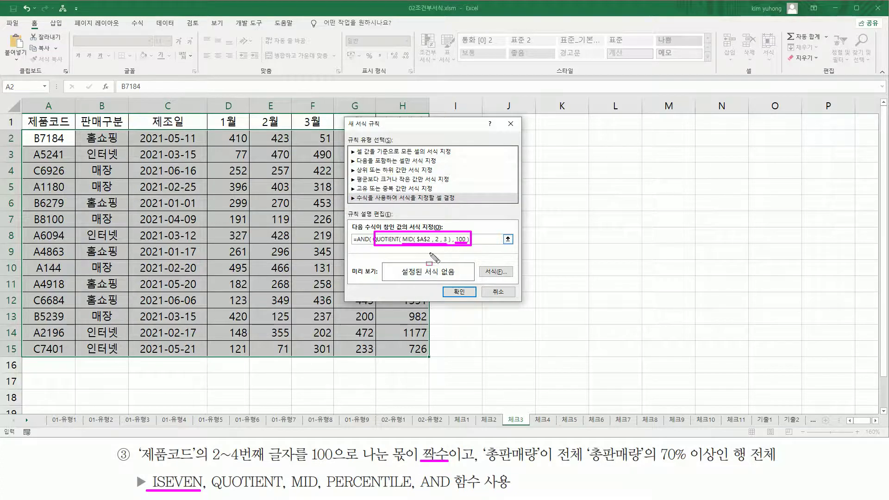
pyautogui.press('Escape')
pyautogui.click(373, 239)
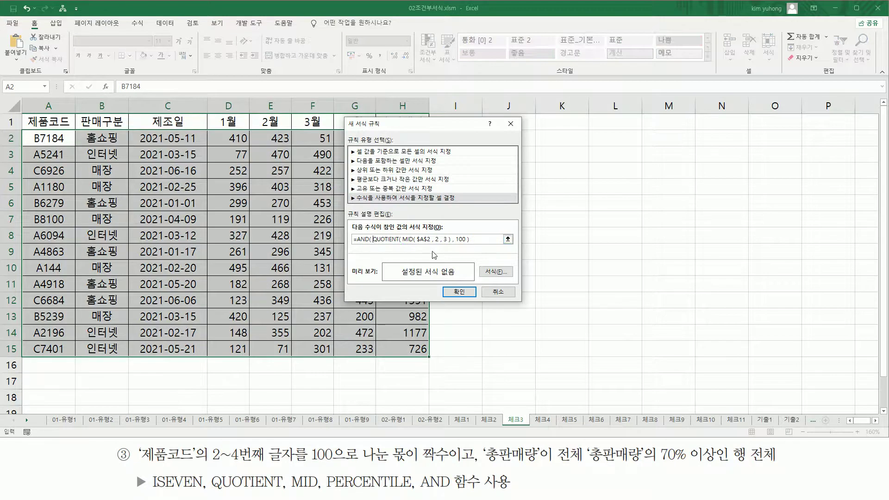
pyautogui.write('ISEV')
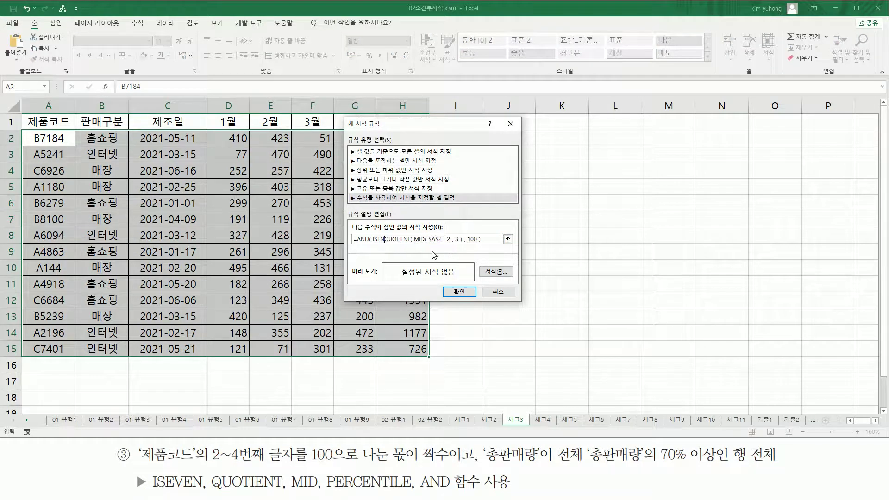
pyautogui.write('EN(')
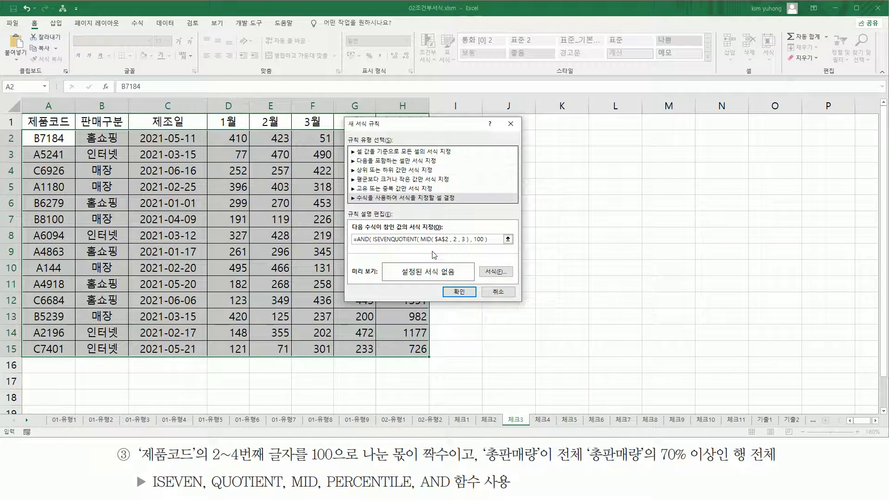
pyautogui.write('(')
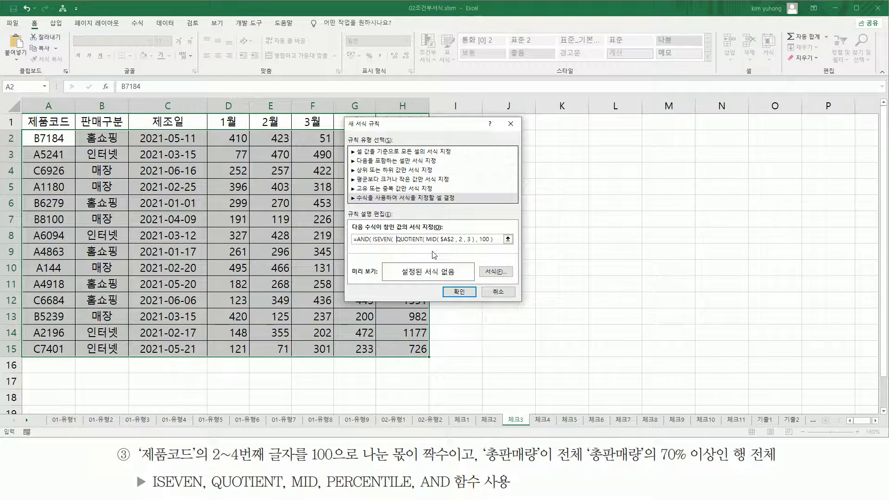
pyautogui.press('BackSpace')
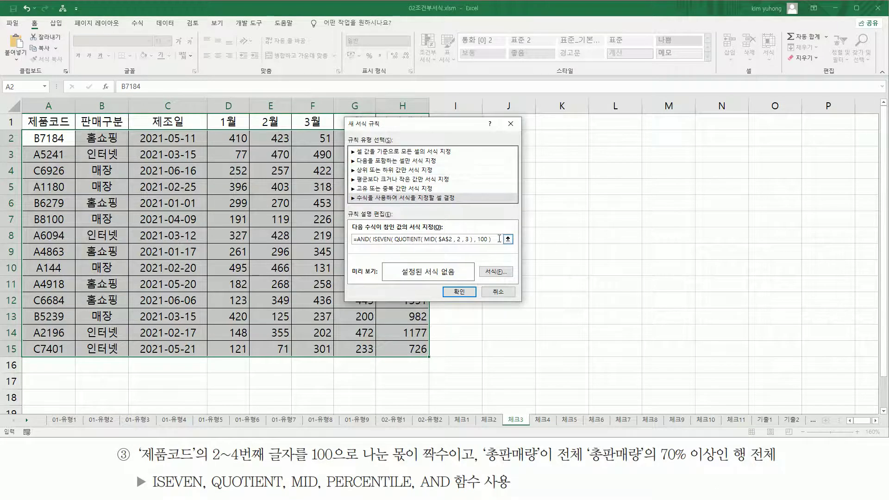
pyautogui.click(495, 239)
pyautogui.moveTo(487, 240); pyautogui.dragTo(409, 239)
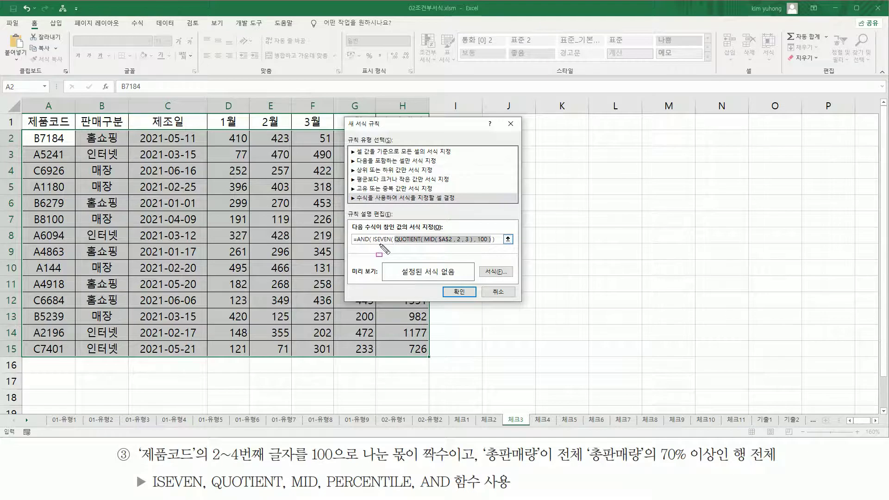
pyautogui.moveTo(374, 243); pyautogui.dragTo(393, 243)
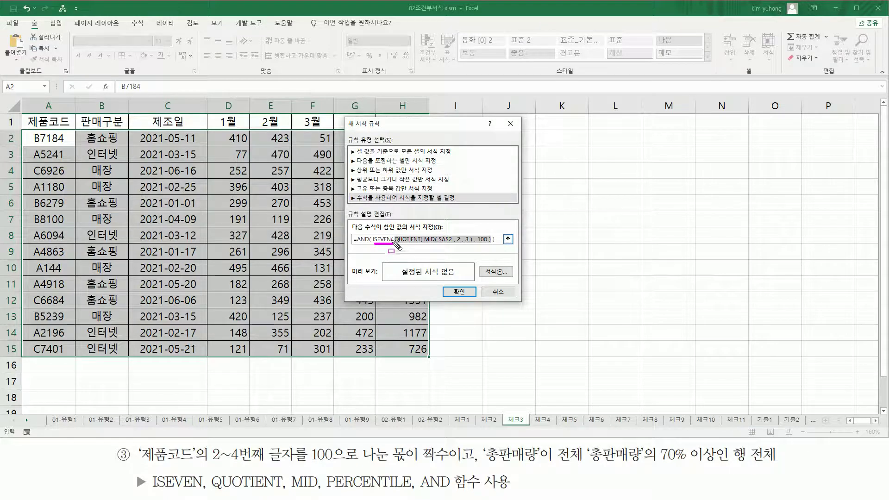
pyautogui.moveTo(491, 242); pyautogui.dragTo(494, 243)
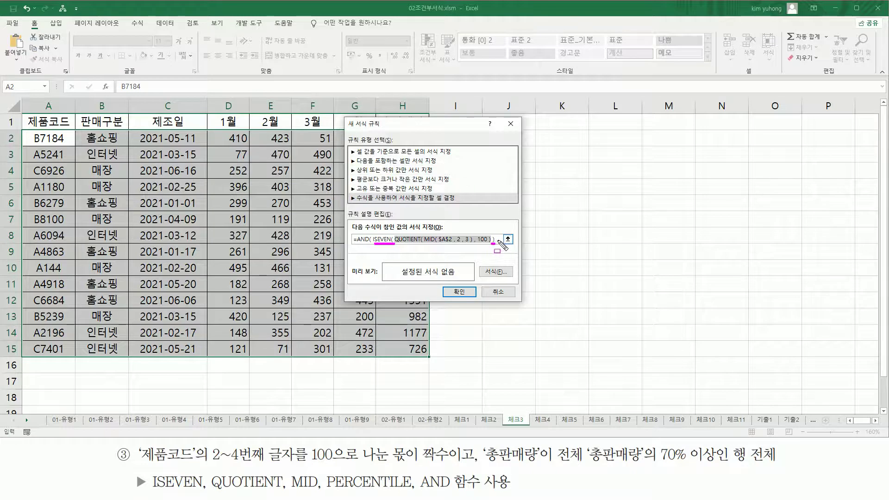
pyautogui.press('Escape')
# Step: Add the second AND condition $H$2>=PERCENTILE( $H$2:$H$15 , 0.7 ) for the 총판매량 column
pyautogui.click(498, 242)
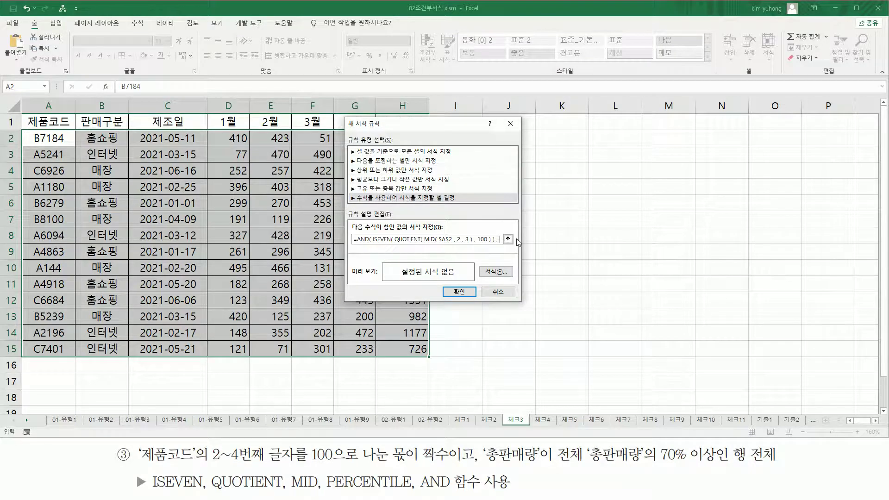
pyautogui.moveTo(433, 126); pyautogui.dragTo(537, 127)
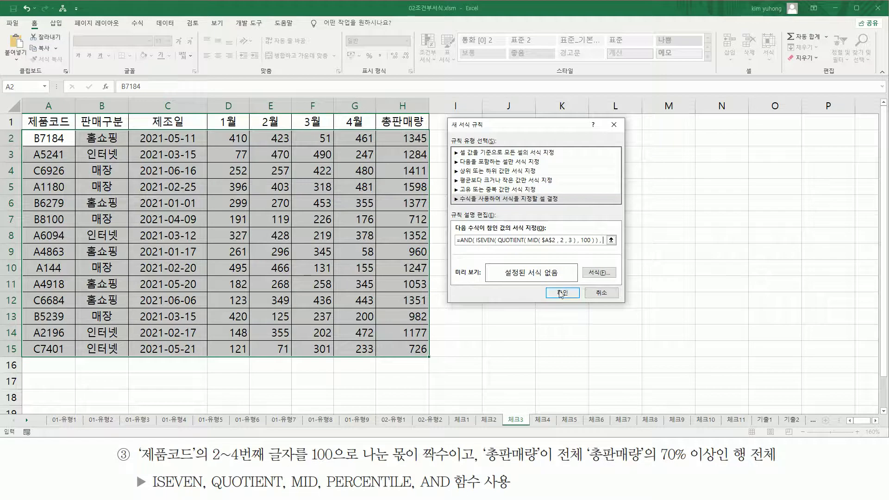
pyautogui.click(407, 137)
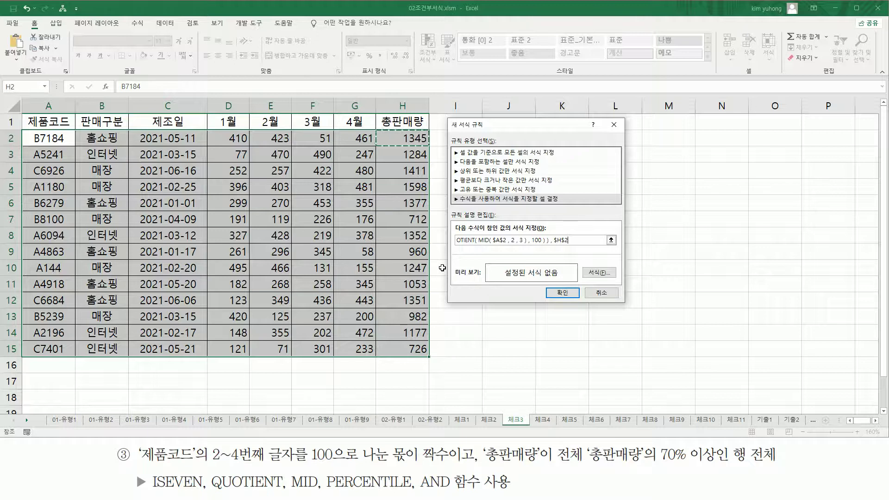
pyautogui.write('>')
pyautogui.write('=PERCENTI')
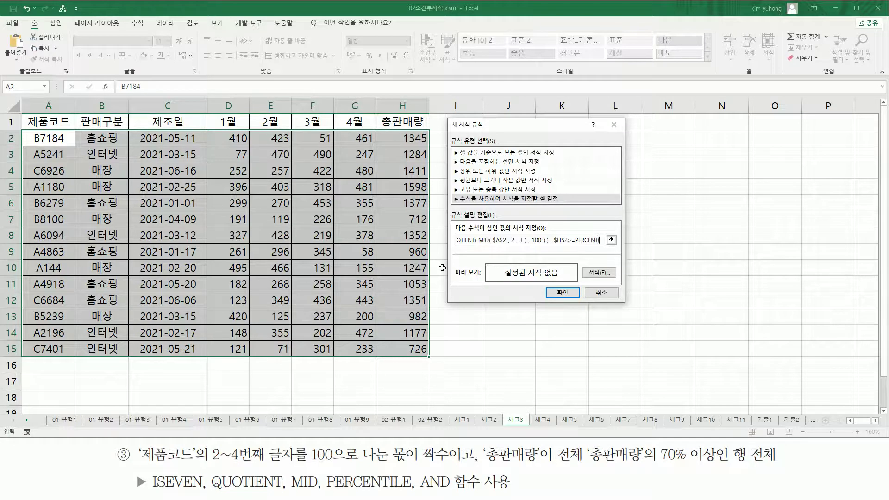
pyautogui.write('LE(')
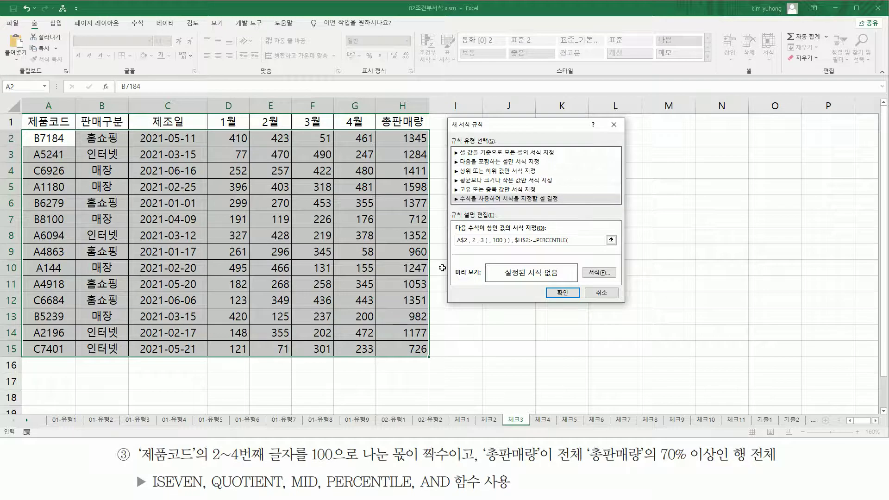
pyautogui.moveTo(393, 139); pyautogui.dragTo(397, 350)
pyautogui.write(', 0.7 )')
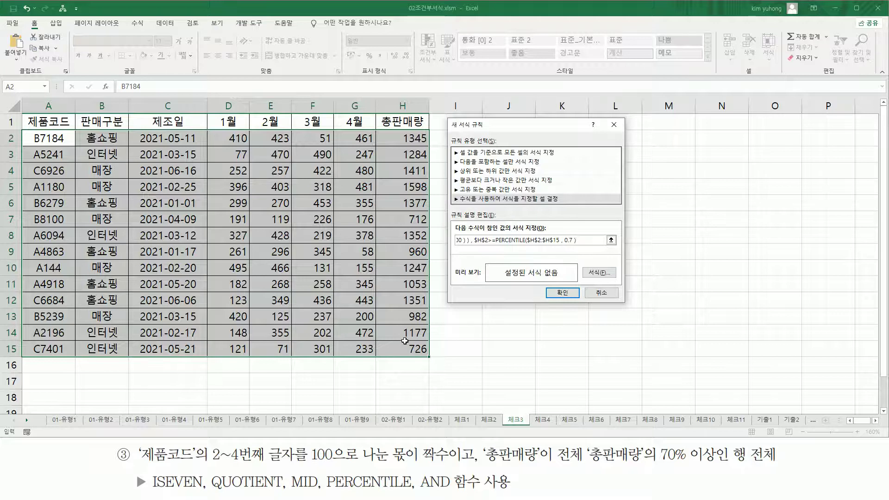
pyautogui.click(528, 241)
pyautogui.moveTo(495, 243); pyautogui.dragTo(580, 243)
pyautogui.moveTo(495, 244); pyautogui.dragTo(580, 234)
pyautogui.moveTo(487, 243); pyautogui.dragTo(482, 244)
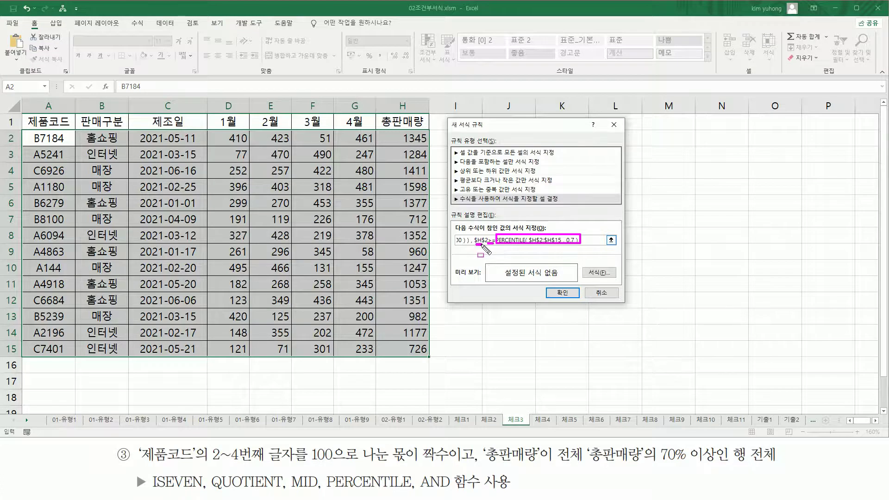
pyautogui.press('Escape')
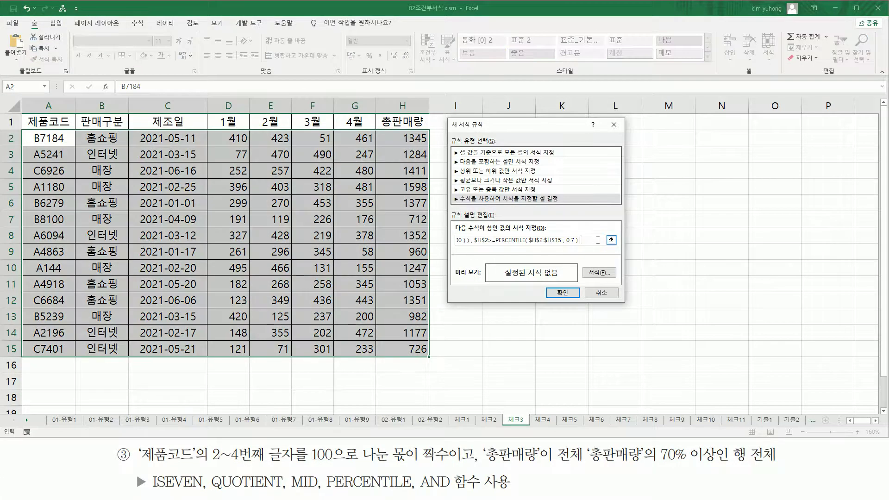
# Step: Close the AND formula and change the single-cell references to $A2 and $H2 so only their columns stay fixed
pyautogui.moveTo(598, 240); pyautogui.dragTo(466, 241)
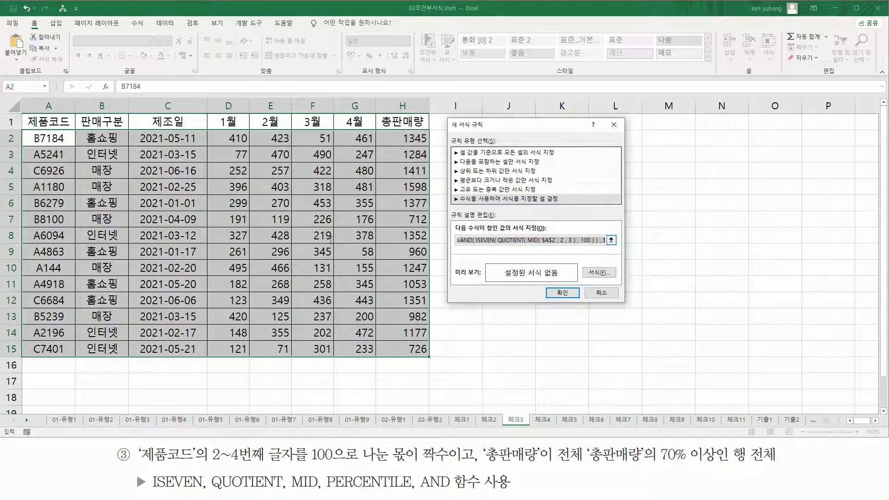
pyautogui.click(546, 240)
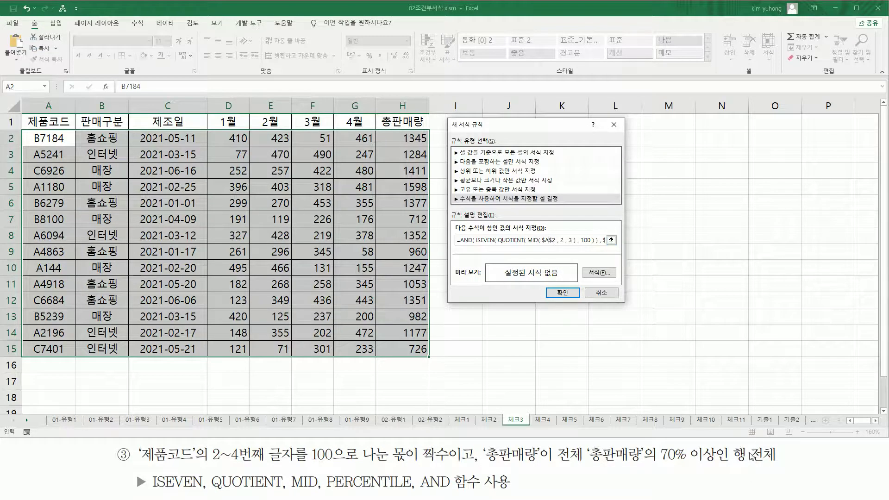
pyautogui.press('F4')
pyautogui.press('F4')
pyautogui.click(548, 241)
pyautogui.press('End')
pyautogui.click(502, 242)
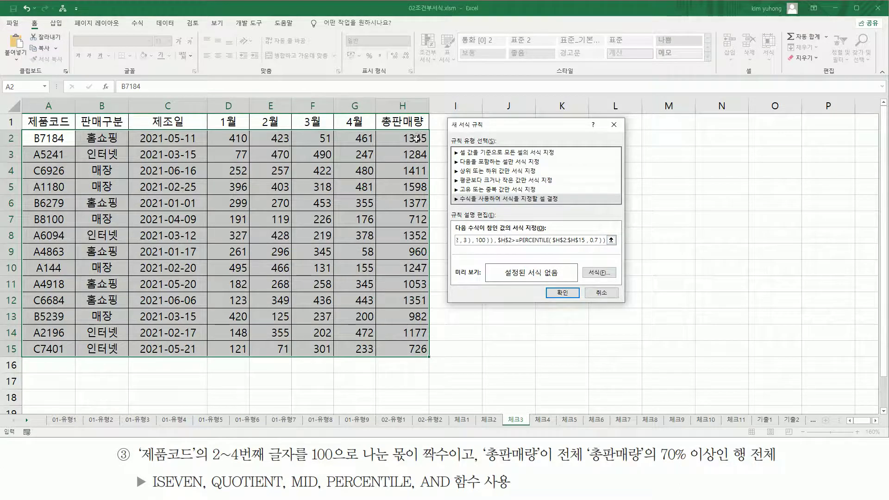
pyautogui.press('Delete')
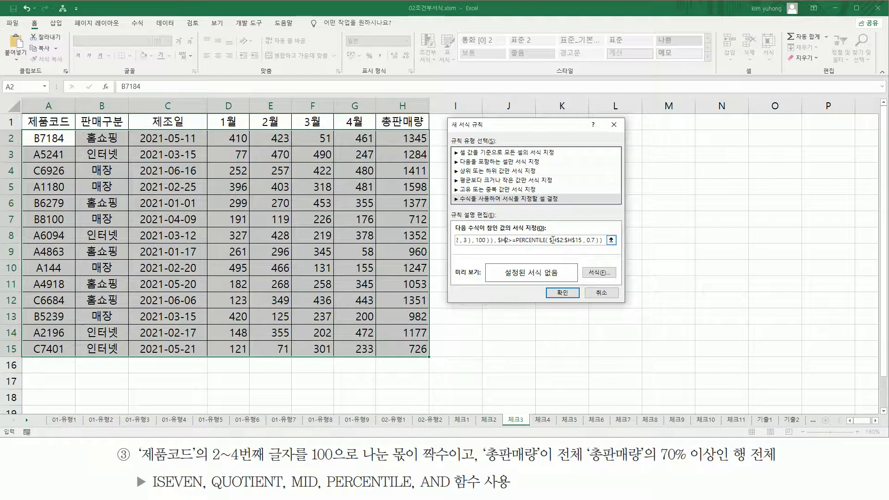
# Step: Examine why the PERCENTILE range $H$2:$H$15 needs absolute references, comparing it with the 총판매량 data
pyautogui.moveTo(550, 241); pyautogui.dragTo(577, 240)
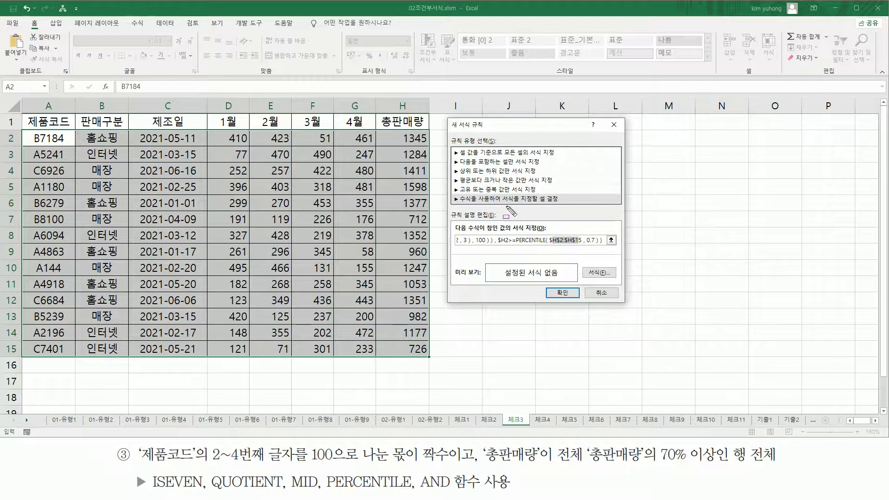
pyautogui.moveTo(550, 246); pyautogui.dragTo(578, 246)
pyautogui.moveTo(501, 240); pyautogui.dragTo(508, 240)
pyautogui.moveTo(395, 150); pyautogui.dragTo(401, 153)
pyautogui.moveTo(383, 129)
pyautogui.mouseDown()
pyautogui.moveTo(447, 384)
pyautogui.moveTo(433, 358)
pyautogui.mouseUp()
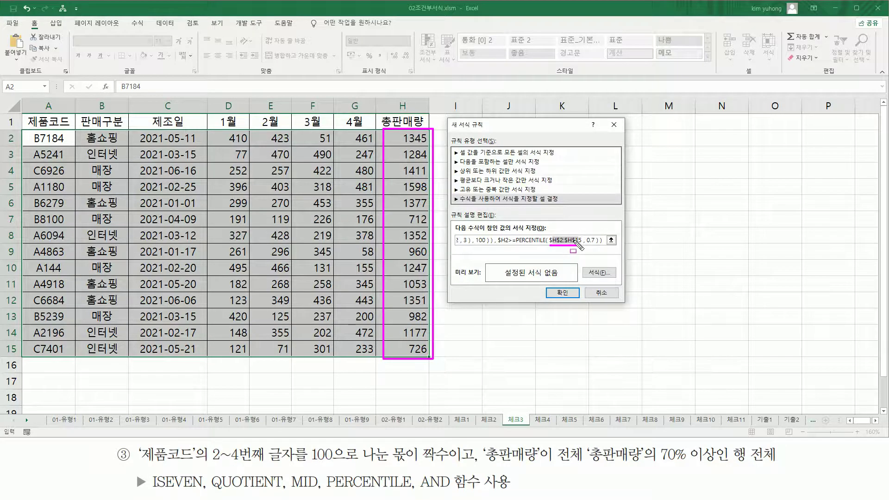
pyautogui.press('Escape')
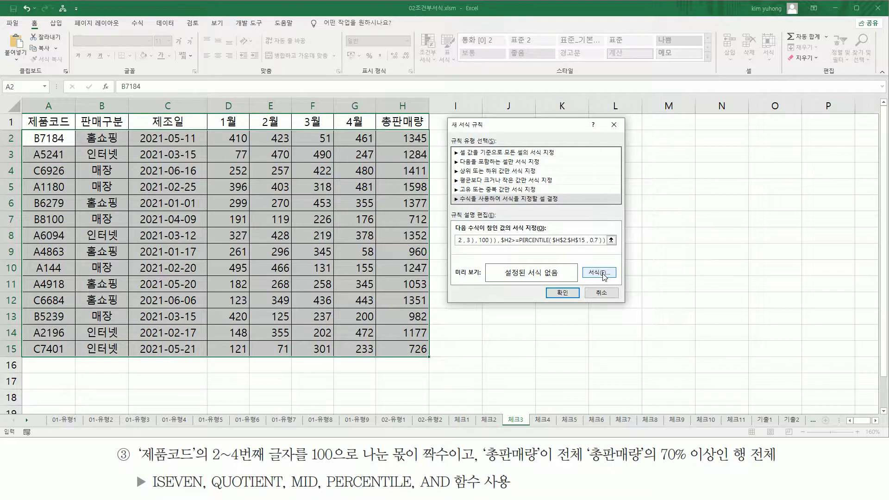
# Step: Set the rule's font format to 굵은 기울임꼴 in standard red and apply the rule to the selected rows
pyautogui.click(603, 274)
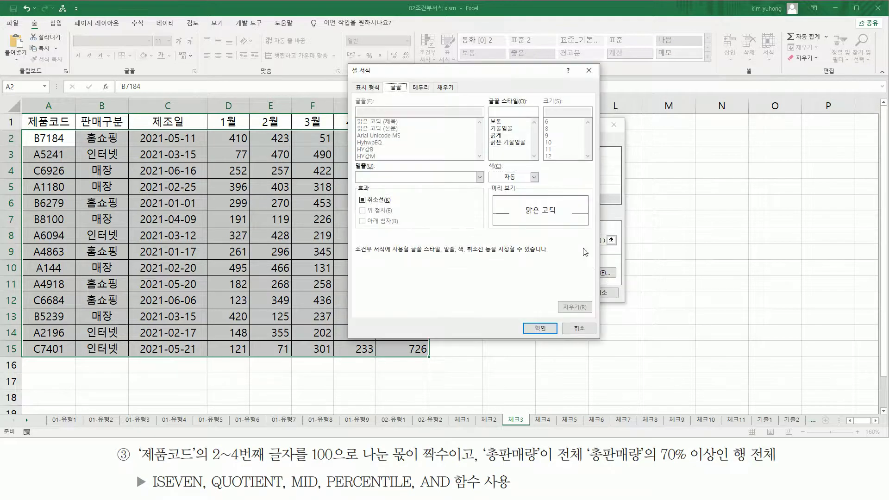
pyautogui.click(505, 142)
pyautogui.click(534, 177)
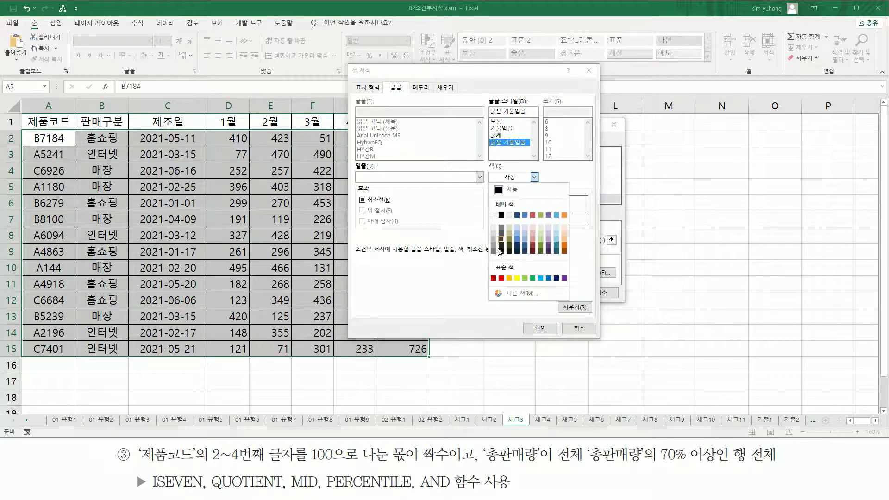
pyautogui.click(501, 278)
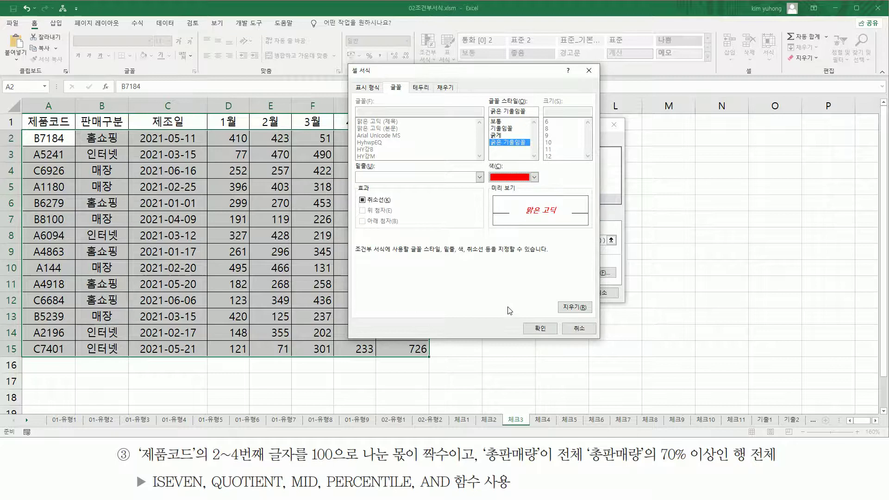
pyautogui.click(539, 328)
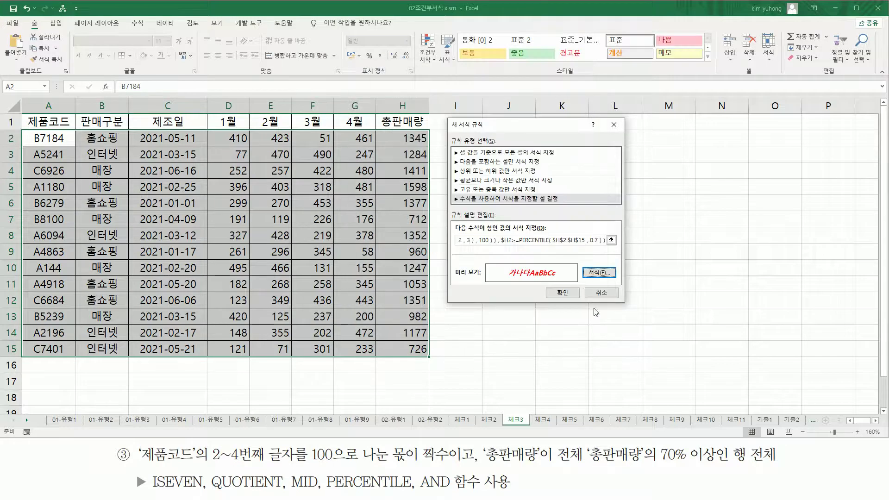
pyautogui.click(563, 294)
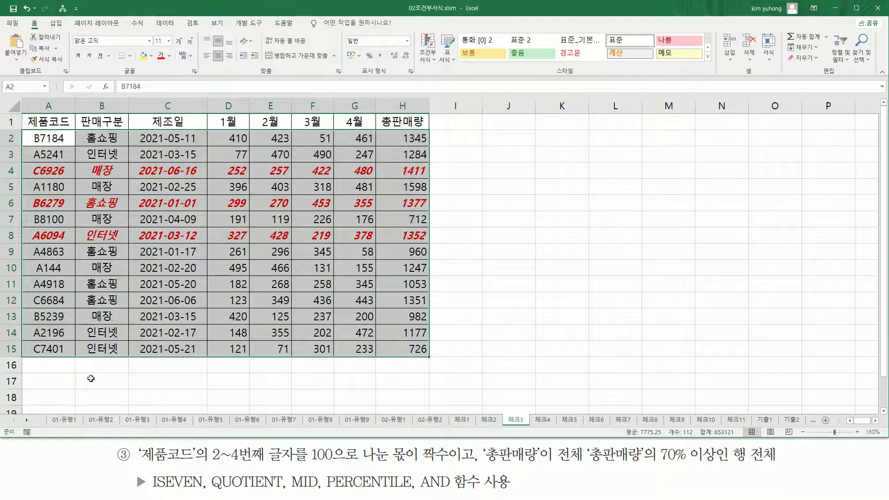
# Step: Record the rule's AND formula as plain text in cell B17 below the table
pyautogui.click(91, 378)
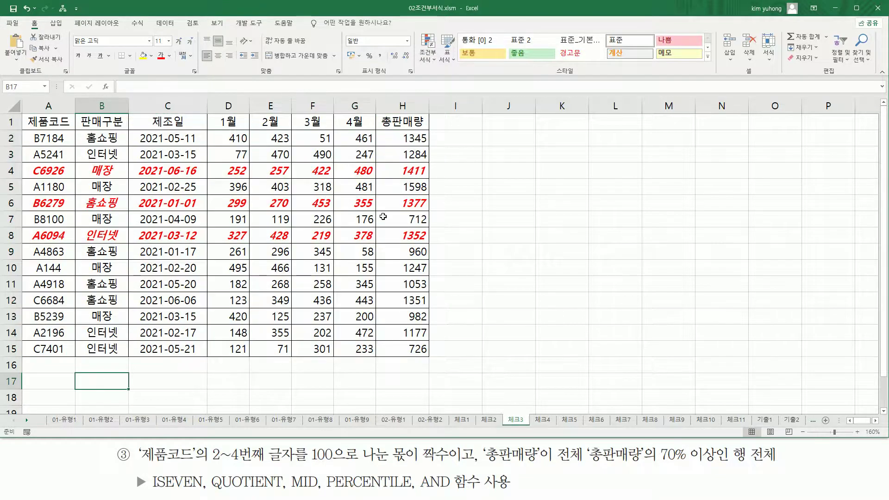
pyautogui.write("'")
pyautogui.hotkey('ctrl', 'v')
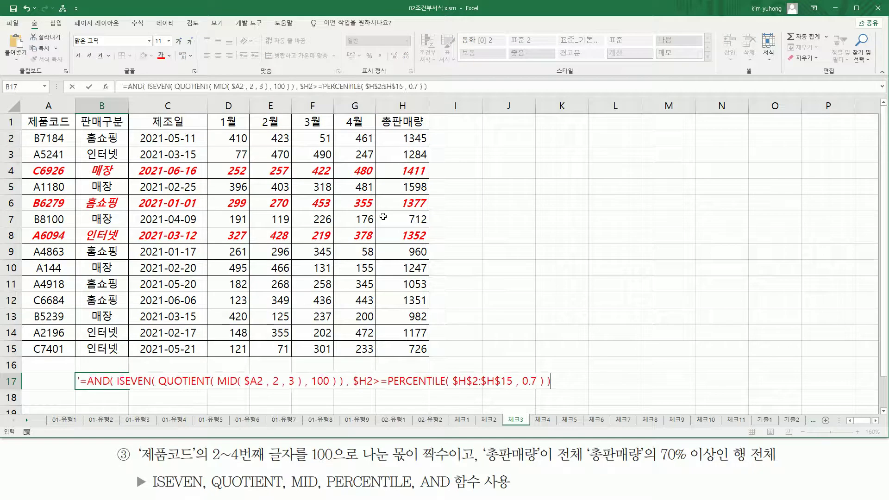
pyautogui.press('Return')
pyautogui.click(586, 336)
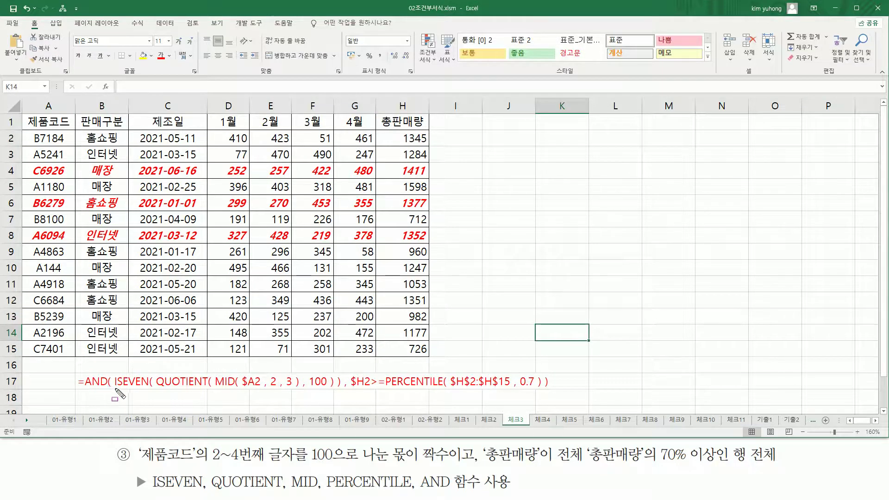
# Step: Examine how the B17 formula nests MID, QUOTIENT by 100 and ISEVEN to form its first AND condition
pyautogui.moveTo(114, 389)
pyautogui.mouseDown()
pyautogui.moveTo(341, 389)
pyautogui.moveTo(342, 380)
pyautogui.moveTo(348, 393)
pyautogui.moveTo(542, 387)
pyautogui.mouseUp()
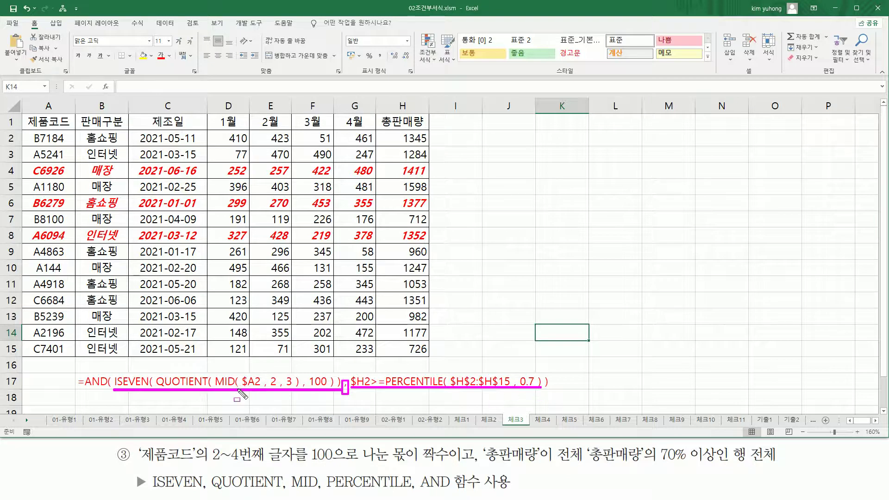
pyautogui.press('Escape')
pyautogui.moveTo(218, 373)
pyautogui.mouseDown()
pyautogui.moveTo(216, 388)
pyautogui.moveTo(301, 397)
pyautogui.mouseUp()
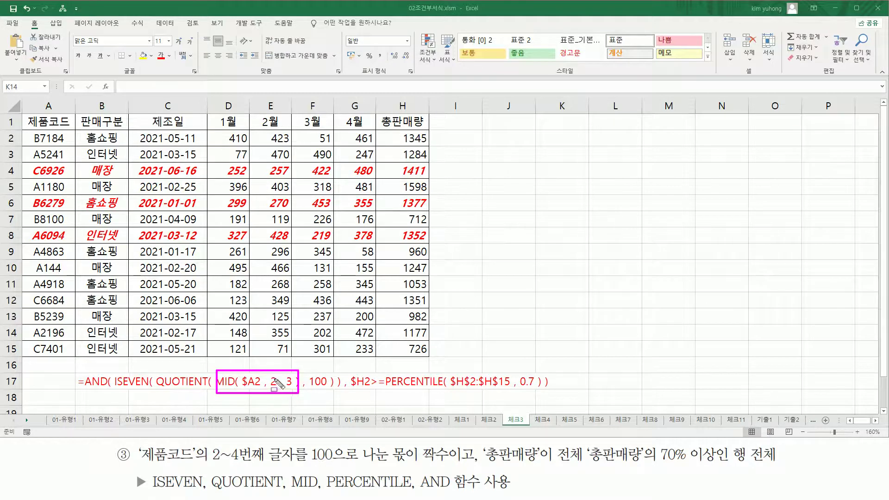
pyautogui.moveTo(307, 387); pyautogui.dragTo(327, 387)
pyautogui.moveTo(157, 367)
pyautogui.mouseDown()
pyautogui.moveTo(172, 394)
pyautogui.moveTo(334, 394)
pyautogui.mouseUp()
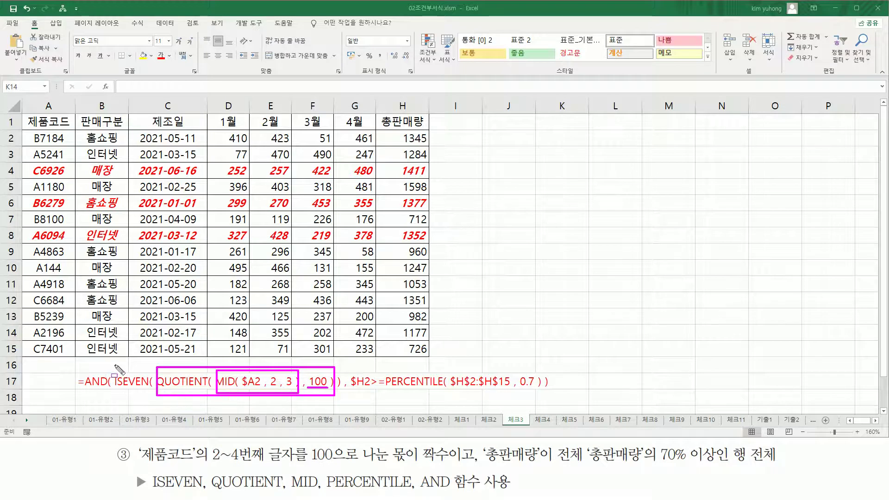
pyautogui.moveTo(114, 364)
pyautogui.mouseDown()
pyautogui.moveTo(132, 406)
pyautogui.moveTo(357, 409)
pyautogui.moveTo(343, 401)
pyautogui.mouseUp()
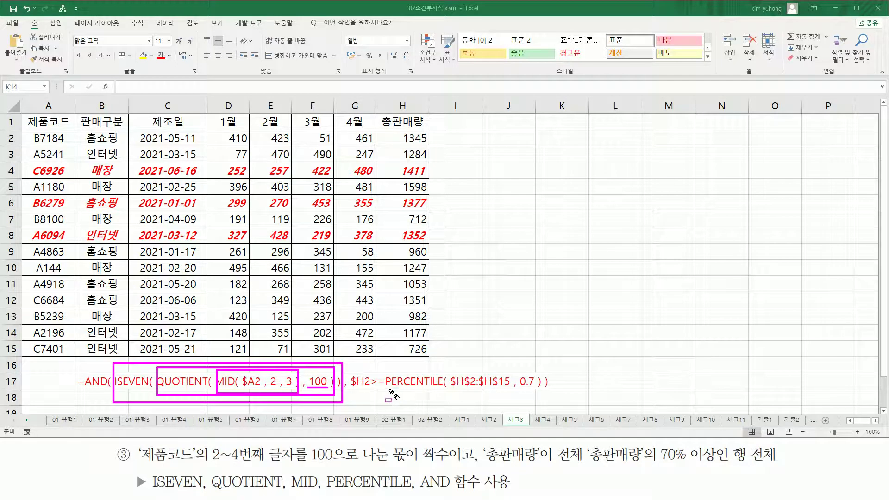
# Step: Examine the $H2>=PERCENTILE condition with its 0.7 argument, and how AND joins it to the ISEVEN condition
pyautogui.moveTo(387, 390)
pyautogui.mouseDown()
pyautogui.moveTo(539, 393)
pyautogui.moveTo(545, 376)
pyautogui.mouseUp()
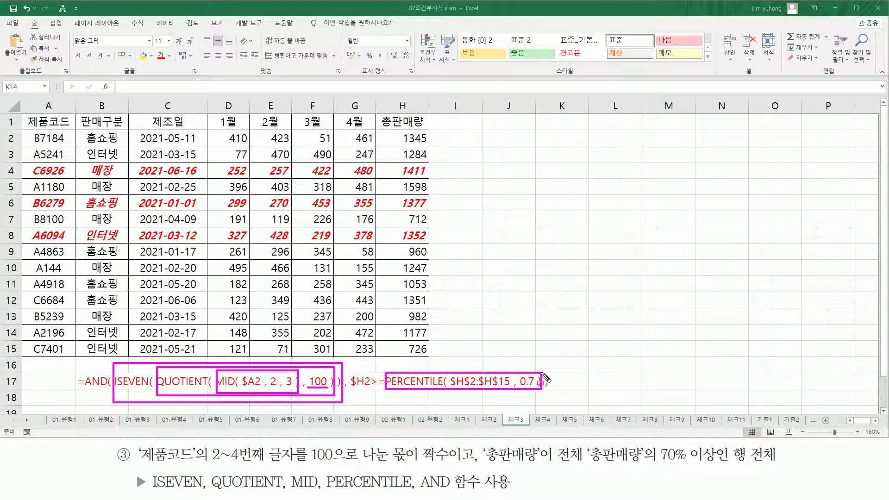
pyautogui.moveTo(522, 374)
pyautogui.mouseDown()
pyautogui.moveTo(534, 367)
pyautogui.moveTo(521, 396)
pyautogui.moveTo(536, 397)
pyautogui.mouseUp()
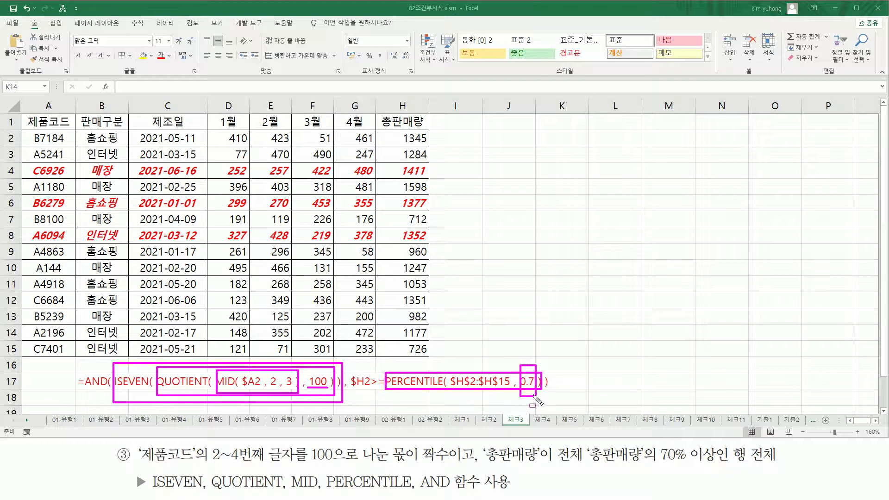
pyautogui.moveTo(351, 387); pyautogui.dragTo(366, 386)
pyautogui.moveTo(370, 369); pyautogui.dragTo(384, 399)
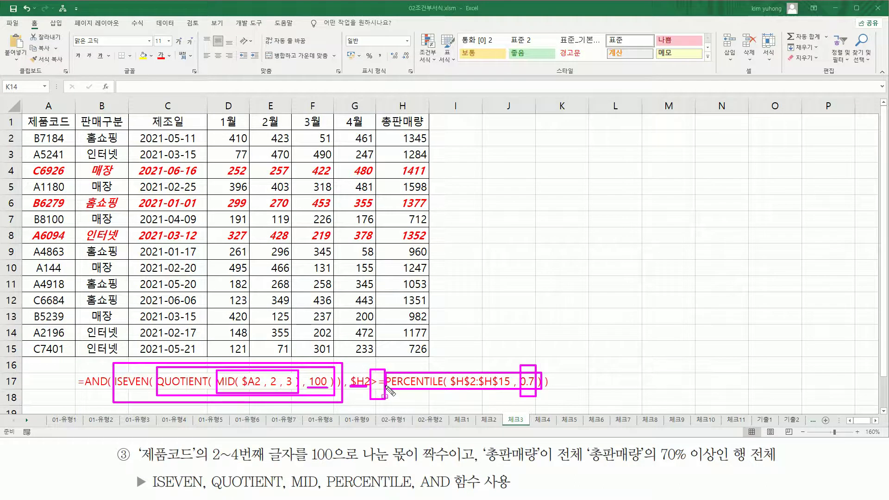
pyautogui.press('e')
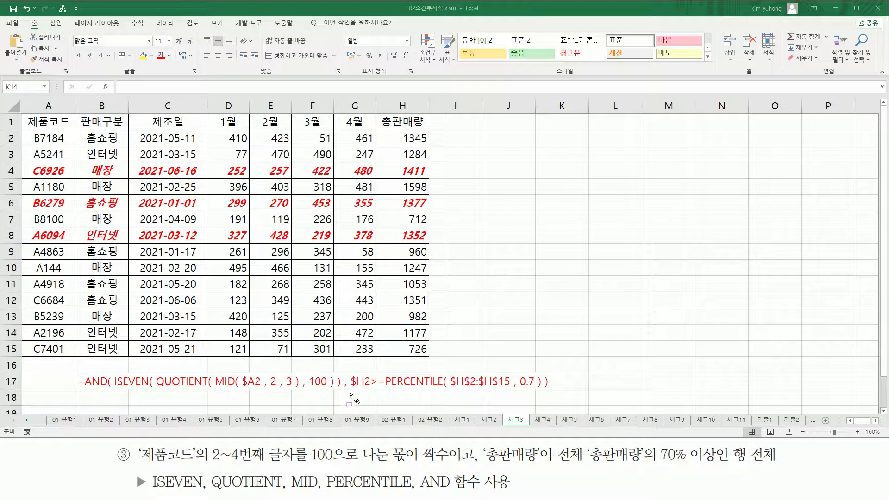
pyautogui.moveTo(113, 367)
pyautogui.mouseDown()
pyautogui.moveTo(311, 407)
pyautogui.moveTo(341, 400)
pyautogui.mouseUp()
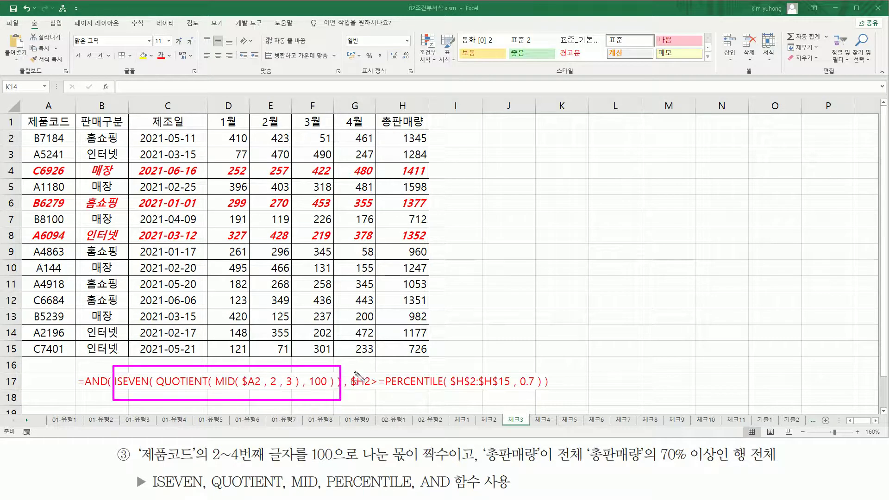
pyautogui.moveTo(351, 369)
pyautogui.mouseDown()
pyautogui.moveTo(554, 407)
pyautogui.moveTo(542, 394)
pyautogui.mouseUp()
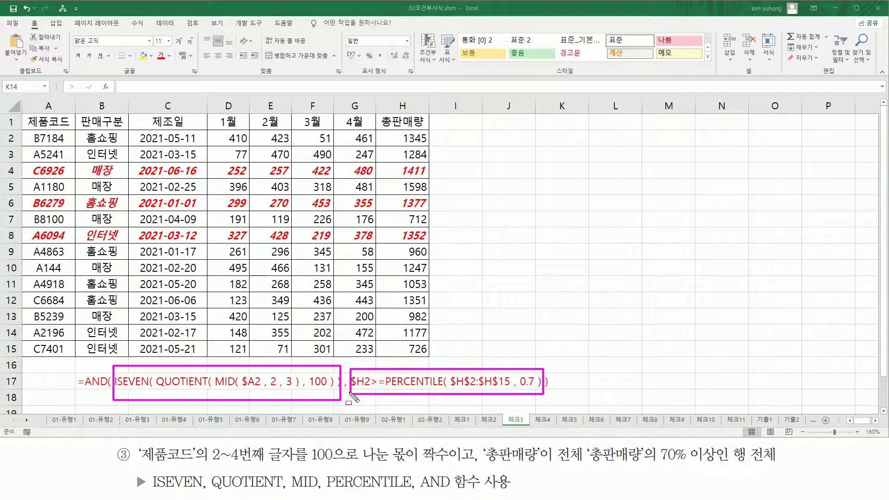
pyautogui.press('Escape')
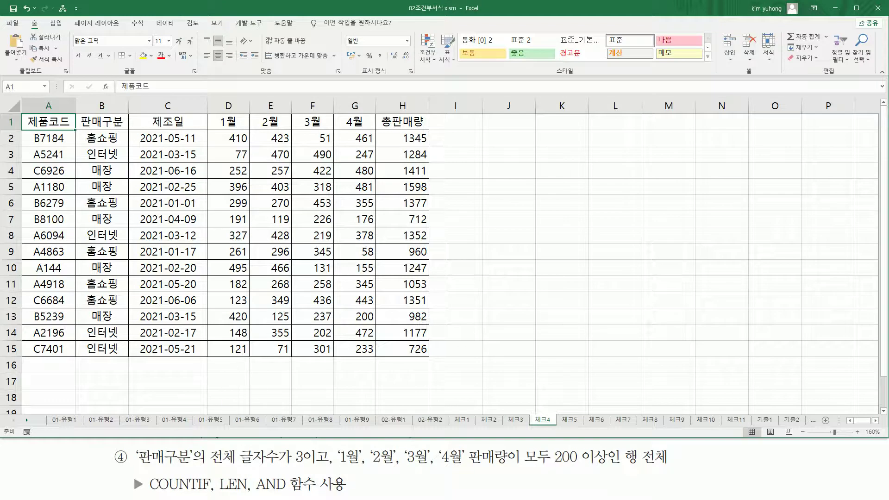
# Step: On sheet 체크4, examine the first condition: 판매구분 text with a total length of 3, tested with LEN
pyautogui.moveTo(133, 465); pyautogui.dragTo(194, 447)
pyautogui.moveTo(76, 129); pyautogui.dragTo(137, 367)
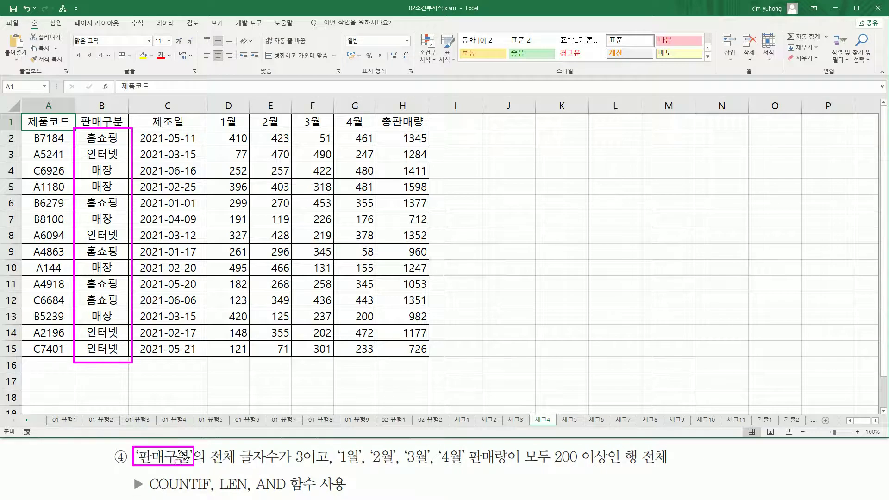
pyautogui.moveTo(208, 464)
pyautogui.mouseDown()
pyautogui.moveTo(276, 464)
pyautogui.moveTo(290, 447)
pyautogui.moveTo(289, 462)
pyautogui.moveTo(305, 468)
pyautogui.mouseUp()
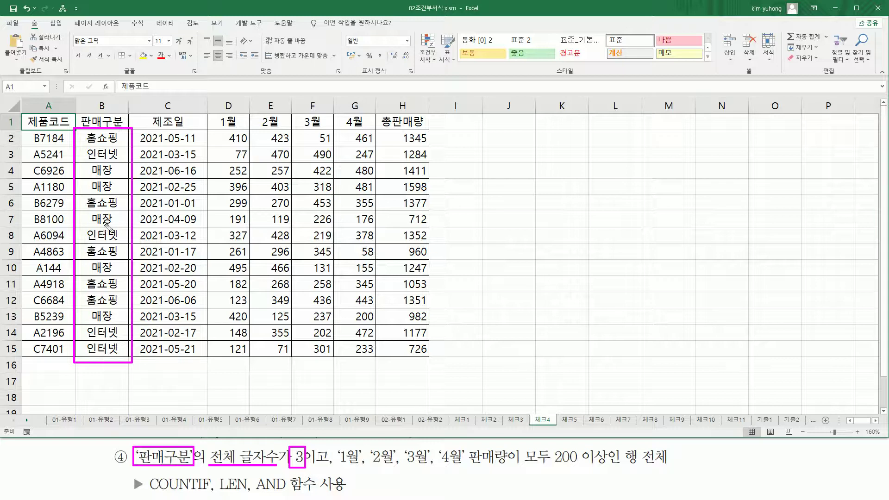
pyautogui.moveTo(216, 475); pyautogui.dragTo(250, 492)
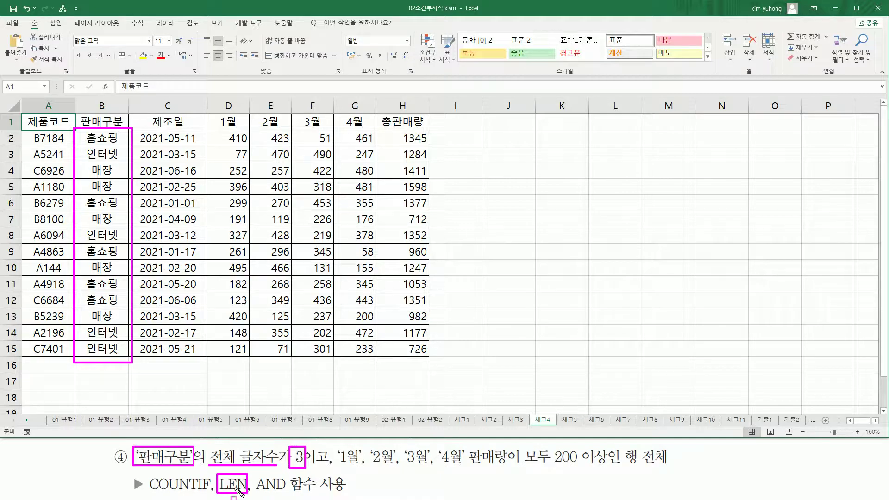
pyautogui.moveTo(284, 468); pyautogui.dragTo(314, 468)
# Step: Examine the second condition, counting with COUNTIF how many of each row's 1월 to 4월 sales are at least 200
pyautogui.moveTo(338, 465)
pyautogui.mouseDown()
pyautogui.moveTo(464, 465)
pyautogui.moveTo(464, 447)
pyautogui.mouseUp()
pyautogui.moveTo(214, 129)
pyautogui.mouseDown()
pyautogui.moveTo(219, 141)
pyautogui.moveTo(375, 145)
pyautogui.mouseUp()
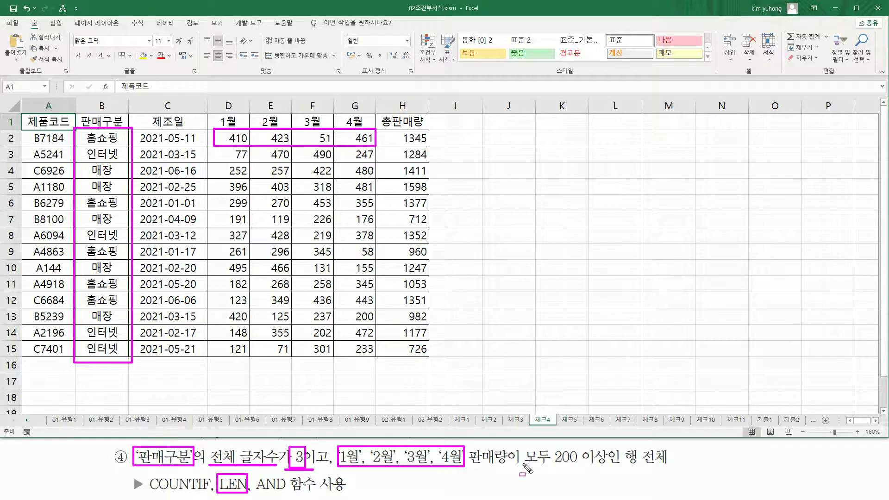
pyautogui.moveTo(525, 473); pyautogui.dragTo(615, 474)
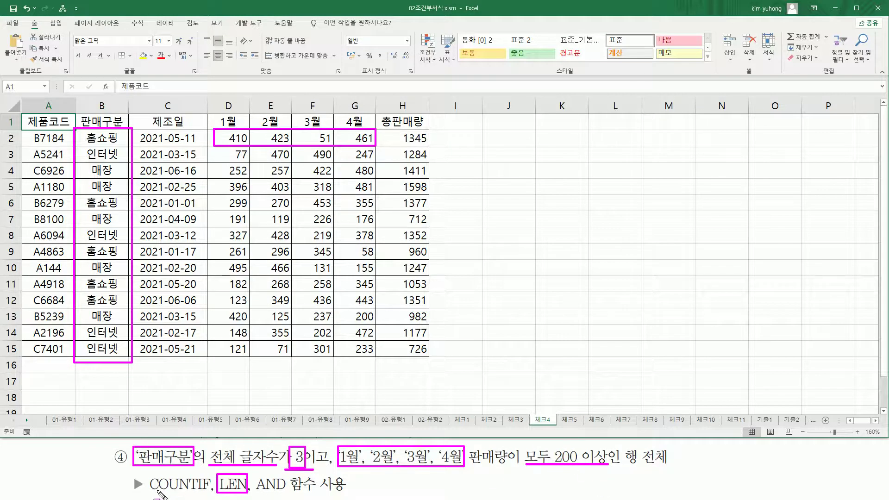
pyautogui.moveTo(149, 491); pyautogui.dragTo(207, 491)
pyautogui.moveTo(218, 145); pyautogui.dragTo(371, 144)
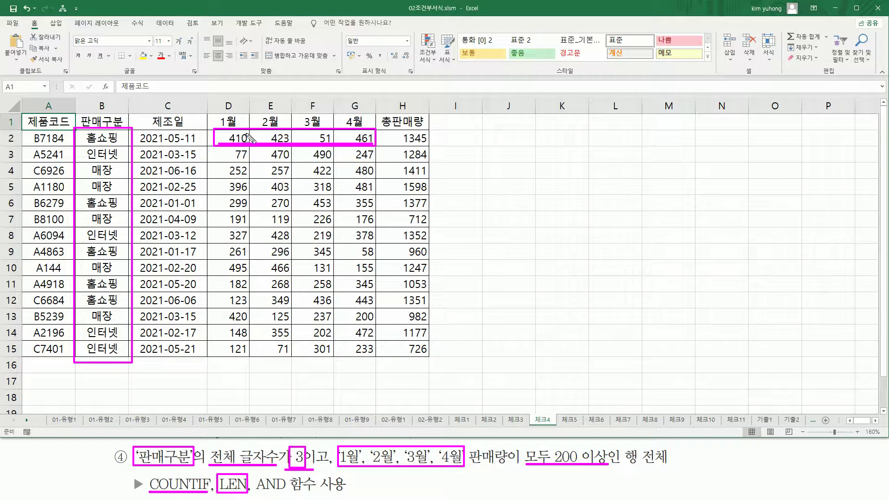
pyautogui.moveTo(227, 134)
pyautogui.mouseDown()
pyautogui.moveTo(236, 135)
pyautogui.moveTo(228, 143)
pyautogui.moveTo(292, 145)
pyautogui.mouseUp()
pyautogui.moveTo(351, 133)
pyautogui.mouseDown()
pyautogui.moveTo(374, 143)
pyautogui.moveTo(329, 138)
pyautogui.mouseUp()
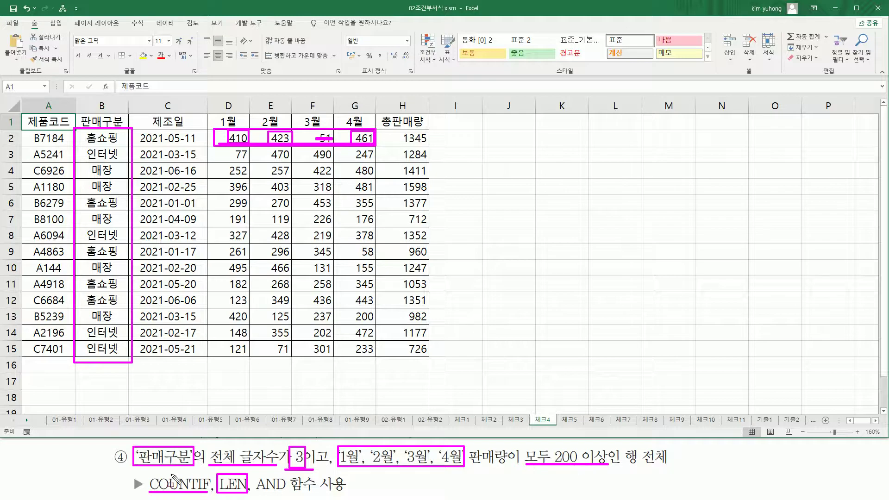
pyautogui.moveTo(147, 471)
pyautogui.mouseDown()
pyautogui.moveTo(172, 491)
pyautogui.moveTo(212, 496)
pyautogui.mouseUp()
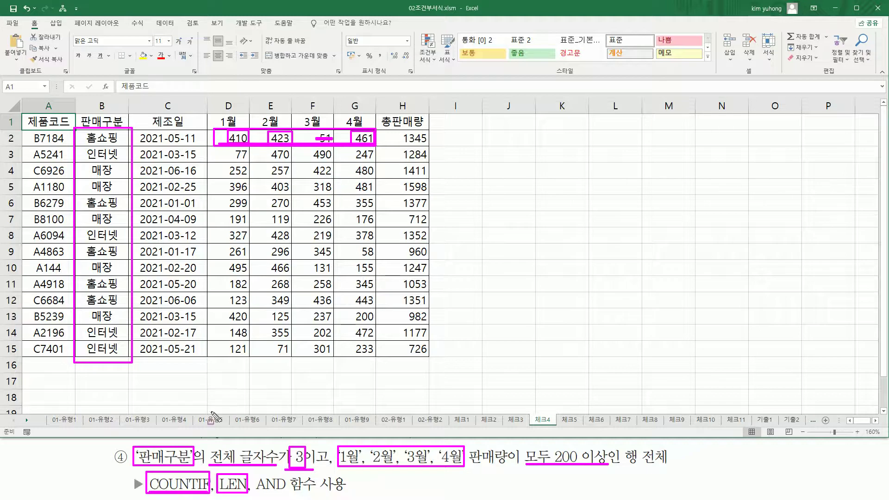
# Step: Review how the 판매구분 length and monthly sales conditions have to be joined with AND
pyautogui.press('e')
pyautogui.moveTo(135, 444)
pyautogui.mouseDown()
pyautogui.moveTo(183, 469)
pyautogui.moveTo(611, 468)
pyautogui.mouseUp()
pyautogui.moveTo(306, 463); pyautogui.dragTo(328, 464)
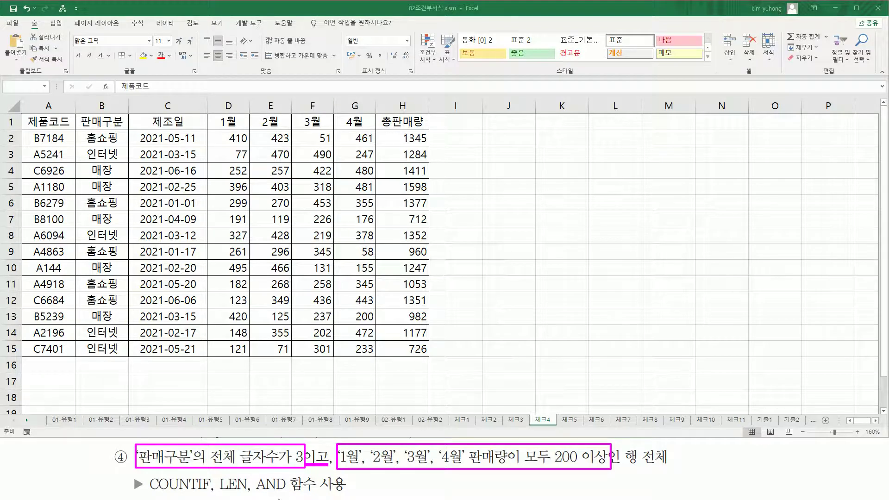
pyautogui.moveTo(255, 472); pyautogui.dragTo(288, 495)
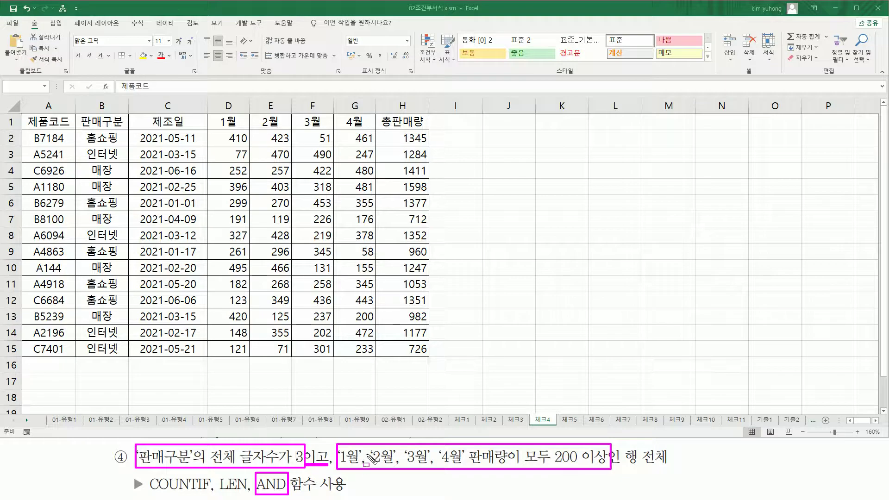
pyautogui.press('Escape')
# Step: Start a new conditional formatting rule for A2:H15 that uses a formula to determine the cells to format
pyautogui.click(63, 138)
pyautogui.moveTo(51, 139); pyautogui.dragTo(417, 353)
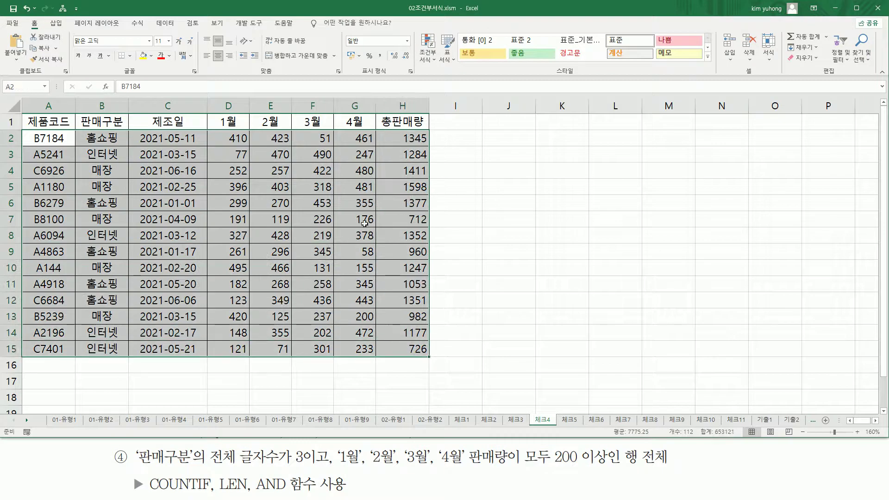
pyautogui.click(429, 55)
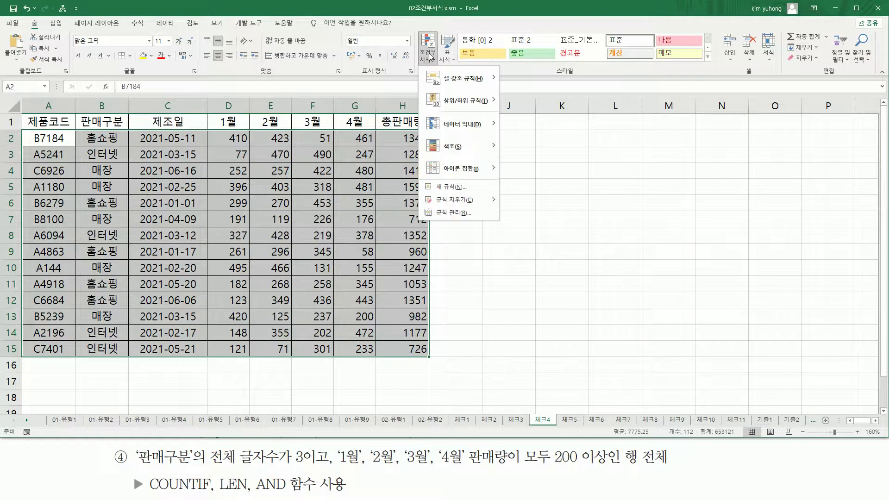
pyautogui.click(461, 187)
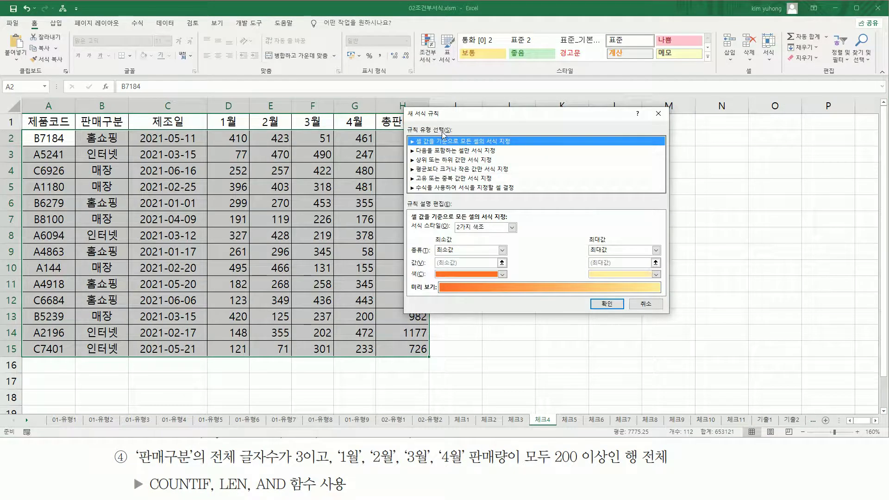
pyautogui.click(429, 188)
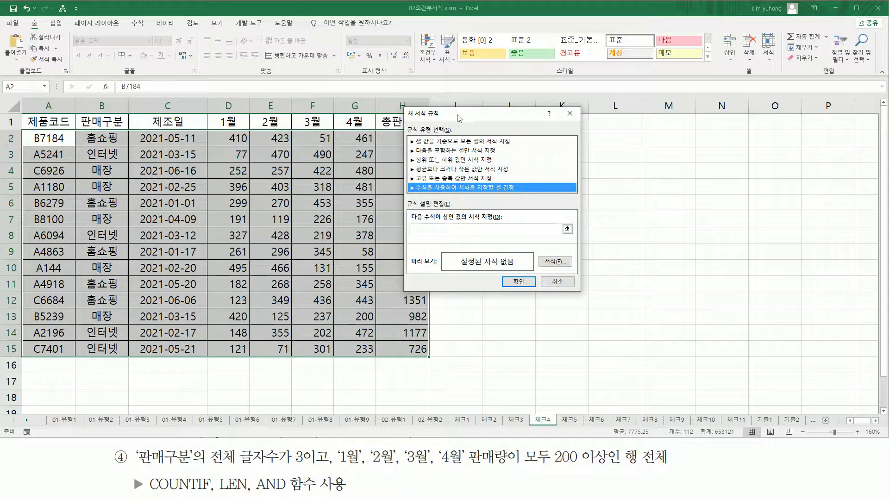
# Step: Begin the rule formula with =AND( LEN($B2), fixing only the column of the 판매구분 reference
pyautogui.click(424, 230)
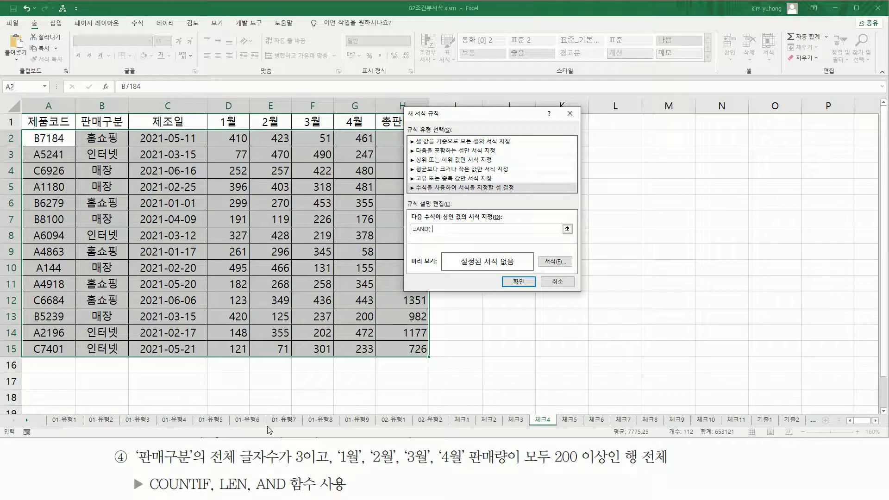
pyautogui.write('LEN(')
pyautogui.click(112, 138)
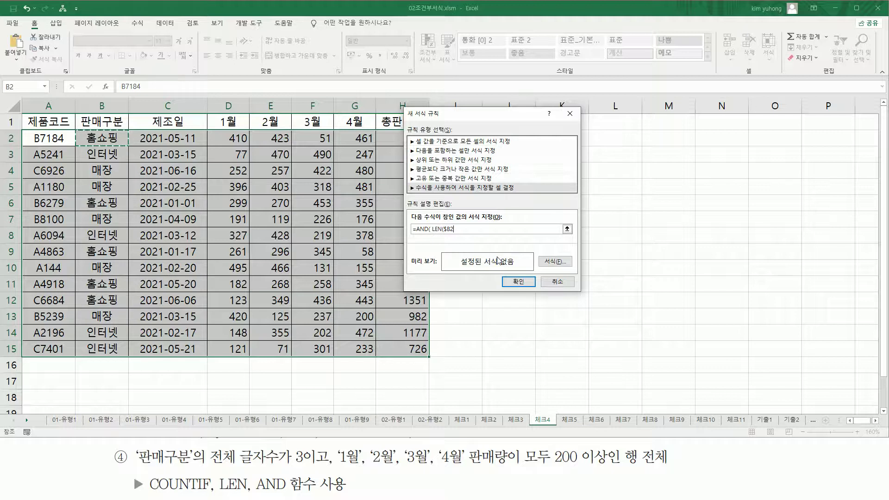
# Step: Examine what LEN($B2) evaluates for the 판매구분 entries, comparing their text lengths with the required 3
pyautogui.moveTo(431, 228); pyautogui.dragTo(437, 237)
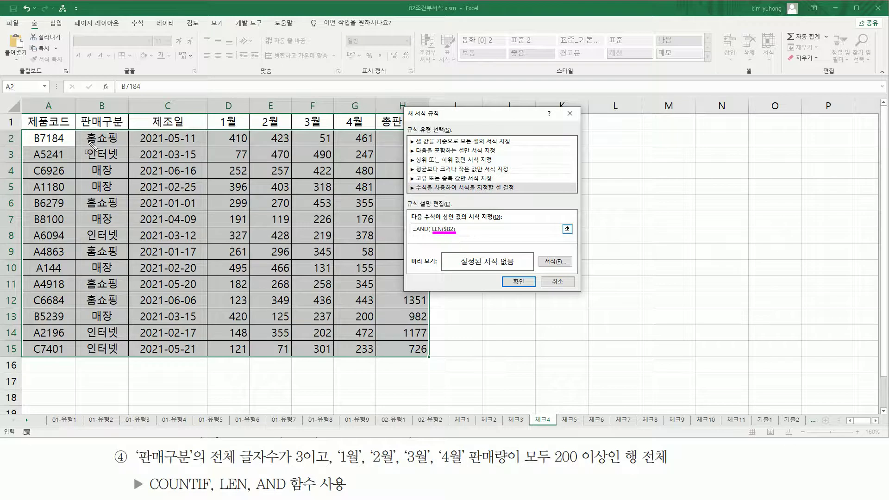
pyautogui.moveTo(84, 130); pyautogui.dragTo(120, 144)
pyautogui.moveTo(87, 163); pyautogui.dragTo(116, 177)
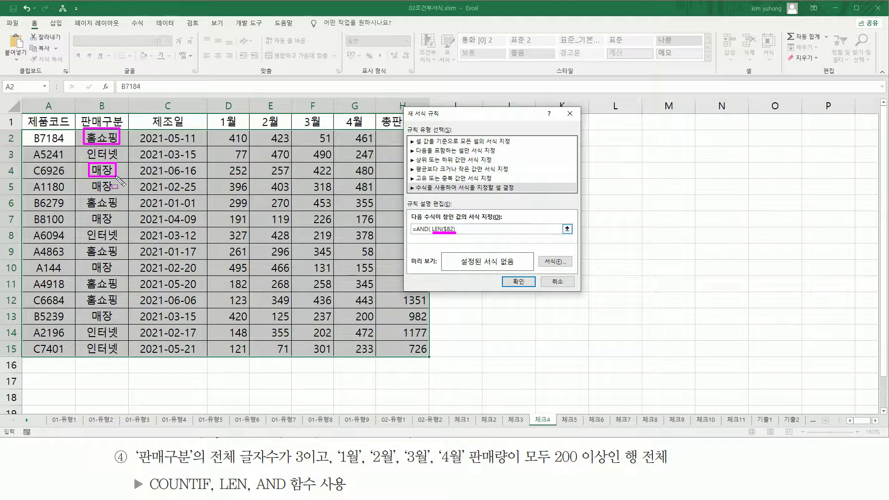
pyautogui.moveTo(83, 147); pyautogui.dragTo(121, 161)
pyautogui.moveTo(294, 443); pyautogui.dragTo(311, 472)
pyautogui.press('Escape')
# Step: Extend the rule formula with =3 and a second condition, COUNTIF($D$2:$G$2, ">=200"), covering the 1월 to 4월 cells
pyautogui.click(472, 229)
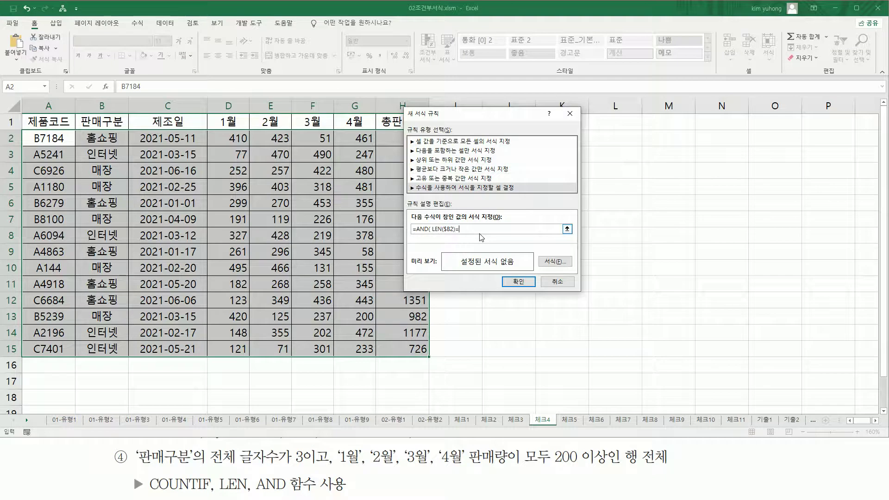
pyautogui.write('=3 , COUNTIF($D$2')
pyautogui.moveTo(229, 138); pyautogui.dragTo(354, 144)
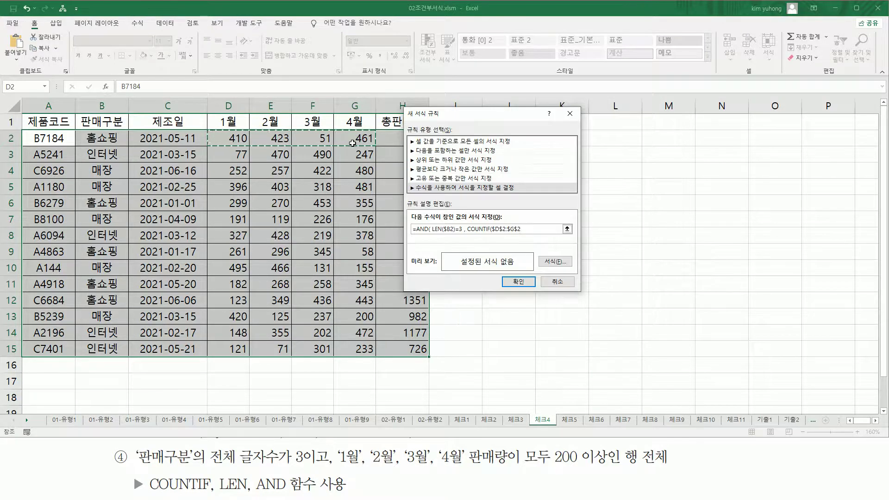
pyautogui.write(', ">=200"')
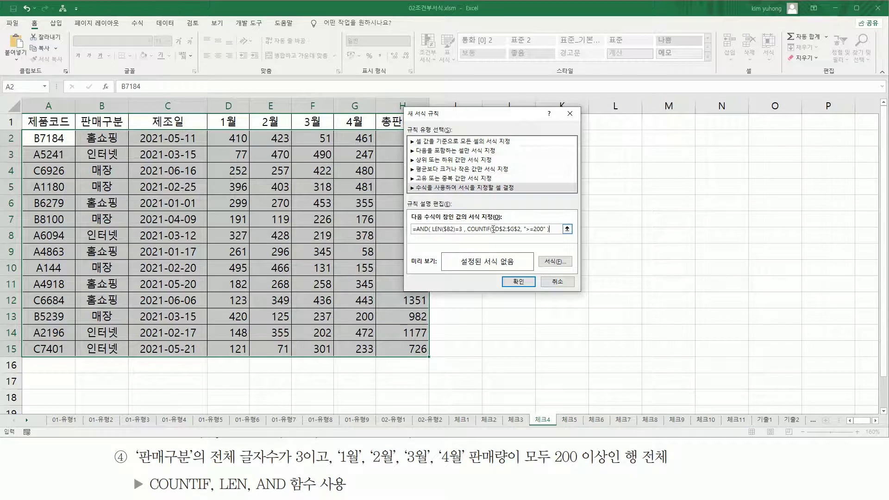
# Step: Examine how the D2:G2 reference in COUNTIF must move row by row for the task's whole-row condition
pyautogui.moveTo(493, 228); pyautogui.dragTo(522, 230)
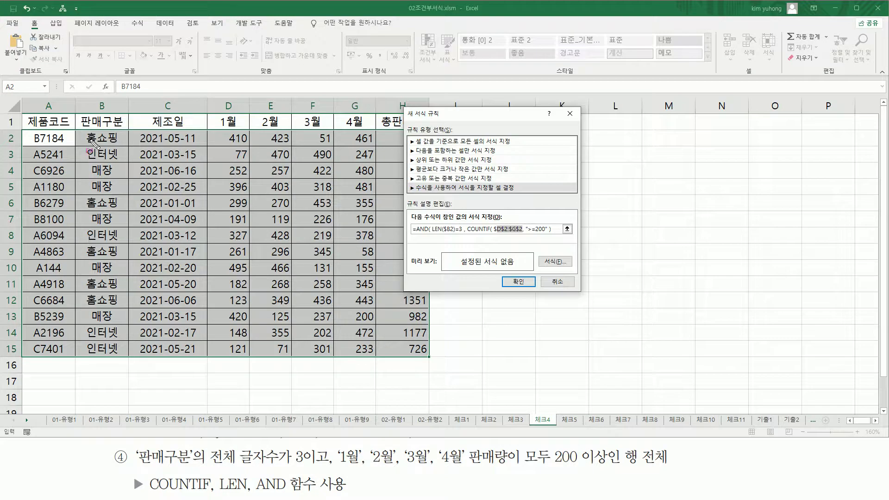
pyautogui.moveTo(212, 131)
pyautogui.mouseDown()
pyautogui.moveTo(384, 146)
pyautogui.moveTo(377, 145)
pyautogui.mouseUp()
pyautogui.moveTo(496, 234); pyautogui.dragTo(523, 234)
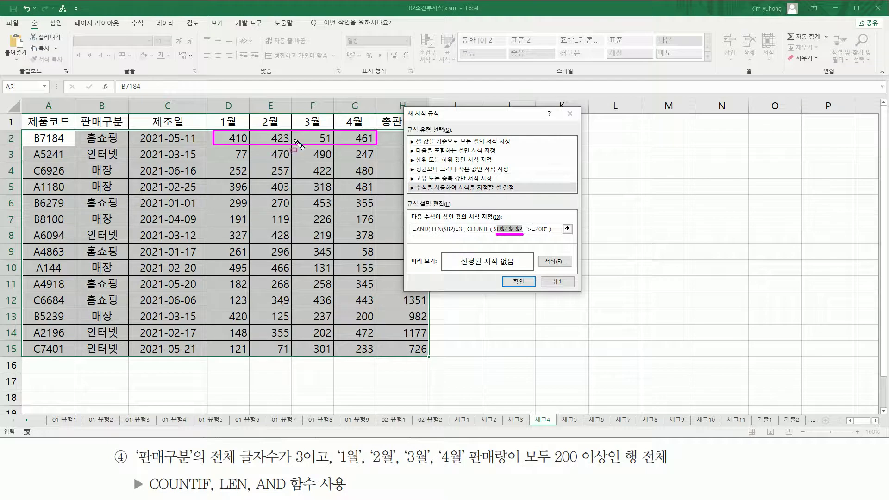
pyautogui.moveTo(220, 161)
pyautogui.mouseDown()
pyautogui.moveTo(370, 161)
pyautogui.moveTo(331, 175)
pyautogui.moveTo(398, 176)
pyautogui.mouseUp()
pyautogui.moveTo(225, 192); pyautogui.dragTo(390, 191)
pyautogui.moveTo(227, 209); pyautogui.dragTo(378, 209)
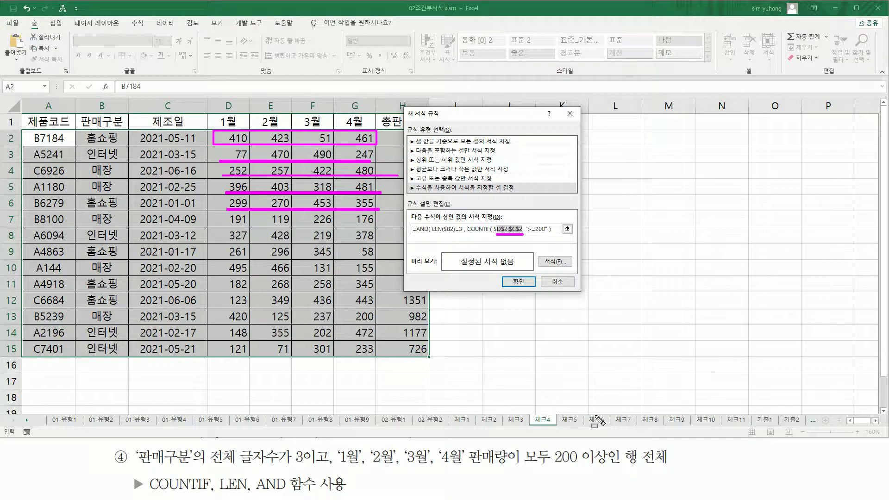
pyautogui.moveTo(625, 445); pyautogui.dragTo(671, 470)
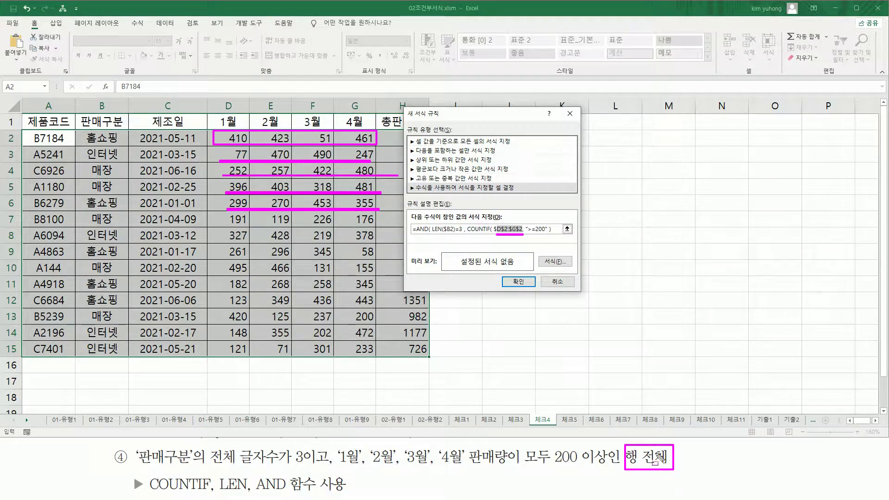
pyautogui.press('Escape')
# Step: Change the COUNTIF range to $D2:$G2, fixing only its columns, and require its count to equal 4
pyautogui.click(505, 228)
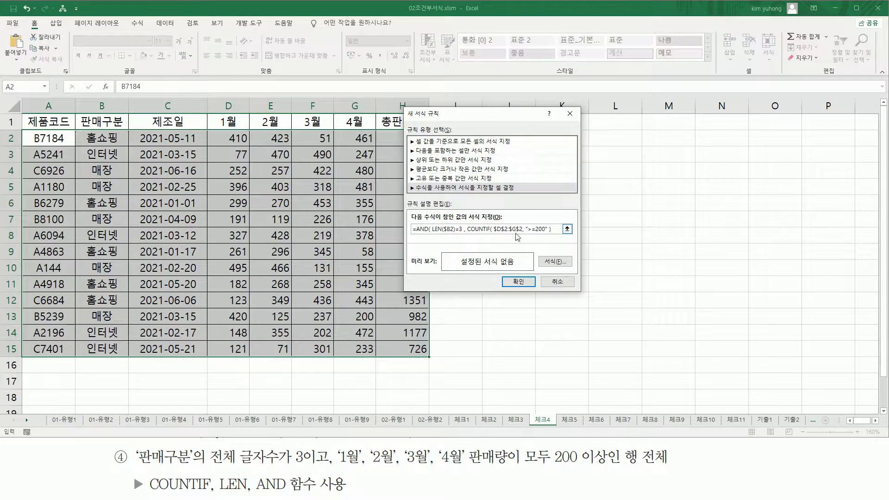
pyautogui.press('F4')
pyautogui.click(508, 229)
pyautogui.write('=4')
pyautogui.moveTo(519, 466); pyautogui.dragTo(581, 468)
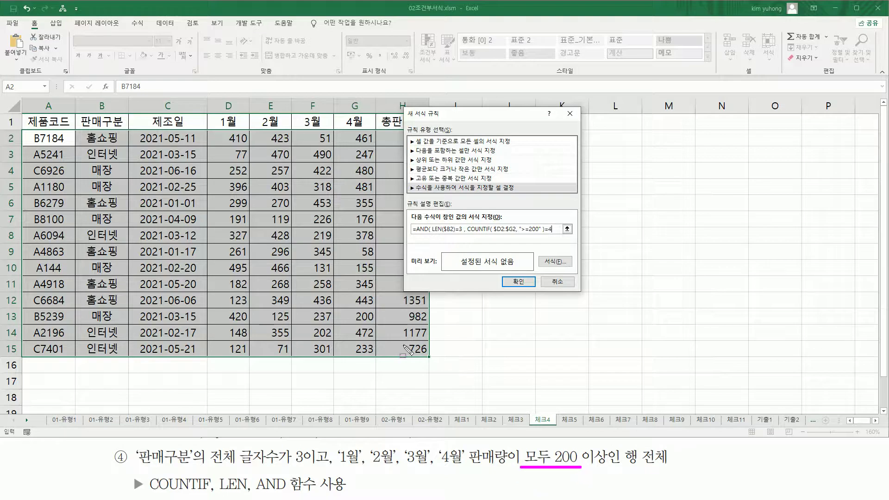
pyautogui.moveTo(219, 130); pyautogui.dragTo(377, 147)
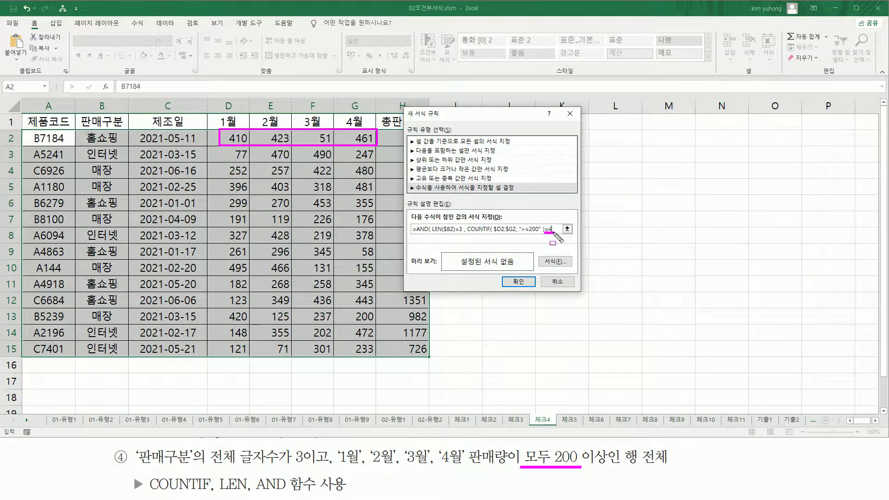
pyautogui.press('Escape')
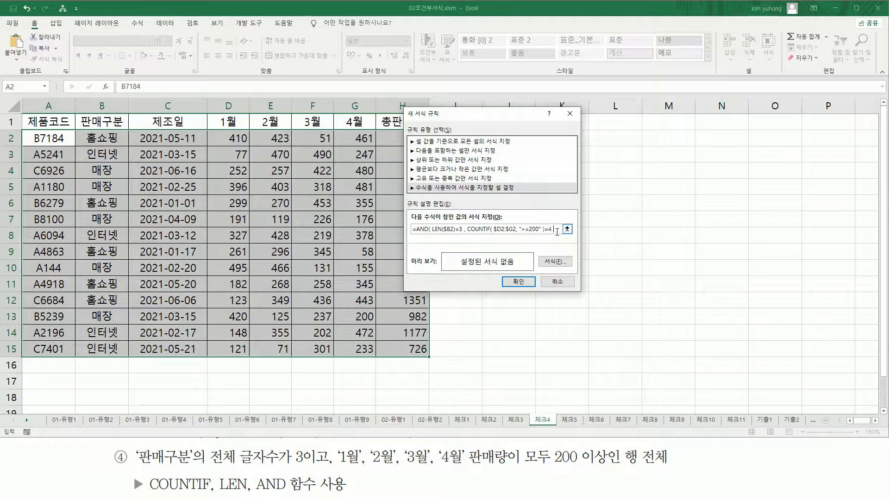
# Step: Set the rule's format to bold italic (굵은 기울임꼴) in standard red and apply the rule to A2:H15
pyautogui.click(563, 263)
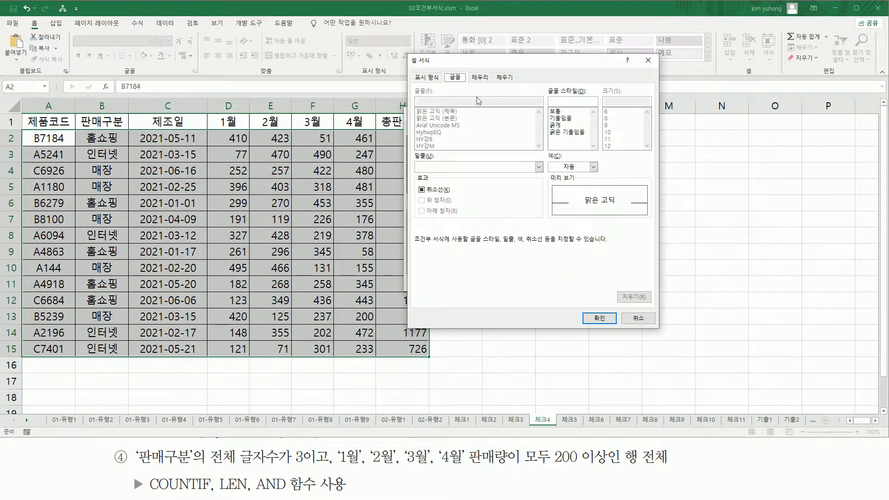
pyautogui.click(564, 134)
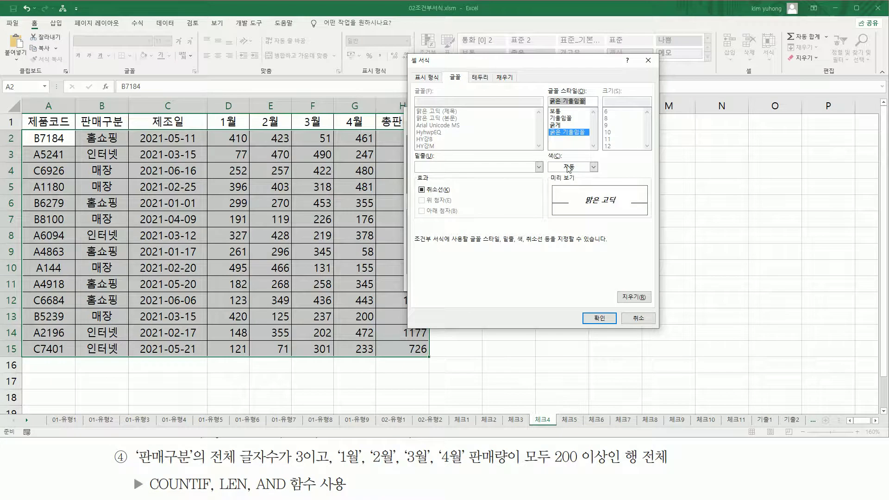
pyautogui.click(569, 170)
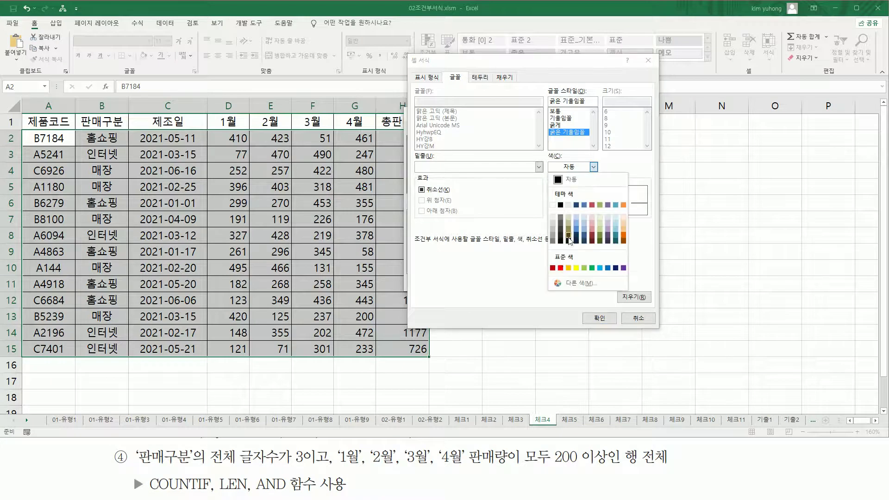
pyautogui.click(561, 268)
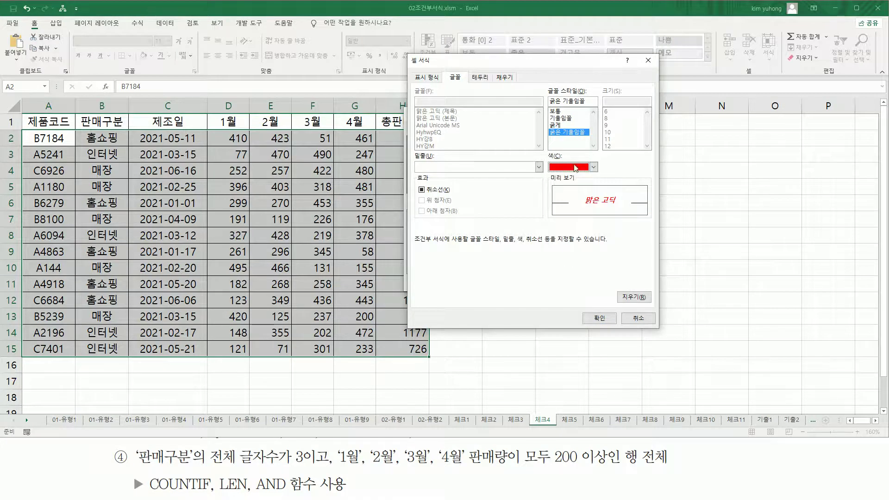
pyautogui.click(599, 318)
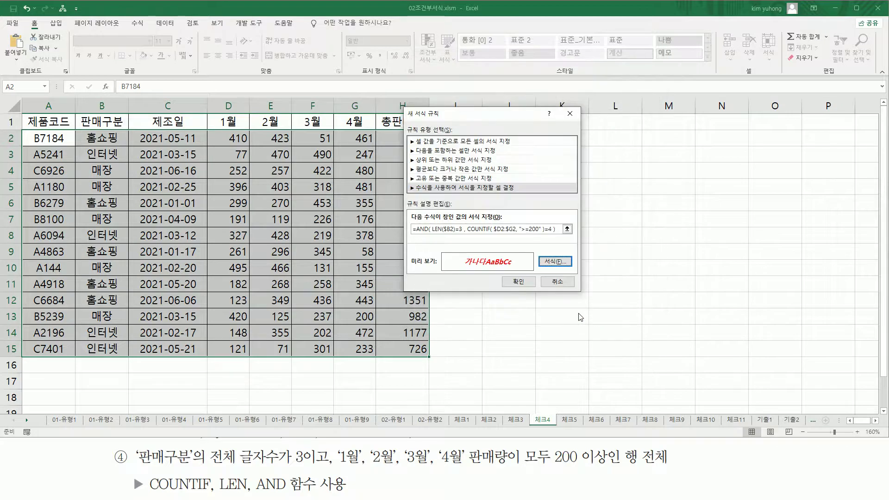
pyautogui.click(520, 280)
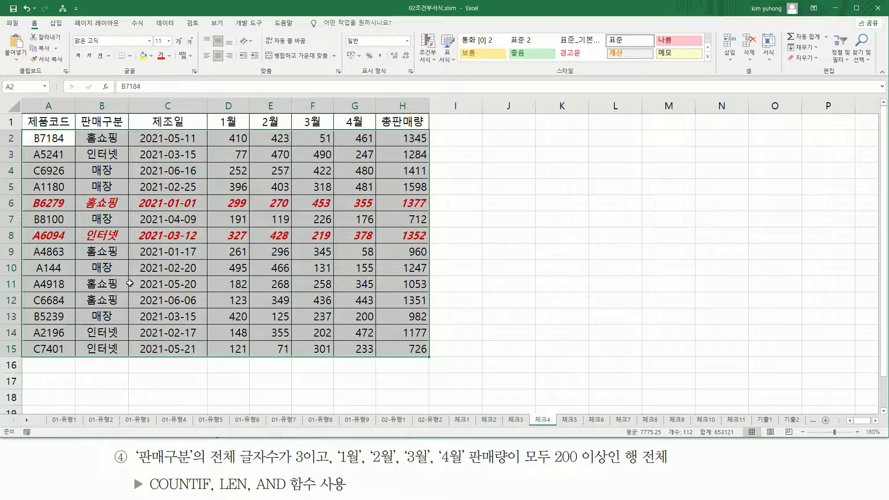
# Step: Record the rule formula =AND( LEN($B2)=3 , COUNTIF( $D2:$G2, ">=200" )=4 ) as text in cell B17
pyautogui.click(112, 378)
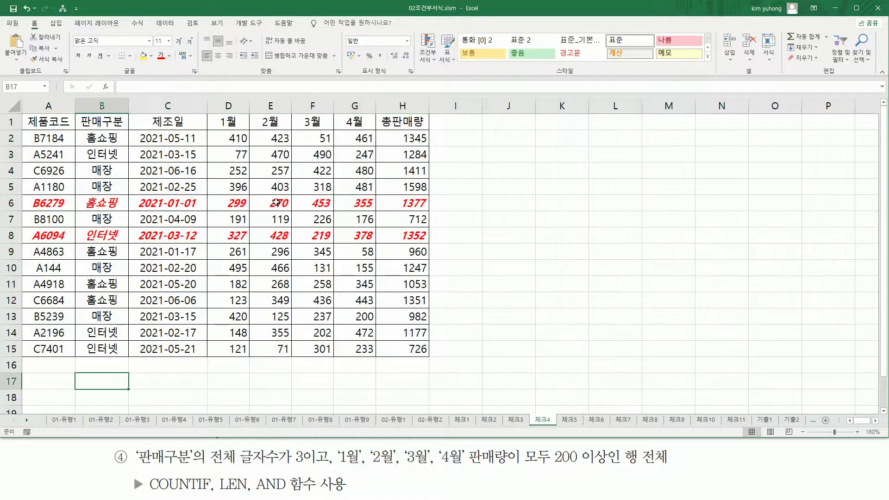
pyautogui.write('=AND( LEN($B2)=3 , COUNTIF( $D2:$G2, ">=200" )=4 )')
pyautogui.press('Return')
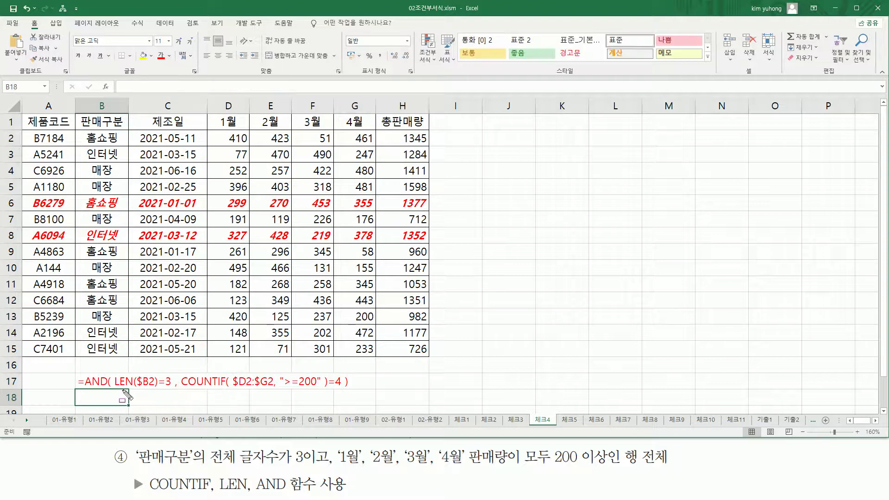
# Step: Review the LEN and COUNTIF conditions of the formula in B17 against the 1월 to 4월 sales cells
pyautogui.moveTo(115, 387)
pyautogui.mouseDown()
pyautogui.moveTo(155, 387)
pyautogui.moveTo(172, 373)
pyautogui.mouseUp()
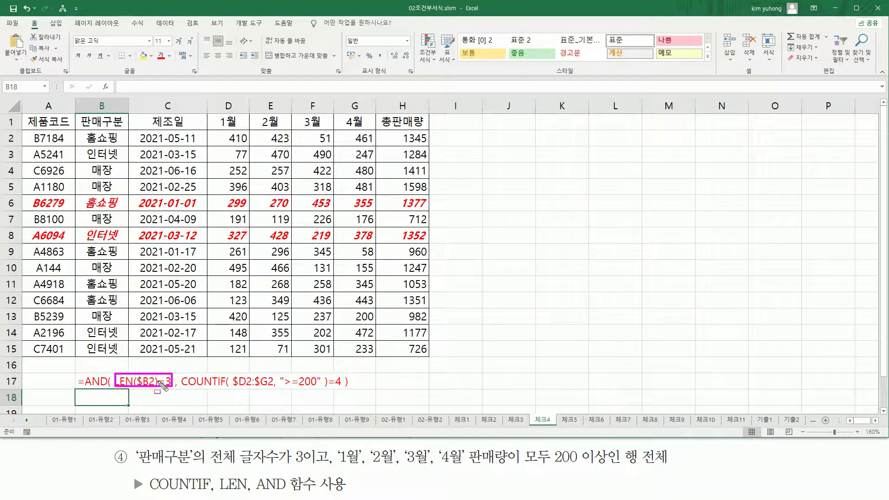
pyautogui.moveTo(181, 389); pyautogui.dragTo(323, 389)
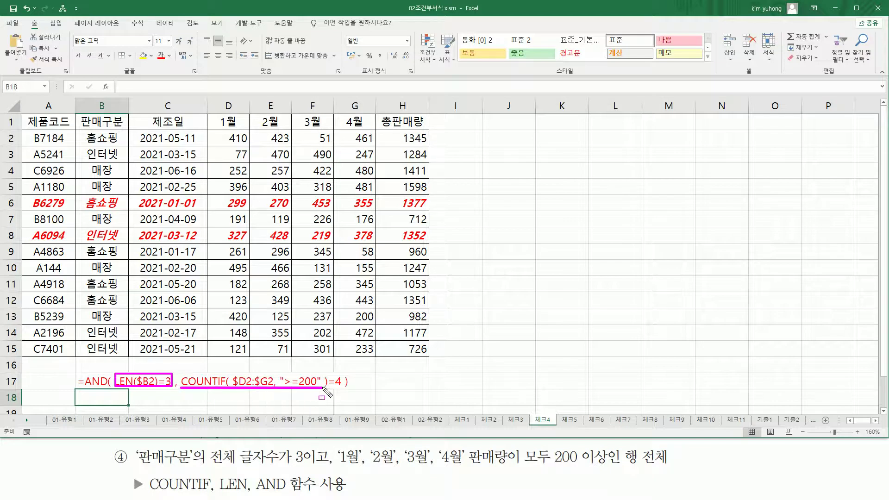
pyautogui.moveTo(225, 129); pyautogui.dragTo(375, 145)
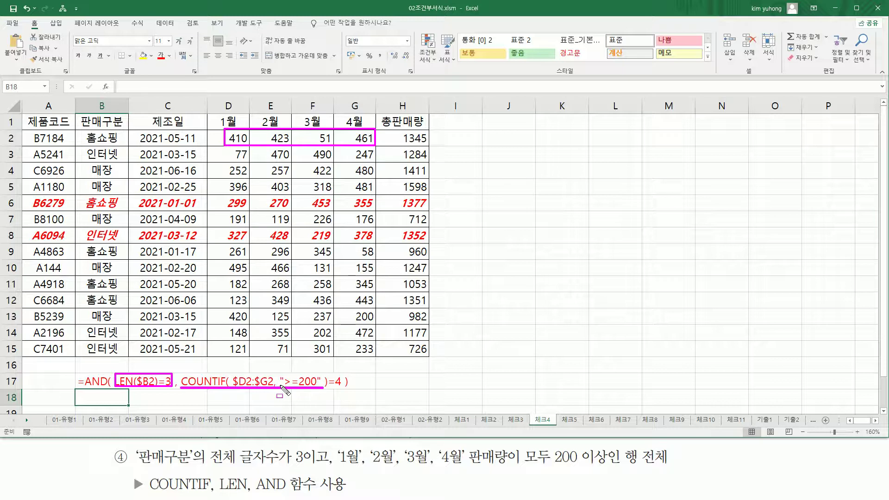
pyautogui.moveTo(326, 370); pyautogui.dragTo(344, 393)
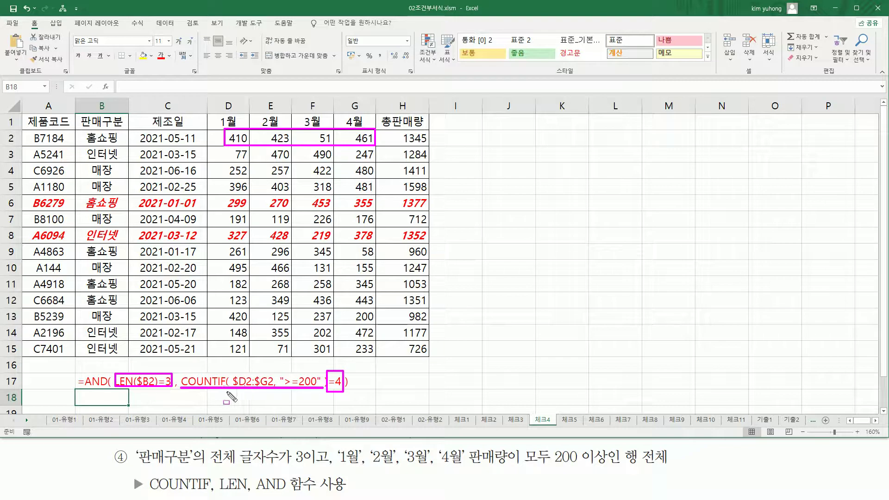
pyautogui.press('e')
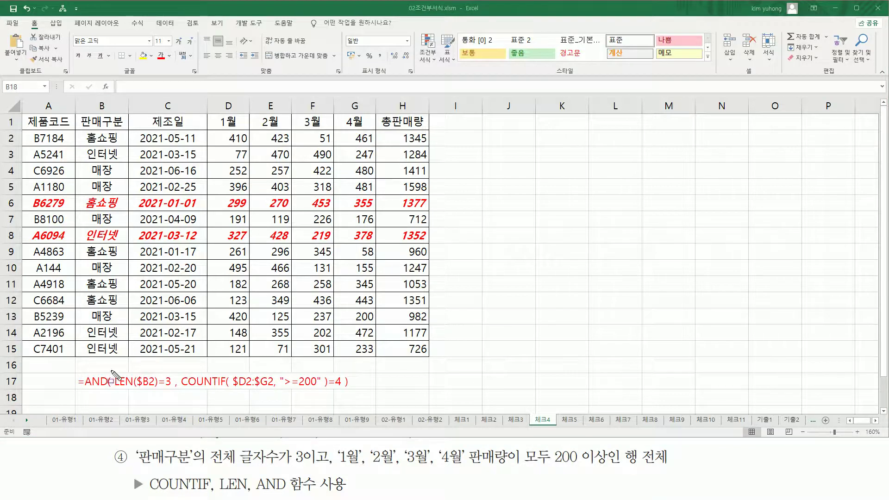
pyautogui.moveTo(117, 370)
pyautogui.mouseDown()
pyautogui.moveTo(167, 391)
pyautogui.moveTo(341, 392)
pyautogui.mouseUp()
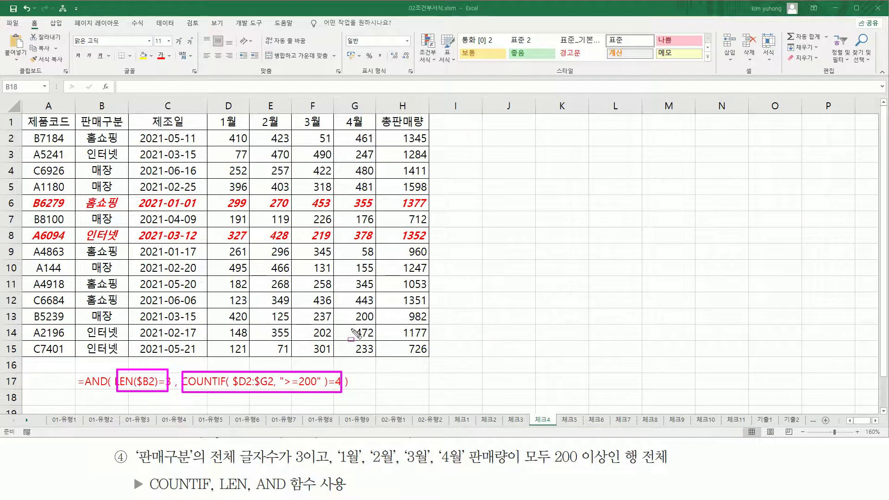
pyautogui.press('Escape')
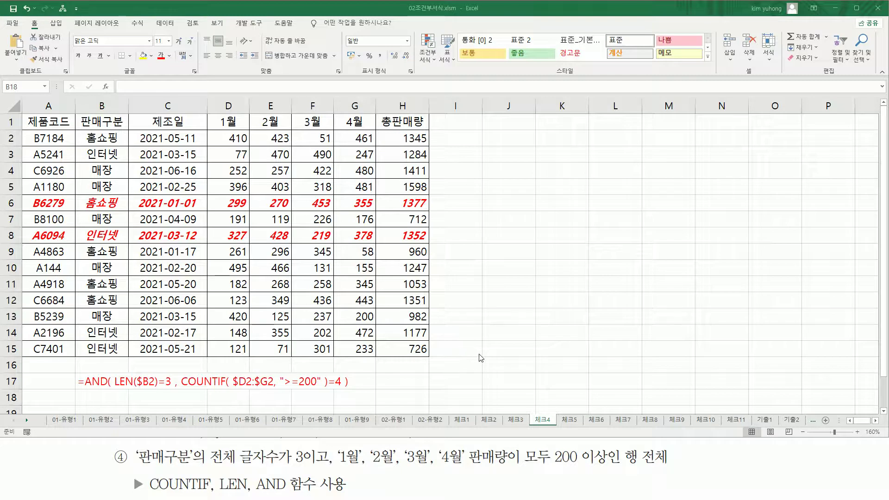
# Step: Open the 체크5 sheet and examine its 제조일 conditions, even month and 2021년 3월 1일 or later, with MONTH, MOD, AND and DATE
pyautogui.click(570, 420)
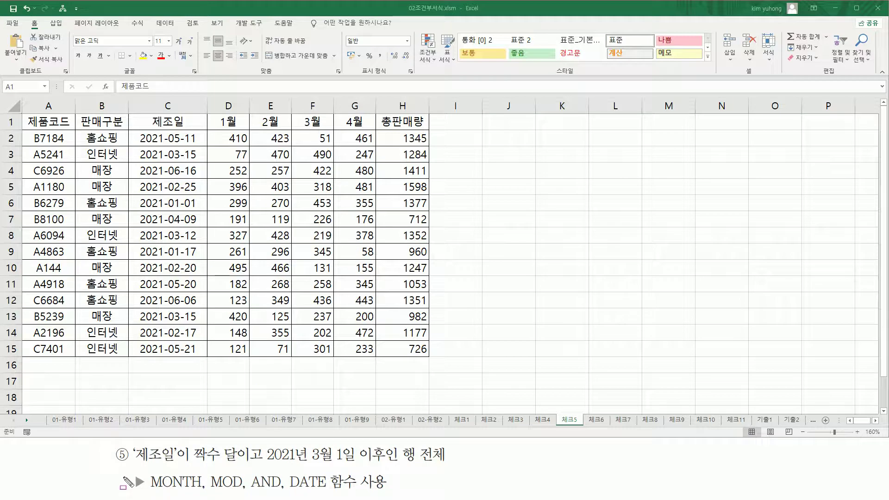
pyautogui.moveTo(131, 462); pyautogui.dragTo(177, 463)
pyautogui.moveTo(133, 130)
pyautogui.mouseDown()
pyautogui.moveTo(196, 294)
pyautogui.moveTo(196, 360)
pyautogui.moveTo(205, 360)
pyautogui.mouseUp()
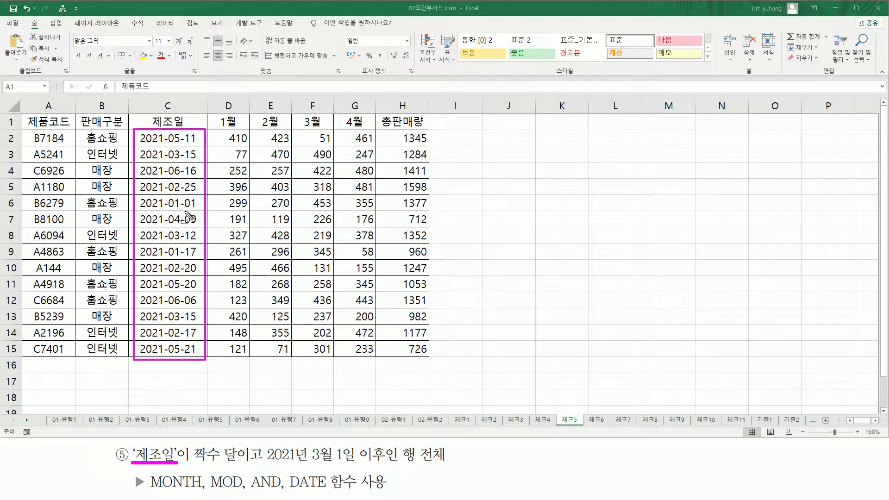
pyautogui.moveTo(193, 461)
pyautogui.mouseDown()
pyautogui.moveTo(245, 462)
pyautogui.moveTo(238, 447)
pyautogui.mouseUp()
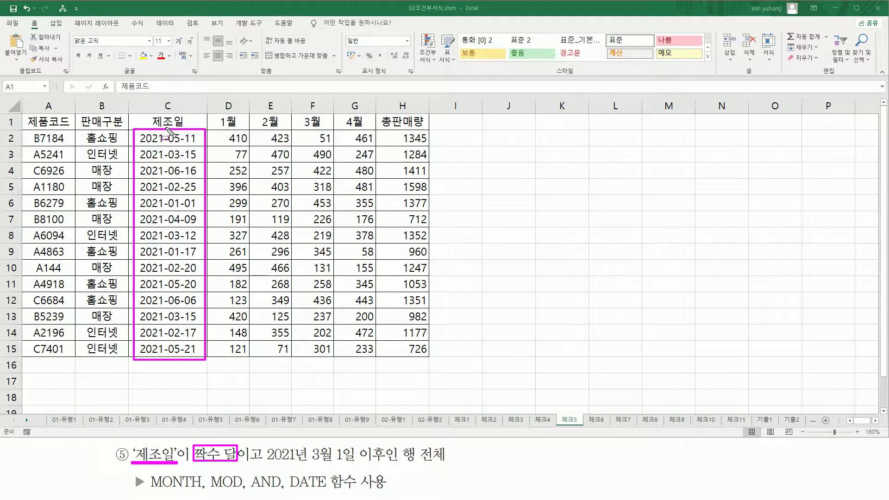
pyautogui.moveTo(166, 128)
pyautogui.mouseDown()
pyautogui.moveTo(185, 389)
pyautogui.moveTo(183, 380)
pyautogui.mouseUp()
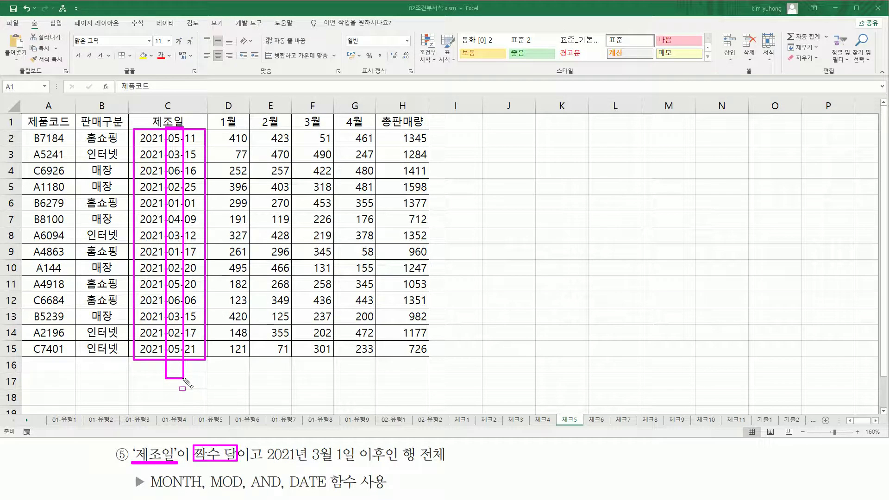
pyautogui.moveTo(151, 490); pyautogui.dragTo(193, 491)
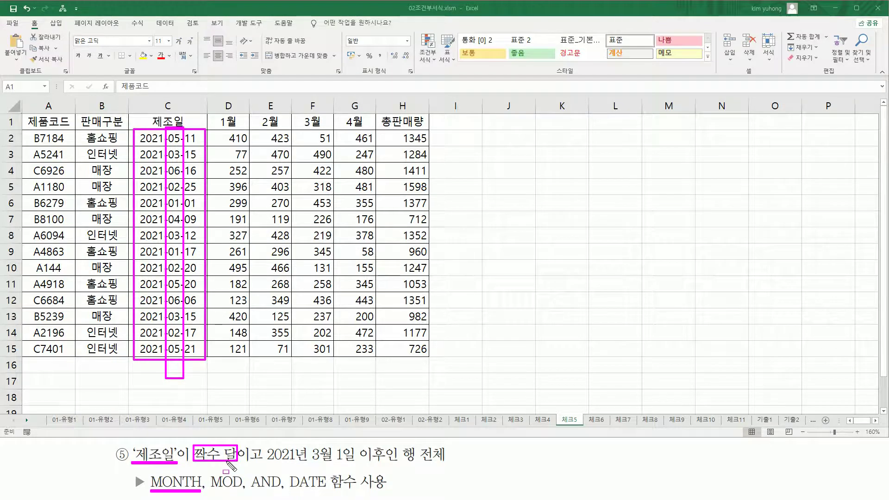
pyautogui.moveTo(211, 469); pyautogui.dragTo(241, 495)
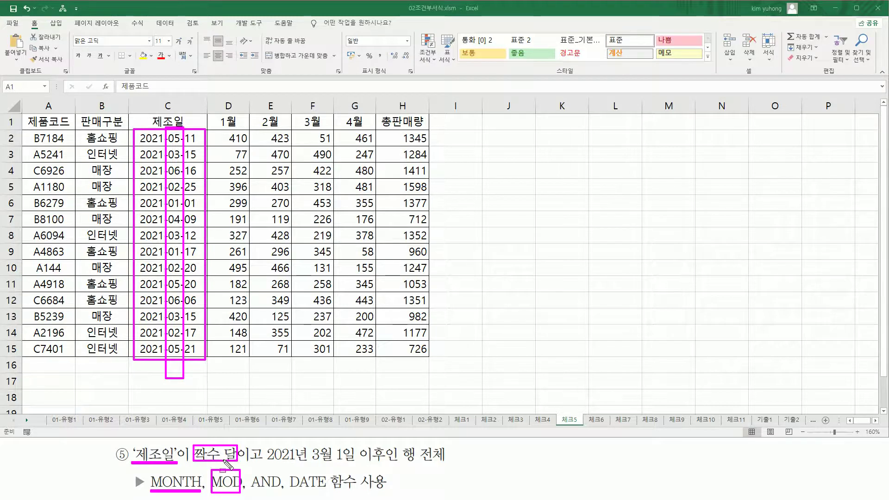
pyautogui.moveTo(265, 462); pyautogui.dragTo(452, 463)
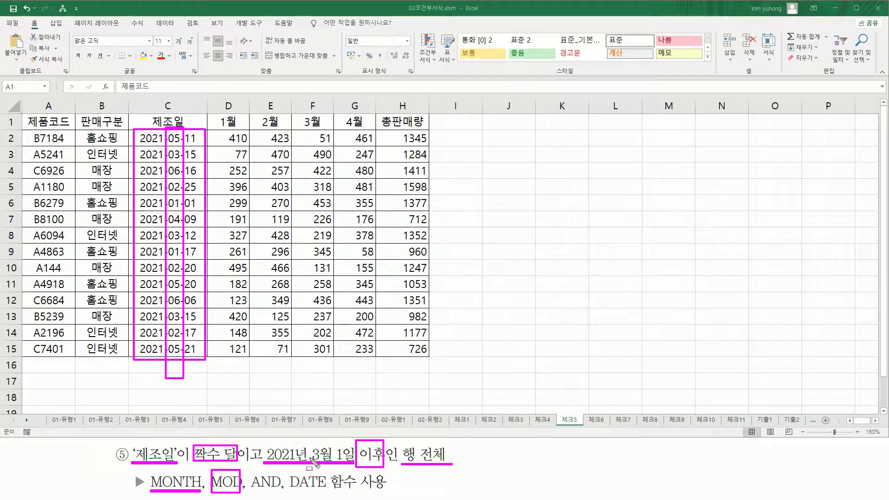
pyautogui.moveTo(290, 489); pyautogui.dragTo(326, 489)
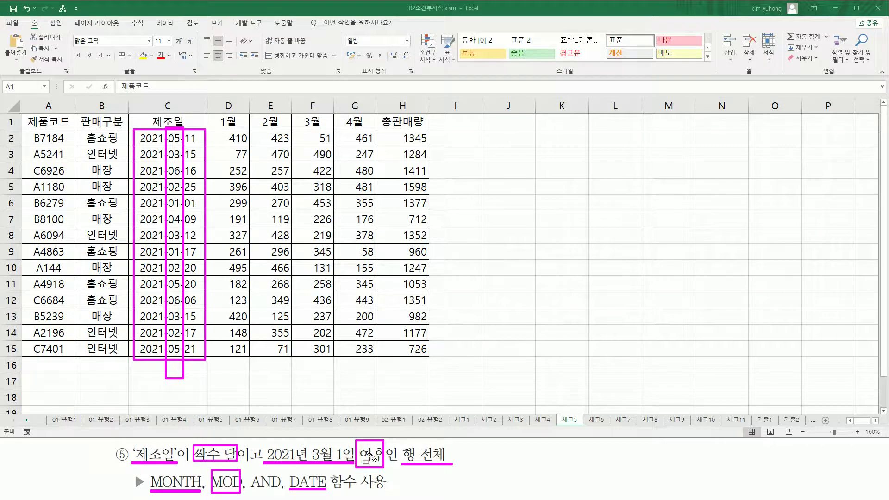
pyautogui.moveTo(360, 464); pyautogui.dragTo(383, 463)
pyautogui.moveTo(250, 472); pyautogui.dragTo(281, 492)
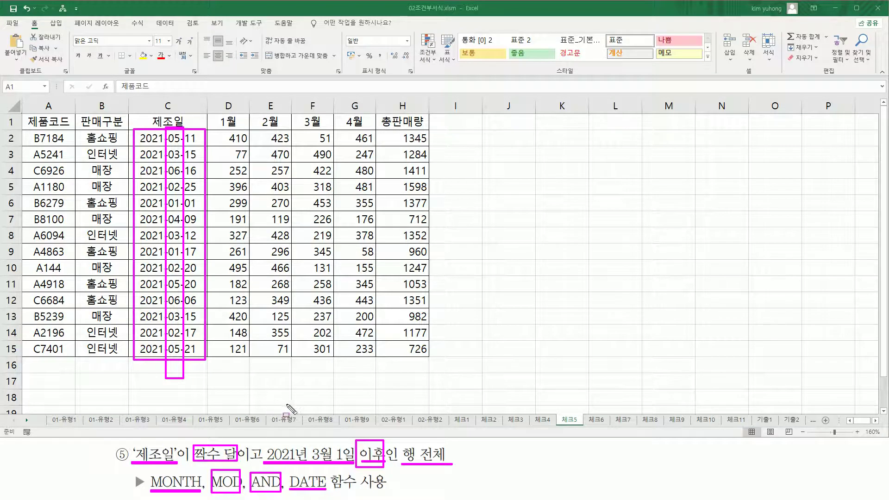
# Step: Create a new conditional formatting rule for A2:H15 that uses a formula to determine which cells to format
pyautogui.press('Escape')
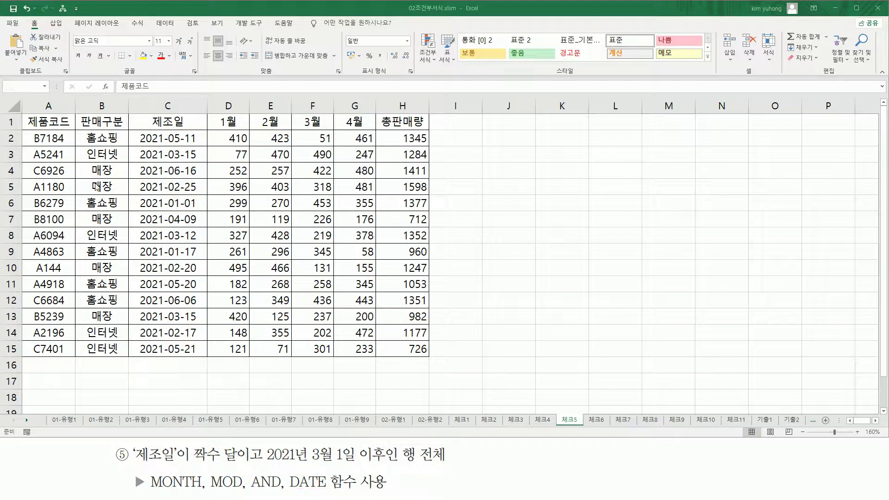
pyautogui.moveTo(49, 139); pyautogui.dragTo(404, 349)
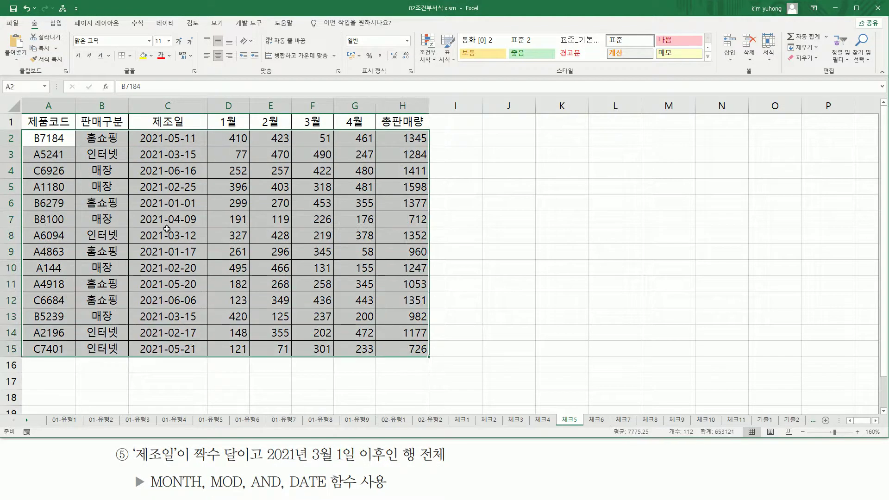
pyautogui.click(427, 54)
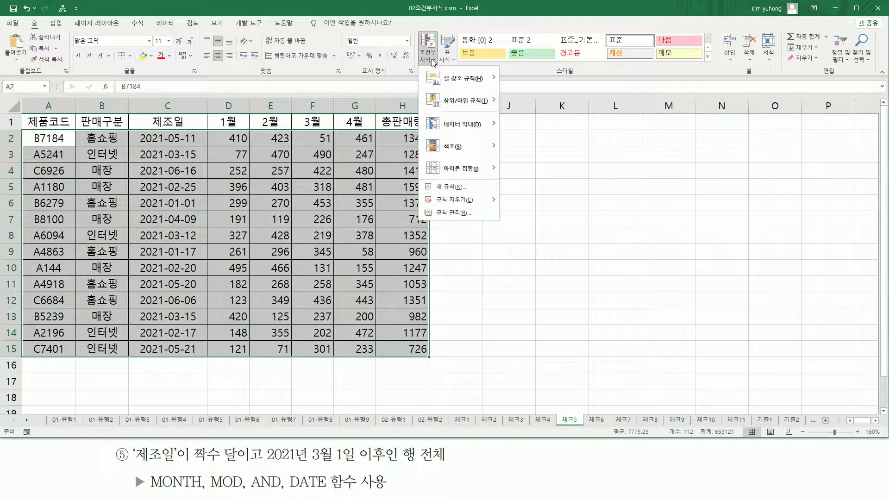
pyautogui.click(441, 187)
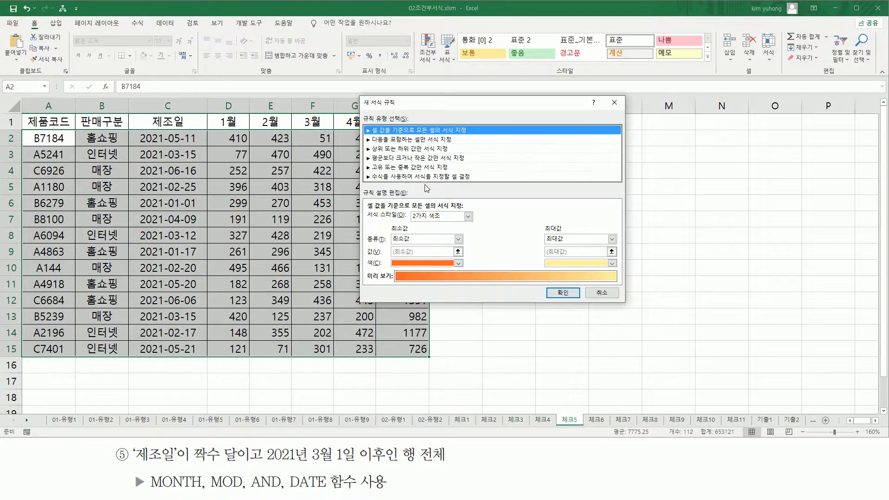
pyautogui.moveTo(364, 115); pyautogui.dragTo(424, 130)
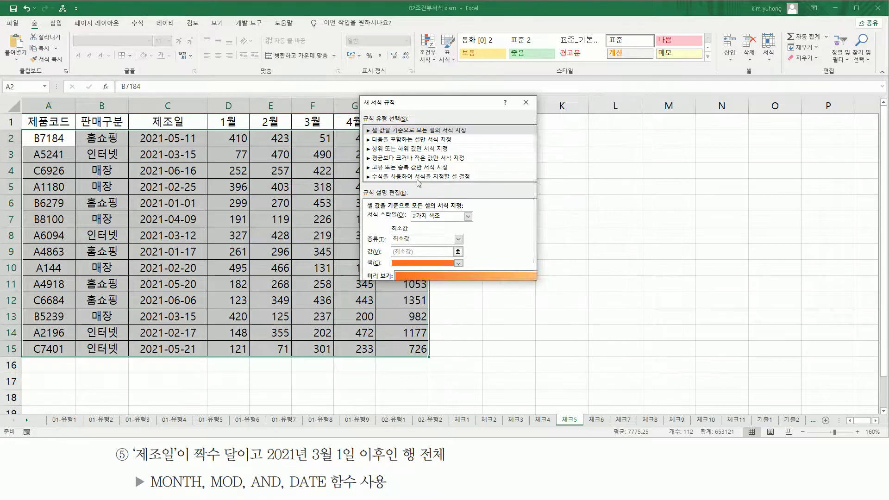
pyautogui.click(414, 178)
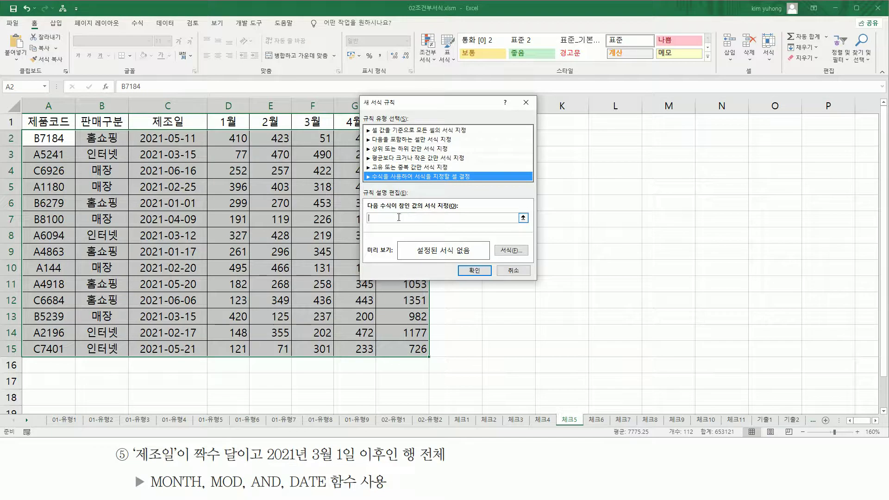
# Step: Begin the rule formula with =AND( MONTH($C2), locking only the column of the 제조일 reference
pyautogui.click(414, 217)
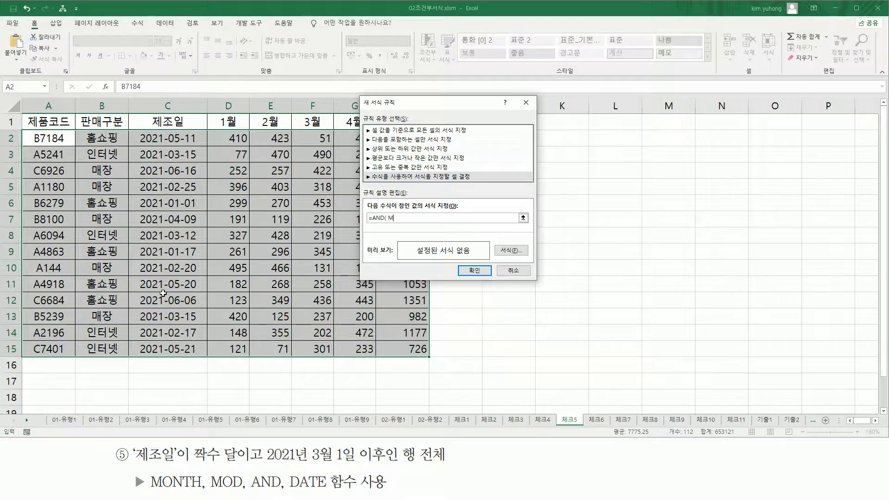
pyautogui.write('(')
pyautogui.click(184, 139)
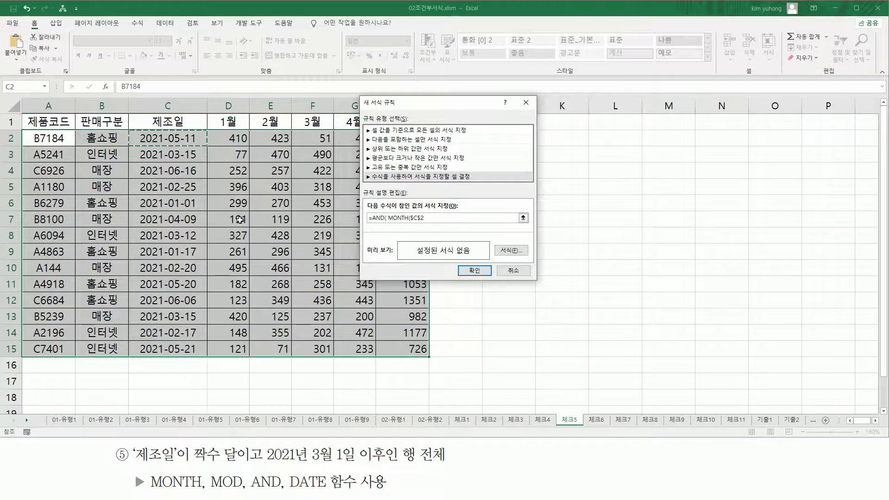
pyautogui.press('F4')
pyautogui.press('F4')
pyautogui.write(')')
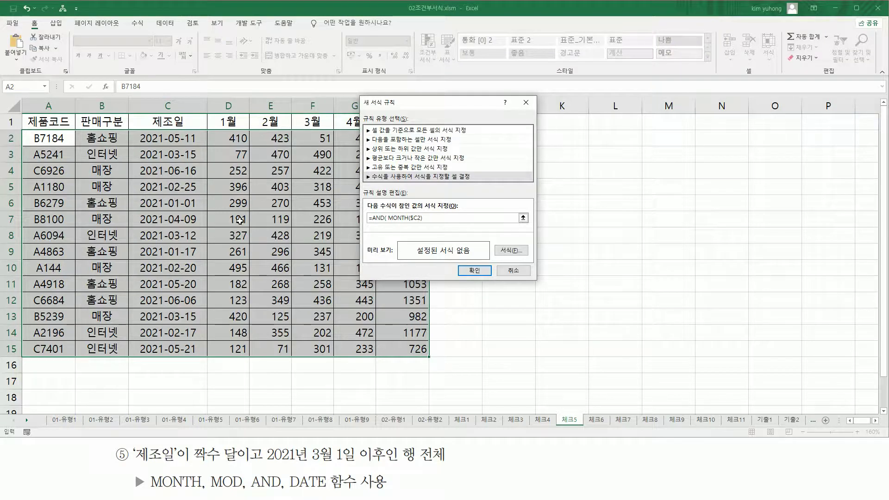
pyautogui.moveTo(403, 463)
pyautogui.mouseDown()
pyautogui.moveTo(465, 464)
pyautogui.moveTo(452, 444)
pyautogui.mouseUp()
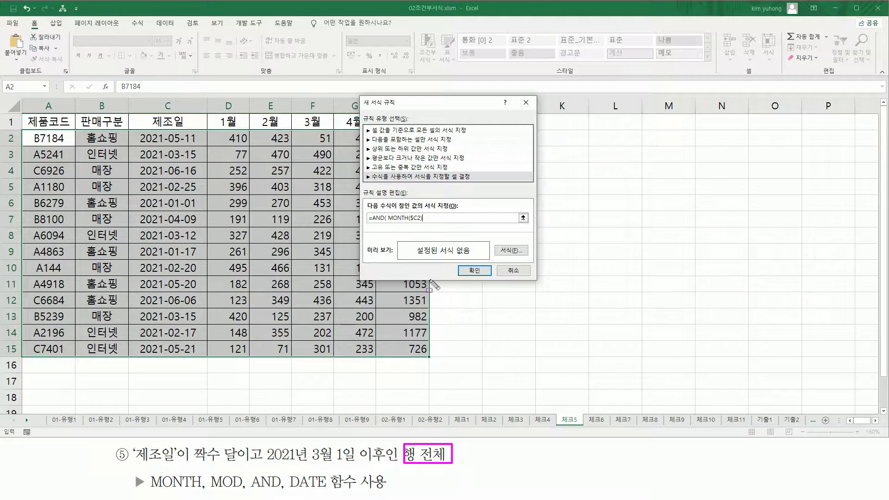
pyautogui.moveTo(389, 222); pyautogui.dragTo(422, 223)
pyautogui.press('Escape')
pyautogui.write(')')
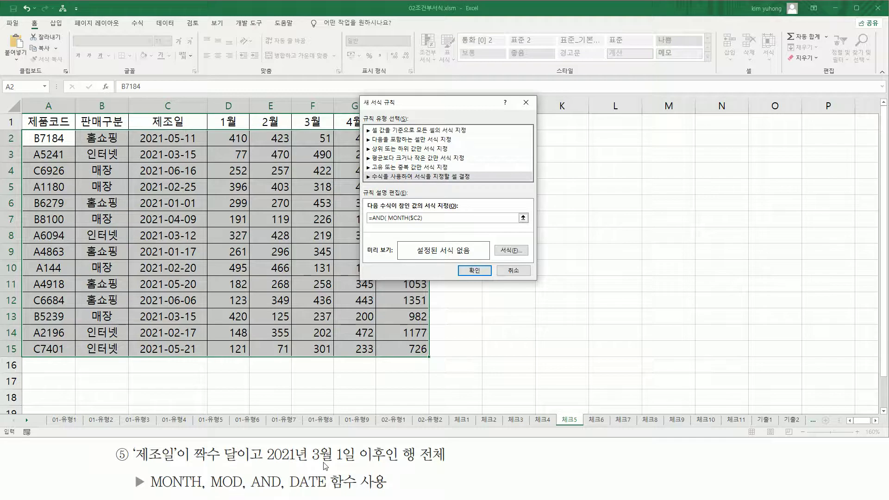
# Step: Wrap the month in MOD with divisor 2 and test for zero, giving =AND( MOD( MONTH($C2) , 2 )=0
pyautogui.write('MOD(')
pyautogui.moveTo(404, 218); pyautogui.dragTo(441, 218)
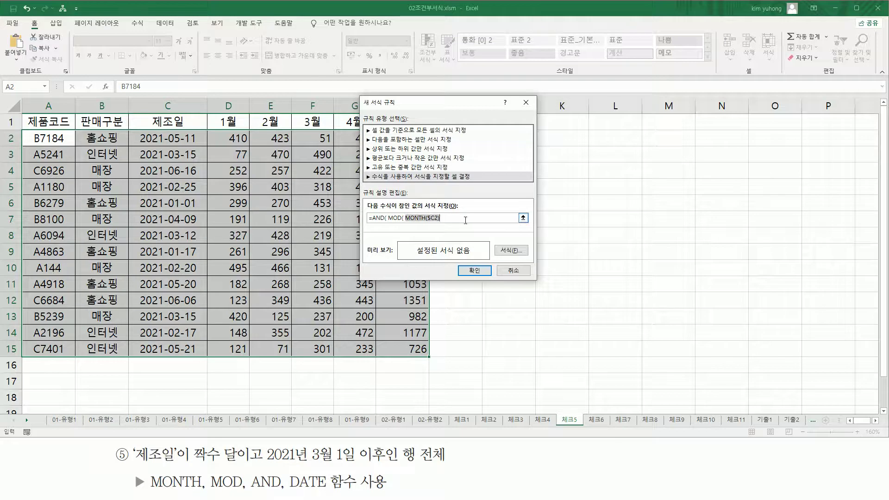
pyautogui.click(450, 219)
pyautogui.press('BackSpace')
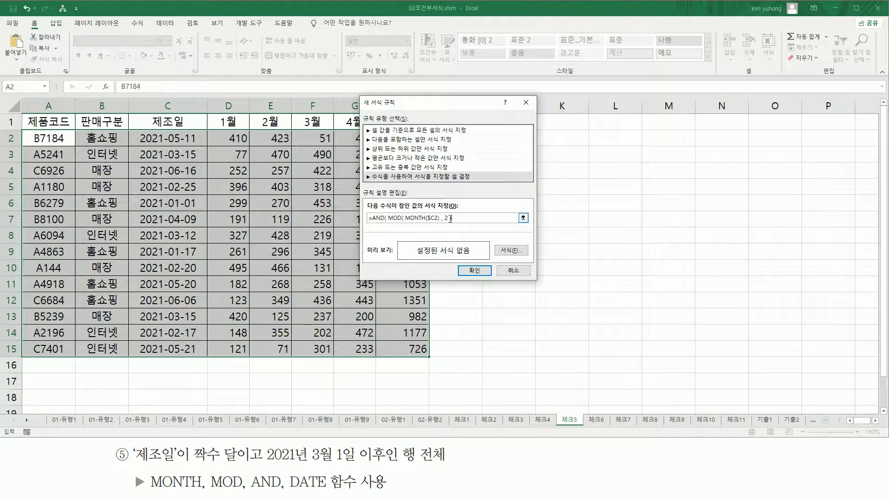
pyautogui.write(')')
pyautogui.moveTo(407, 221); pyautogui.dragTo(448, 221)
pyautogui.moveTo(385, 208); pyautogui.dragTo(457, 222)
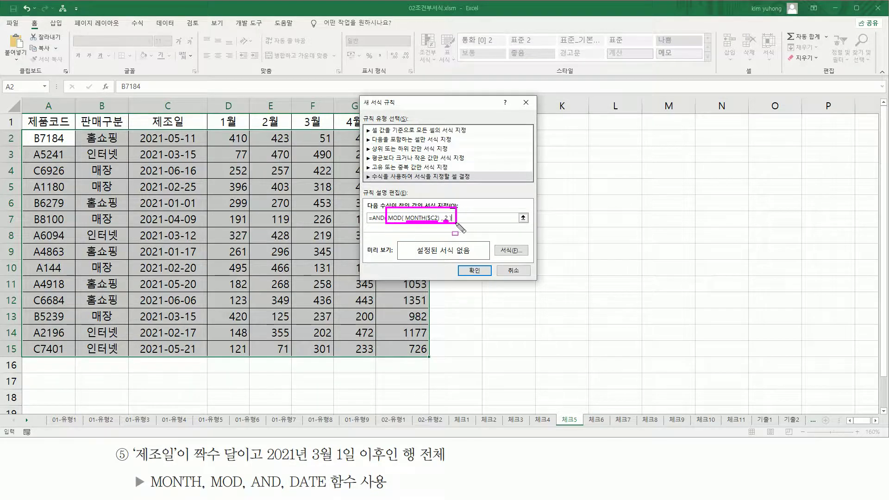
pyautogui.moveTo(192, 461); pyautogui.dragTo(215, 461)
pyautogui.press('Escape')
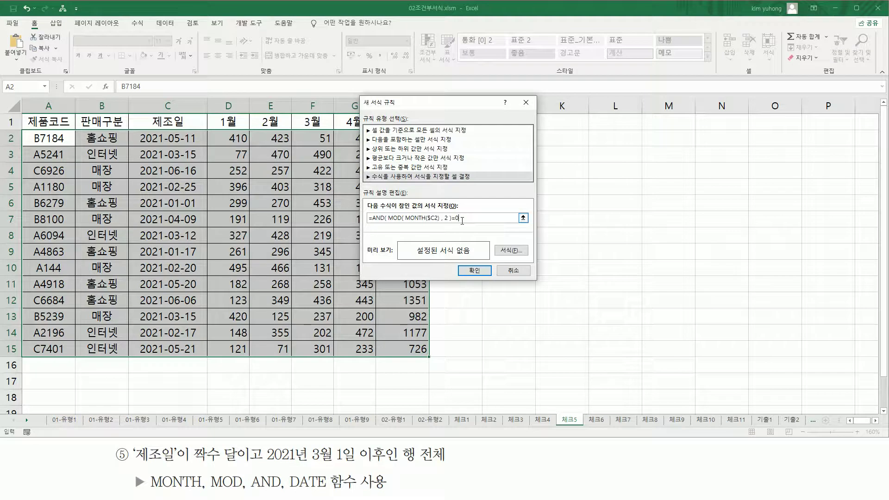
# Step: Start the second AND condition with a reference to the first 제조일 cell, C2
pyautogui.write(',')
pyautogui.click(177, 138)
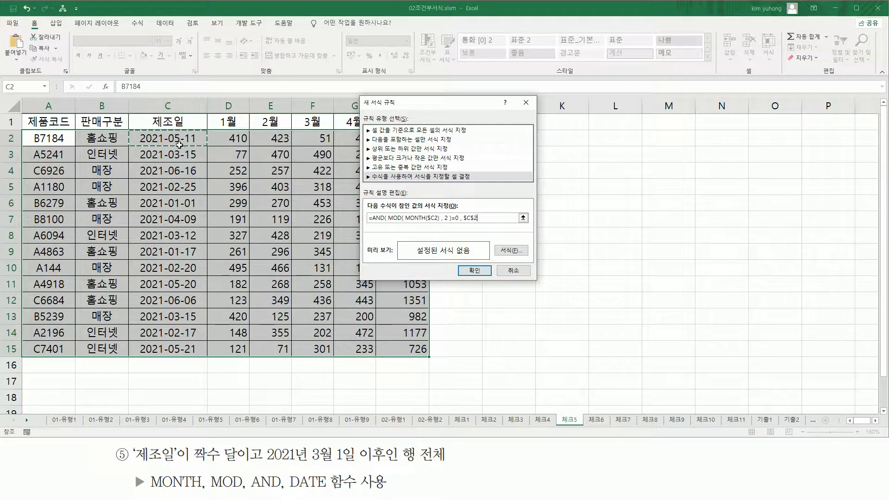
# Step: Complete the rule formula with the second AND condition, $C2>=DATE( 2021 , 3, 1 ), keeping only column C absolute in the cell reference
pyautogui.press('F4')
pyautogui.press('F4')
pyautogui.write('>=DATE(2021 ,')
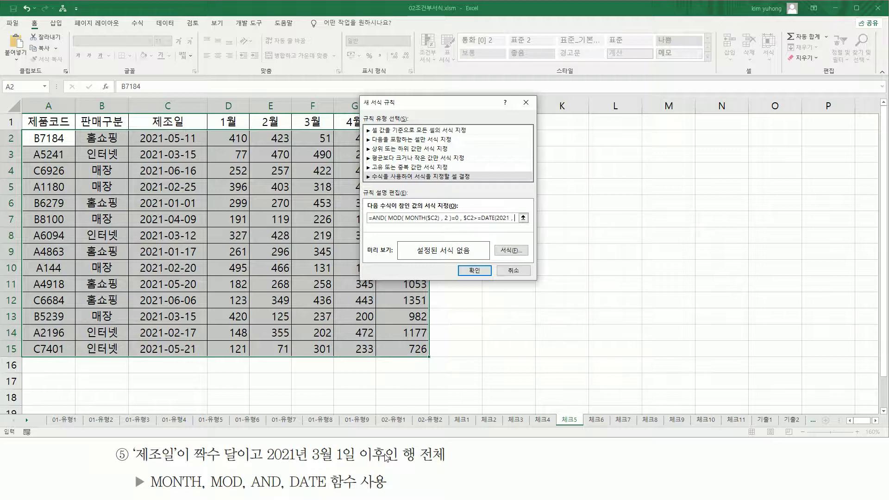
pyautogui.write('3')
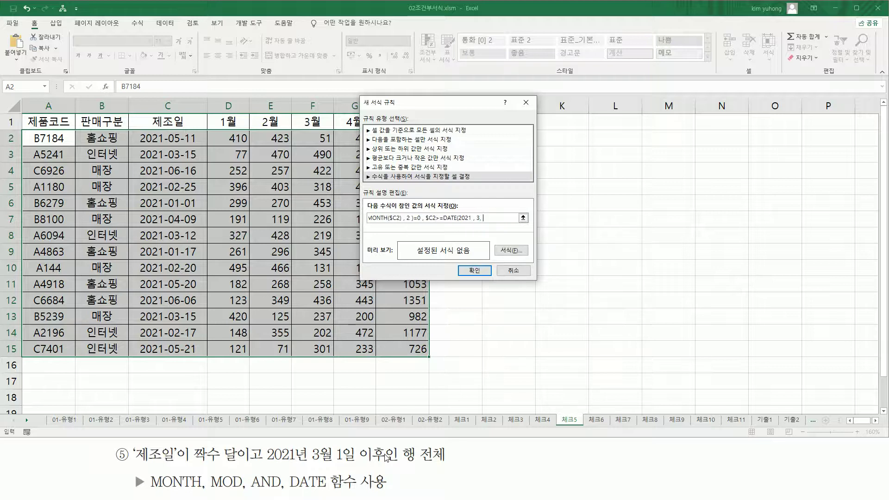
pyautogui.write(', 1 )')
pyautogui.click(461, 217)
pyautogui.click(503, 218)
pyautogui.click(481, 219)
pyautogui.write(',')
# Step: Set the rule's format to bold italic with the standard red font colour and apply the rule to the table rows
pyautogui.click(509, 250)
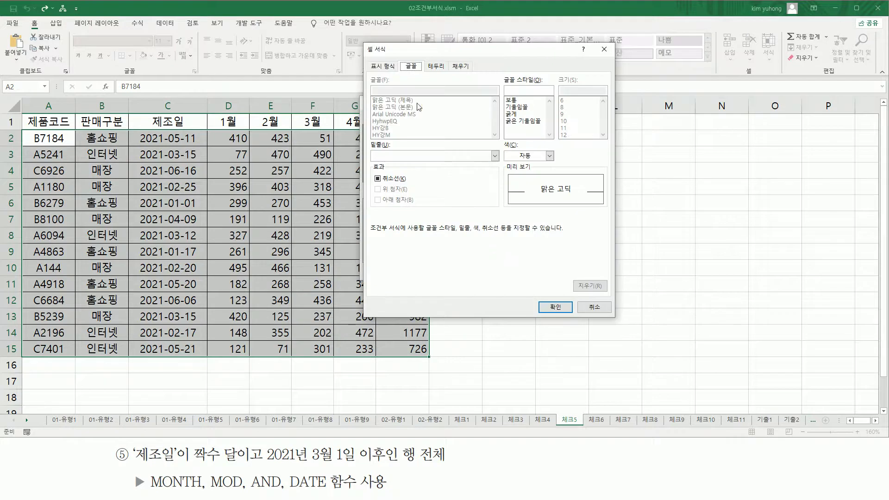
pyautogui.click(515, 122)
pyautogui.click(516, 156)
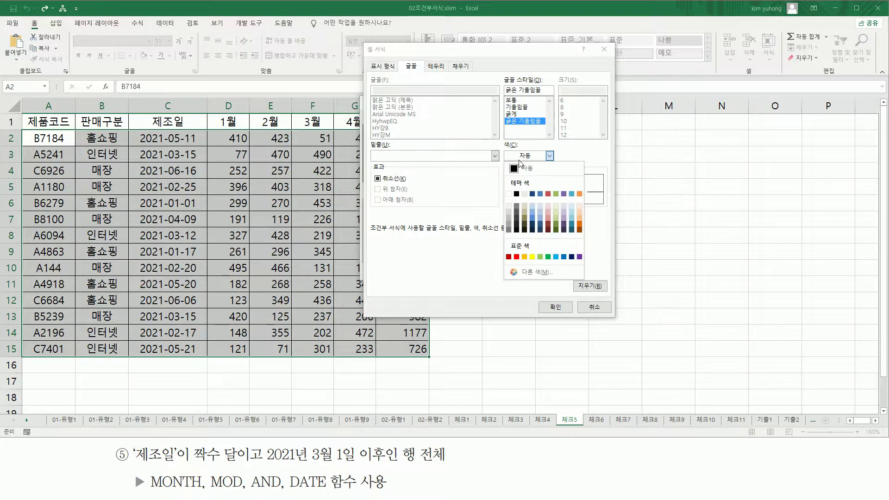
pyautogui.click(516, 256)
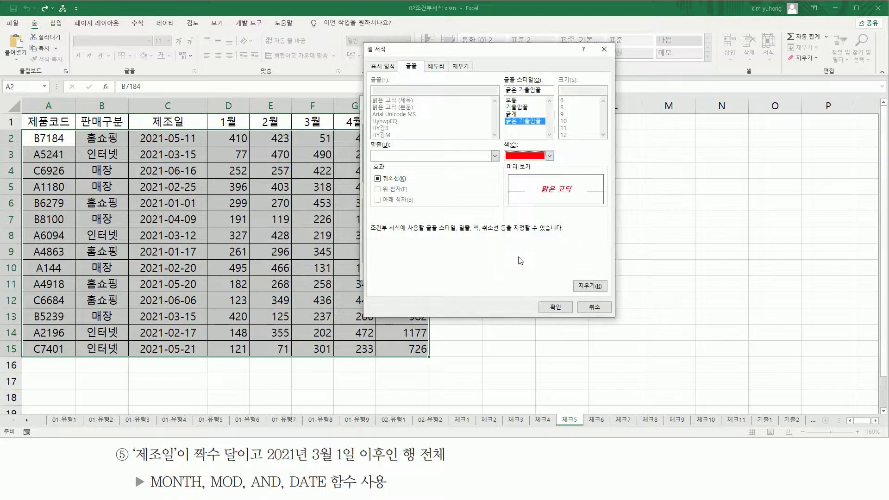
pyautogui.click(557, 309)
pyautogui.click(474, 270)
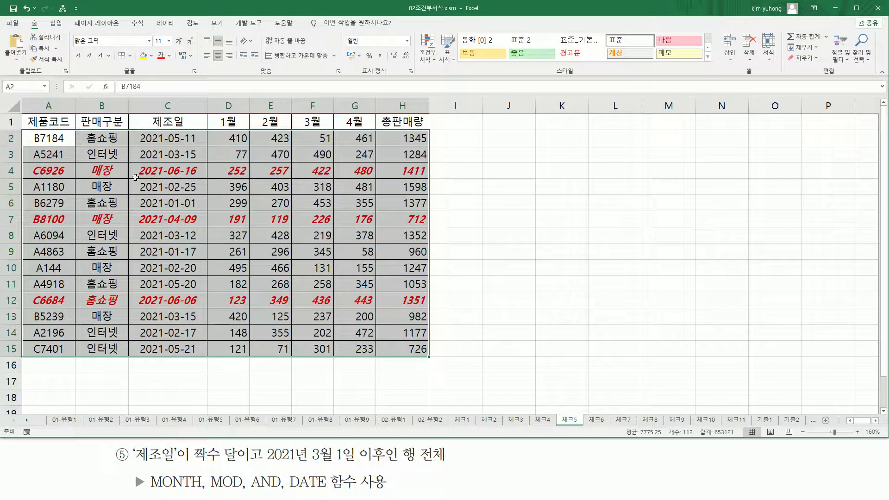
# Step: Record the rule formula as text in cell B17: '=AND( MOD( MONTH($C2) , 2 )=0 , $C2>=DATE( 2021 , 3, 1 ) )
pyautogui.click(115, 382)
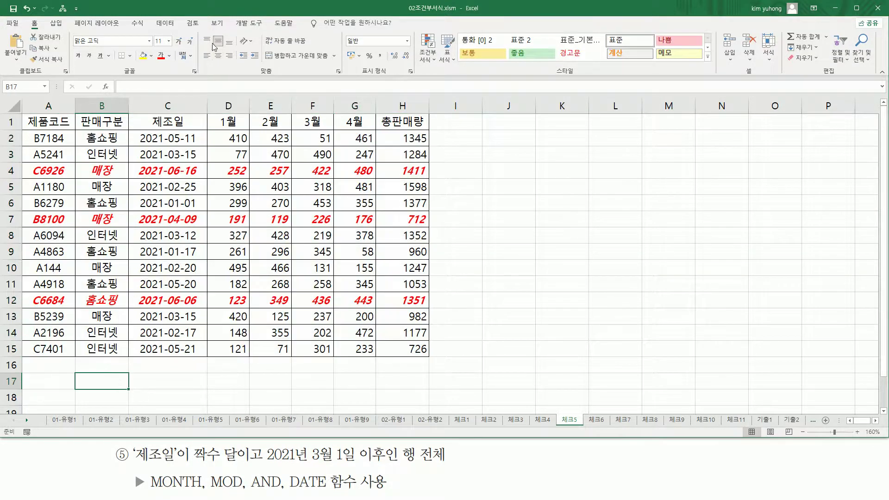
pyautogui.click(207, 55)
pyautogui.press('F2')
pyautogui.hotkey('ctrl', 'v')
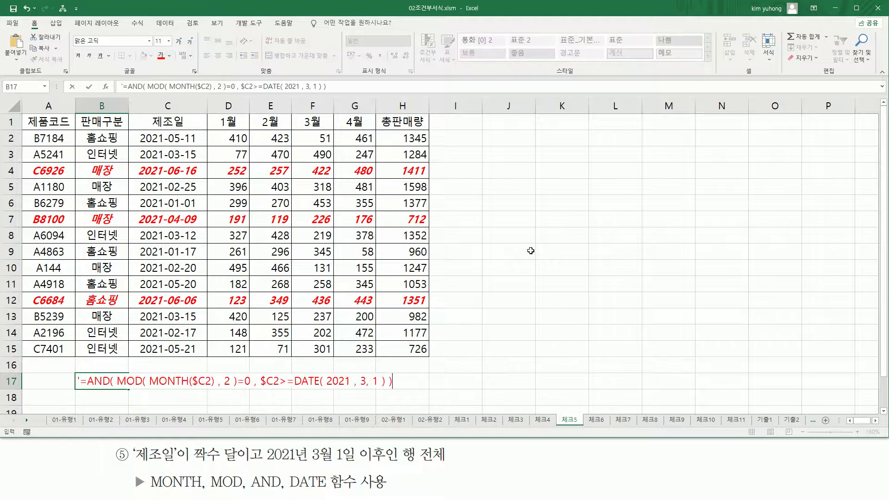
pyautogui.press('Return')
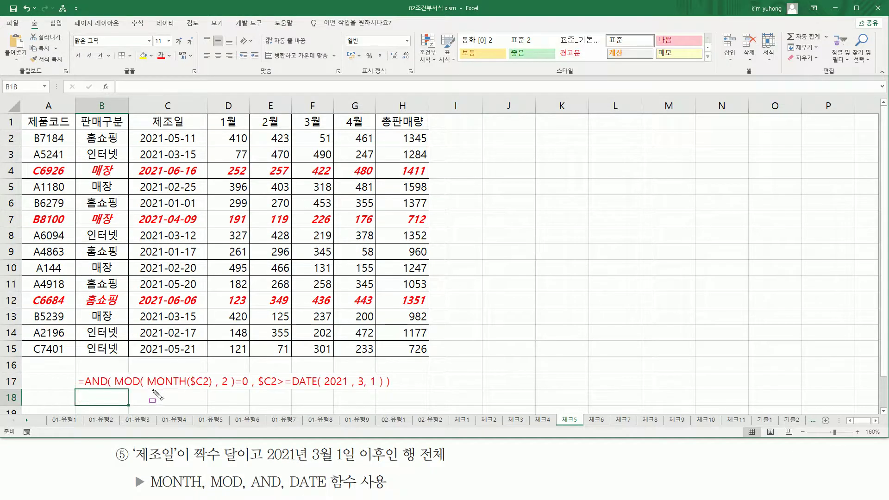
# Step: Mark up the MONTH, MOD and DATE parts of the B17 formula alongside the matching task conditions, and clear the marks
pyautogui.moveTo(150, 390)
pyautogui.mouseDown()
pyautogui.moveTo(208, 393)
pyautogui.moveTo(211, 376)
pyautogui.mouseUp()
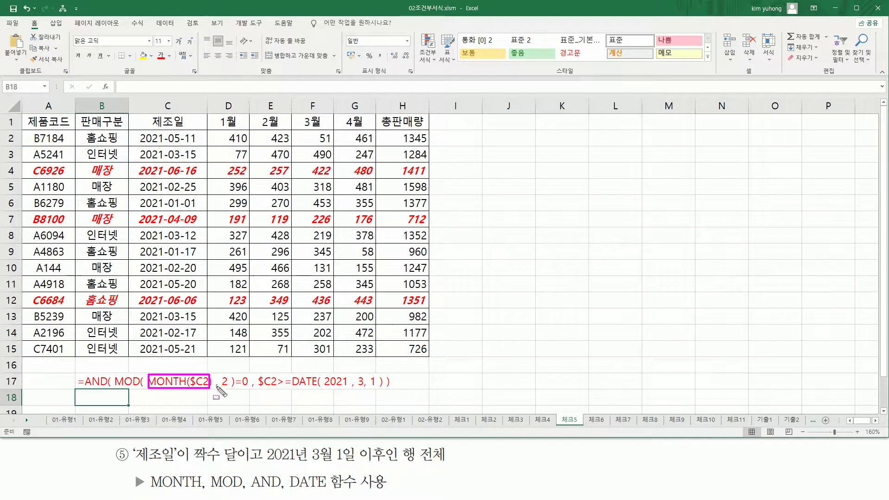
pyautogui.moveTo(113, 367)
pyautogui.mouseDown()
pyautogui.moveTo(134, 390)
pyautogui.moveTo(237, 403)
pyautogui.moveTo(228, 389)
pyautogui.mouseUp()
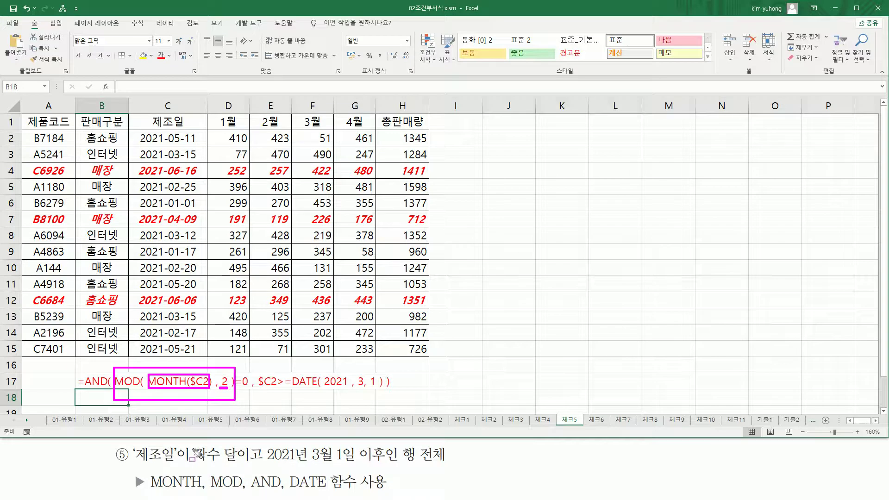
pyautogui.moveTo(191, 443); pyautogui.dragTo(219, 462)
pyautogui.moveTo(232, 388)
pyautogui.mouseDown()
pyautogui.moveTo(247, 388)
pyautogui.moveTo(227, 389)
pyautogui.mouseUp()
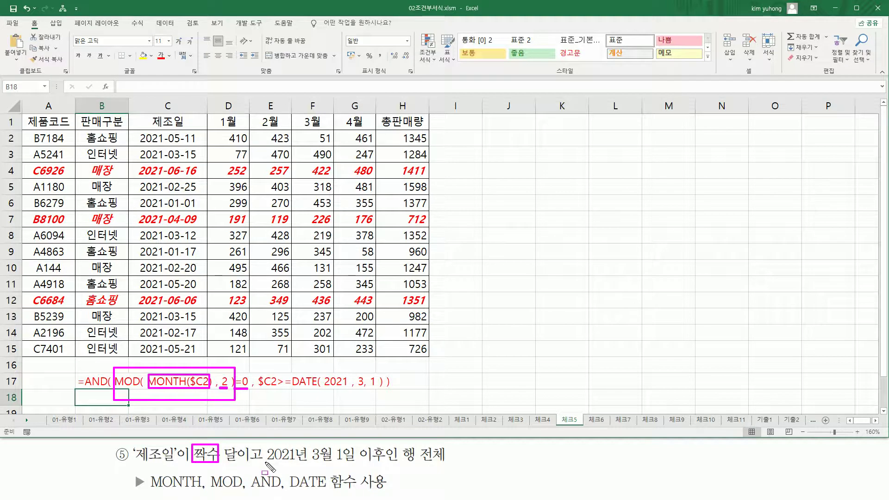
pyautogui.moveTo(265, 462); pyautogui.dragTo(383, 461)
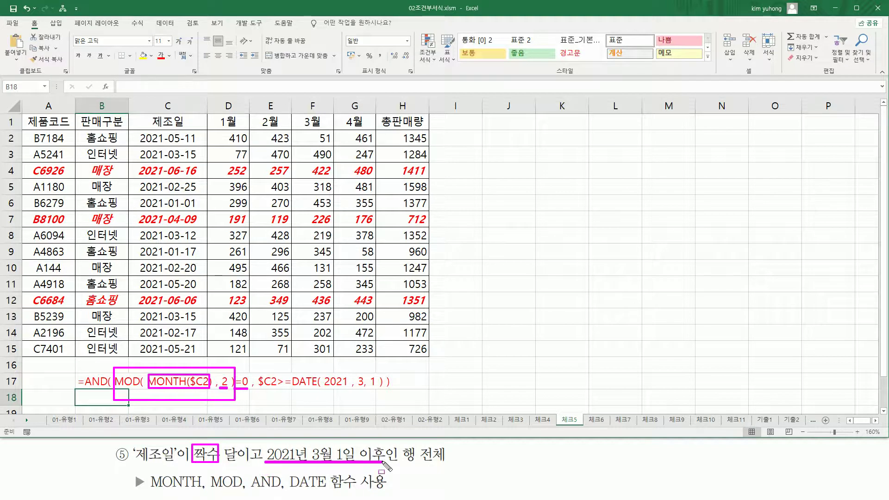
pyautogui.moveTo(290, 389)
pyautogui.mouseDown()
pyautogui.moveTo(383, 389)
pyautogui.moveTo(384, 374)
pyautogui.mouseUp()
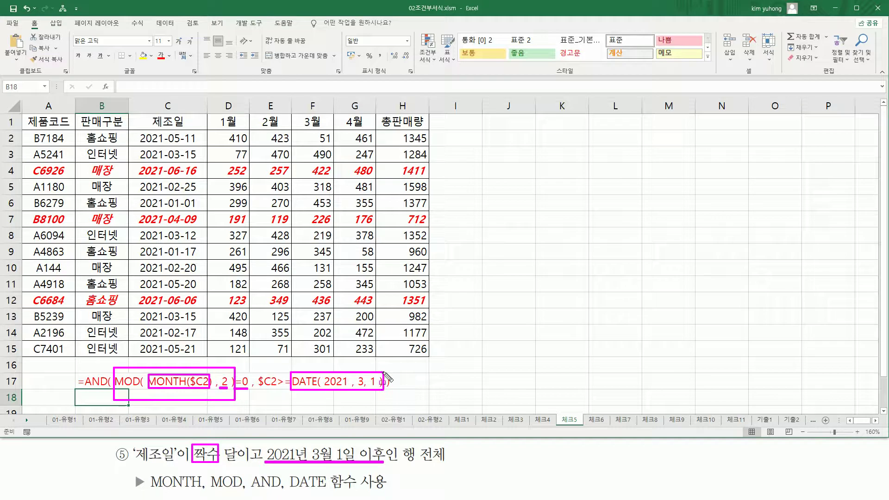
pyautogui.moveTo(258, 386); pyautogui.dragTo(274, 386)
pyautogui.moveTo(277, 386); pyautogui.dragTo(289, 387)
pyautogui.press('e')
pyautogui.moveTo(115, 386); pyautogui.dragTo(383, 388)
pyautogui.click(252, 382)
pyautogui.moveTo(113, 367)
pyautogui.mouseDown()
pyautogui.moveTo(129, 412)
pyautogui.moveTo(386, 399)
pyautogui.mouseUp()
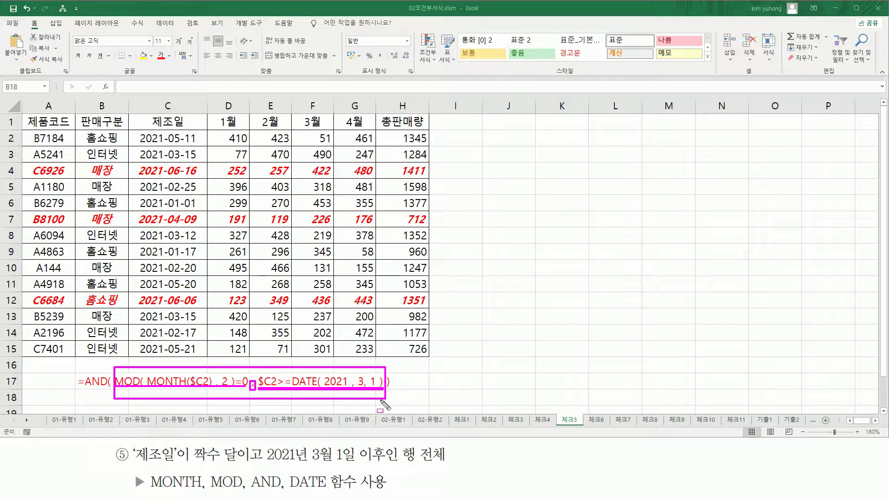
pyautogui.press('Escape')
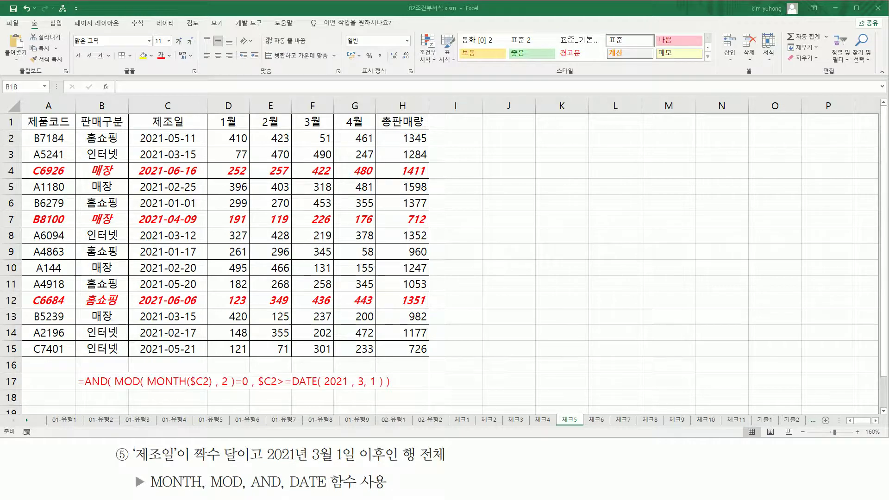
# Step: Go to sheet 체크6 and mark up its 제조일 dates, the earliest/latest date conditions and the OR, MAX, MIN functions, clearing the marks when done
pyautogui.hotkey('ctrl', 'pagedown')
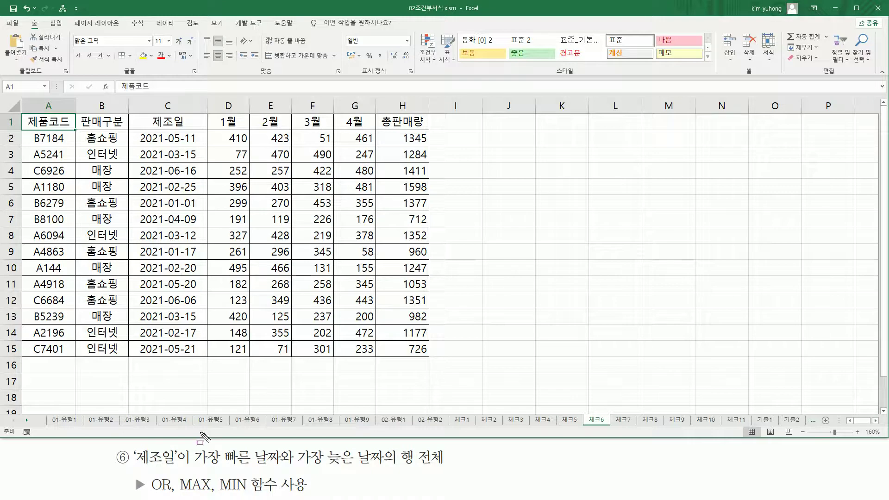
pyautogui.moveTo(135, 466); pyautogui.dragTo(172, 467)
pyautogui.moveTo(136, 128)
pyautogui.mouseDown()
pyautogui.moveTo(201, 383)
pyautogui.moveTo(205, 357)
pyautogui.mouseUp()
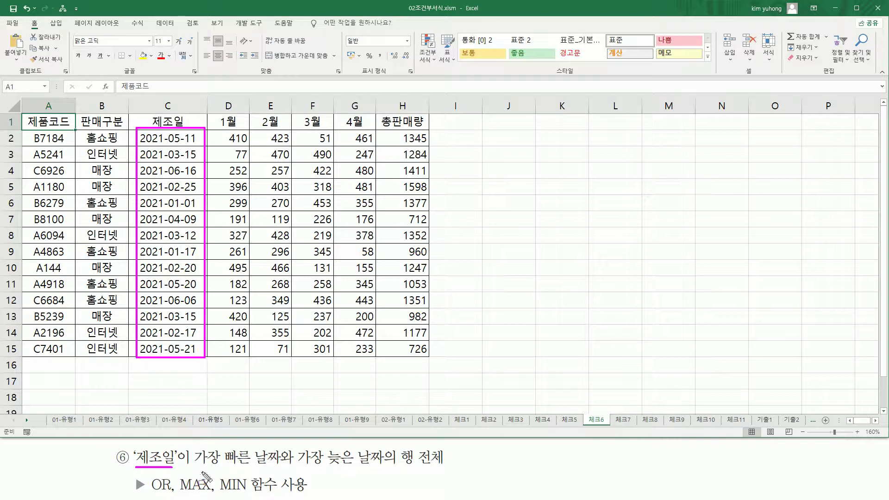
pyautogui.moveTo(193, 466); pyautogui.dragTo(378, 466)
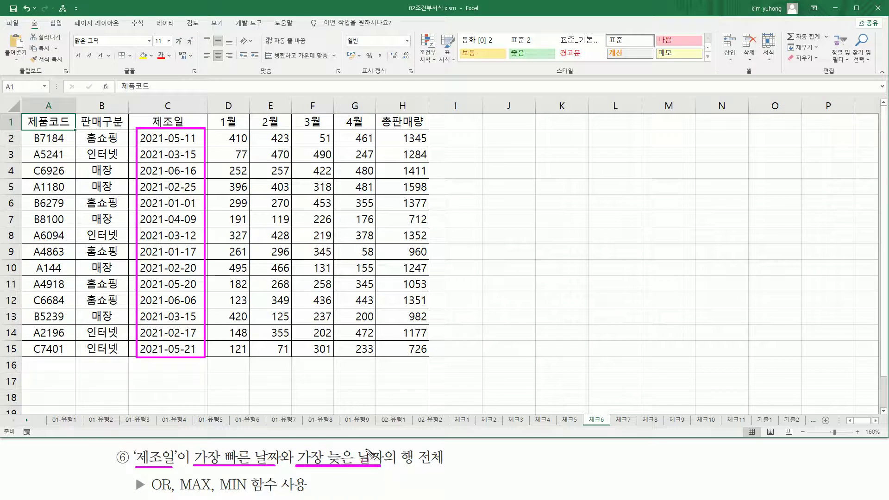
pyautogui.moveTo(401, 444); pyautogui.dragTo(453, 470)
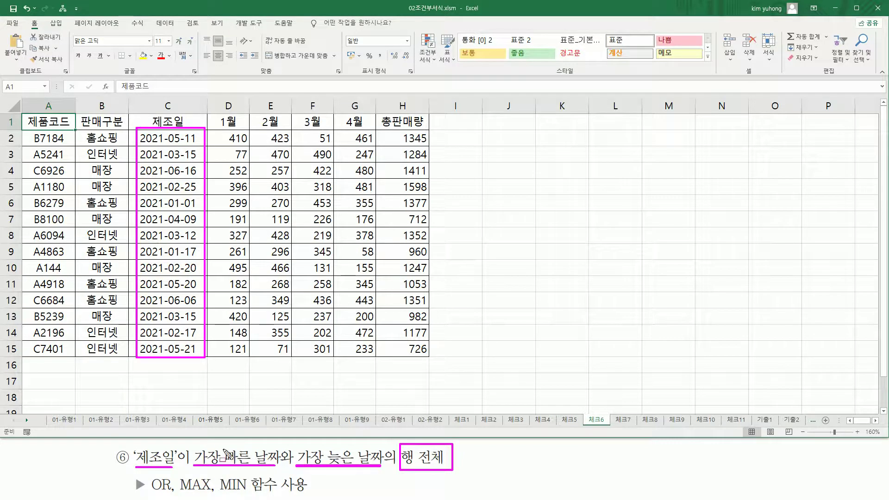
pyautogui.moveTo(221, 492); pyautogui.dragTo(246, 493)
pyautogui.moveTo(181, 492); pyautogui.dragTo(211, 492)
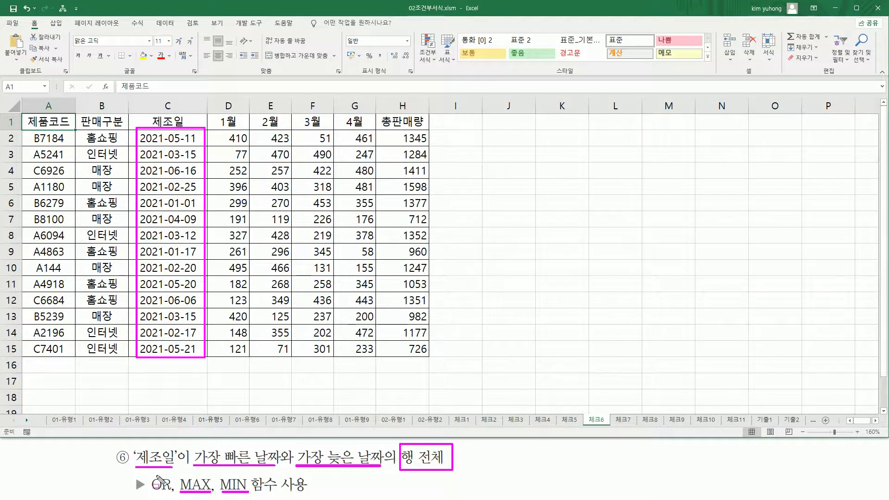
pyautogui.moveTo(152, 483)
pyautogui.mouseDown()
pyautogui.moveTo(171, 495)
pyautogui.moveTo(151, 474)
pyautogui.mouseUp()
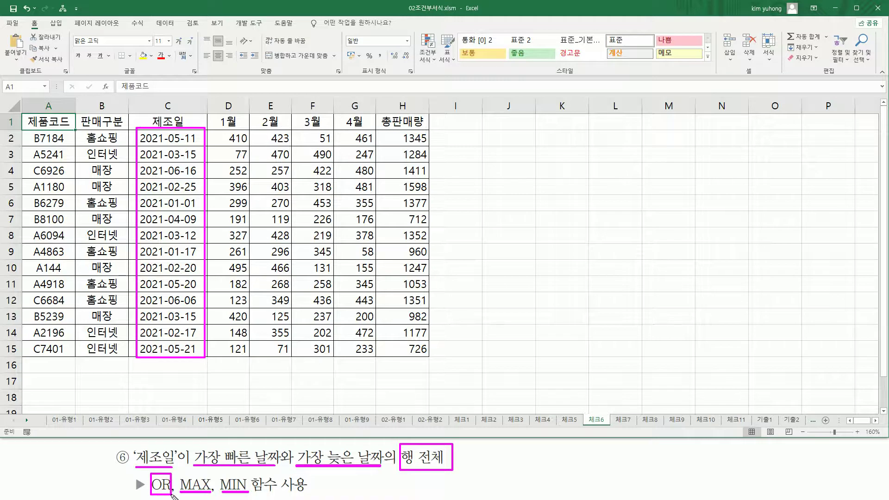
pyautogui.press('Escape')
# Step: Create a new conditional formatting rule for A2:H15 that uses a formula to determine which cells to format
pyautogui.click(51, 139)
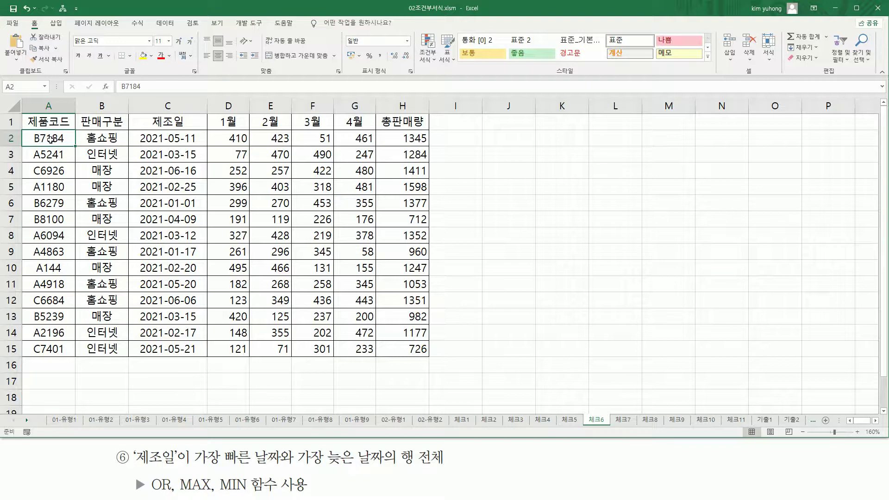
pyautogui.moveTo(48, 136); pyautogui.dragTo(411, 343)
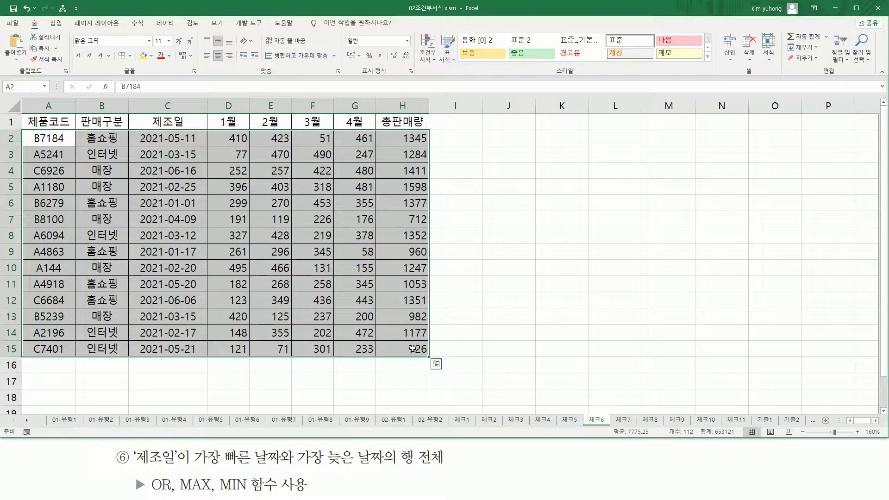
pyautogui.click(427, 54)
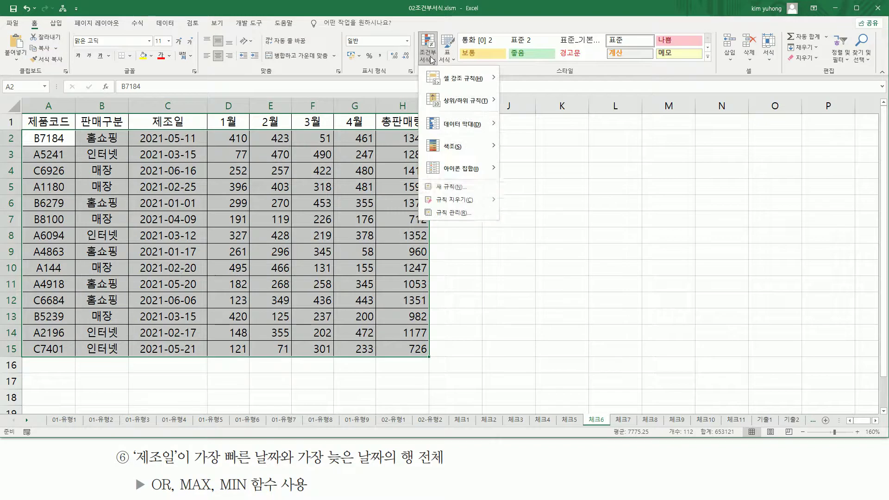
pyautogui.click(449, 188)
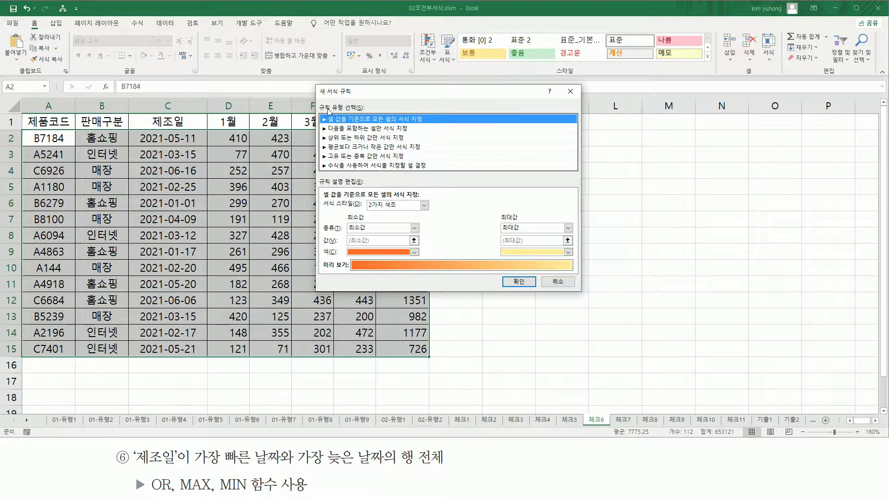
pyautogui.click(345, 166)
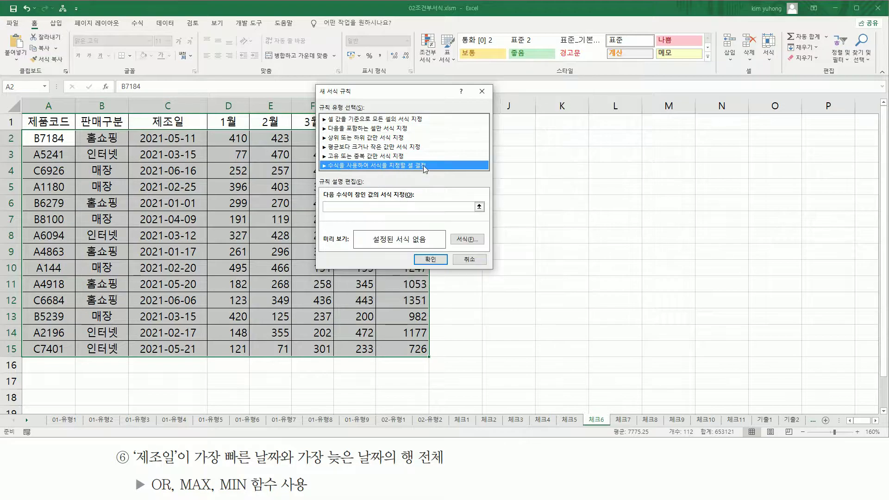
# Step: Start the rule formula with =OR( $C2 = MIN($C$2:$C$15) to match the earliest 제조일 date
pyautogui.click(364, 207)
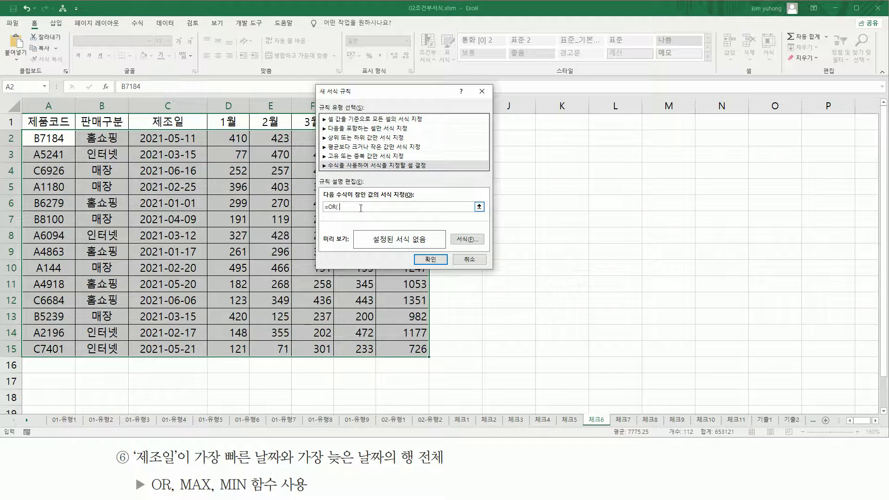
pyautogui.click(167, 138)
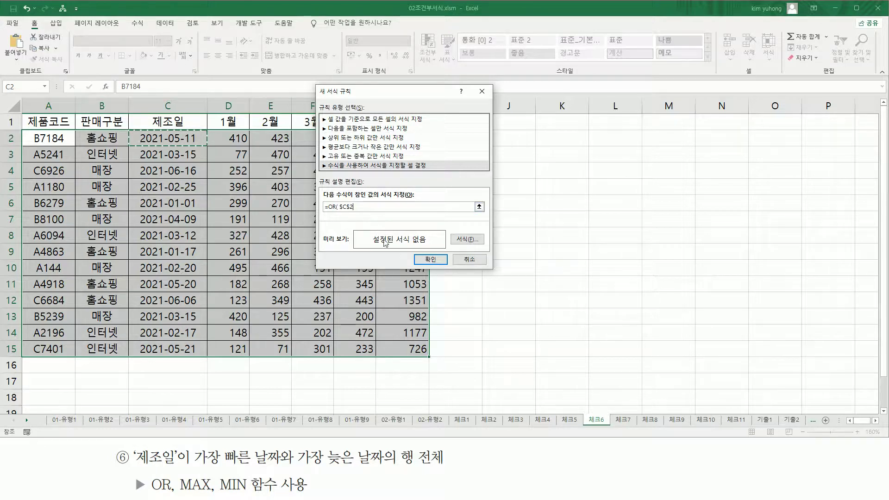
pyautogui.press('F4')
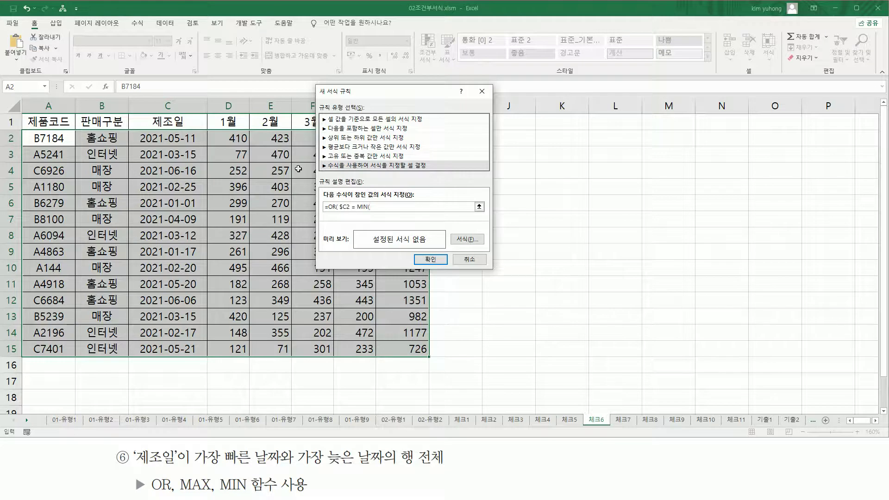
pyautogui.moveTo(186, 138); pyautogui.dragTo(183, 346)
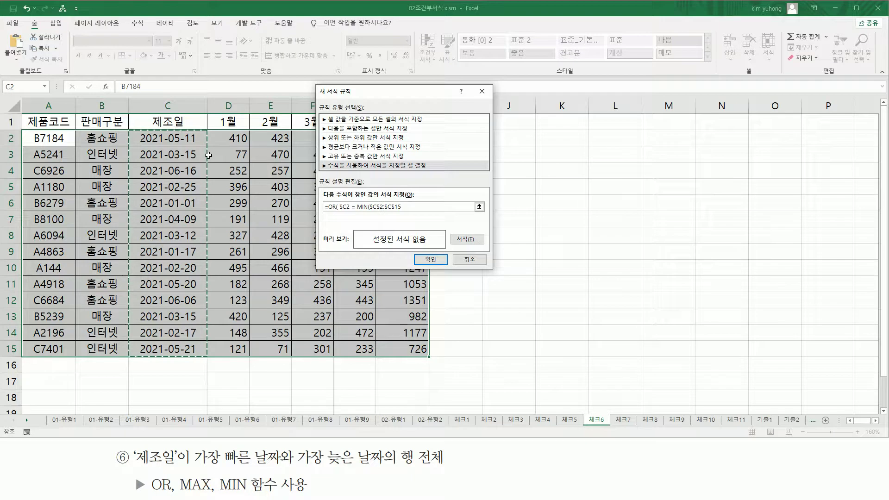
pyautogui.write(')')
pyautogui.moveTo(354, 211); pyautogui.dragTo(403, 211)
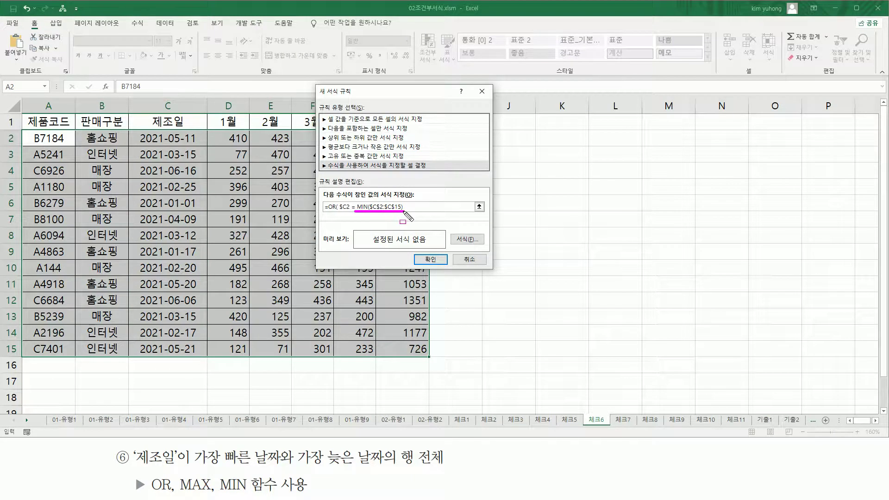
pyautogui.press('Escape')
# Step: Add the second OR condition, $C2 = MAX($C$2:$C$15), to match the latest 제조일 date
pyautogui.click(184, 135)
pyautogui.press('F4')
pyautogui.press('F4')
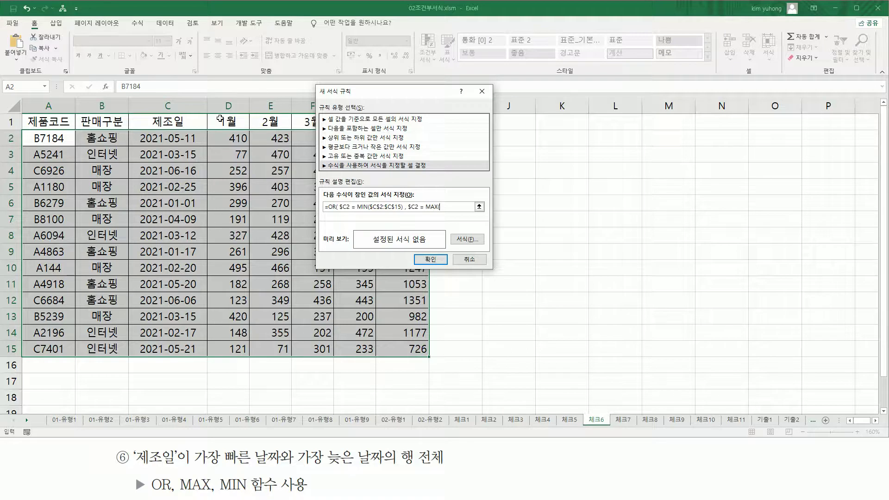
pyautogui.moveTo(183, 134); pyautogui.dragTo(179, 350)
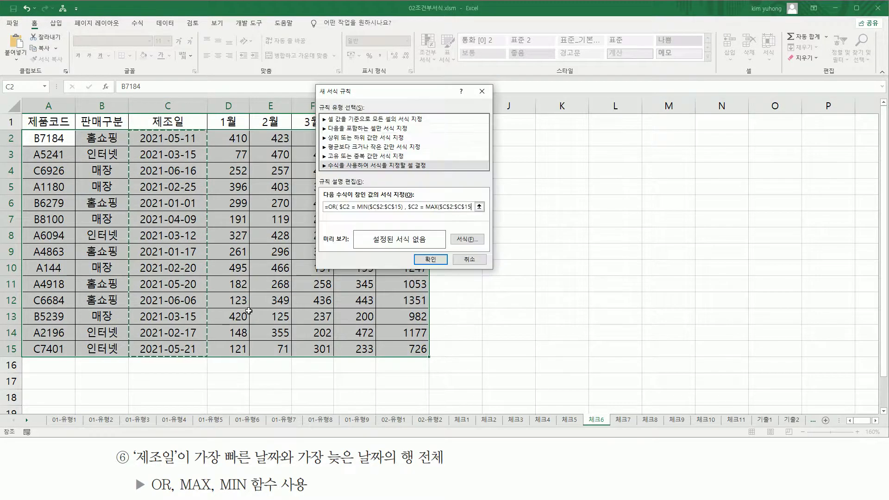
pyautogui.write(')')
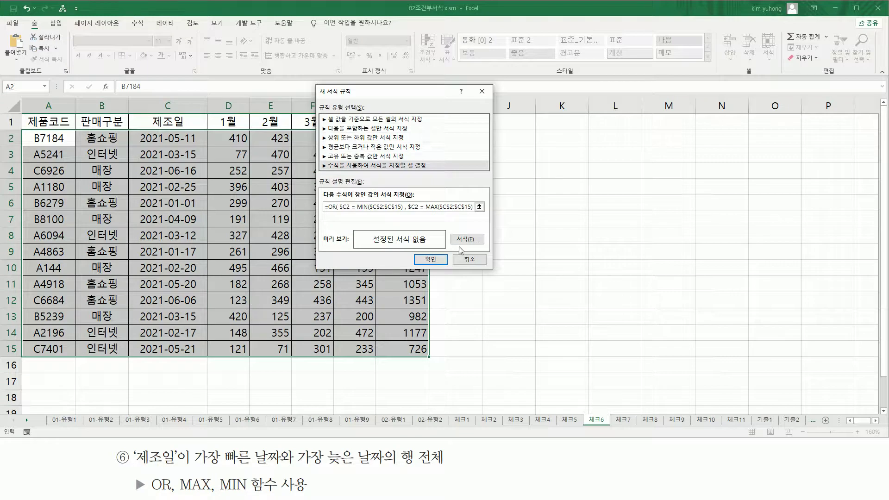
# Step: Underline the $C2 = MAX condition in the rule formula, clear the marks and close the OR function with a parenthesis
pyautogui.moveTo(407, 211); pyautogui.dragTo(475, 213)
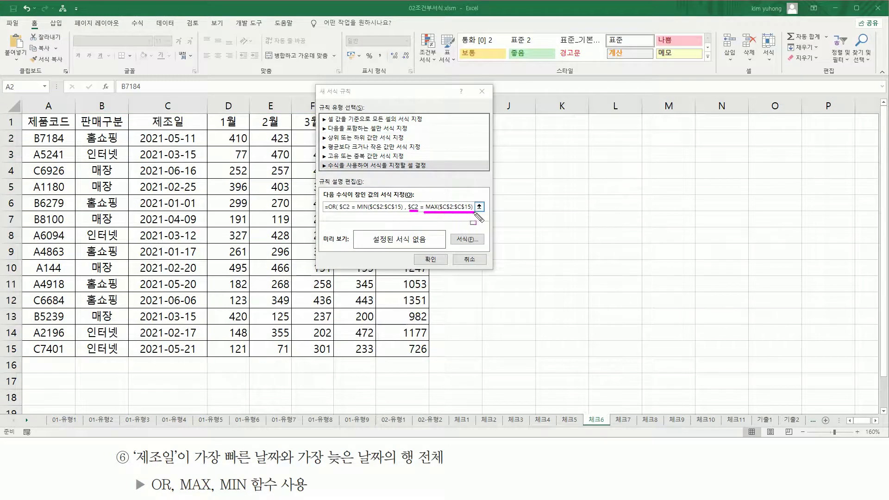
pyautogui.press('Escape')
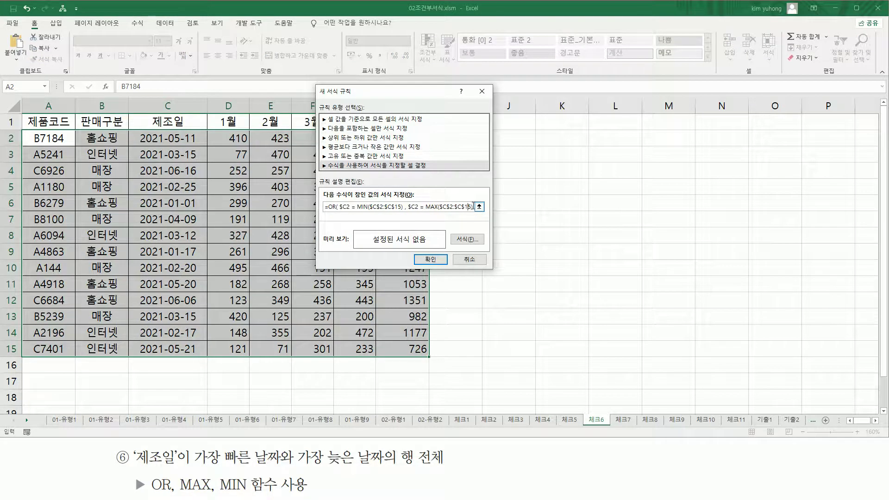
pyautogui.press('End')
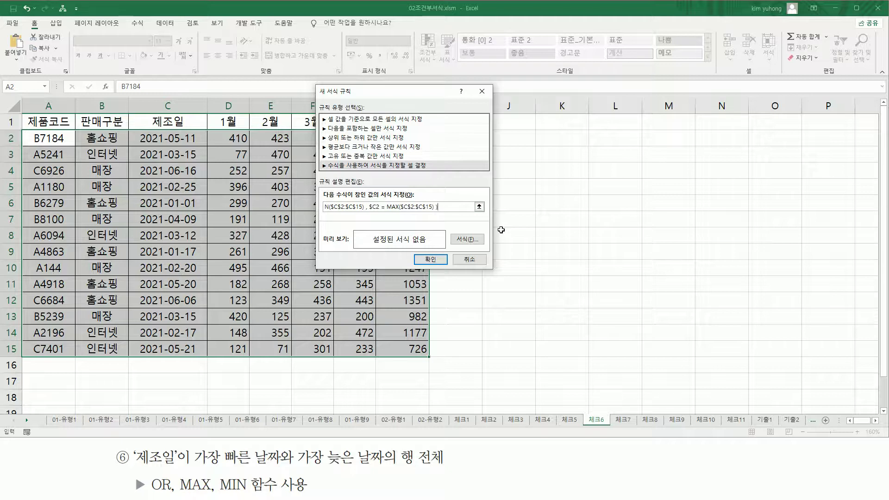
# Step: Give the rule a 굵은 기울임꼴 font style in standard red and apply it to A2:H15
pyautogui.click(468, 239)
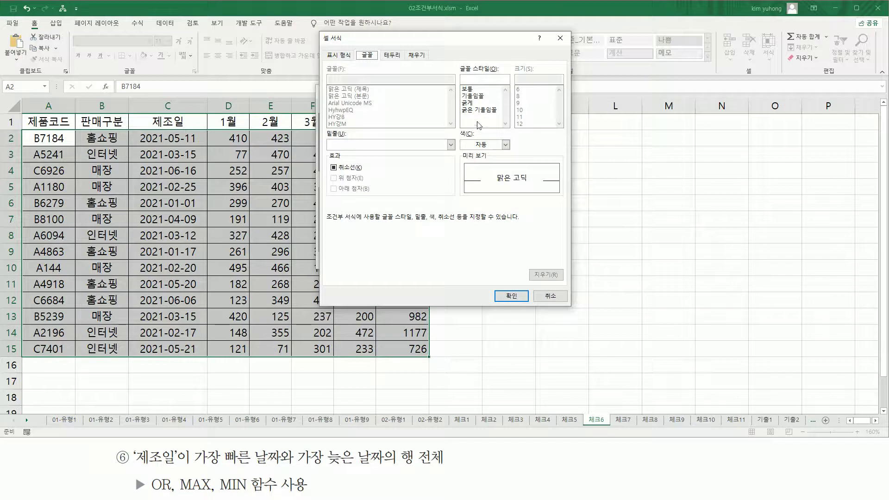
pyautogui.click(479, 111)
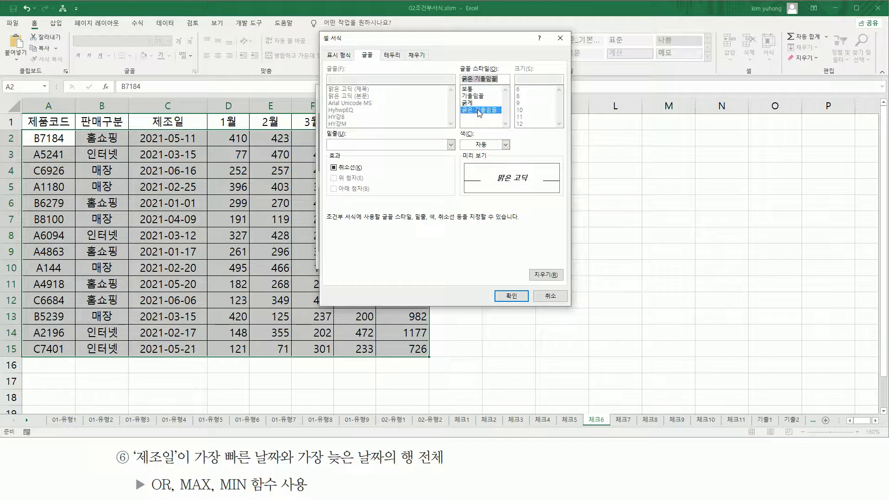
pyautogui.click(483, 144)
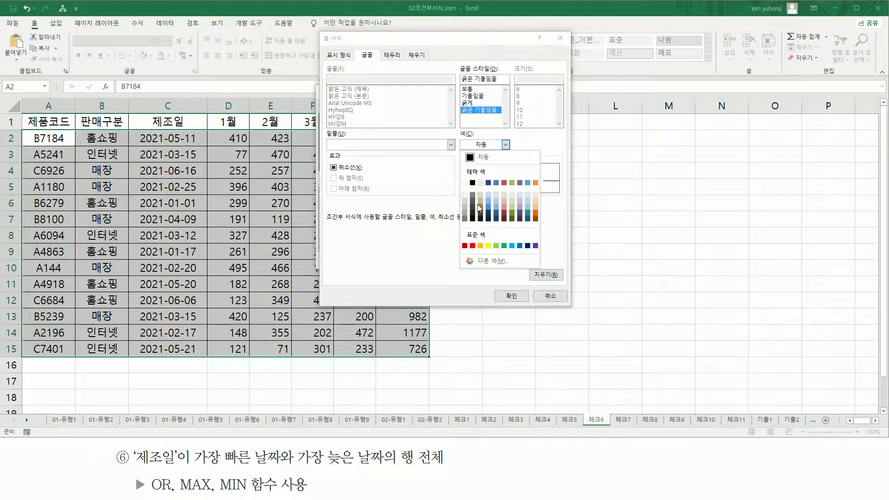
pyautogui.click(474, 245)
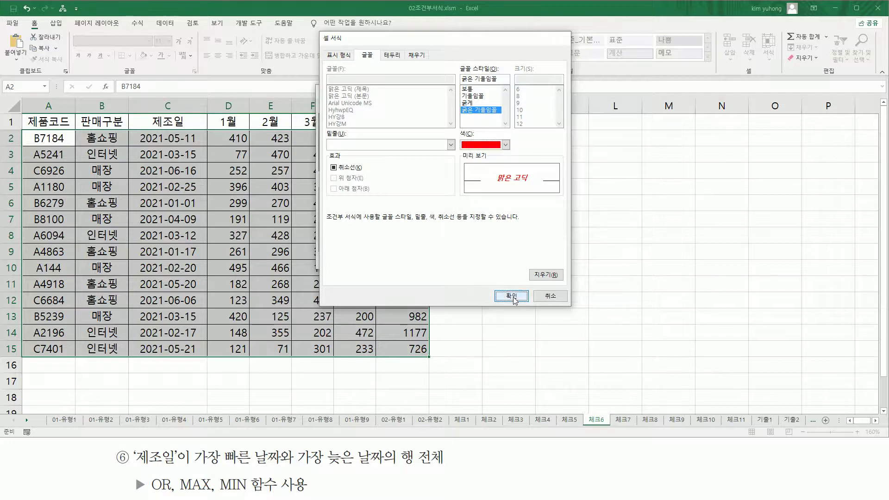
pyautogui.click(511, 296)
pyautogui.click(438, 260)
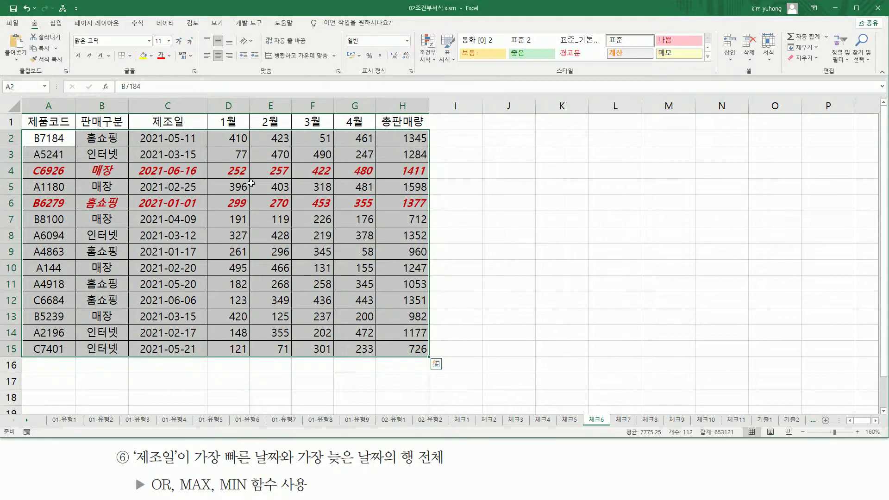
# Step: Paste the rule formula =OR( $C2 = MIN($C$2:$C$15) , $C2 = MAX($C$2:$C$15) ) as a note in B17
pyautogui.click(122, 380)
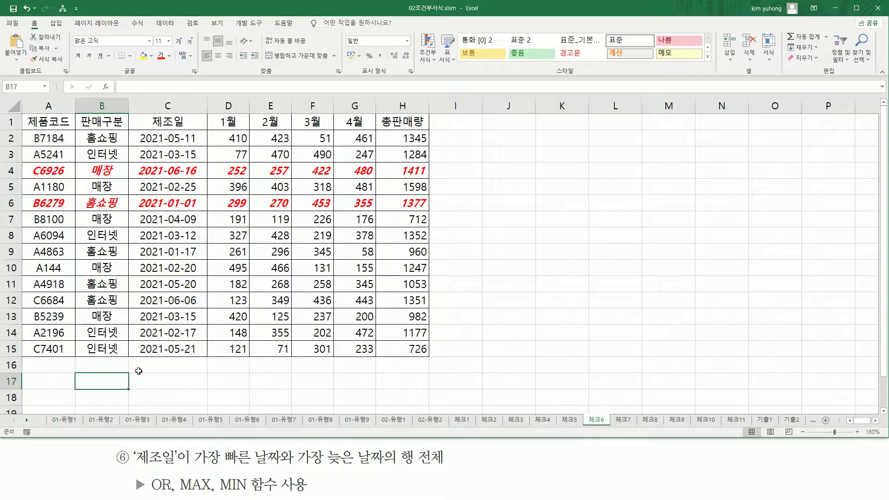
pyautogui.hotkey('ctrl', 'v')
pyautogui.press('Return')
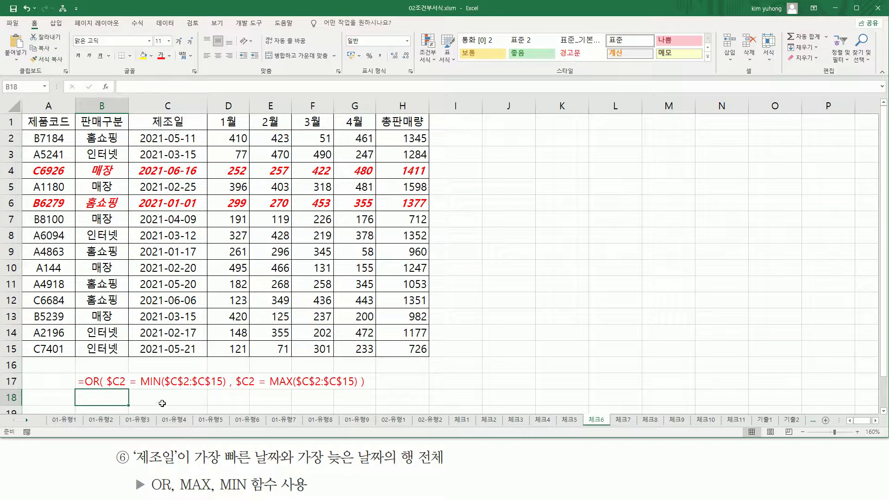
# Step: Mark up the MIN and MAX parts and both $C2 references of the formula in B17, clearing the marks when done
pyautogui.moveTo(141, 387); pyautogui.dragTo(357, 389)
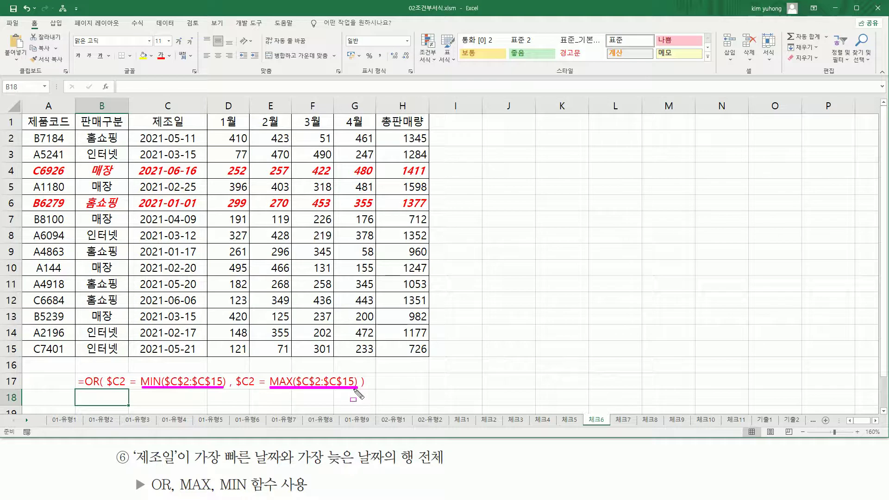
pyautogui.moveTo(107, 365); pyautogui.dragTo(126, 391)
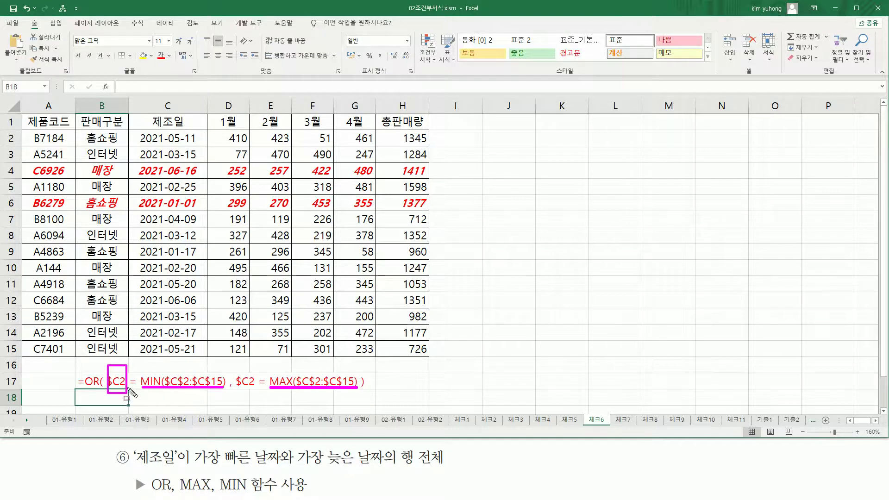
pyautogui.moveTo(237, 373); pyautogui.dragTo(267, 392)
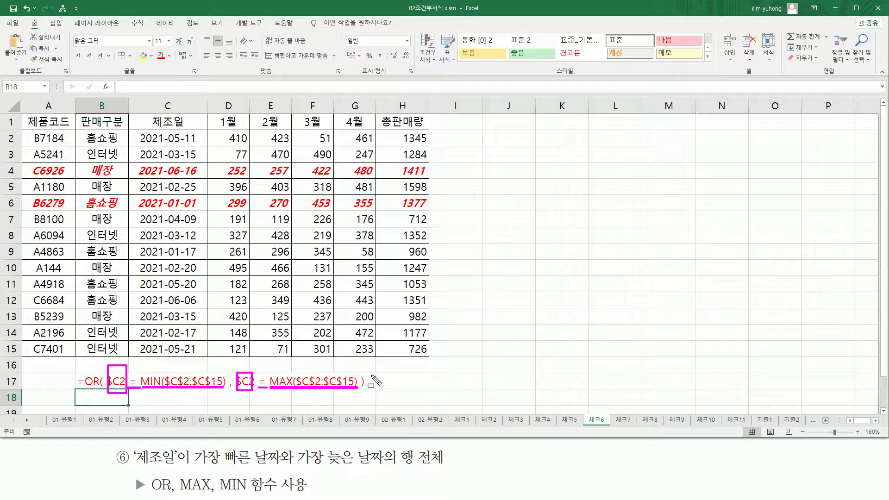
pyautogui.press('Escape')
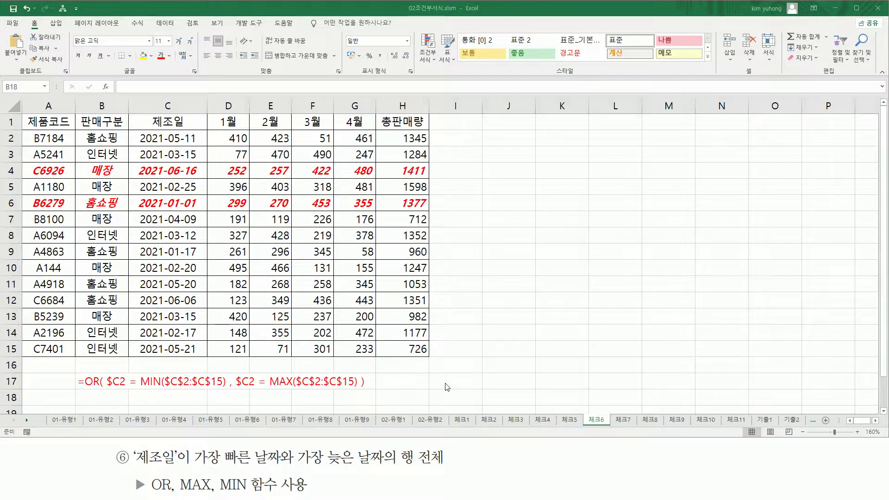
# Step: Go to sheet 체크7 and mark up its 총판매량 column, the largest/smallest condition and the LARGE, SMALL, OR functions, clearing the marks when done
pyautogui.hotkey('ctrl', 'pagedown')
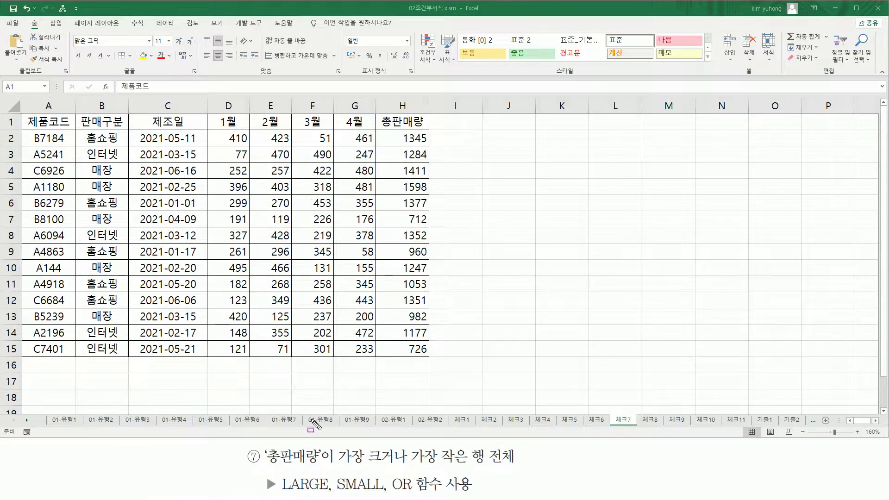
pyautogui.moveTo(263, 466)
pyautogui.mouseDown()
pyautogui.moveTo(301, 465)
pyautogui.moveTo(320, 448)
pyautogui.mouseUp()
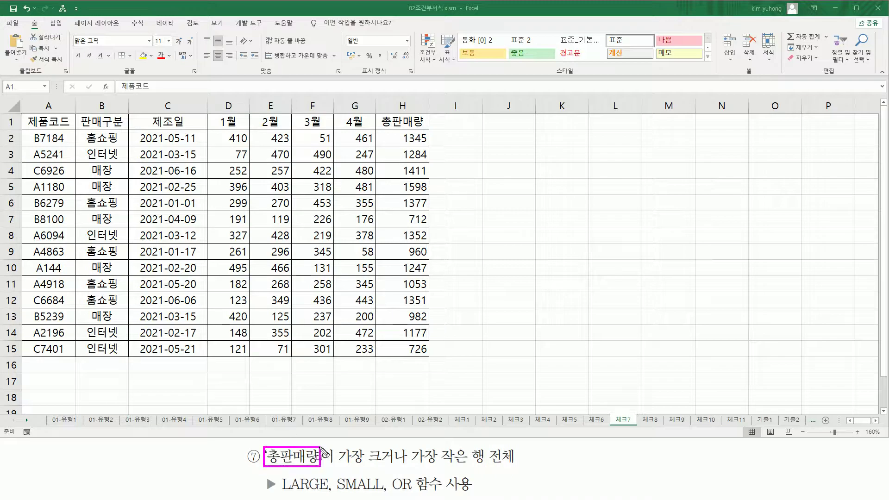
pyautogui.moveTo(397, 128); pyautogui.dragTo(440, 370)
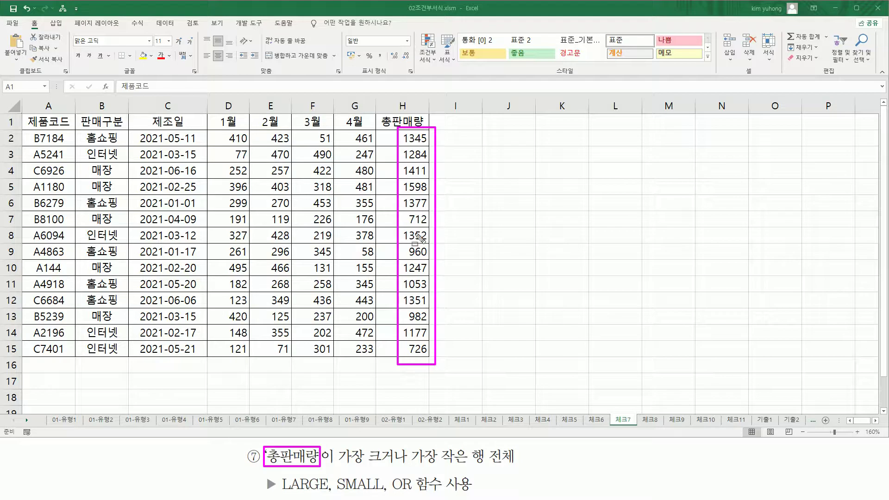
pyautogui.moveTo(334, 461)
pyautogui.mouseDown()
pyautogui.moveTo(466, 466)
pyautogui.moveTo(469, 447)
pyautogui.moveTo(521, 469)
pyautogui.mouseUp()
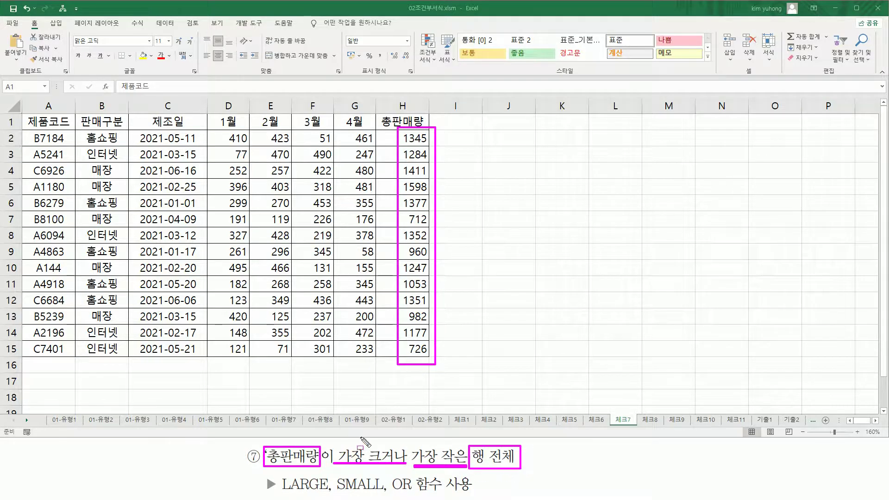
pyautogui.moveTo(279, 491); pyautogui.dragTo(324, 491)
pyautogui.moveTo(338, 493); pyautogui.dragTo(383, 492)
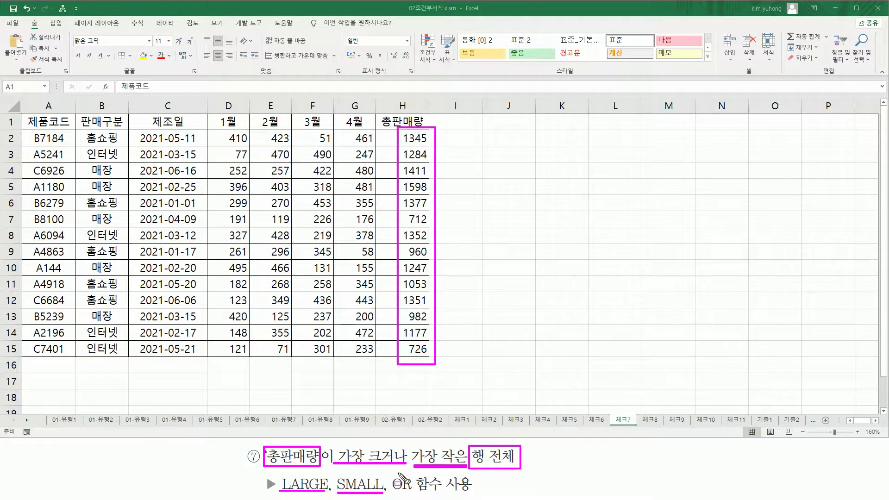
pyautogui.moveTo(393, 474); pyautogui.dragTo(414, 494)
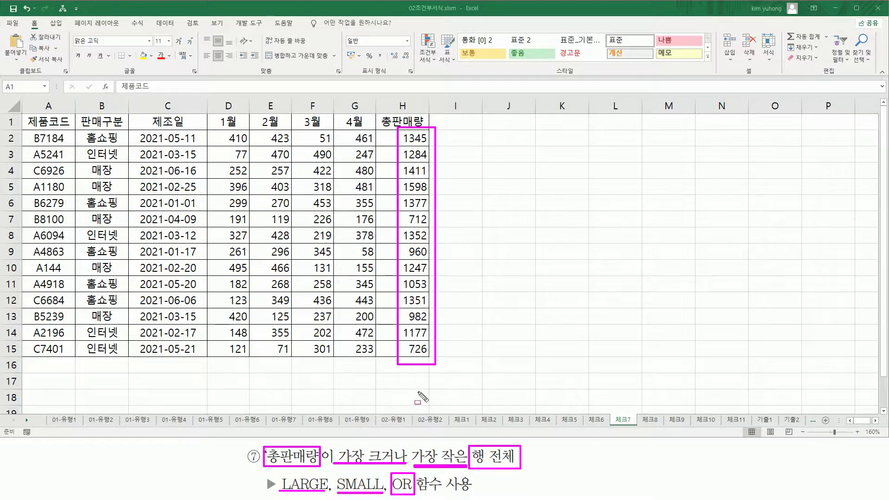
pyautogui.moveTo(370, 350); pyautogui.dragTo(368, 341)
pyautogui.press('Escape')
# Step: Create a new conditional formatting rule for A2:H15 on 체크7 that uses a formula, moving the dialog off the table
pyautogui.click(67, 141)
pyautogui.moveTo(57, 137); pyautogui.dragTo(419, 345)
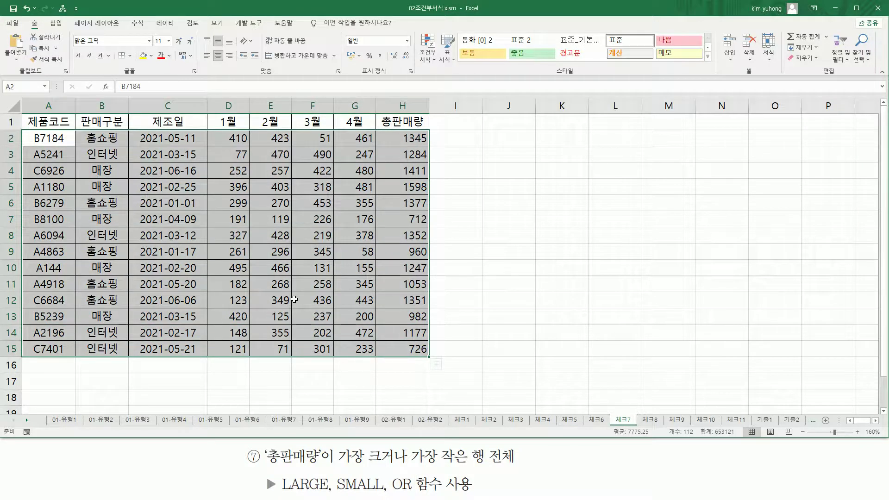
pyautogui.click(427, 59)
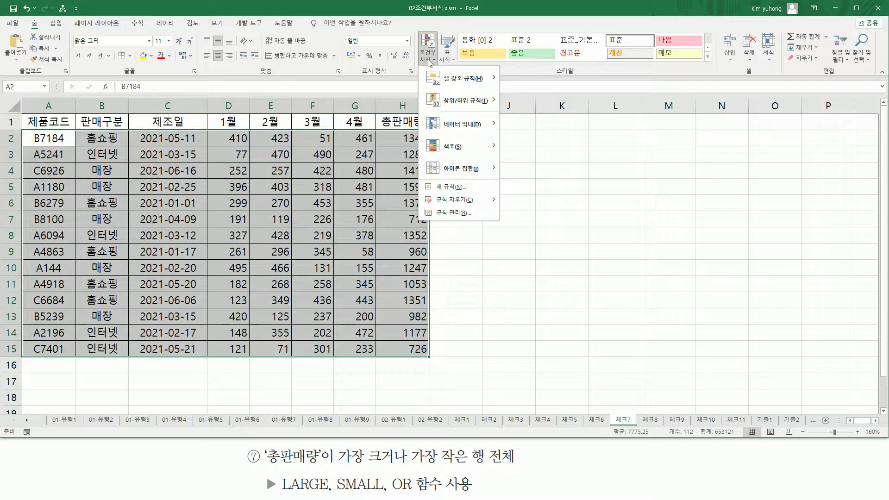
pyautogui.click(444, 187)
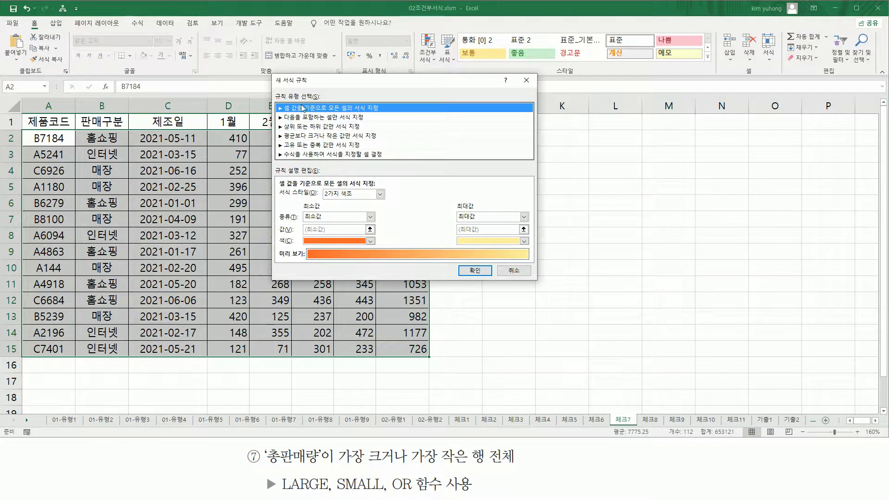
pyautogui.click(319, 155)
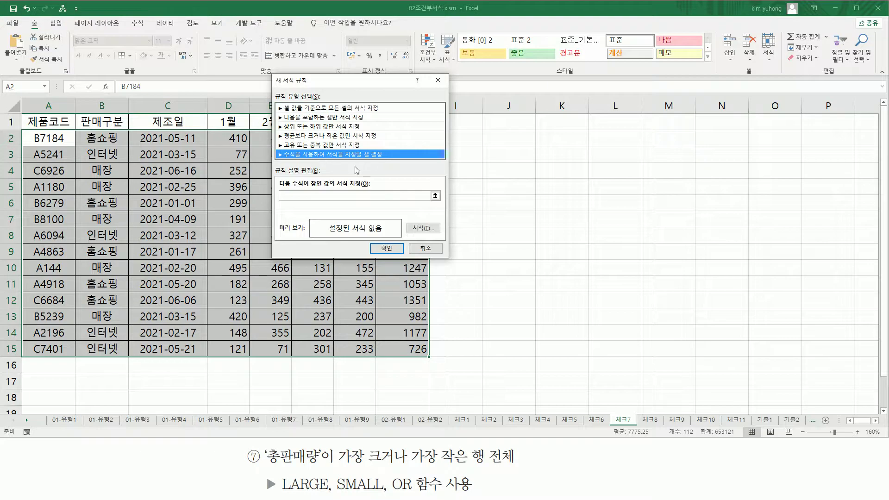
pyautogui.moveTo(345, 81); pyautogui.dragTo(526, 128)
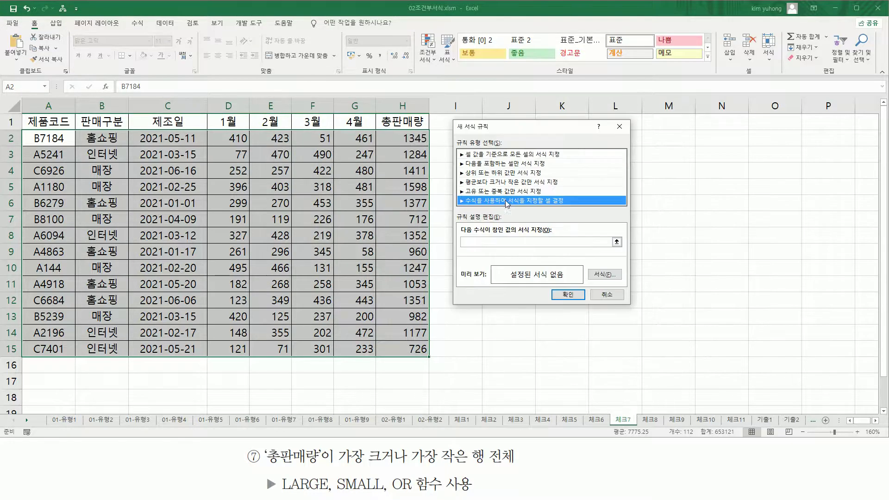
# Step: Start the rule formula with =OR( $H2 = LARGE($H$2:$H$15 , 1) to match the largest 총판매량, underline this condition and clear the marks
pyautogui.click(484, 240)
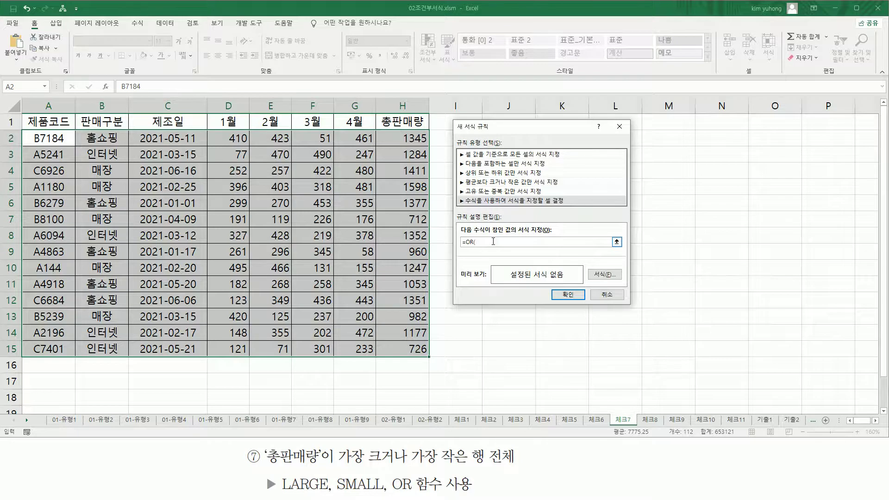
pyautogui.click(406, 145)
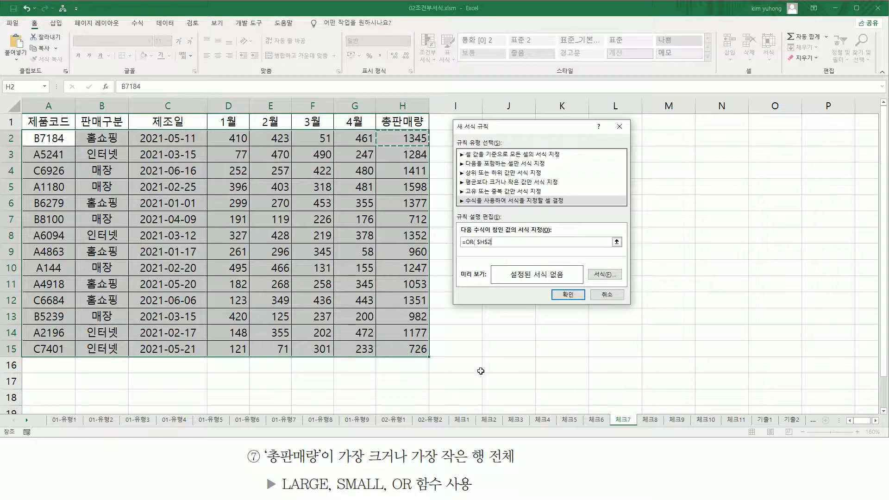
pyautogui.press('F4')
pyautogui.press('F4')
pyautogui.write('GE')
pyautogui.moveTo(411, 141); pyautogui.dragTo(407, 360)
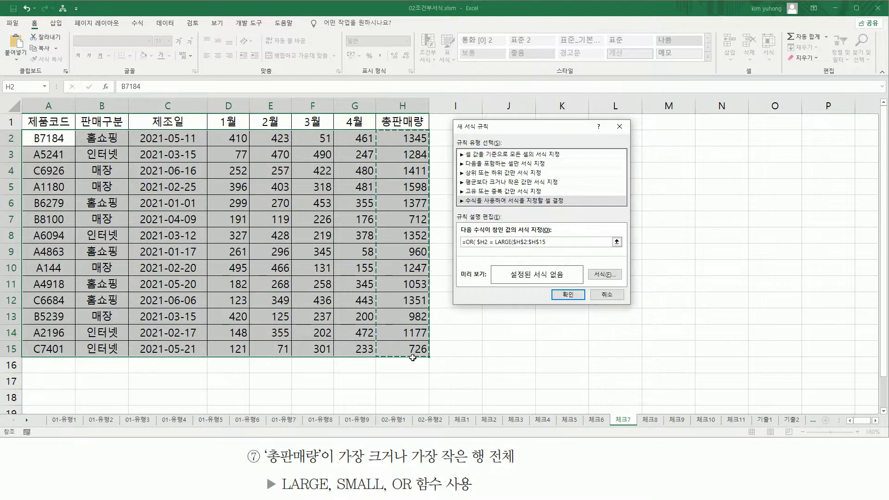
pyautogui.write(', 1')
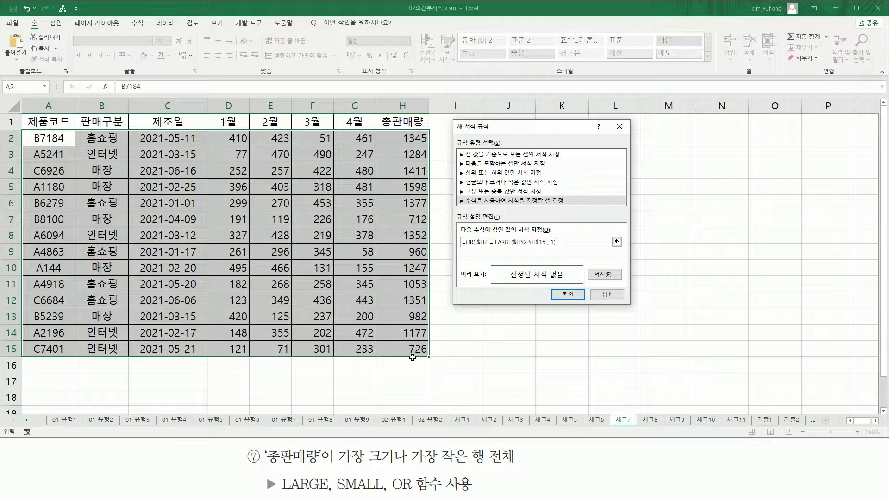
pyautogui.moveTo(477, 247); pyautogui.dragTo(555, 247)
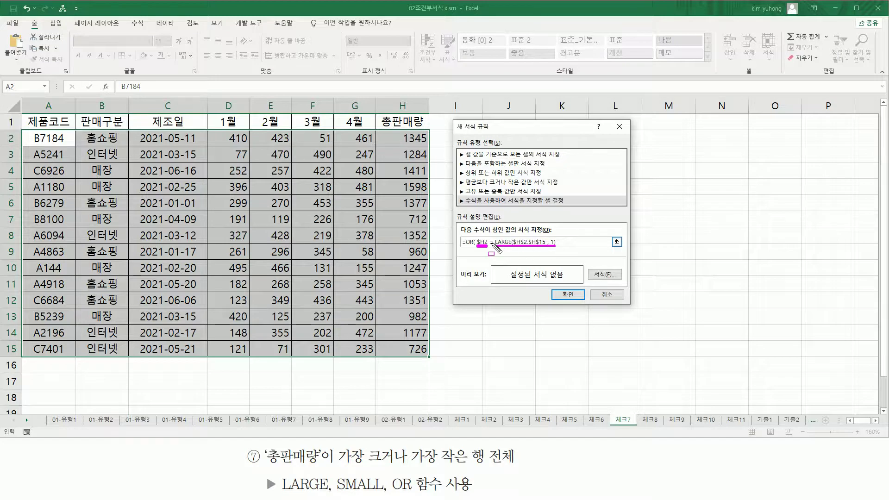
pyautogui.press('Escape')
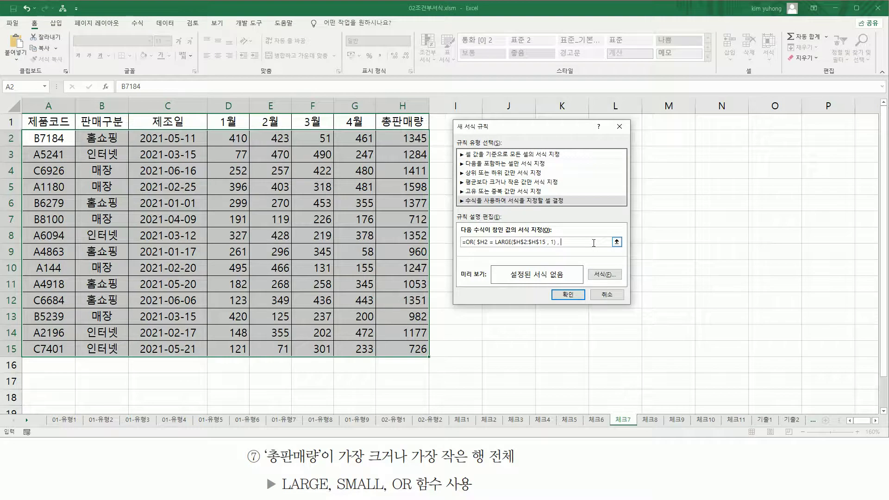
# Step: Add the second OR condition, $H2 = SMALL($H$2:$H$15 , 1 ), to match the smallest 총판매량 and close the formula
pyautogui.click(410, 139)
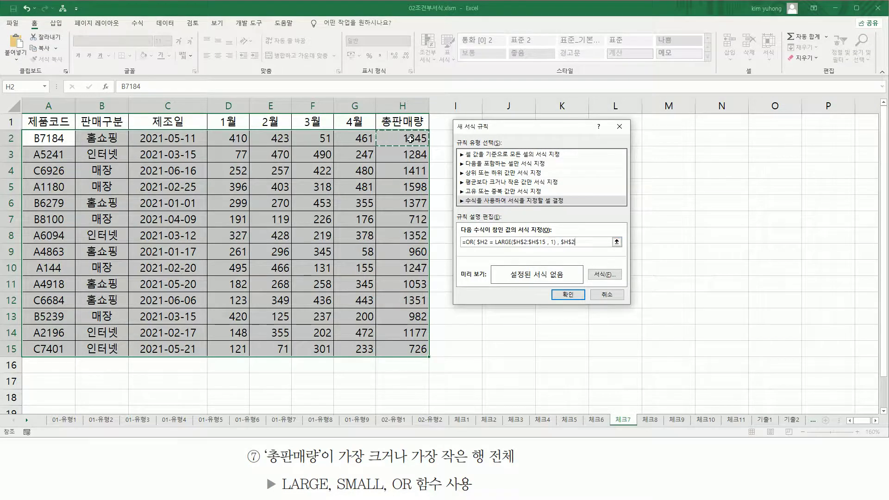
pyautogui.click(569, 245)
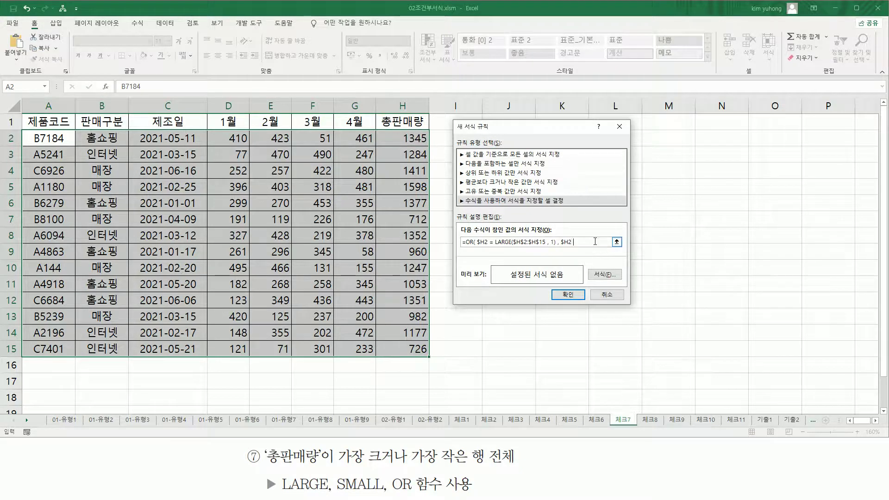
pyautogui.write('=')
pyautogui.write('SMALL(')
pyautogui.moveTo(404, 138); pyautogui.dragTo(402, 344)
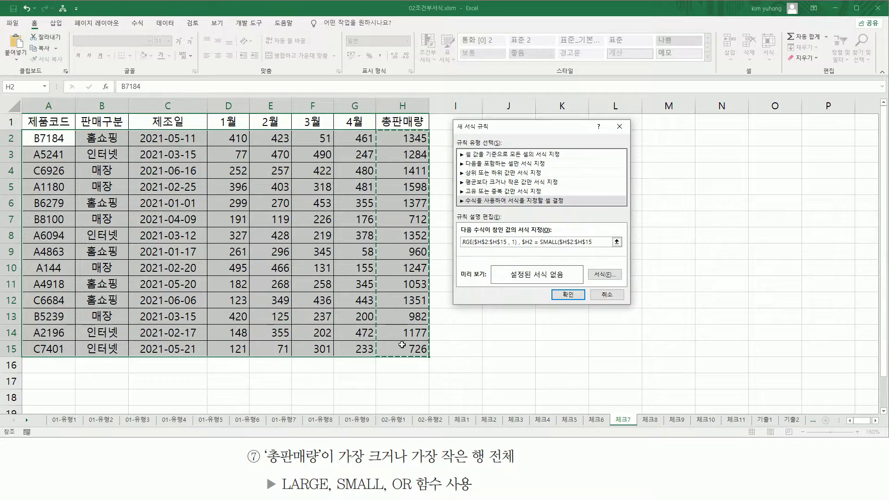
pyautogui.write(', 1 ) )')
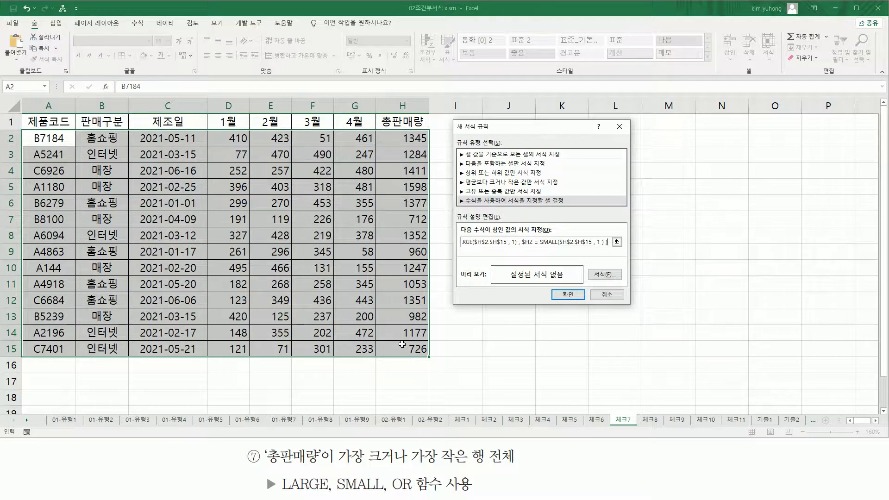
# Step: Set the rule's format to bold italic (굵은 기울임꼴) with standard red font and apply the rule to the table on 체크7
pyautogui.click(603, 275)
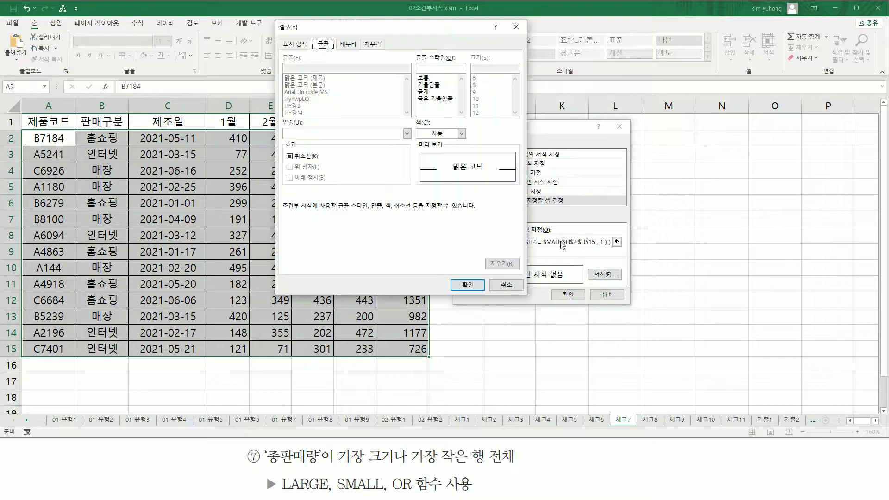
pyautogui.click(437, 99)
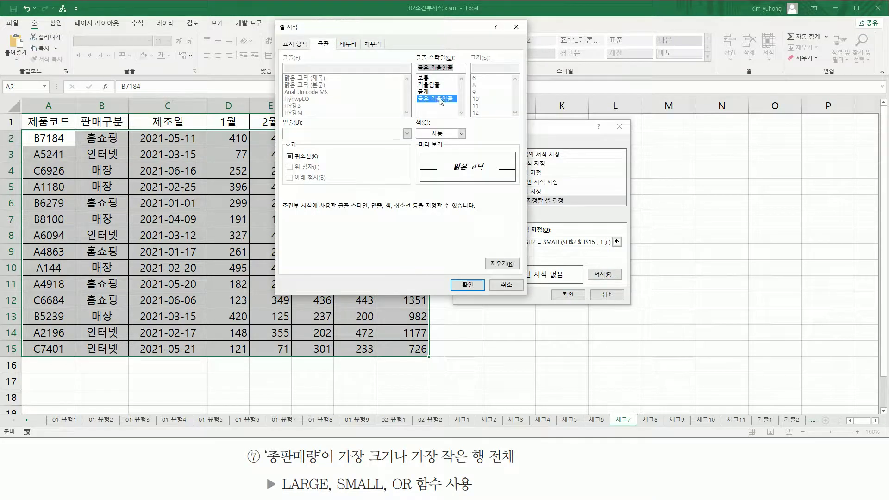
pyautogui.click(435, 133)
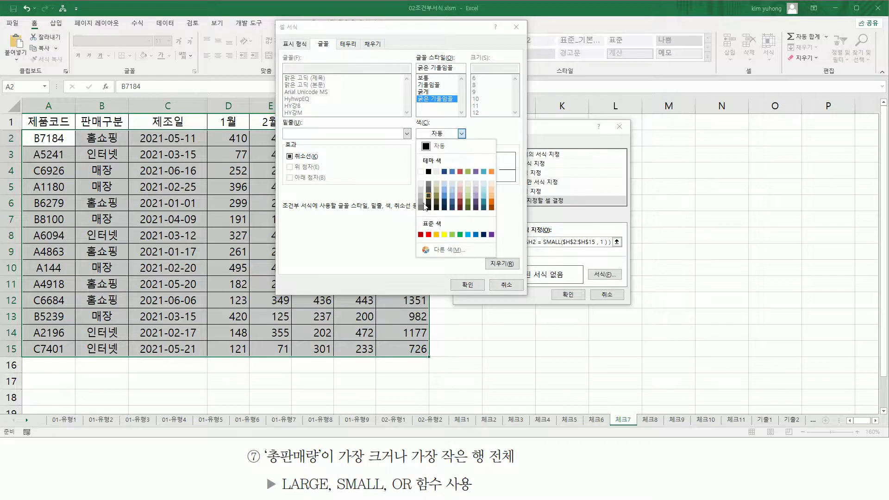
pyautogui.click(429, 235)
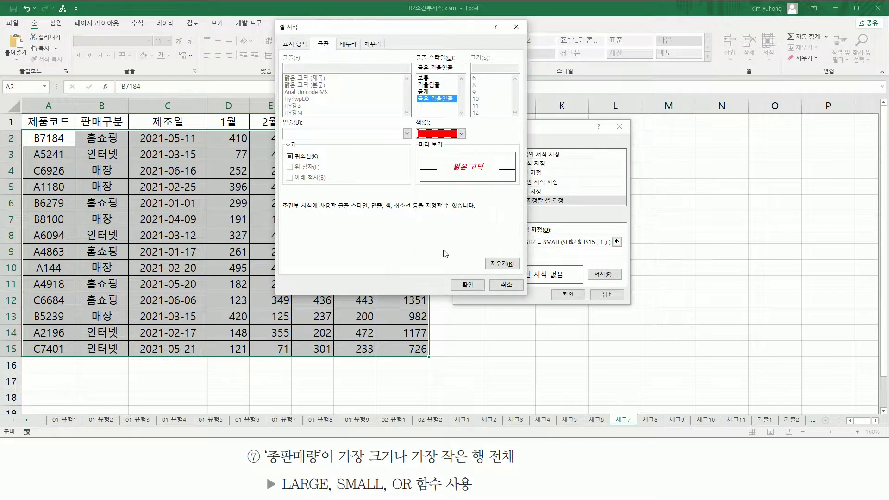
pyautogui.click(468, 285)
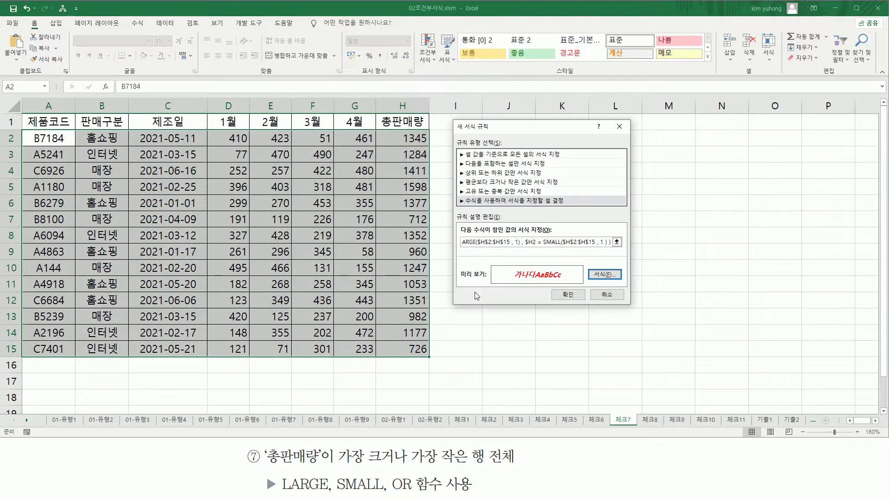
pyautogui.click(567, 294)
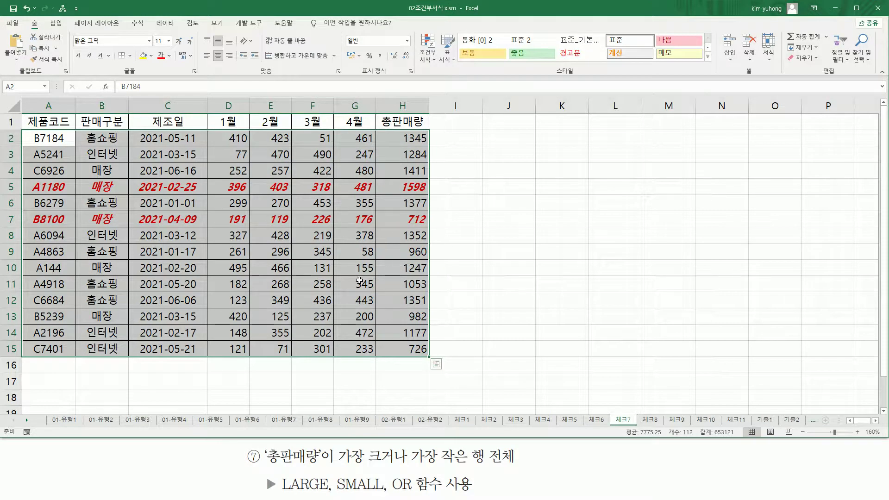
# Step: Paste the rule formula =OR( $H2 = LARGE($H$2:$H$15 , 1) , $H2 = SMALL($H$2:$H$15 , 1 ) ) as red text in B17
pyautogui.click(108, 384)
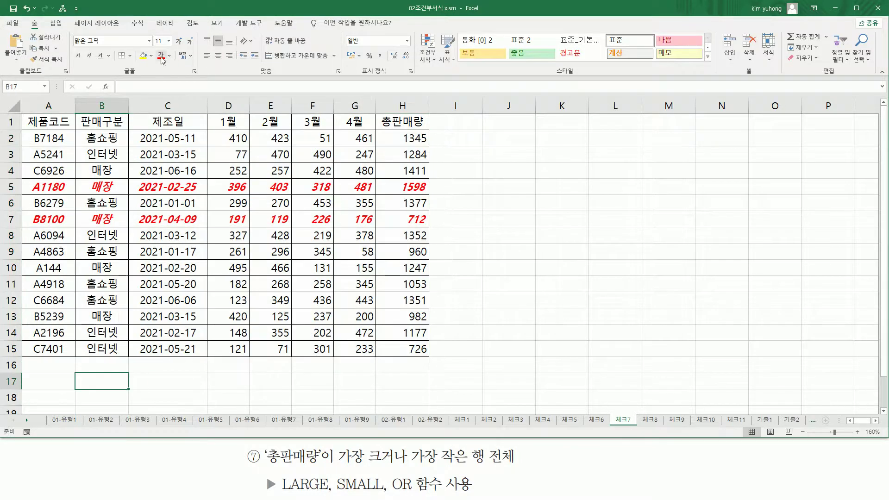
pyautogui.hotkey('ctrl', 'v')
pyautogui.press('Return')
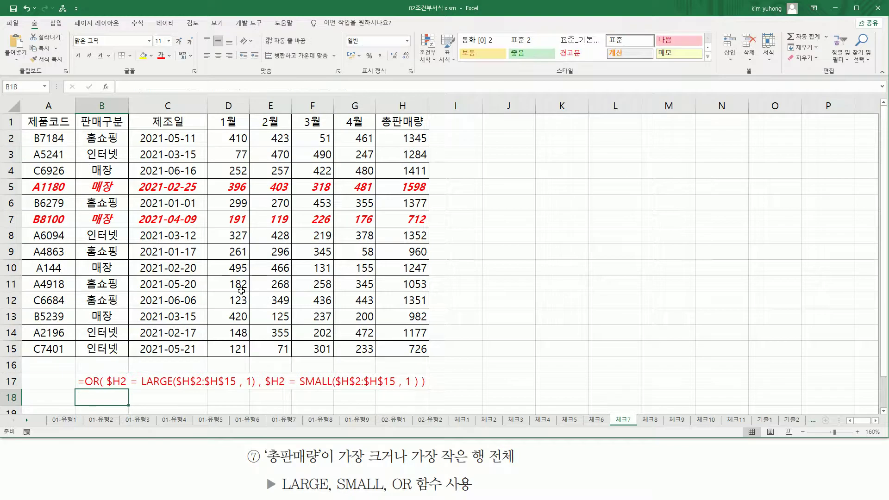
# Step: Box the LARGE and SMALL parts, underline both $H2 references, frame the two OR conditions in B17's formula, and clear the marks
pyautogui.moveTo(300, 389)
pyautogui.mouseDown()
pyautogui.moveTo(403, 395)
pyautogui.moveTo(419, 372)
pyautogui.mouseUp()
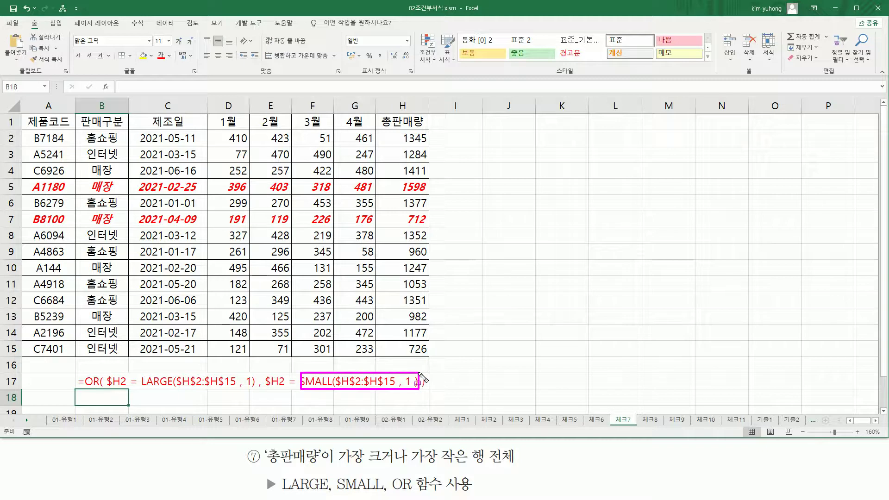
pyautogui.moveTo(141, 373); pyautogui.dragTo(254, 391)
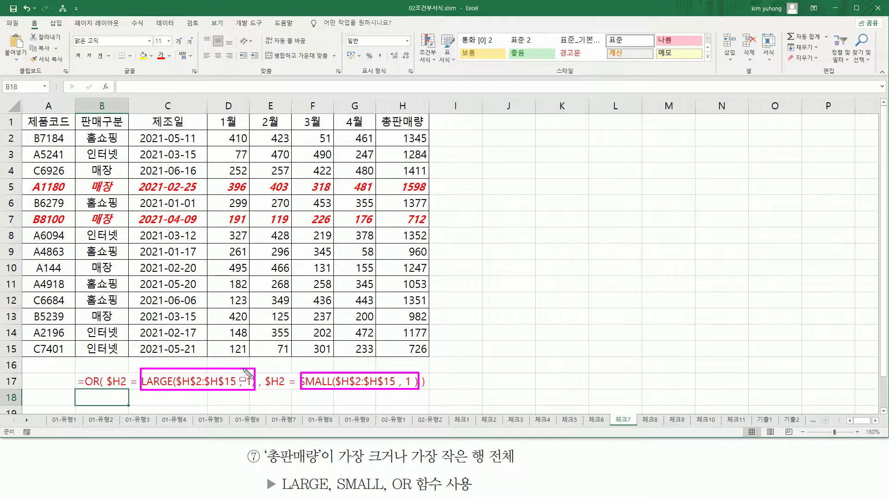
pyautogui.moveTo(108, 386); pyautogui.dragTo(125, 385)
pyautogui.moveTo(266, 388); pyautogui.dragTo(284, 387)
pyautogui.moveTo(107, 363)
pyautogui.mouseDown()
pyautogui.moveTo(108, 379)
pyautogui.moveTo(420, 396)
pyautogui.mouseUp()
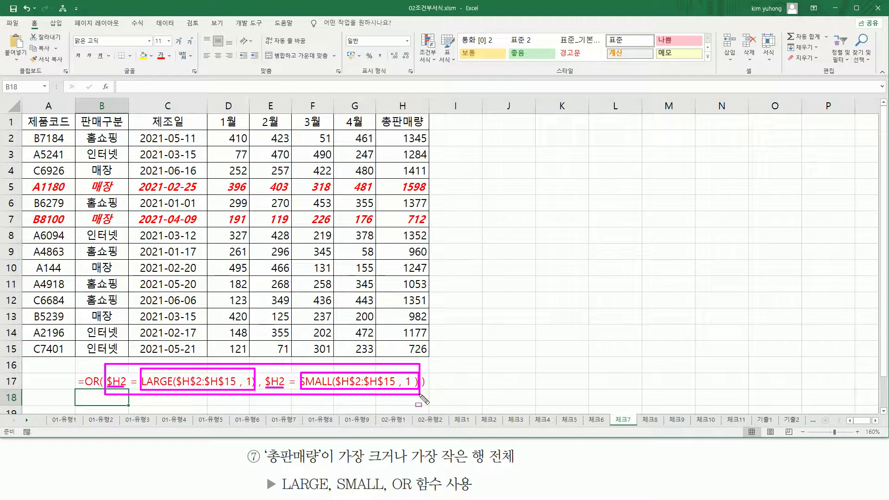
pyautogui.press('Escape')
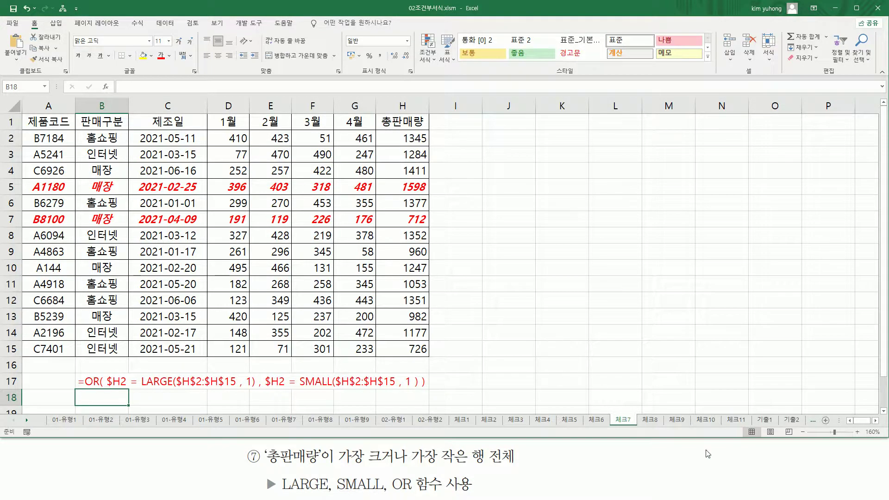
# Step: Go to sheet 체크8 and mark up its 총판매량 column, the largest/smallest condition and the RANK.EQ, OR functions, clearing the marks when done
pyautogui.click(650, 421)
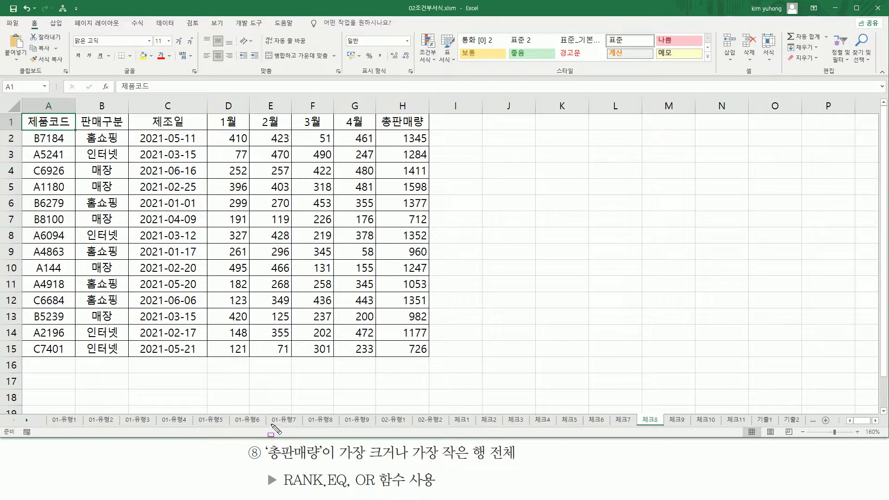
pyautogui.moveTo(264, 461)
pyautogui.mouseDown()
pyautogui.moveTo(319, 460)
pyautogui.moveTo(325, 443)
pyautogui.mouseUp()
pyautogui.moveTo(400, 128); pyautogui.dragTo(433, 360)
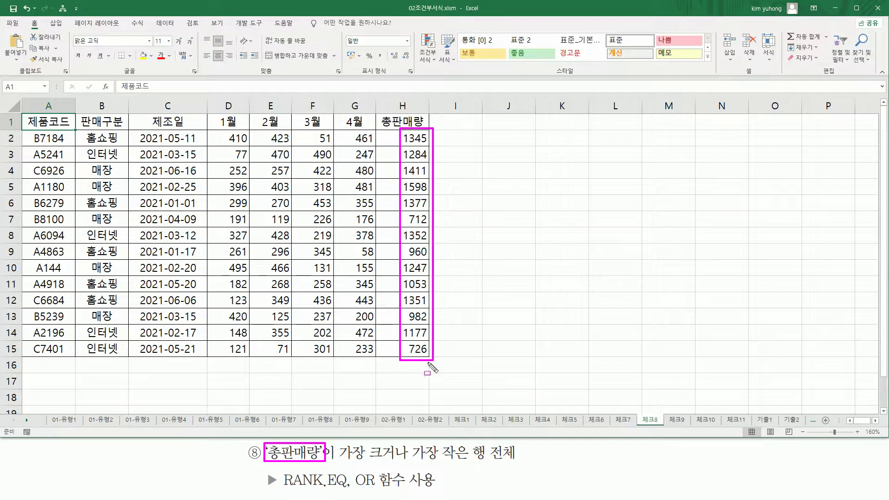
pyautogui.moveTo(341, 461); pyautogui.dragTo(522, 469)
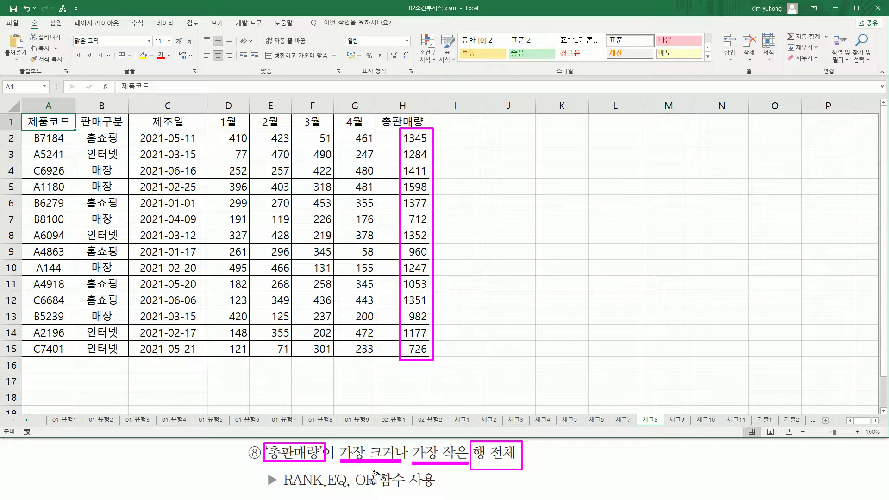
pyautogui.moveTo(283, 487); pyautogui.dragTo(345, 487)
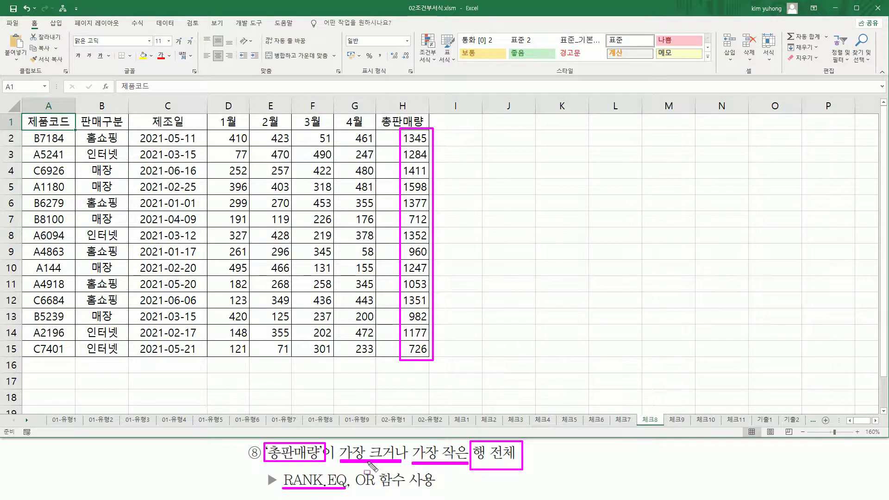
pyautogui.moveTo(353, 469); pyautogui.dragTo(379, 491)
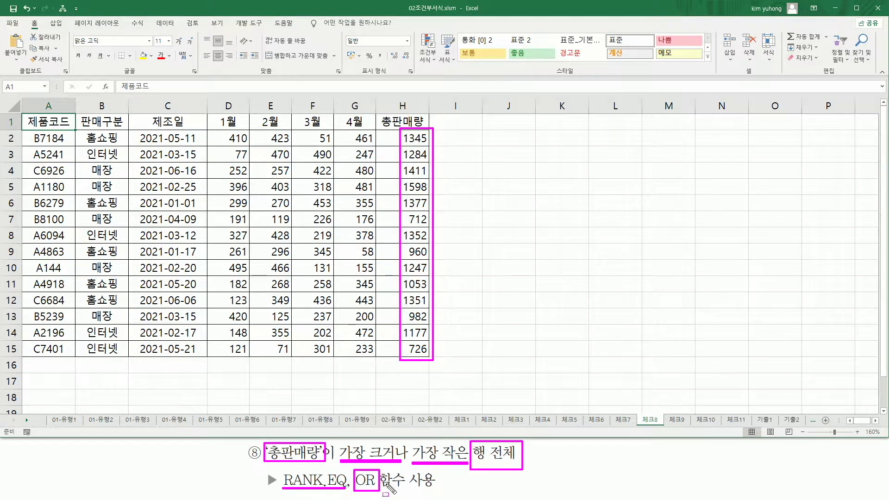
pyautogui.click(437, 479)
pyautogui.press('Escape')
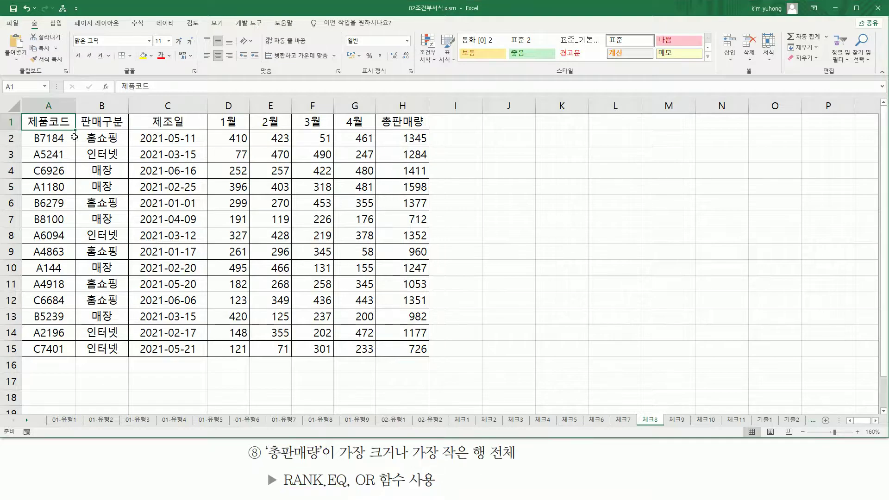
# Step: Create a new conditional formatting rule for A2:H15 on 체크8 that uses a formula, moving the dialog off the table
pyautogui.click(61, 138)
pyautogui.moveTo(61, 137); pyautogui.dragTo(404, 342)
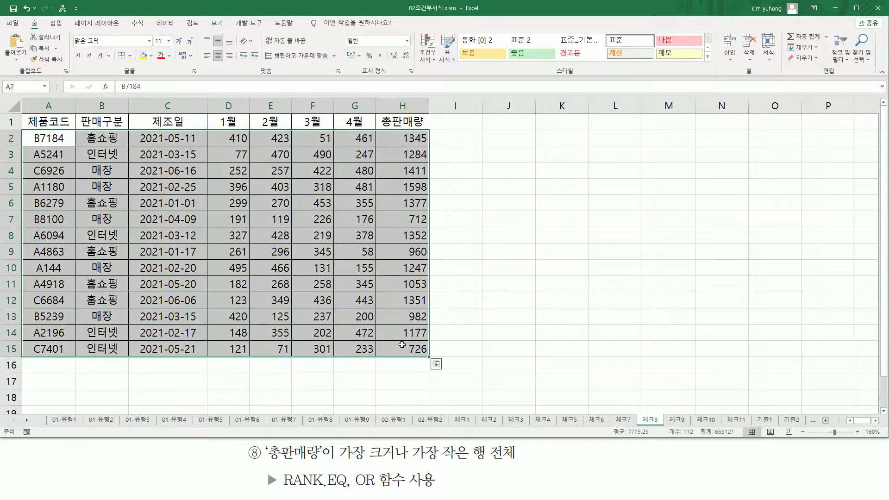
pyautogui.click(428, 59)
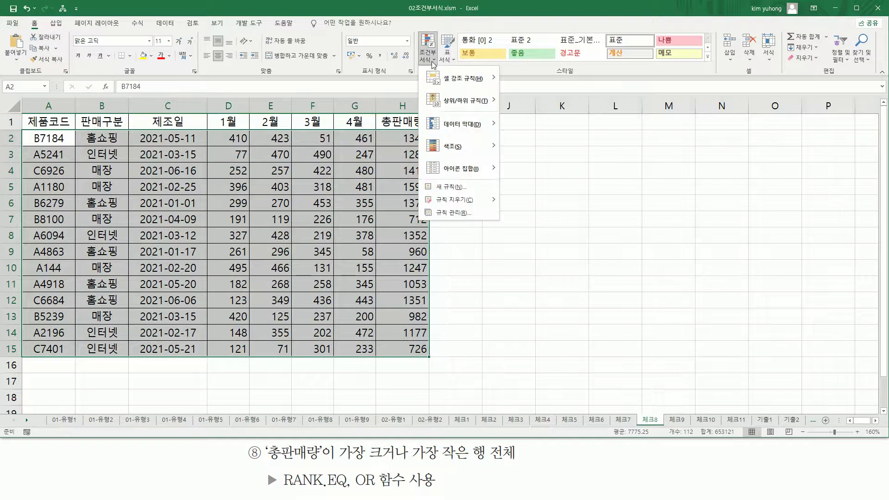
pyautogui.click(456, 187)
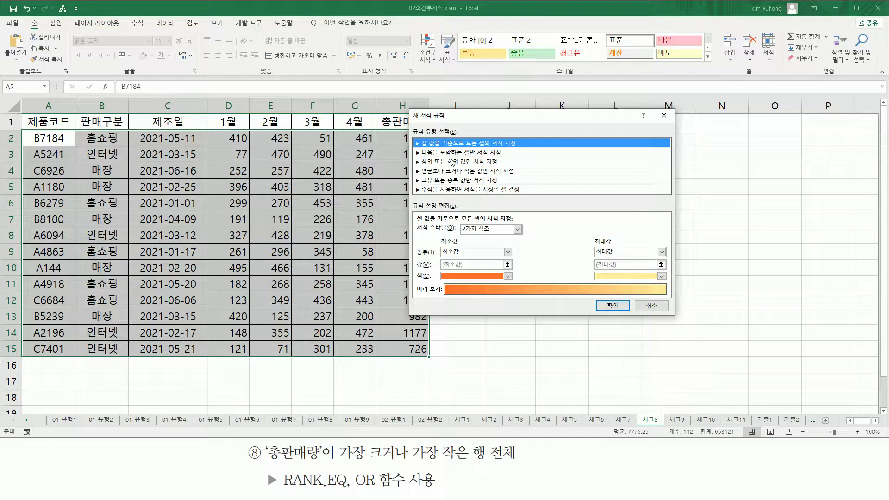
pyautogui.click(439, 190)
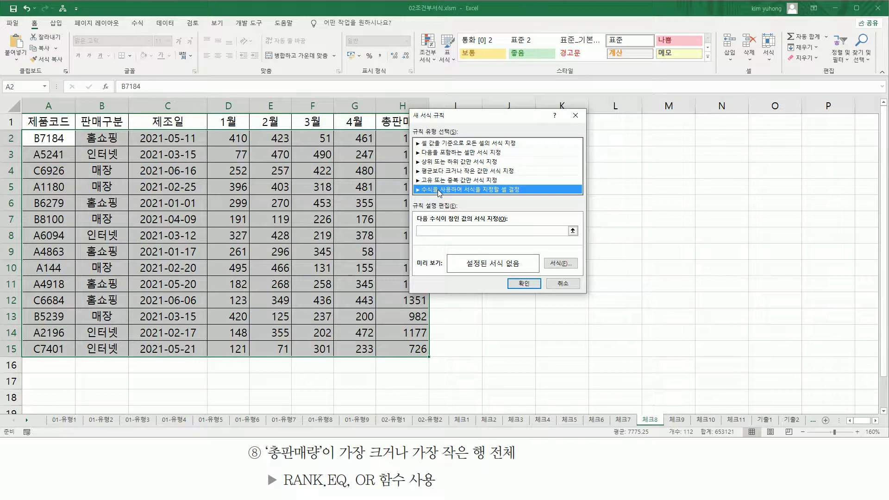
pyautogui.click(440, 232)
pyautogui.moveTo(451, 116); pyautogui.dragTo(519, 129)
pyautogui.click(498, 242)
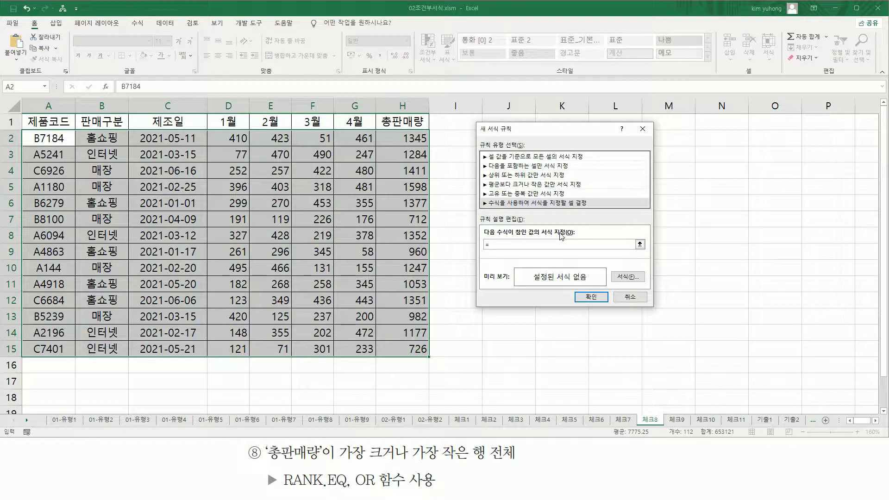
# Step: Start the rule formula with =OR( RANK.EQ( $H2 , $H$2:$H$15) = 1 for the largest 총판매량, underline 가장 크거나 and clear the mark
pyautogui.write('=OR(')
pyautogui.write('RA')
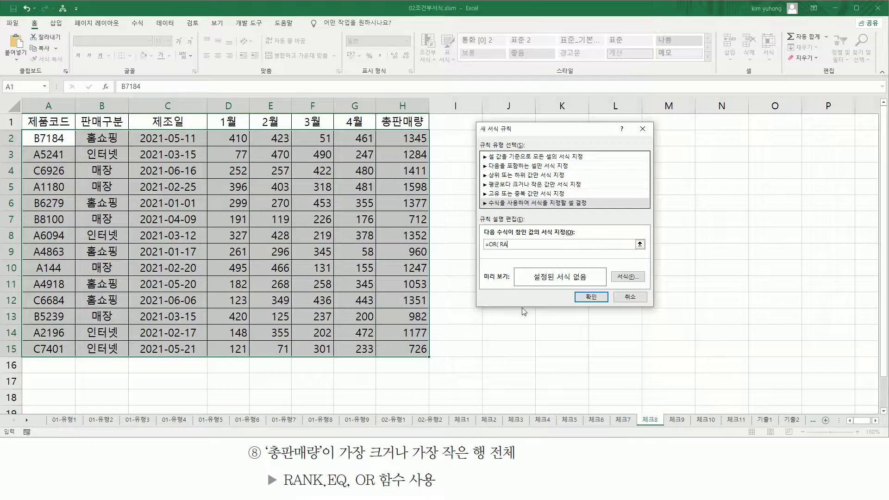
pyautogui.write('NK.EQ(')
pyautogui.click(418, 138)
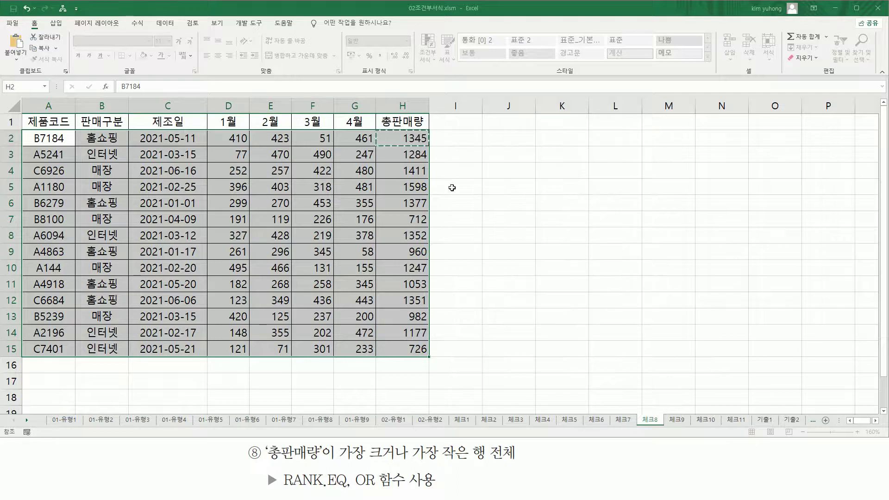
pyautogui.press('F4')
pyautogui.press('F4')
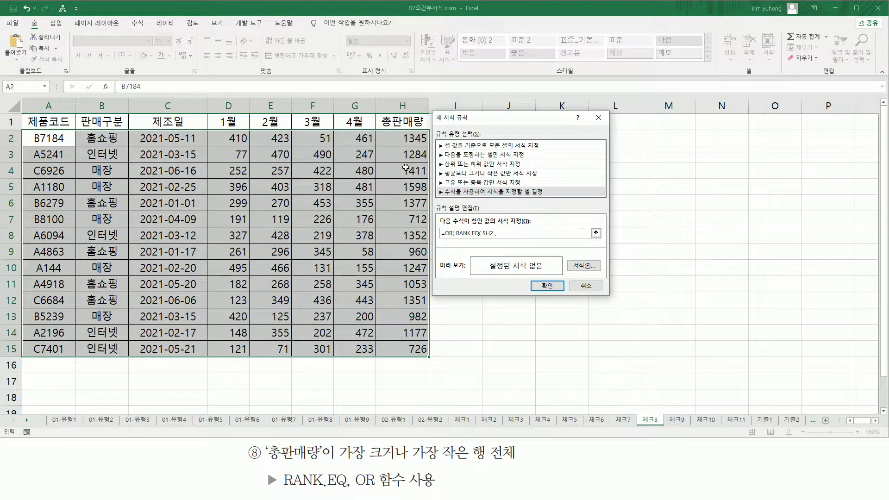
pyautogui.moveTo(406, 138); pyautogui.dragTo(399, 349)
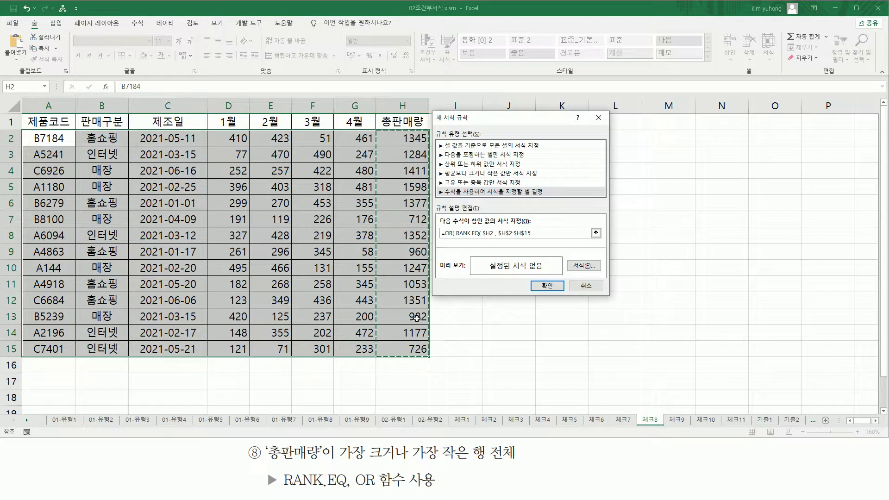
pyautogui.write(') = 1')
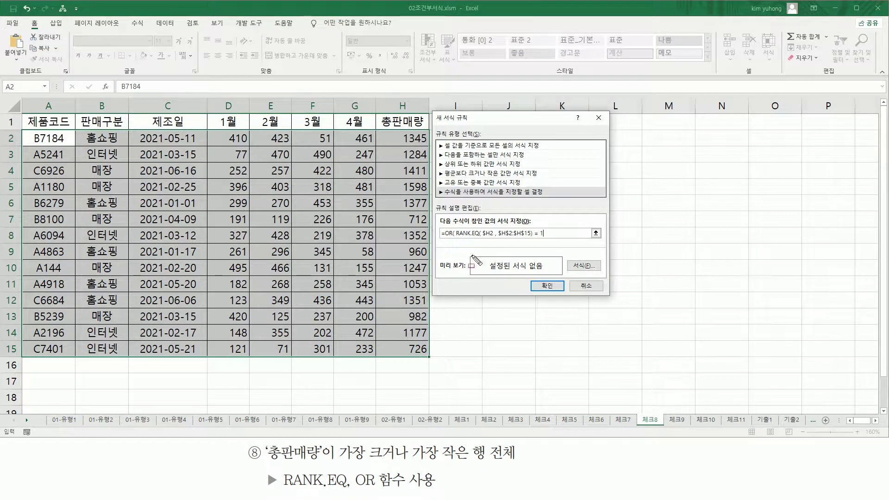
pyautogui.moveTo(337, 461); pyautogui.dragTo(394, 461)
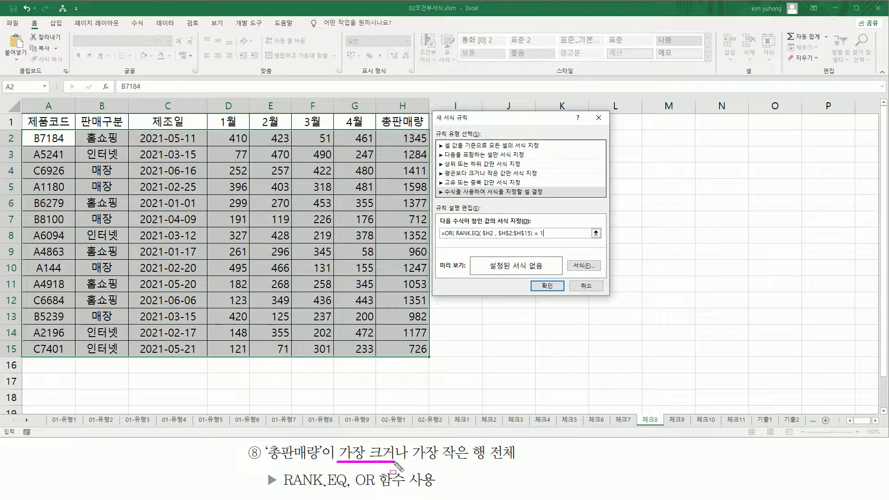
pyautogui.press('Escape')
# Step: Extend the rule formula with , RANK.EQ( $H2 , $H$2:$H$15 , 1 ) to rank 총판매량 in ascending order
pyautogui.click(572, 235)
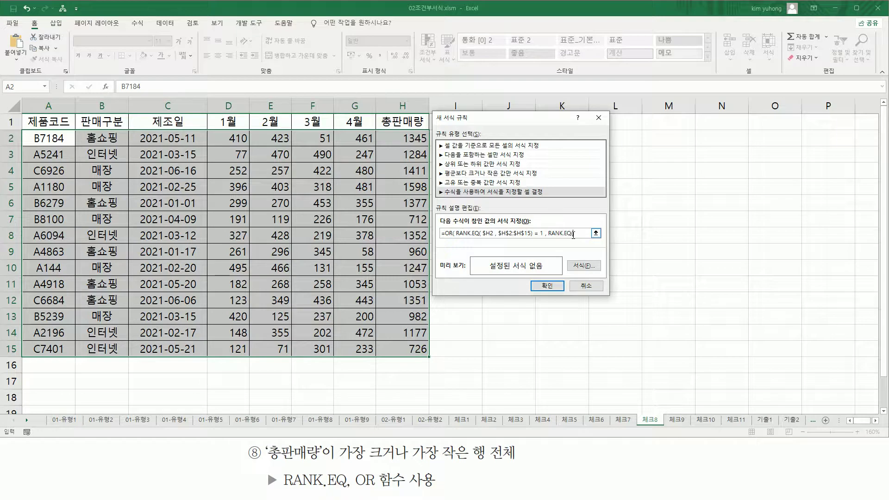
pyautogui.click(402, 142)
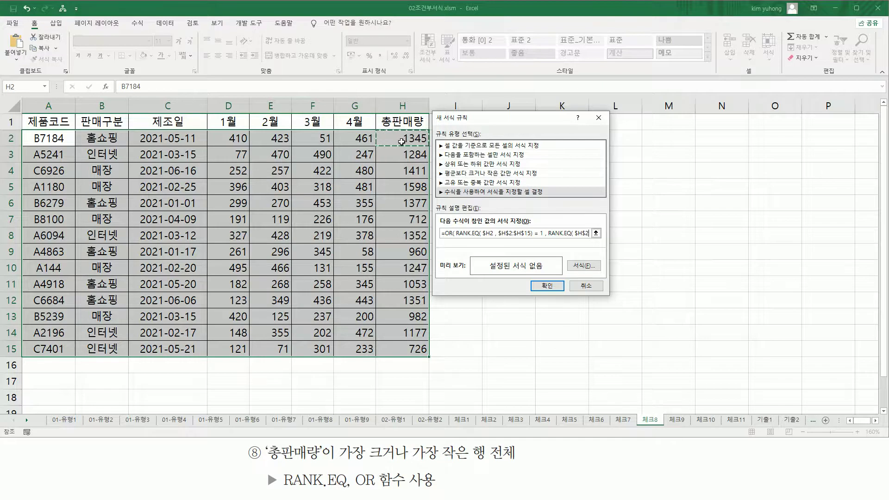
pyautogui.press('F4')
pyautogui.write(', $H')
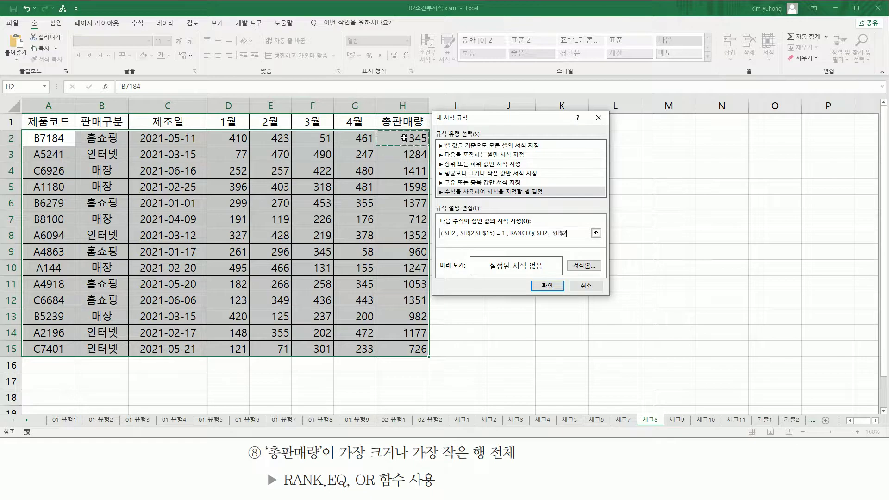
pyautogui.moveTo(404, 137); pyautogui.dragTo(403, 349)
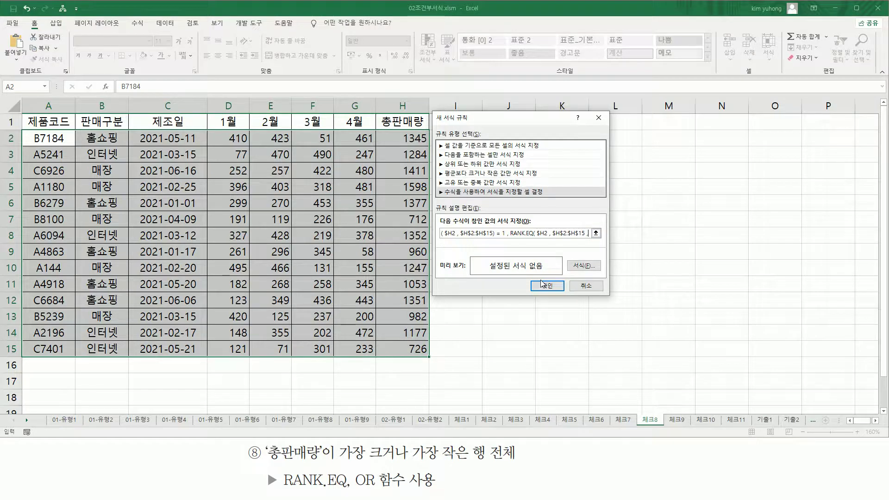
pyautogui.write('15 , 1')
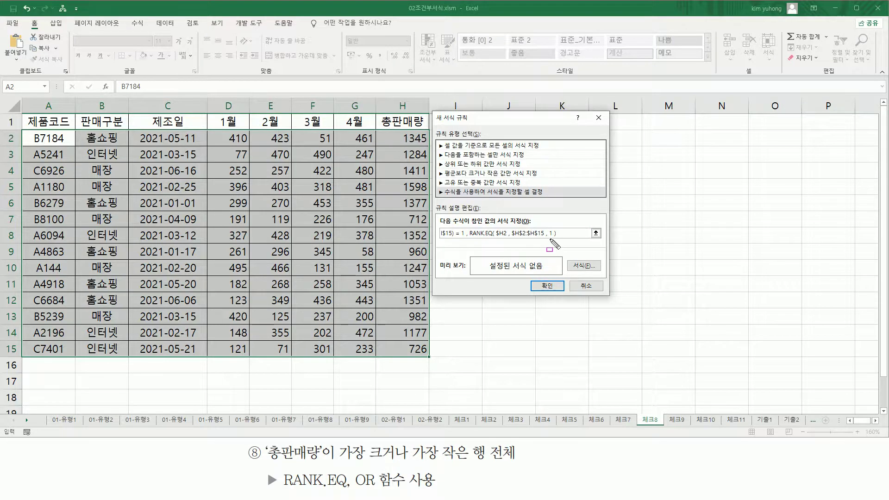
# Step: Box the 총판매량 values, underline 712 in H7, clear the marks, and complete the rule formula with = 1 )
pyautogui.moveTo(385, 128)
pyautogui.mouseDown()
pyautogui.moveTo(402, 297)
pyautogui.moveTo(433, 362)
pyautogui.mouseUp()
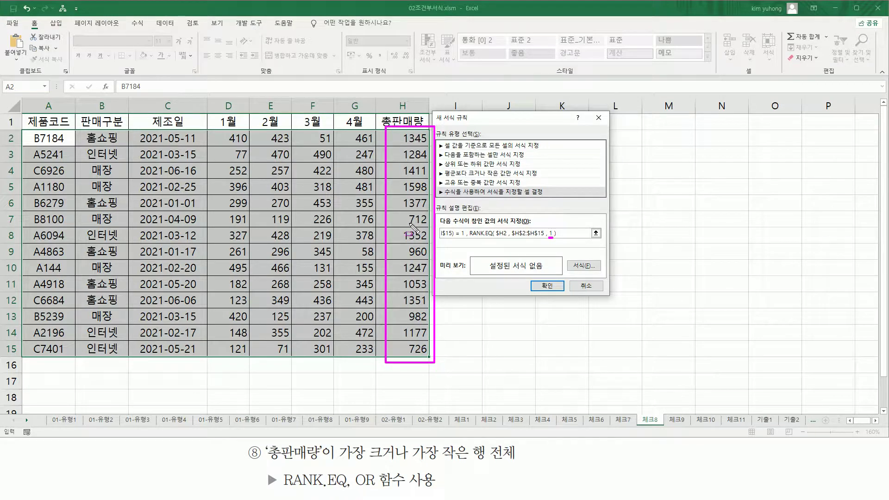
pyautogui.moveTo(409, 223); pyautogui.dragTo(428, 224)
pyautogui.press('Escape')
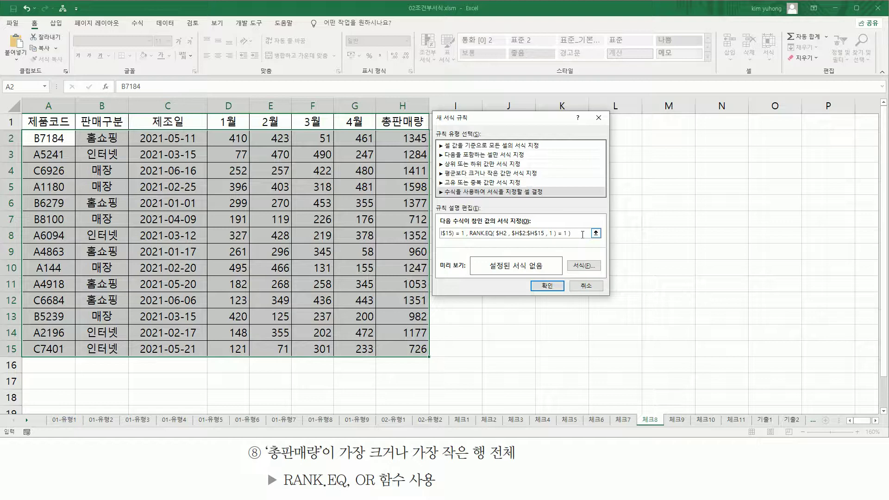
pyautogui.click(582, 234)
# Step: Set the rule's font to 굵은 기울임꼴 in standard red and apply the rule to the table
pyautogui.click(585, 266)
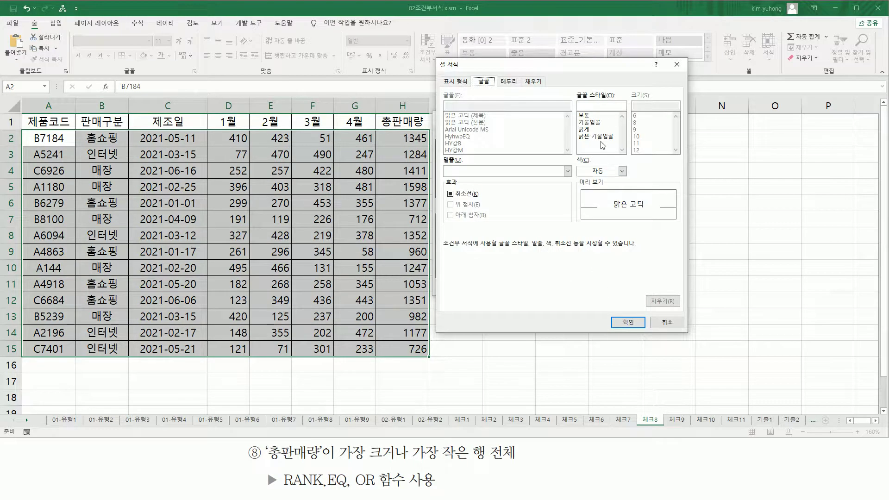
pyautogui.click(598, 138)
pyautogui.click(594, 174)
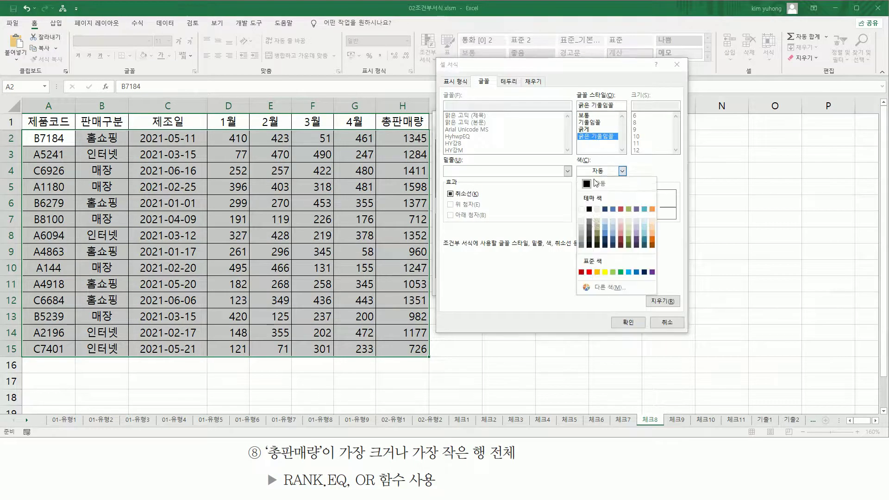
pyautogui.click(592, 277)
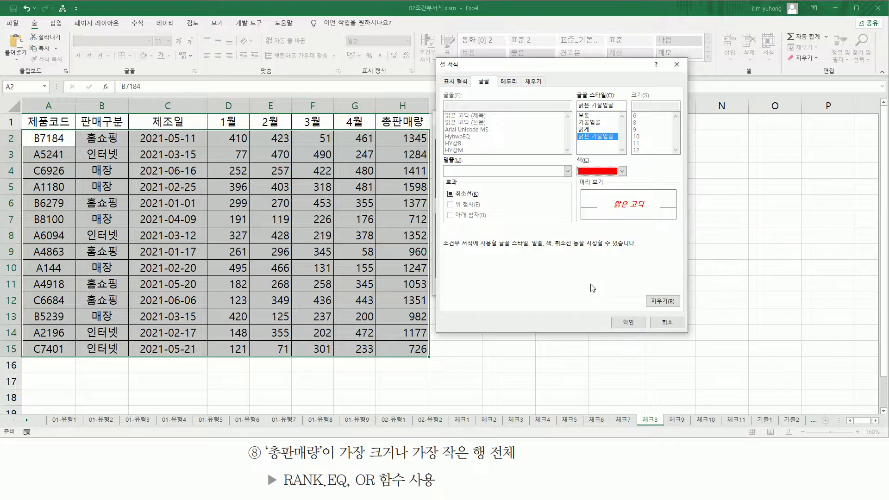
pyautogui.click(628, 322)
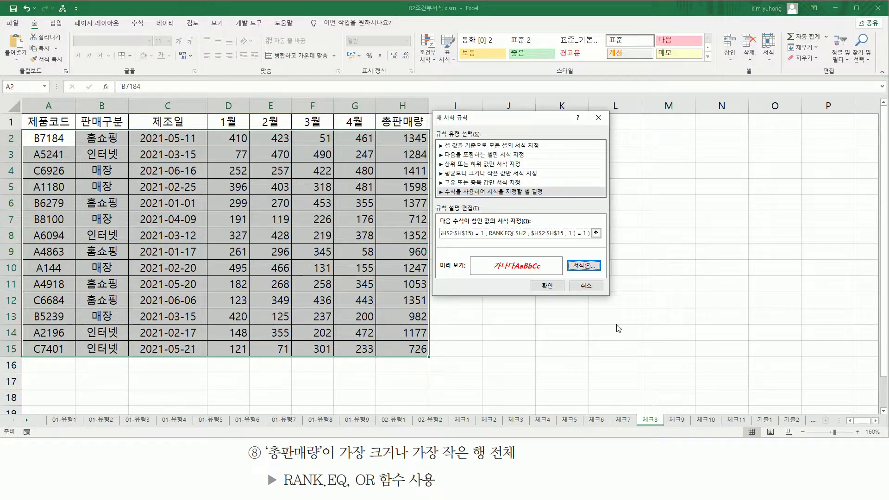
pyautogui.click(547, 285)
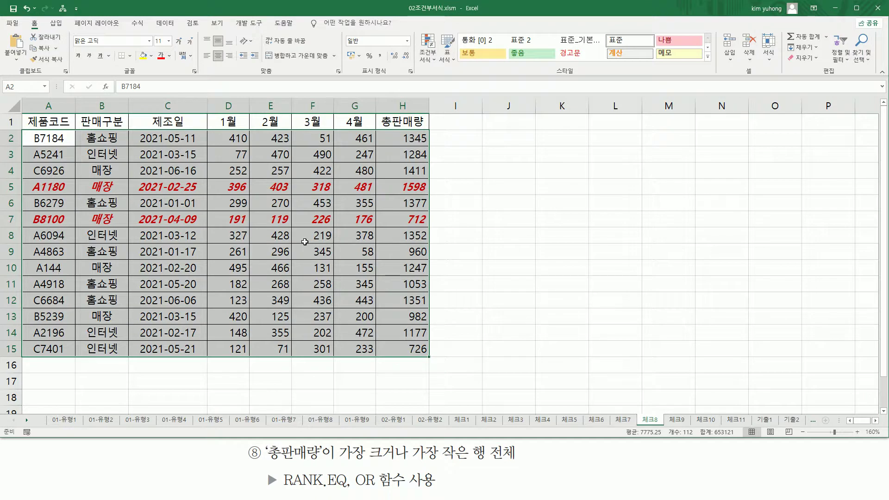
# Step: Paste the rule formula =OR( RANK.EQ( $H2 , $H$2:$H$15) = 1 , RANK.EQ( $H2 , $H$2:$H$15 , 1 ) = 1 ) into B17 as red text
pyautogui.click(103, 378)
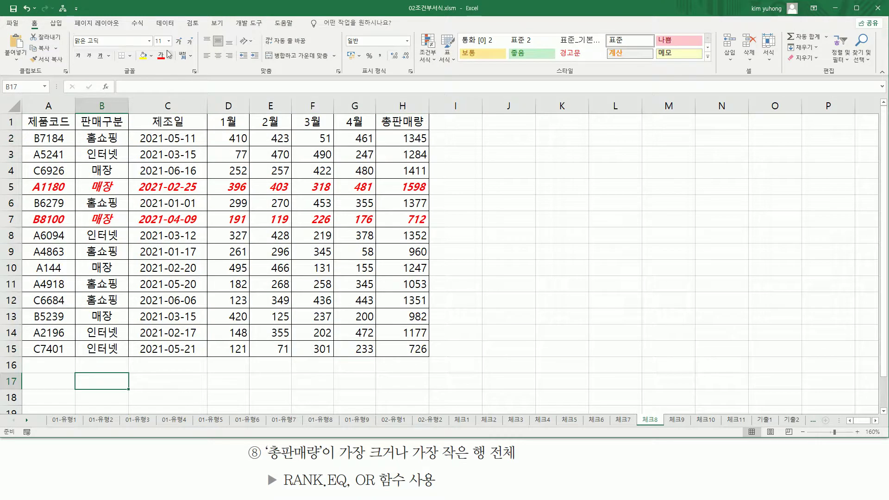
pyautogui.hotkey('ctrl', 'v')
pyautogui.press('Return')
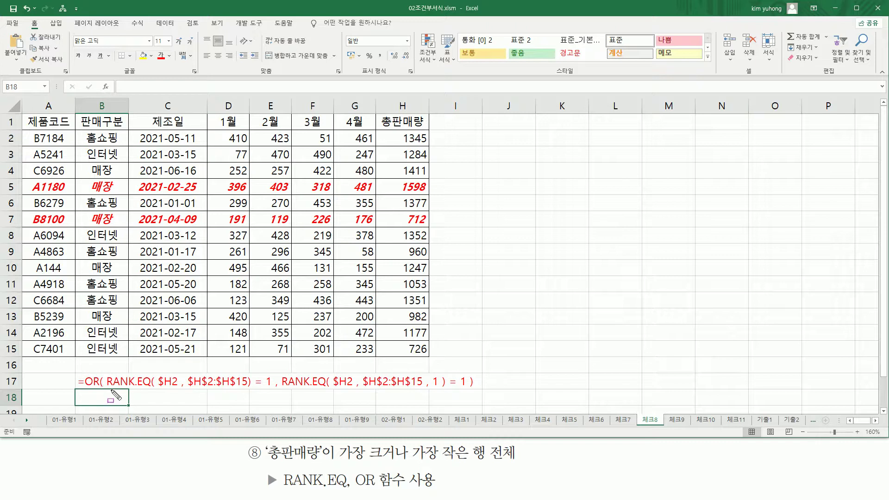
# Step: Underline both RANK.EQ calls in B17's formula, box the order argument and both = 1 comparisons, frame the OR conditions, and clear the marks
pyautogui.moveTo(108, 388)
pyautogui.mouseDown()
pyautogui.moveTo(437, 388)
pyautogui.moveTo(430, 370)
pyautogui.moveTo(440, 392)
pyautogui.moveTo(430, 391)
pyautogui.mouseUp()
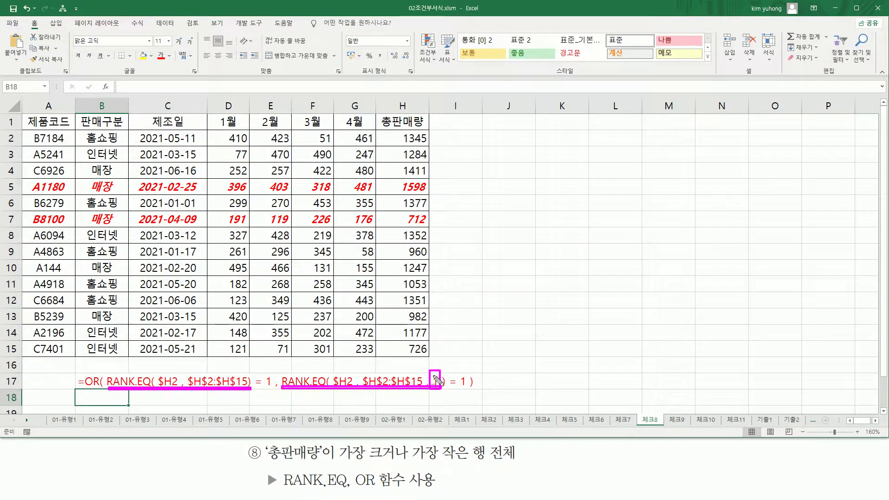
pyautogui.moveTo(401, 395); pyautogui.dragTo(407, 398)
pyautogui.moveTo(253, 366); pyautogui.dragTo(273, 396)
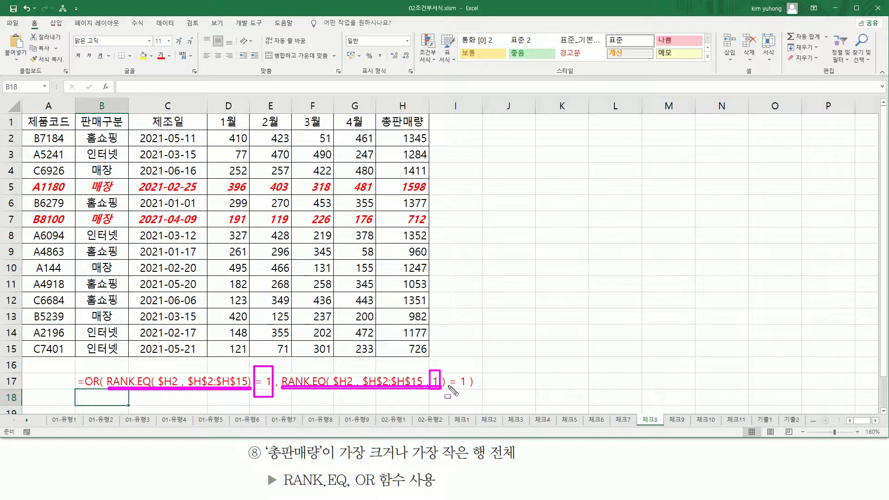
pyautogui.moveTo(449, 387)
pyautogui.mouseDown()
pyautogui.moveTo(468, 388)
pyautogui.moveTo(466, 370)
pyautogui.mouseUp()
pyautogui.moveTo(104, 361)
pyautogui.mouseDown()
pyautogui.moveTo(125, 411)
pyautogui.moveTo(473, 406)
pyautogui.mouseUp()
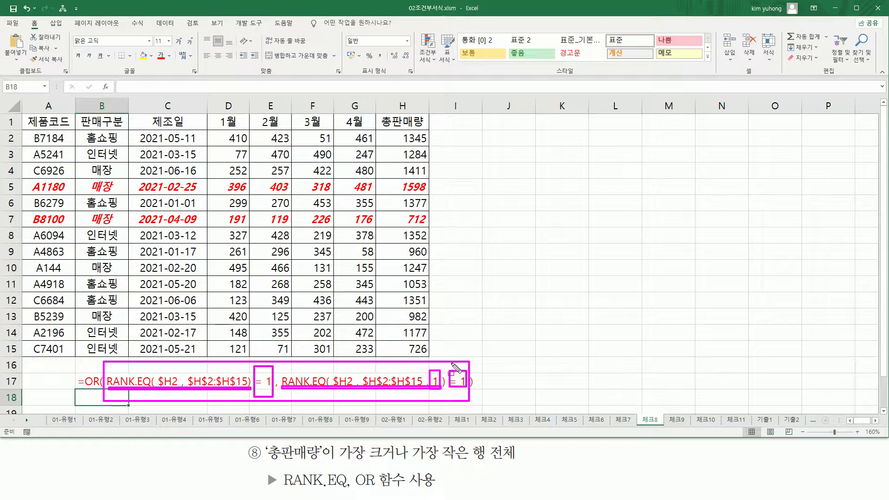
pyautogui.press('Escape')
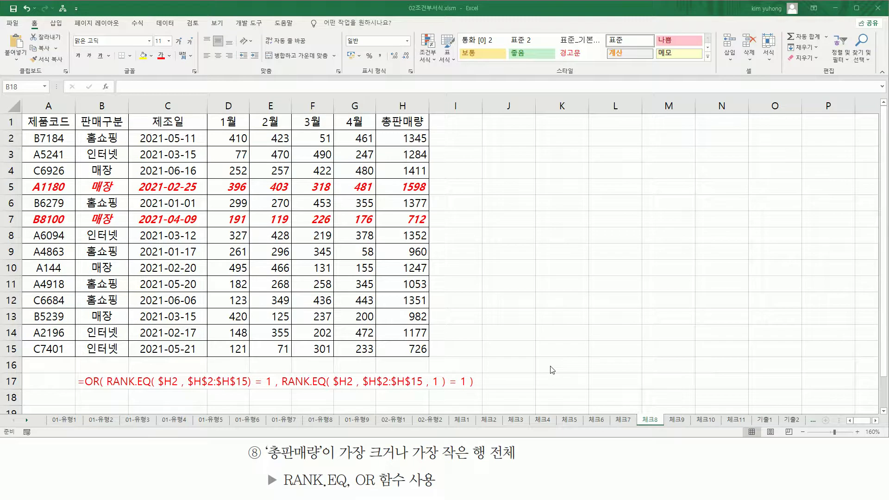
# Step: Go to sheet 체크9 and mark the even row number and 1월 over 2월 conditions, ISEVEN, ROW and both month columns, clearing the marks
pyautogui.click(676, 419)
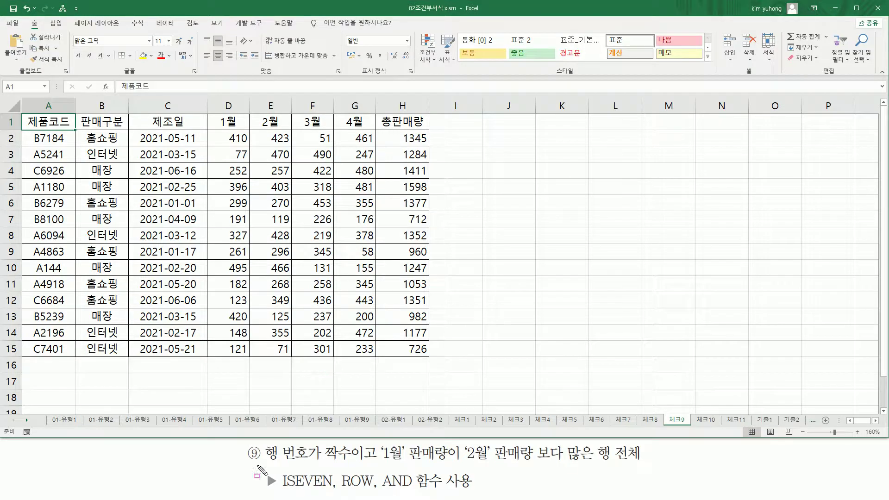
pyautogui.moveTo(263, 462)
pyautogui.mouseDown()
pyautogui.moveTo(309, 462)
pyautogui.moveTo(308, 445)
pyautogui.moveTo(355, 461)
pyautogui.mouseUp()
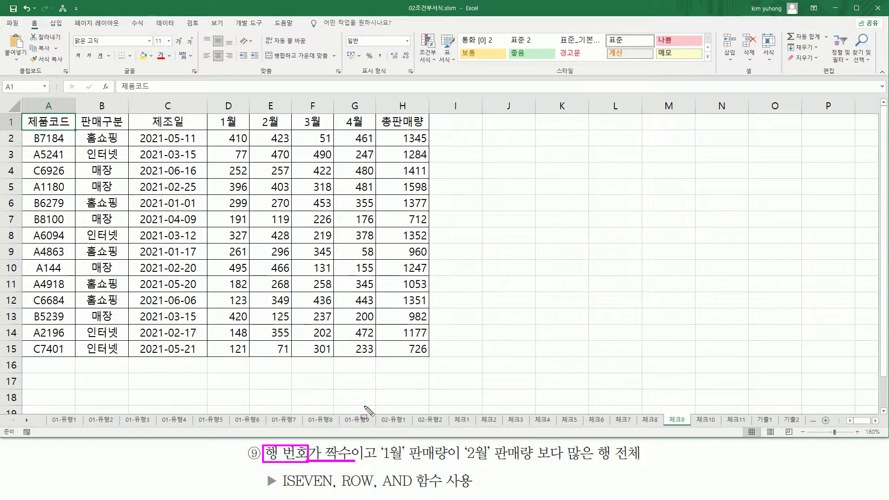
pyautogui.moveTo(342, 471)
pyautogui.mouseDown()
pyautogui.moveTo(341, 493)
pyautogui.moveTo(373, 470)
pyautogui.moveTo(374, 494)
pyautogui.mouseUp()
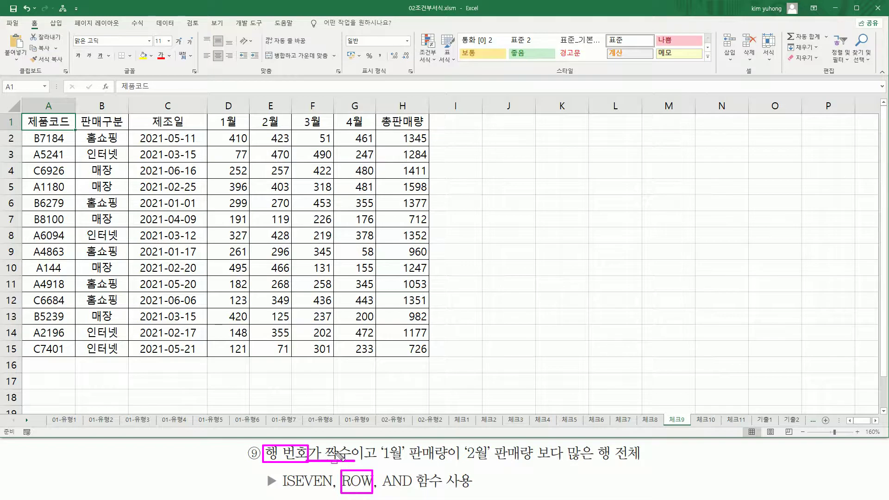
pyautogui.moveTo(280, 490); pyautogui.dragTo(333, 489)
pyautogui.moveTo(381, 462); pyautogui.dragTo(407, 462)
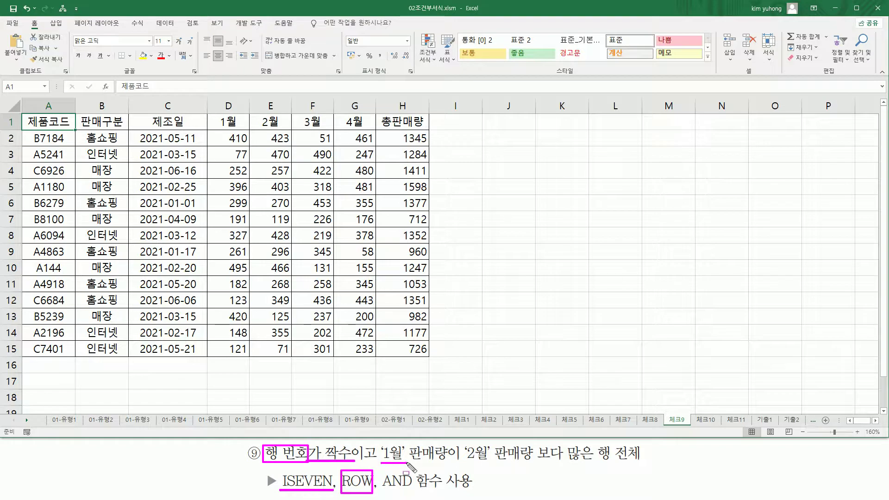
pyautogui.moveTo(464, 461); pyautogui.dragTo(490, 461)
pyautogui.moveTo(226, 129)
pyautogui.mouseDown()
pyautogui.moveTo(246, 224)
pyautogui.moveTo(247, 361)
pyautogui.mouseUp()
pyautogui.moveTo(272, 133)
pyautogui.mouseDown()
pyautogui.moveTo(292, 275)
pyautogui.moveTo(293, 363)
pyautogui.moveTo(272, 362)
pyautogui.mouseUp()
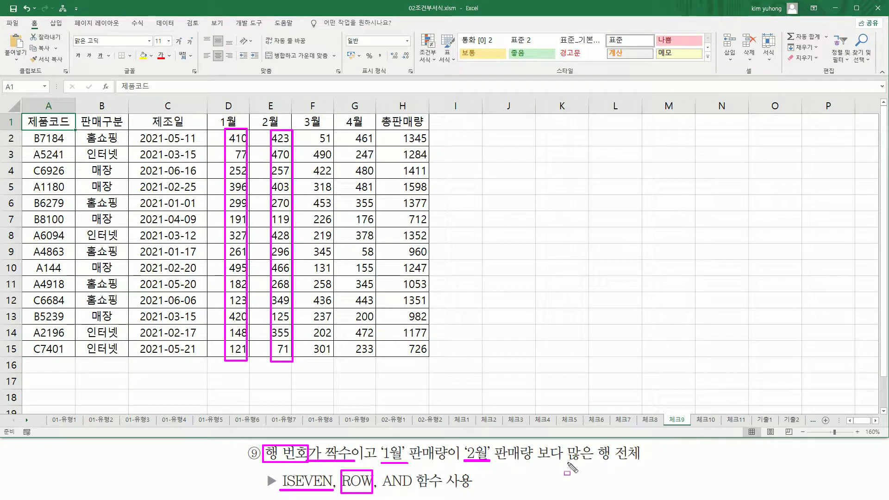
pyautogui.moveTo(564, 462); pyautogui.dragTo(594, 462)
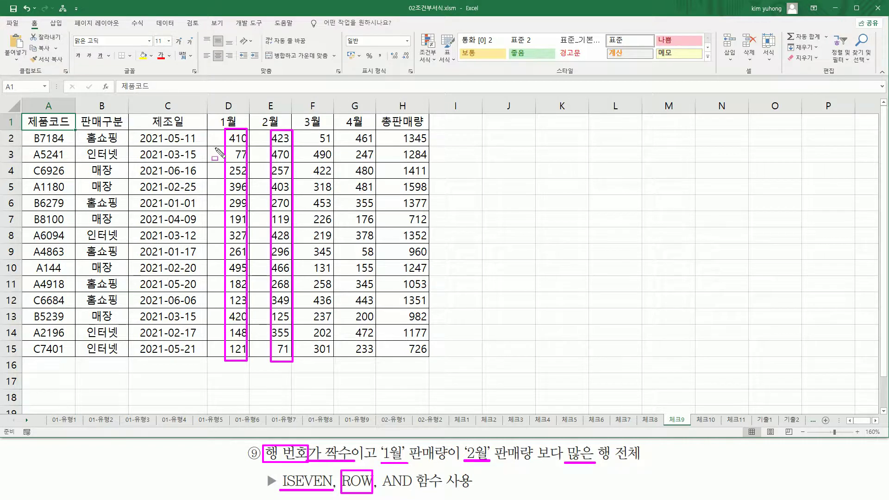
pyautogui.press('e')
# Step: Box the two conditions of exercise 9, underline 이고 and 행 전체, box AND, and clear the marks
pyautogui.moveTo(262, 440)
pyautogui.mouseDown()
pyautogui.moveTo(276, 453)
pyautogui.moveTo(350, 463)
pyautogui.moveTo(389, 456)
pyautogui.moveTo(593, 464)
pyautogui.mouseUp()
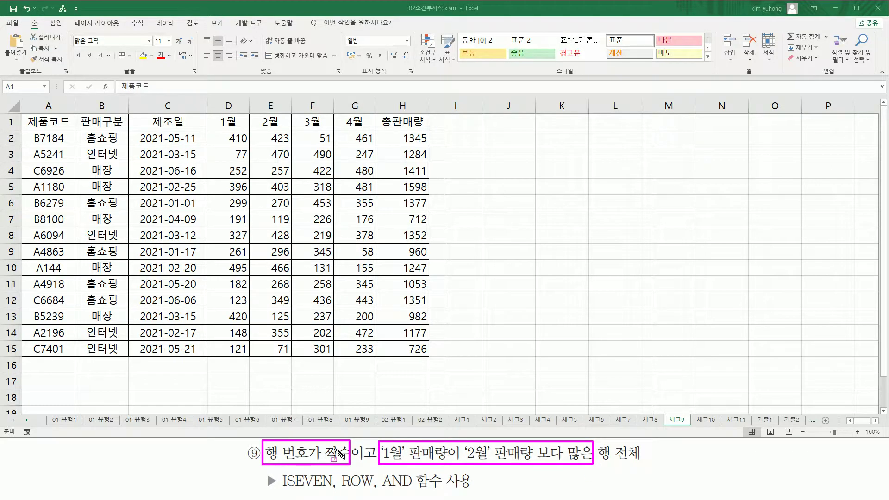
pyautogui.moveTo(352, 461); pyautogui.dragTo(375, 461)
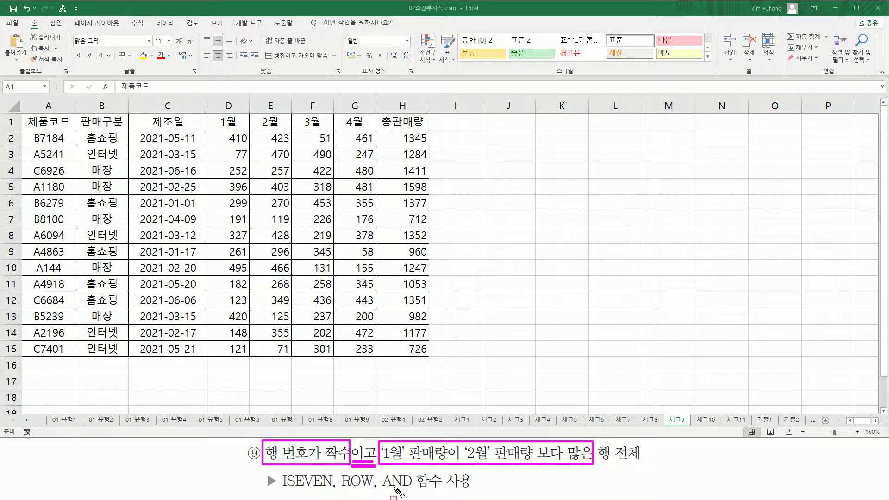
pyautogui.moveTo(383, 485)
pyautogui.mouseDown()
pyautogui.moveTo(414, 471)
pyautogui.moveTo(404, 478)
pyautogui.mouseUp()
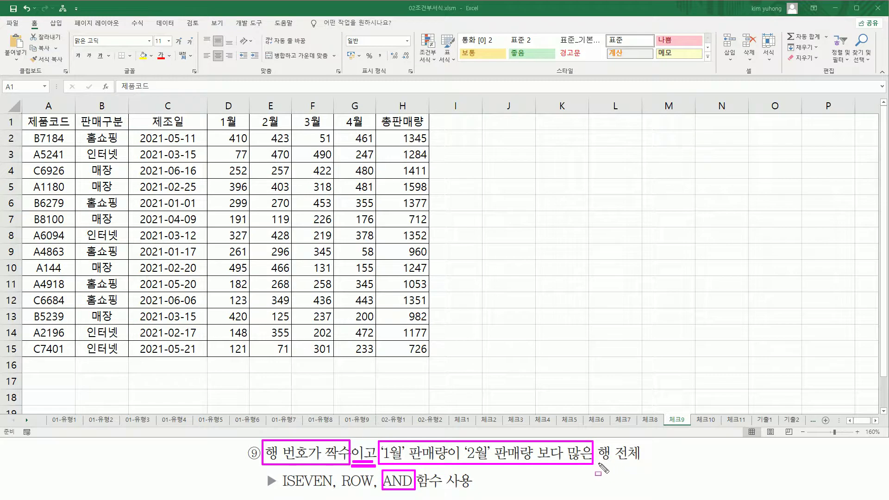
pyautogui.moveTo(596, 461); pyautogui.dragTo(640, 461)
pyautogui.press('Escape')
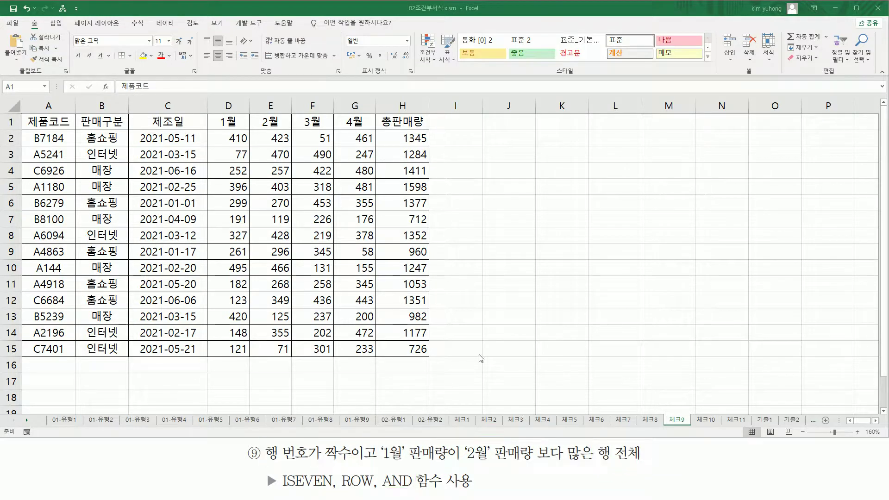
# Step: Create a new conditional formatting rule for A2:H15 on 체크9 that uses a formula to determine the cells
pyautogui.click(49, 139)
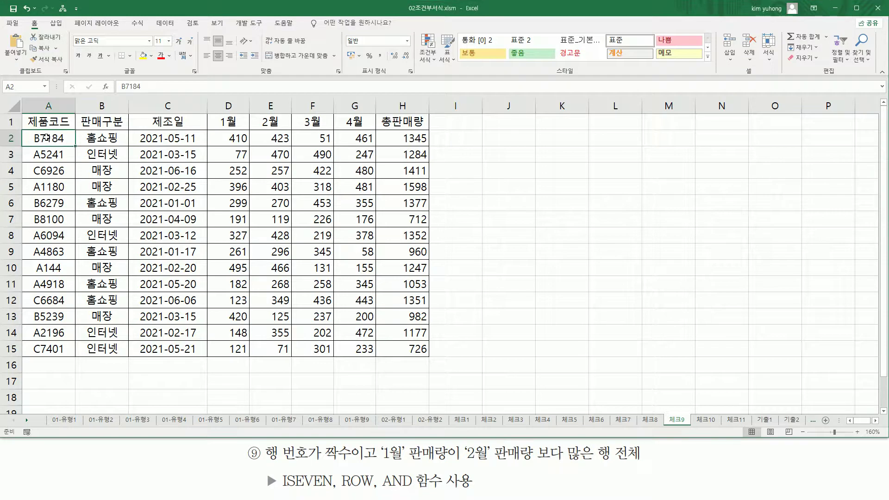
pyautogui.moveTo(49, 138)
pyautogui.mouseDown()
pyautogui.moveTo(356, 241)
pyautogui.moveTo(410, 348)
pyautogui.mouseUp()
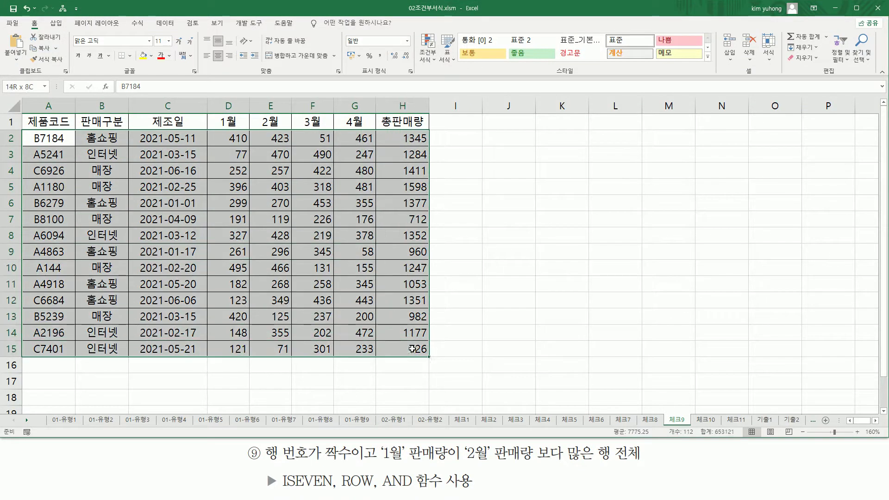
pyautogui.click(426, 55)
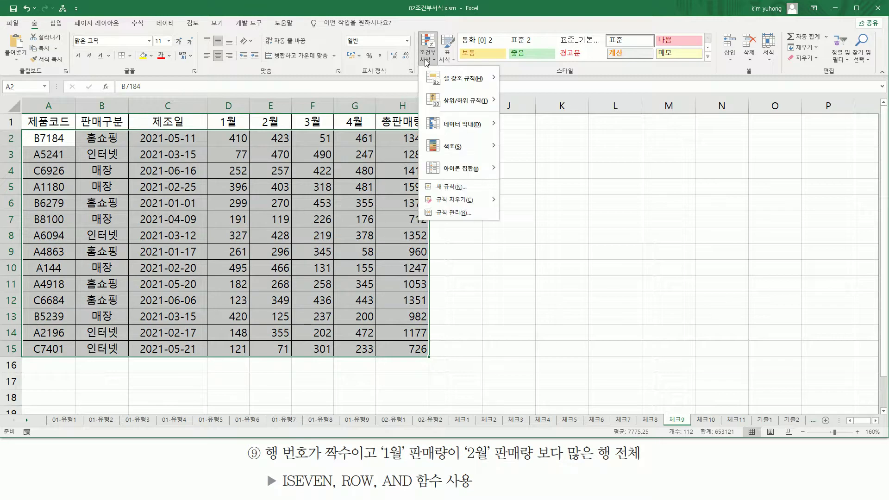
pyautogui.click(441, 186)
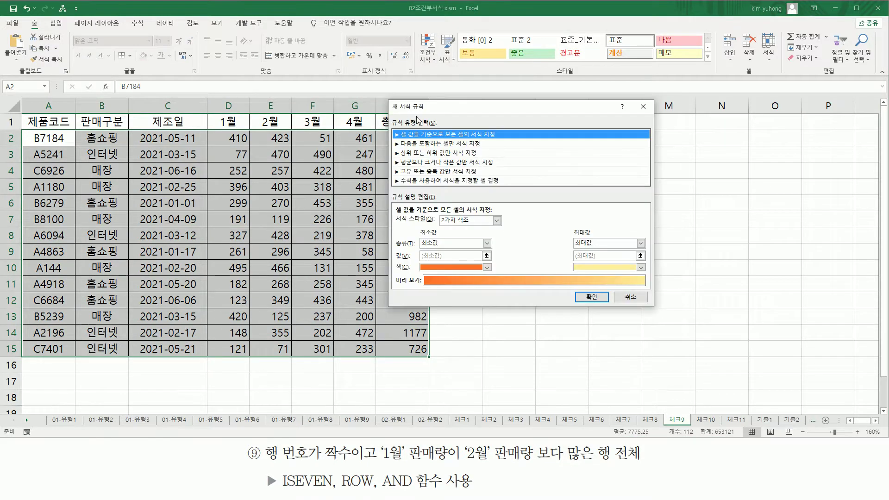
pyautogui.click(444, 180)
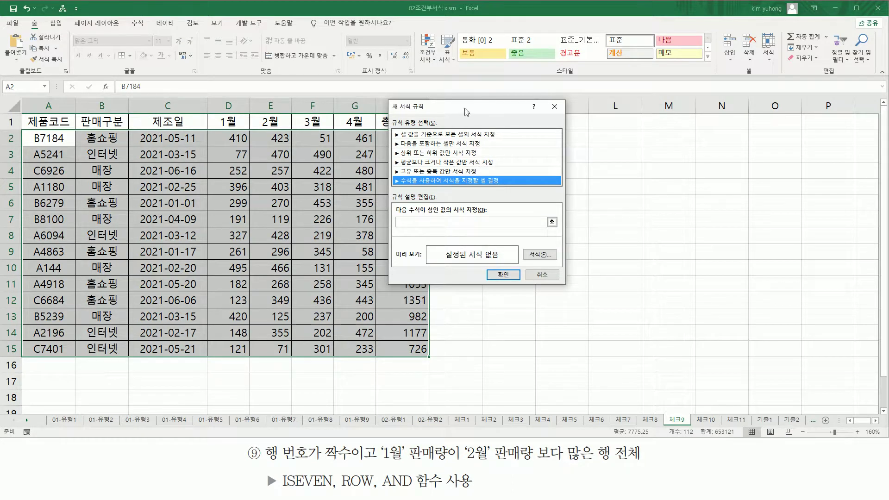
# Step: Begin the rule formula with AND and the first condition ISEVEN( ROW() ), underline ROW() in it, and clear the mark
pyautogui.click(424, 221)
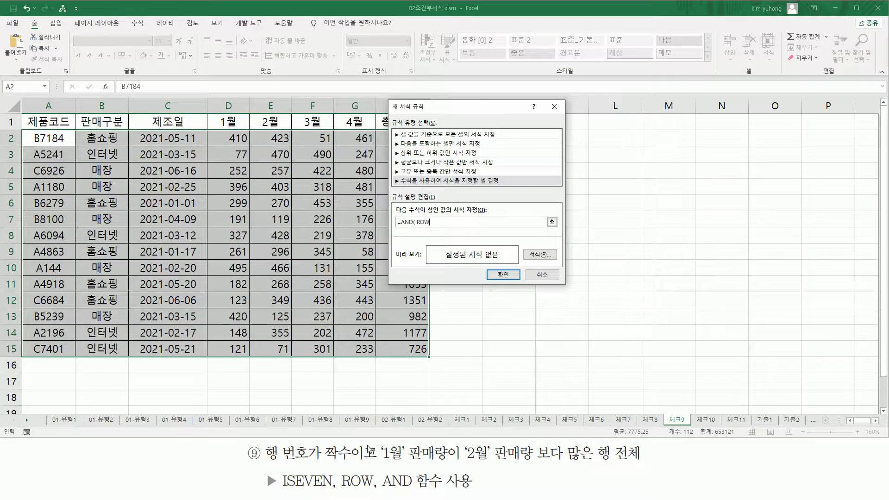
pyautogui.write(')')
pyautogui.write('ISEVE')
pyautogui.write('N(')
pyautogui.click(479, 222)
pyautogui.write(')')
pyautogui.moveTo(439, 226); pyautogui.dragTo(453, 226)
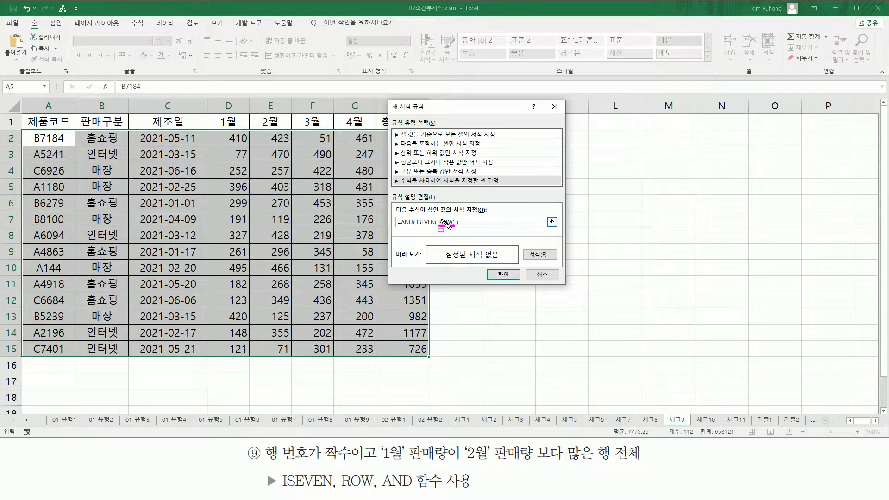
pyautogui.press('Escape')
# Step: Add the second condition comparing the 1월 and 2월 cells with only the columns absolute, completing =AND( ISEVEN( ROW() ) , $D2>$E2 )
pyautogui.click(240, 138)
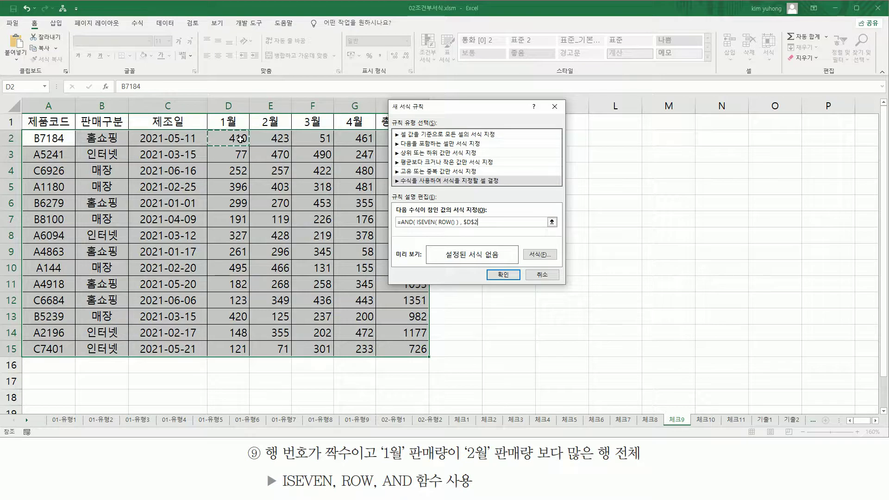
pyautogui.write('>')
pyautogui.click(279, 139)
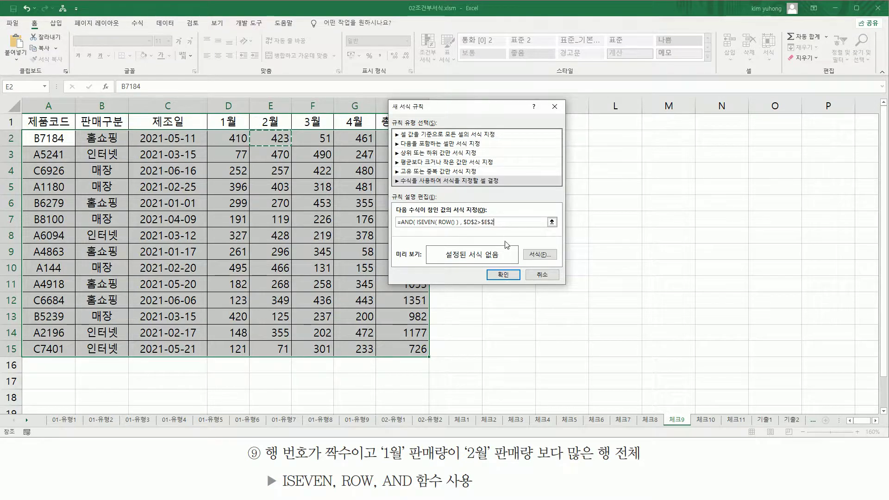
pyautogui.click(469, 221)
pyautogui.press('F4')
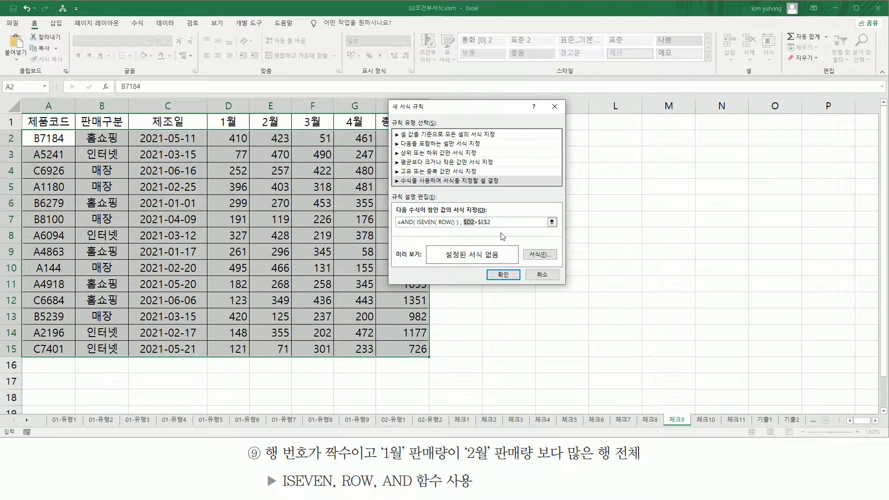
pyautogui.click(488, 221)
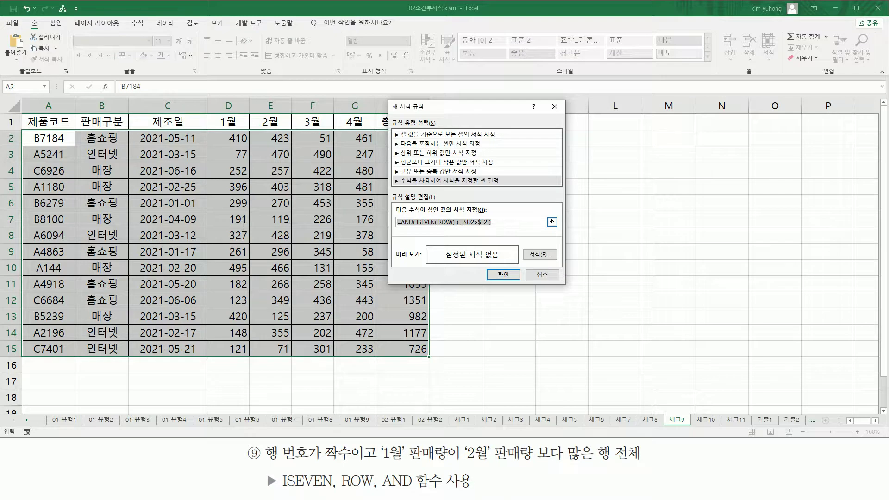
# Step: Format matching rows with the 굵은 기울임꼴 font style in red and apply the rule
pyautogui.click(538, 255)
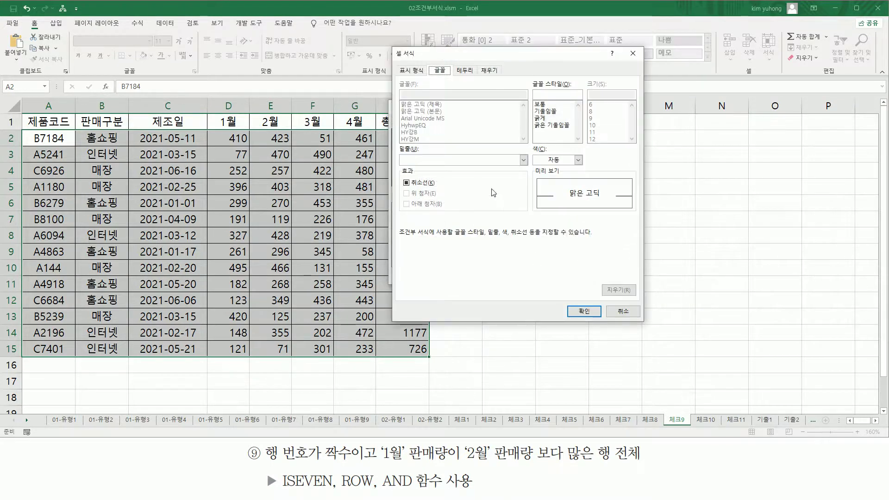
pyautogui.click(550, 125)
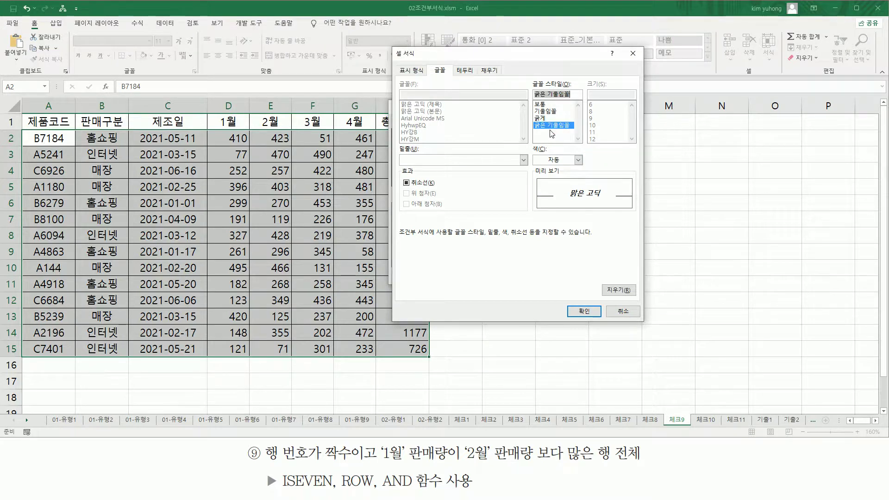
pyautogui.click(557, 160)
pyautogui.click(546, 263)
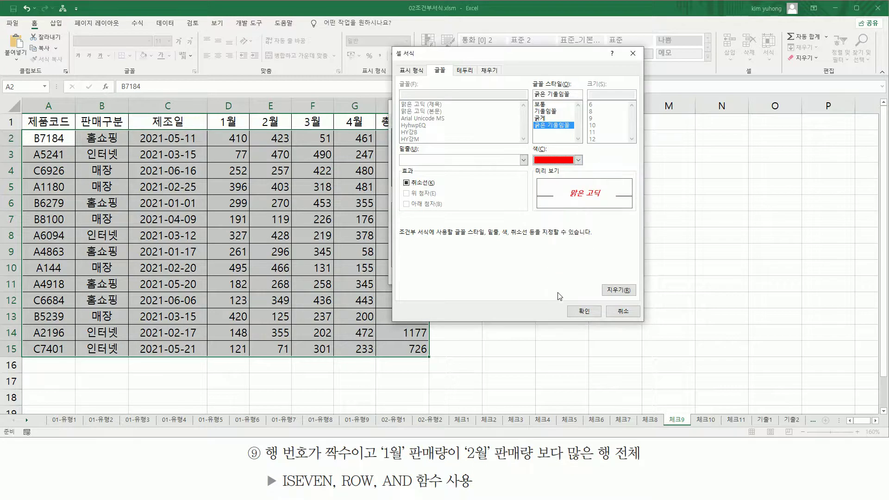
pyautogui.click(584, 311)
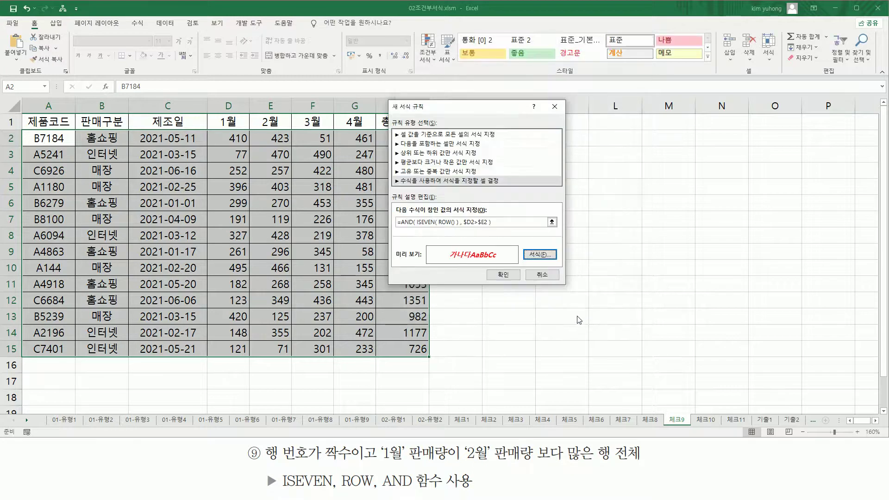
pyautogui.click(511, 276)
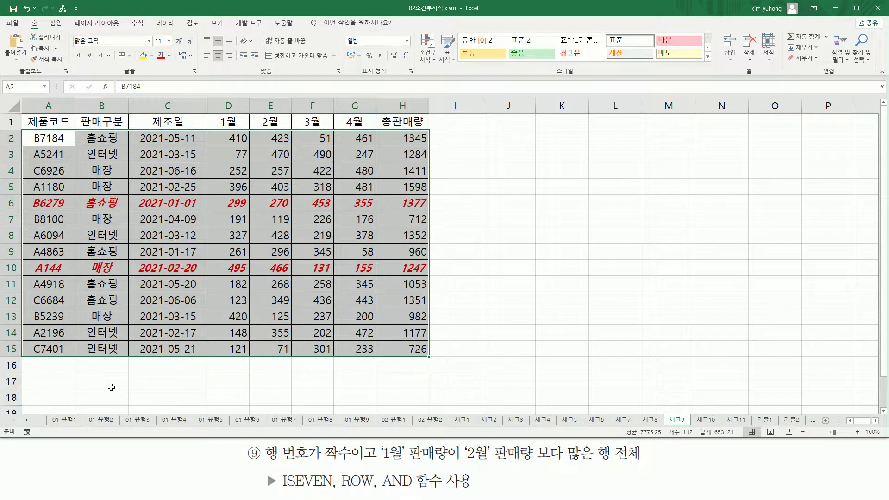
# Step: Record the rule formula =AND( ISEVEN( ROW() ) , $D2>$E2 ) as text in cell B17
pyautogui.click(111, 387)
pyautogui.hotkey('ctrl', 'v')
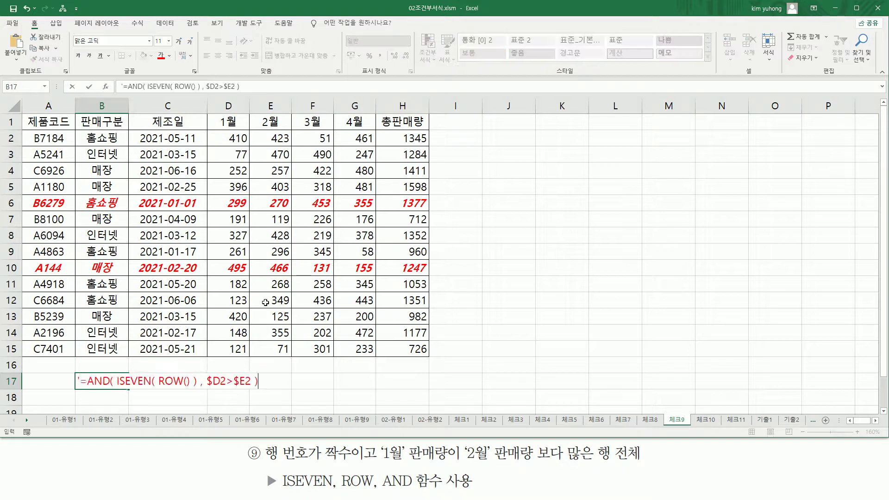
pyautogui.press('Return')
# Step: Box ROW() and the ISEVEN condition in B17's formula, underline $D2 and $E2, and clear the marks
pyautogui.moveTo(155, 388)
pyautogui.mouseDown()
pyautogui.moveTo(192, 392)
pyautogui.moveTo(190, 377)
pyautogui.mouseUp()
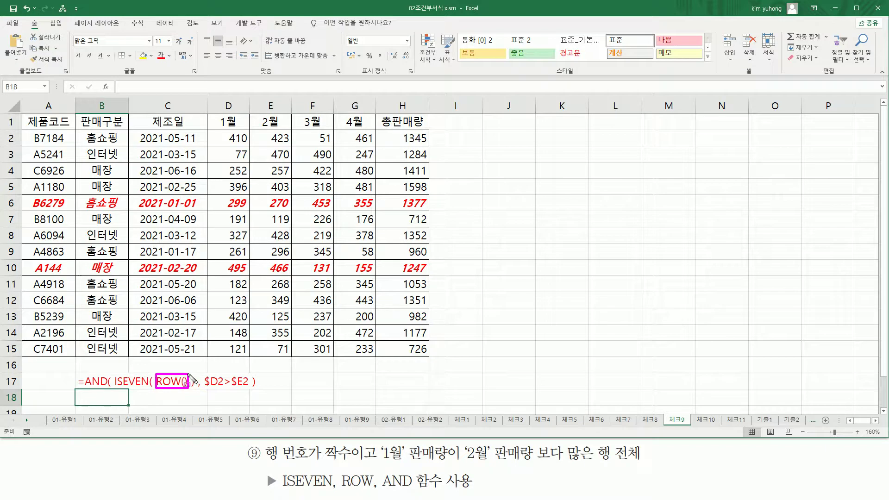
pyautogui.moveTo(116, 369)
pyautogui.mouseDown()
pyautogui.moveTo(141, 395)
pyautogui.moveTo(251, 388)
pyautogui.mouseUp()
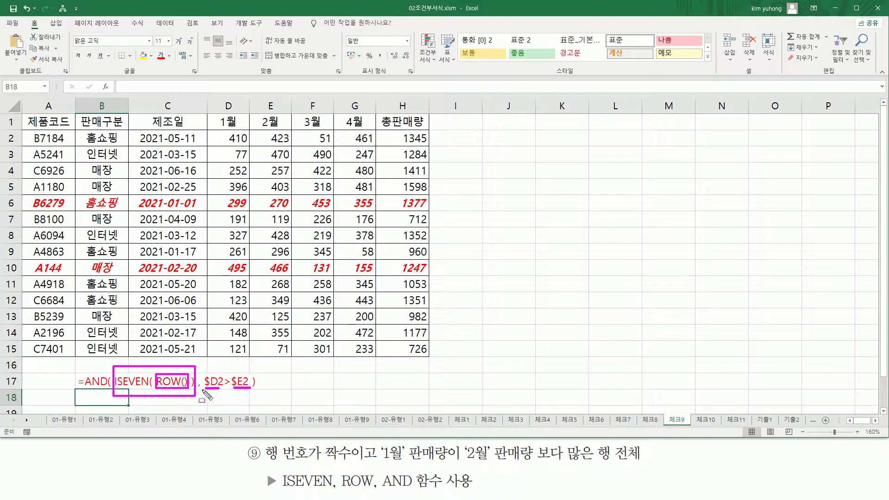
pyautogui.press('Escape')
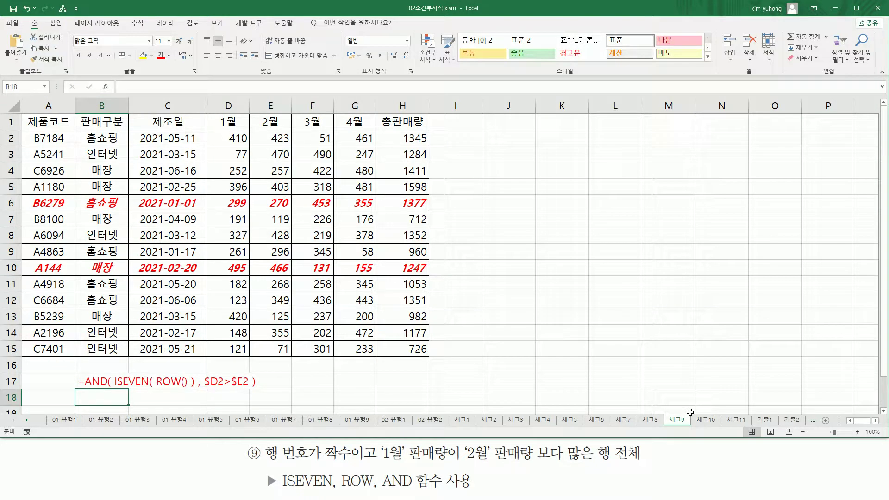
# Step: Go to sheet 체크10 and mark 열 번호, 3으로 나눈, 나머지, 짝수 and 열 전체 with COLUMN, MOD and ISEVEN, clearing the marks
pyautogui.click(702, 418)
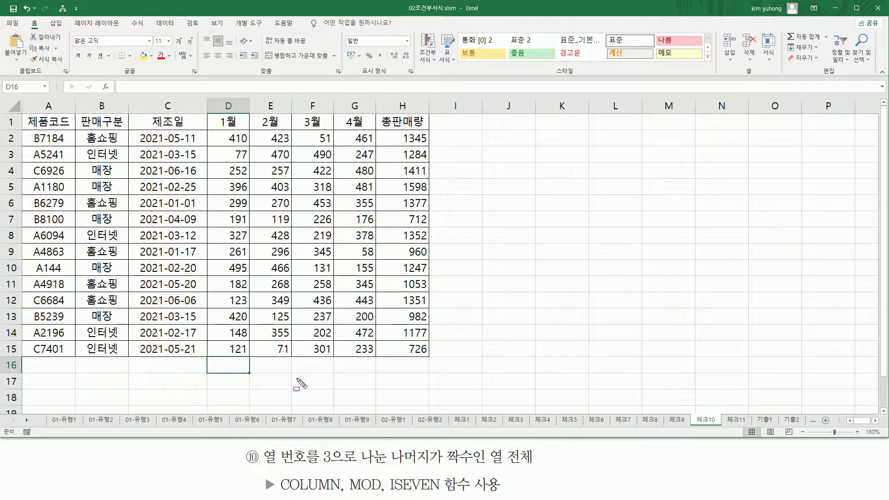
pyautogui.moveTo(262, 466); pyautogui.dragTo(306, 467)
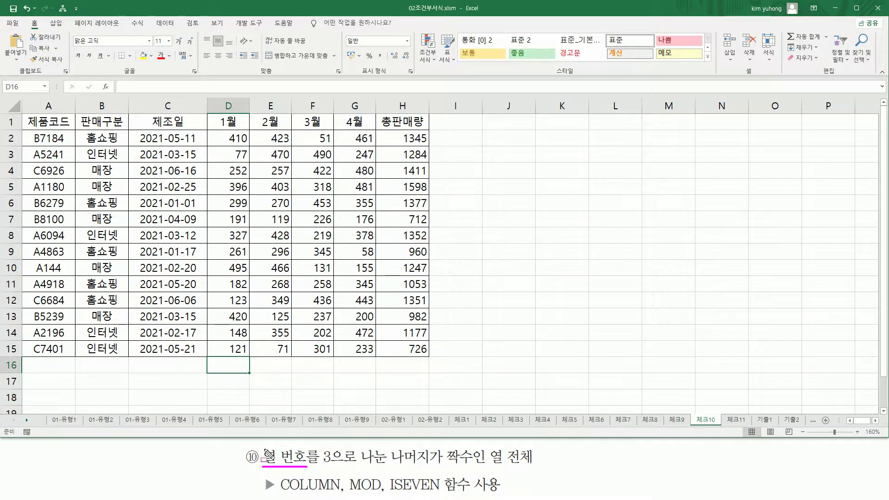
pyautogui.moveTo(280, 473)
pyautogui.mouseDown()
pyautogui.moveTo(350, 495)
pyautogui.moveTo(339, 495)
pyautogui.mouseUp()
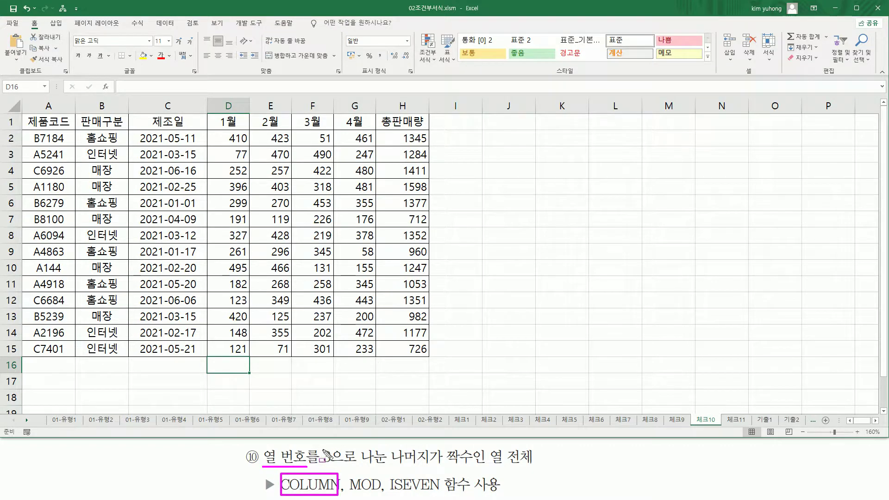
pyautogui.moveTo(318, 446)
pyautogui.mouseDown()
pyautogui.moveTo(326, 463)
pyautogui.moveTo(365, 475)
pyautogui.moveTo(387, 467)
pyautogui.mouseUp()
pyautogui.moveTo(385, 464); pyautogui.dragTo(428, 464)
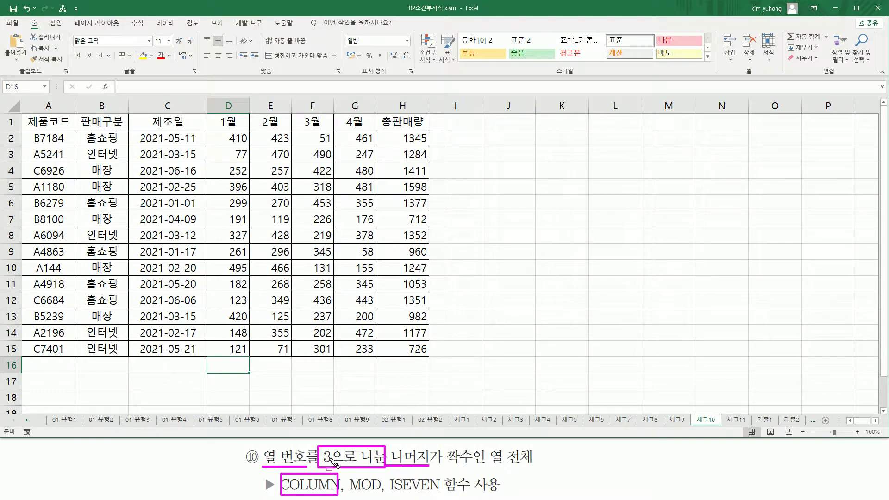
pyautogui.moveTo(350, 493); pyautogui.dragTo(380, 493)
pyautogui.moveTo(445, 448); pyautogui.dragTo(473, 468)
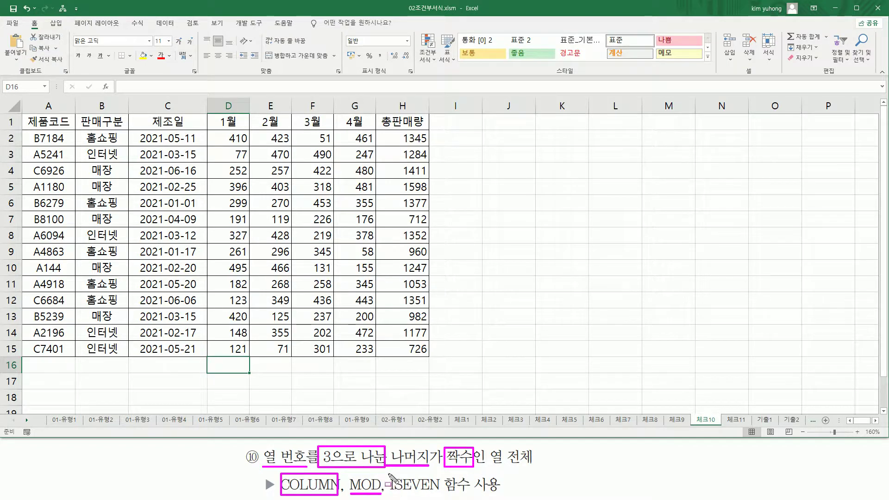
pyautogui.moveTo(387, 472); pyautogui.dragTo(444, 495)
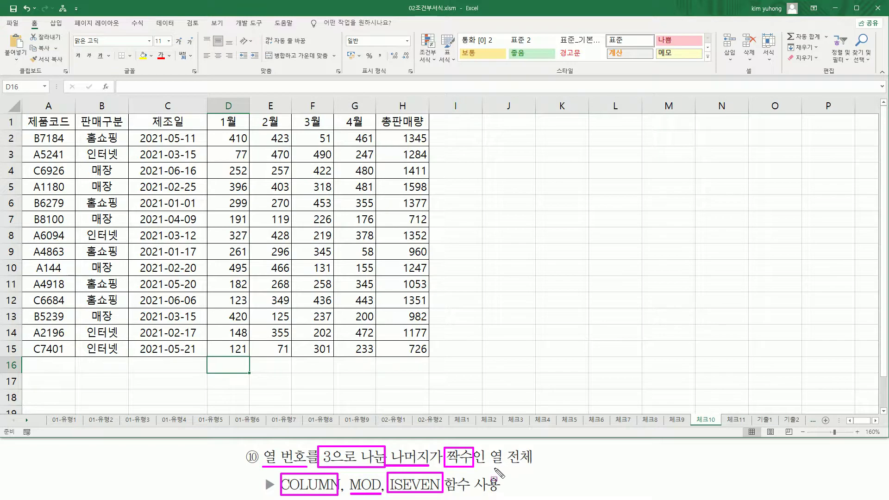
pyautogui.moveTo(490, 466)
pyautogui.mouseDown()
pyautogui.moveTo(540, 465)
pyautogui.moveTo(536, 447)
pyautogui.mouseUp()
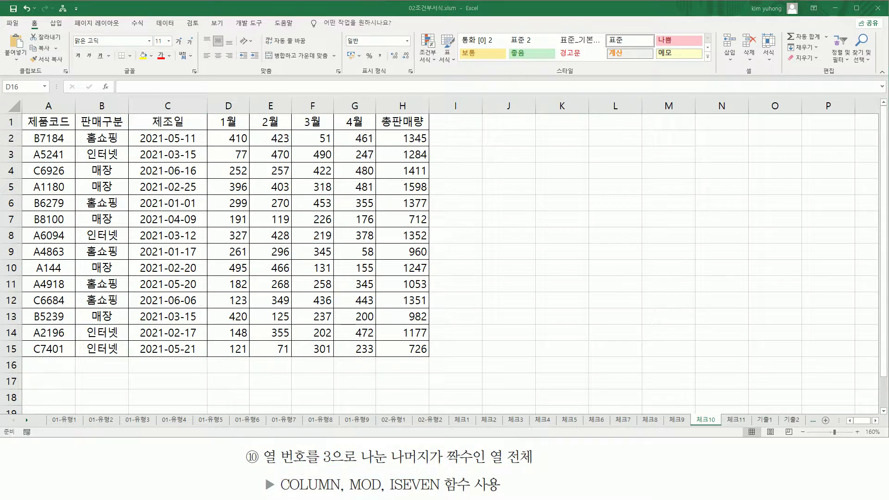
# Step: Select A1:H15 including the header row, box 열 전체 and the table range, and clear the marks
pyautogui.click(32, 121)
pyautogui.moveTo(31, 121); pyautogui.dragTo(410, 343)
pyautogui.moveTo(447, 333)
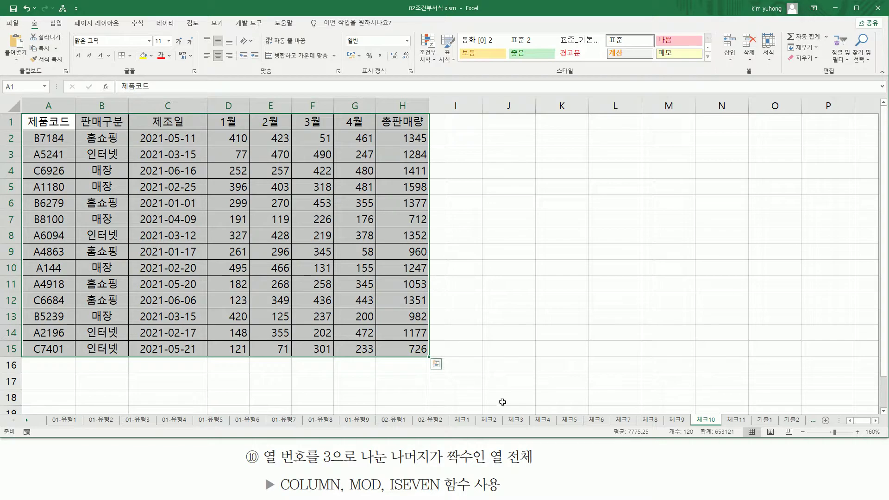
pyautogui.moveTo(489, 445); pyautogui.dragTo(537, 469)
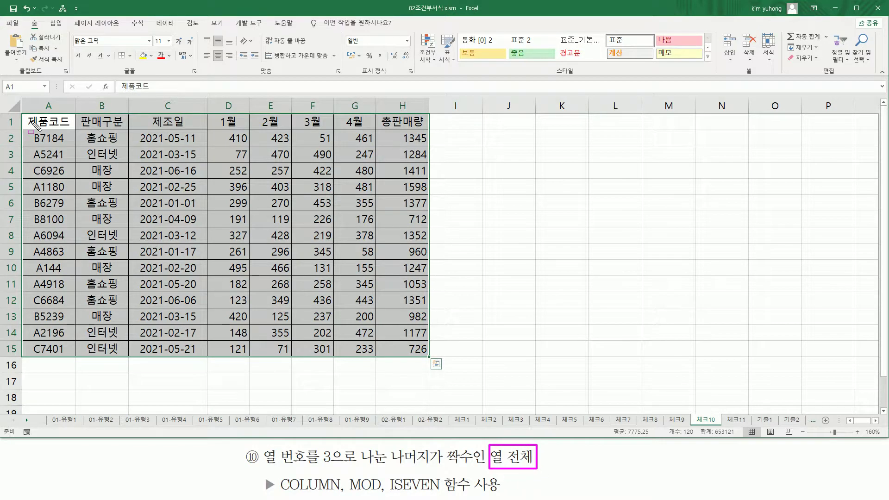
pyautogui.moveTo(25, 113)
pyautogui.mouseDown()
pyautogui.moveTo(194, 127)
pyautogui.moveTo(409, 354)
pyautogui.moveTo(426, 355)
pyautogui.mouseUp()
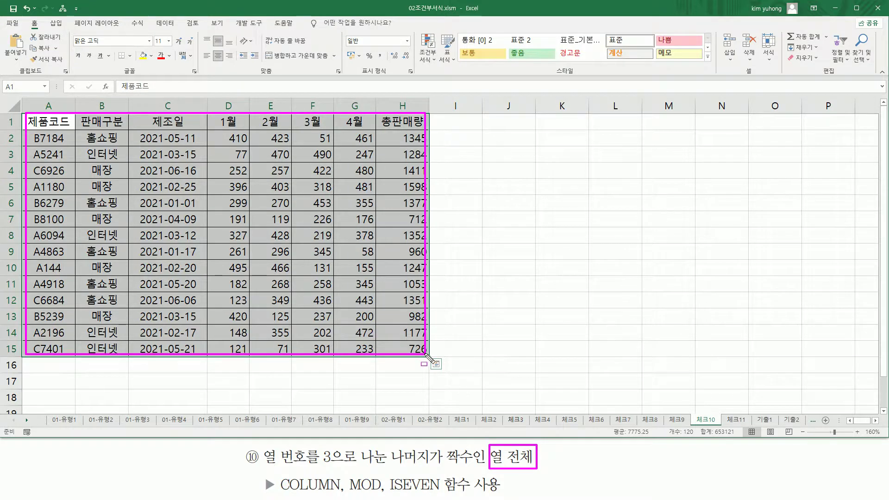
pyautogui.press('Escape')
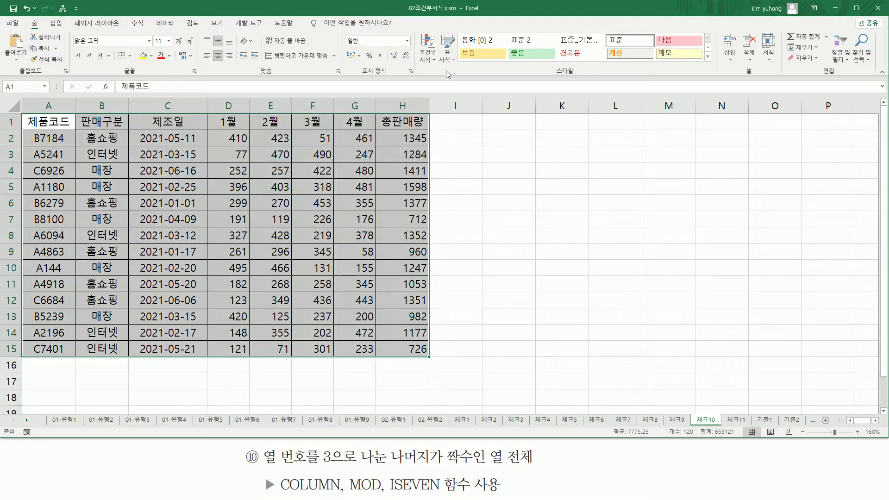
# Step: Create a new conditional formatting rule for A1:H15 that uses a formula to determine the cells
pyautogui.click(427, 58)
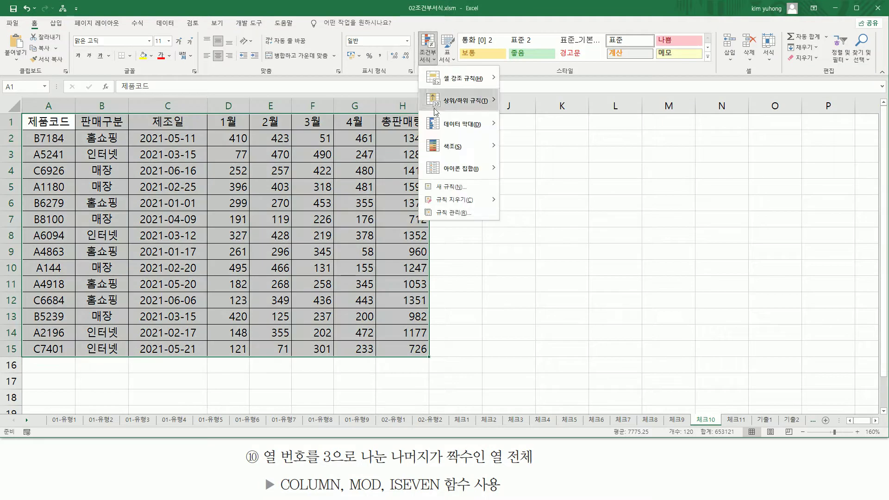
pyautogui.click(446, 188)
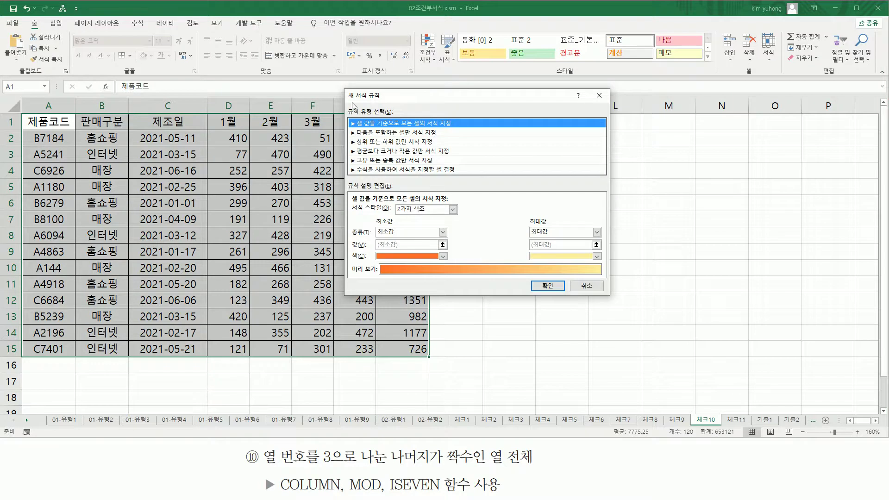
pyautogui.click(373, 169)
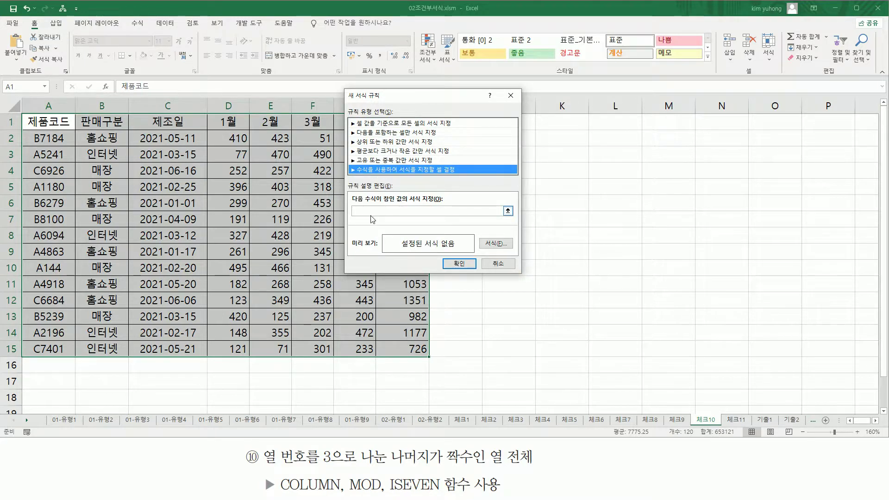
# Step: Enter the rule formula =MOD( COLUMN() , 3 ), box 짝수 in the exercise text, and clear the mark
pyautogui.click(390, 211)
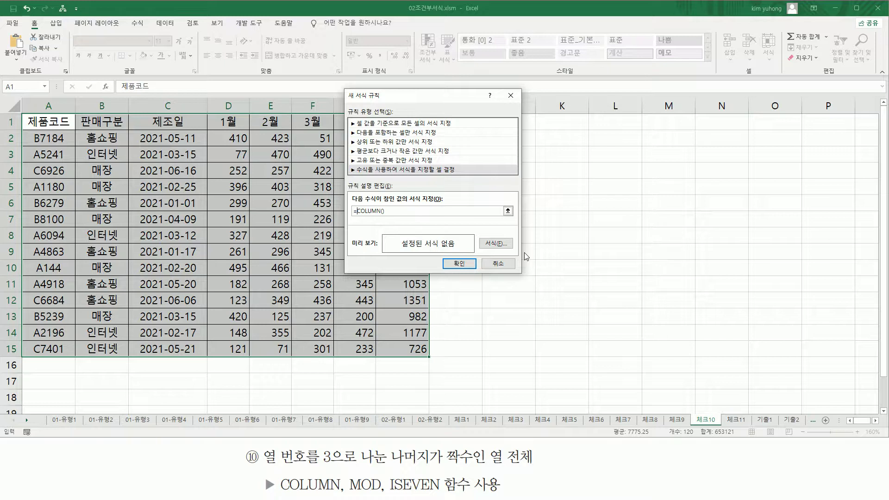
pyautogui.write('MOD(')
pyautogui.keyDown('shift'); pyautogui.click(427, 211); pyautogui.keyUp('shift')
pyautogui.click(412, 212)
pyautogui.moveTo(443, 447); pyautogui.dragTo(475, 466)
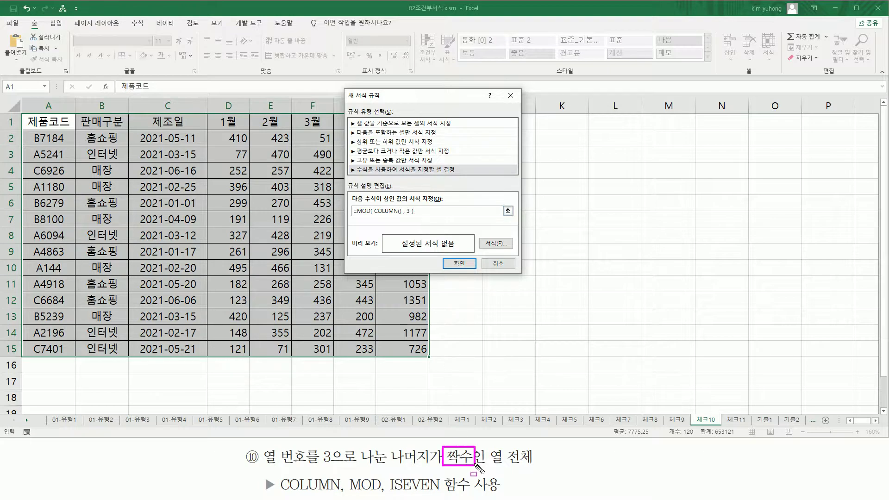
pyautogui.press('Escape')
# Step: Wrap the MOD expression in ISEVEN so the rule formula reads =ISEVEN( MOD( COLUMN() , 3 ) )
pyautogui.click(360, 211)
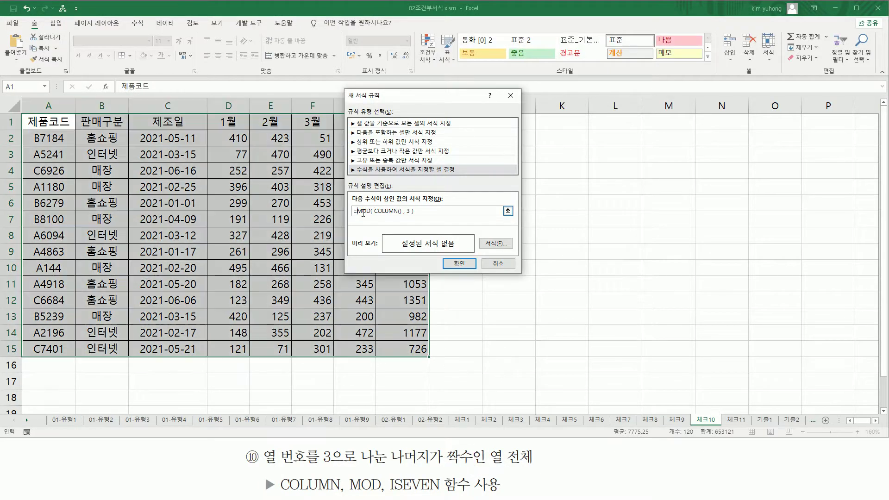
pyautogui.write('ISEV')
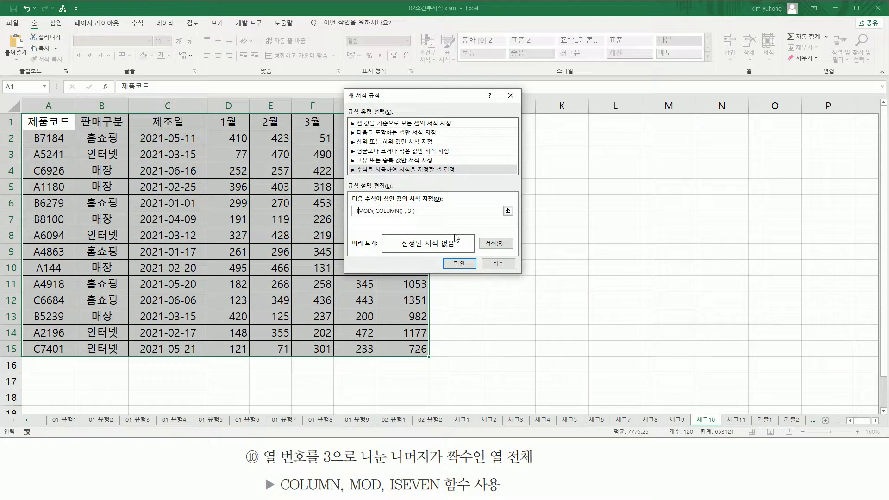
pyautogui.write('EN')
pyautogui.press('BackSpace')
pyautogui.write('(')
pyautogui.moveTo(457, 212); pyautogui.dragTo(127, 211)
pyautogui.click(405, 228)
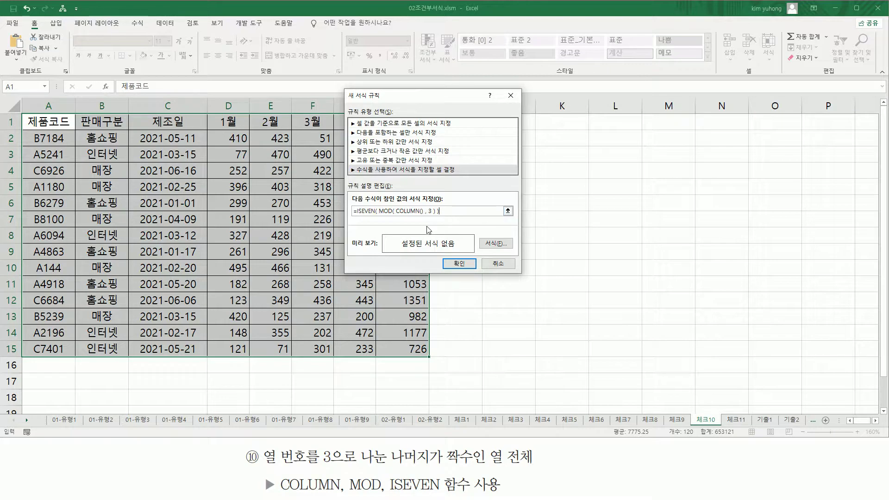
# Step: Set the rule's format to bold italic (굵은 기울임꼴) red font and apply the rule to A1:H15
pyautogui.click(499, 246)
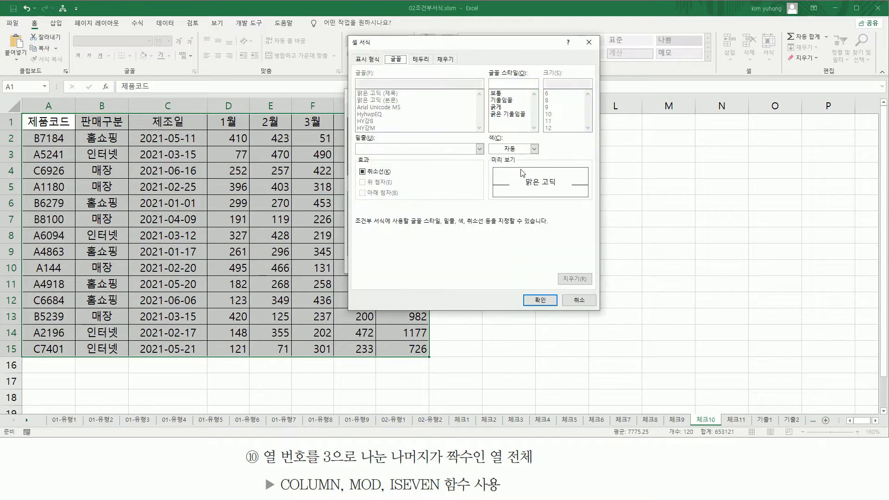
pyautogui.click(502, 114)
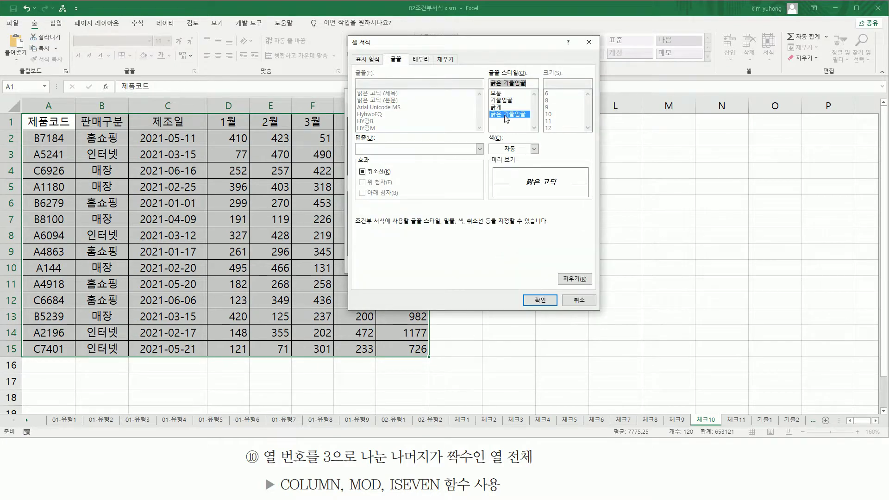
pyautogui.click(507, 154)
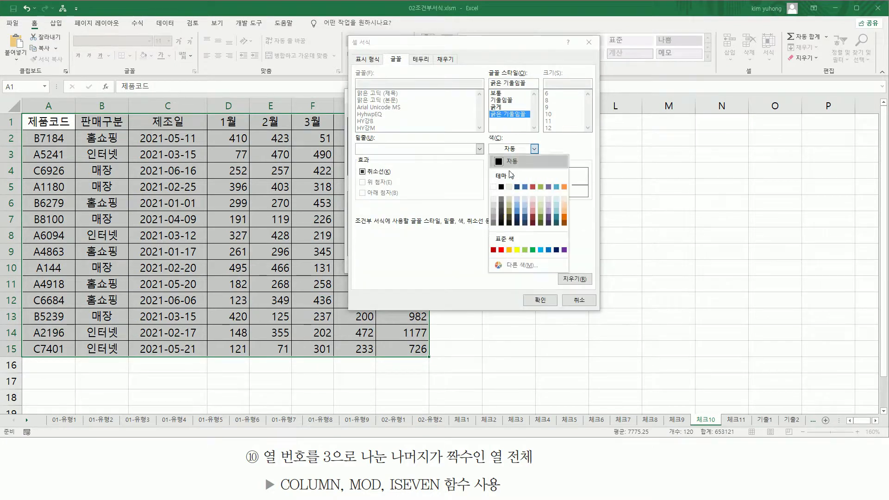
pyautogui.click(503, 248)
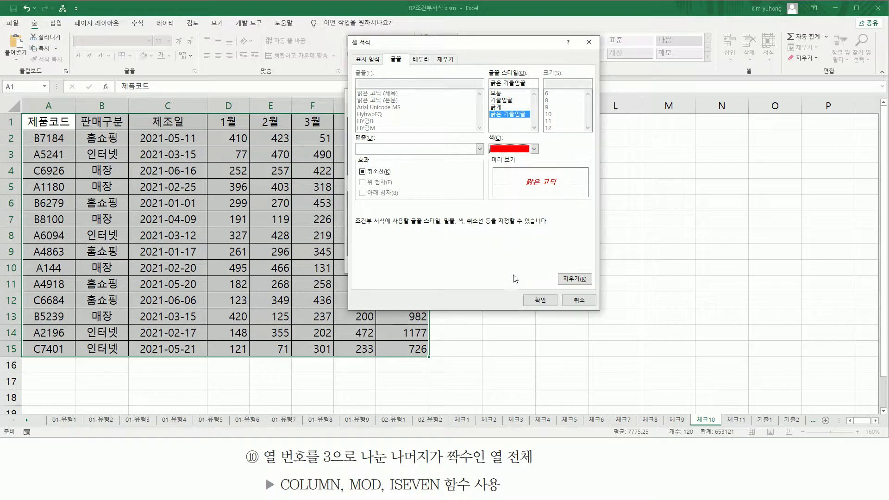
pyautogui.click(540, 301)
pyautogui.click(533, 302)
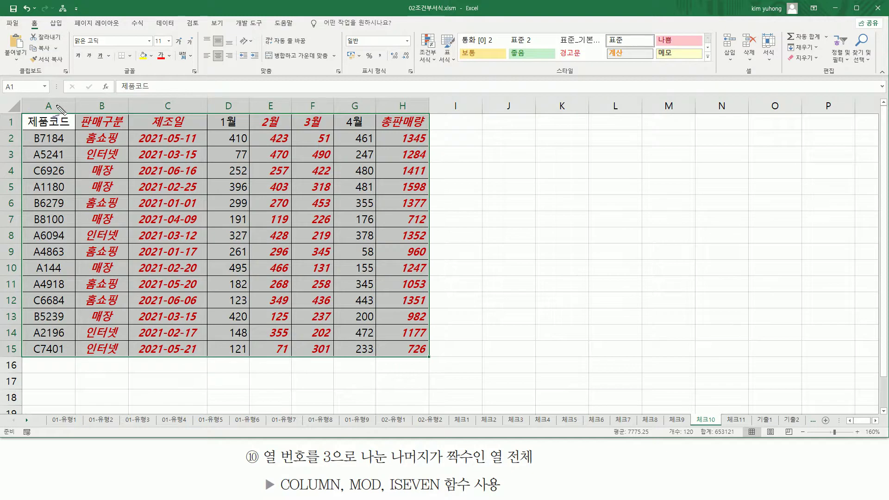
# Step: Write the column numbers 1 to 8 over the headings of columns A to H
pyautogui.moveTo(59, 95)
pyautogui.mouseDown()
pyautogui.moveTo(59, 111)
pyautogui.moveTo(124, 106)
pyautogui.mouseUp()
pyautogui.moveTo(186, 95)
pyautogui.mouseDown()
pyautogui.moveTo(193, 102)
pyautogui.moveTo(184, 109)
pyautogui.mouseUp()
pyautogui.moveTo(241, 94)
pyautogui.mouseDown()
pyautogui.moveTo(248, 105)
pyautogui.moveTo(240, 112)
pyautogui.mouseUp()
pyautogui.moveTo(282, 91)
pyautogui.mouseDown()
pyautogui.moveTo(274, 108)
pyautogui.moveTo(288, 97)
pyautogui.moveTo(321, 110)
pyautogui.moveTo(372, 94)
pyautogui.moveTo(369, 115)
pyautogui.mouseUp()
pyautogui.moveTo(365, 123); pyautogui.dragTo(372, 121)
pyautogui.moveTo(428, 94)
pyautogui.mouseDown()
pyautogui.moveTo(415, 98)
pyautogui.moveTo(421, 111)
pyautogui.moveTo(431, 103)
pyautogui.moveTo(423, 94)
pyautogui.mouseUp()
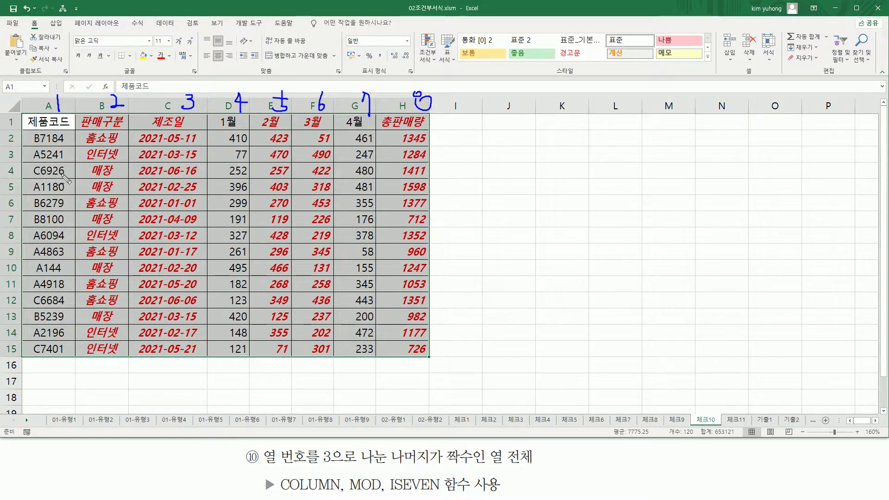
# Step: Write each column number's remainder after division by 3 (1, 2, 0, 1, 2, 0, 1, 2) over columns A to H
pyautogui.moveTo(50, 138); pyautogui.dragTo(48, 181)
pyautogui.moveTo(93, 141)
pyautogui.mouseDown()
pyautogui.moveTo(115, 158)
pyautogui.moveTo(88, 162)
pyautogui.mouseUp()
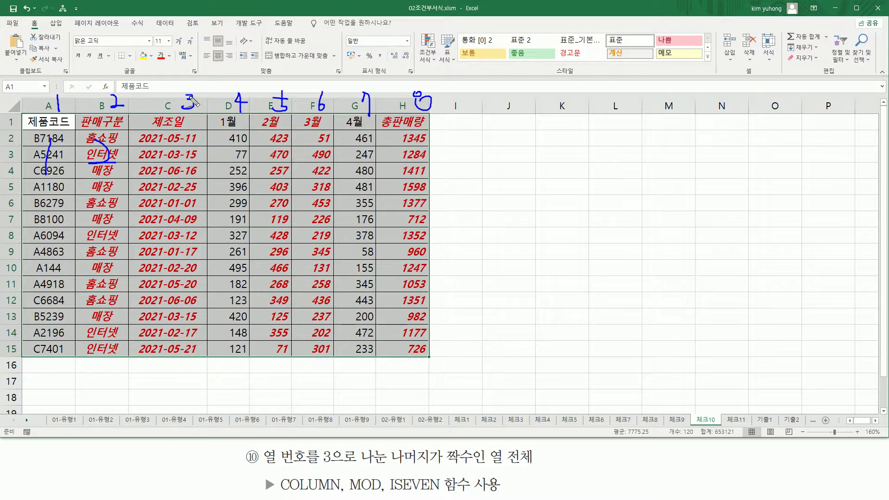
pyautogui.moveTo(171, 139)
pyautogui.mouseDown()
pyautogui.moveTo(186, 149)
pyautogui.moveTo(172, 162)
pyautogui.moveTo(158, 148)
pyautogui.moveTo(175, 136)
pyautogui.mouseUp()
pyautogui.moveTo(240, 118)
pyautogui.mouseDown()
pyautogui.moveTo(227, 170)
pyautogui.moveTo(271, 148)
pyautogui.moveTo(262, 158)
pyautogui.moveTo(290, 156)
pyautogui.moveTo(320, 136)
pyautogui.mouseUp()
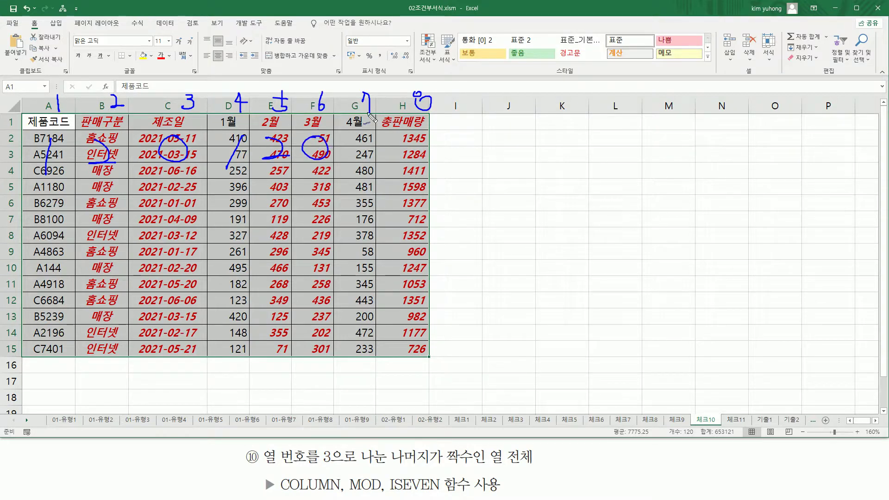
pyautogui.moveTo(360, 135)
pyautogui.mouseDown()
pyautogui.moveTo(359, 164)
pyautogui.moveTo(404, 155)
pyautogui.mouseUp()
pyautogui.moveTo(299, 336); pyautogui.dragTo(306, 332)
# Step: Box the even remainders 2 and 0 over columns B, C, E, F and H, and clear the marks
pyautogui.moveTo(90, 131); pyautogui.dragTo(118, 179)
pyautogui.moveTo(154, 119); pyautogui.dragTo(197, 182)
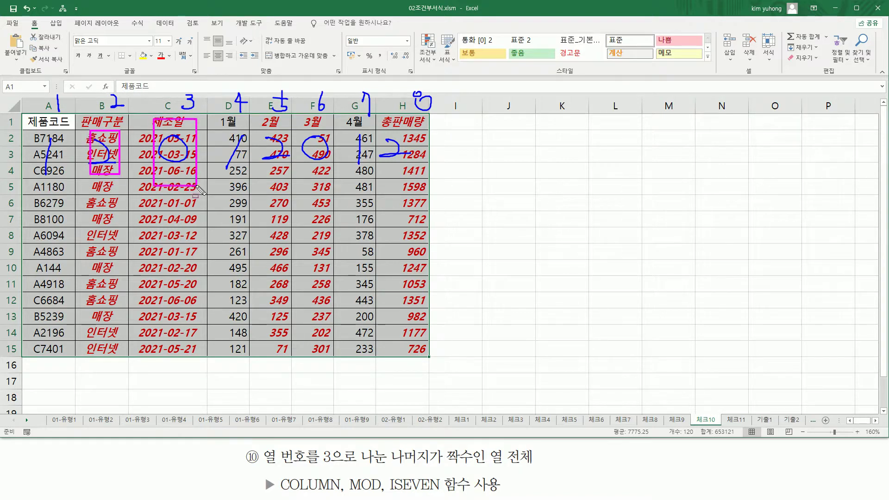
pyautogui.moveTo(261, 132); pyautogui.dragTo(293, 175)
pyautogui.moveTo(295, 134); pyautogui.dragTo(330, 166)
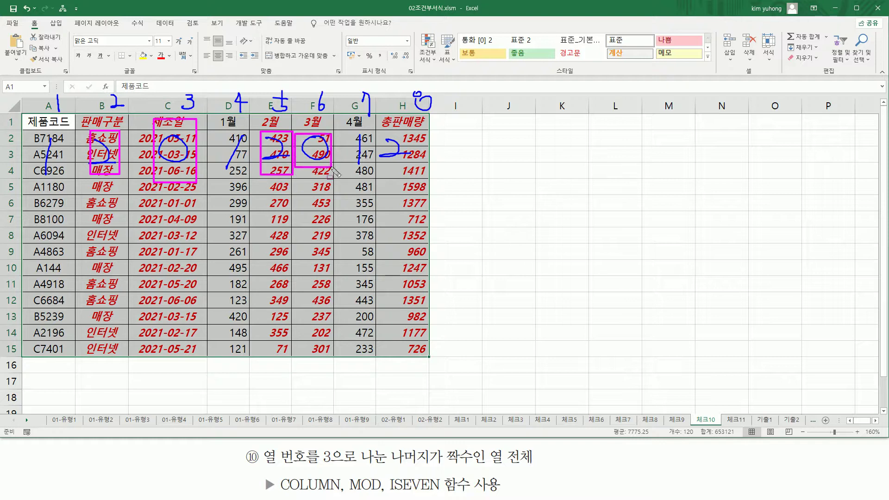
pyautogui.moveTo(381, 129); pyautogui.dragTo(405, 176)
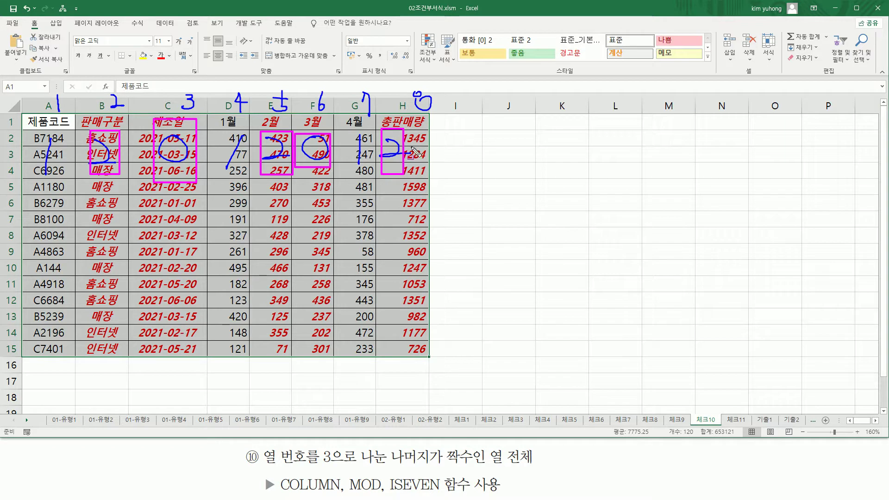
pyautogui.press('Escape')
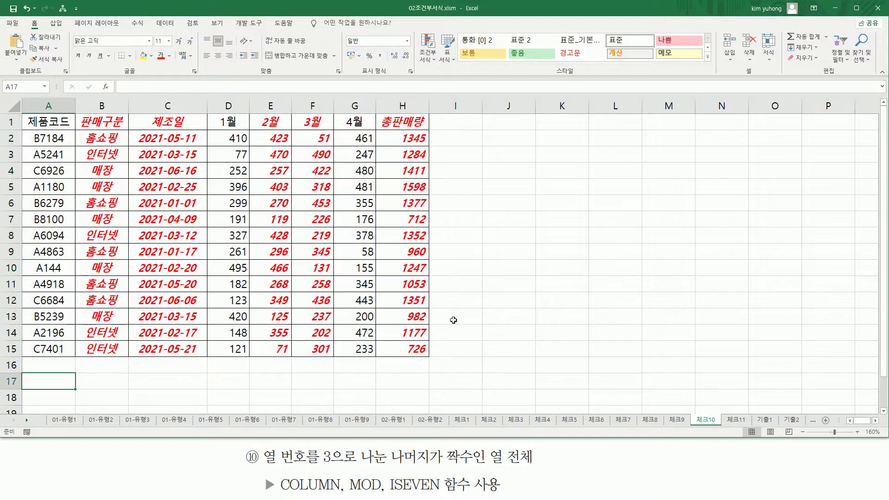
# Step: Enter '=ISEVEN( MOD( COLUMN() , 3 ) ) as text in A17, mark its COLUMN, 3, MOD and ISEVEN parts, and clear the marks
pyautogui.write("'=ISEVEN( MOD( COLUMN() , 3 ) )")
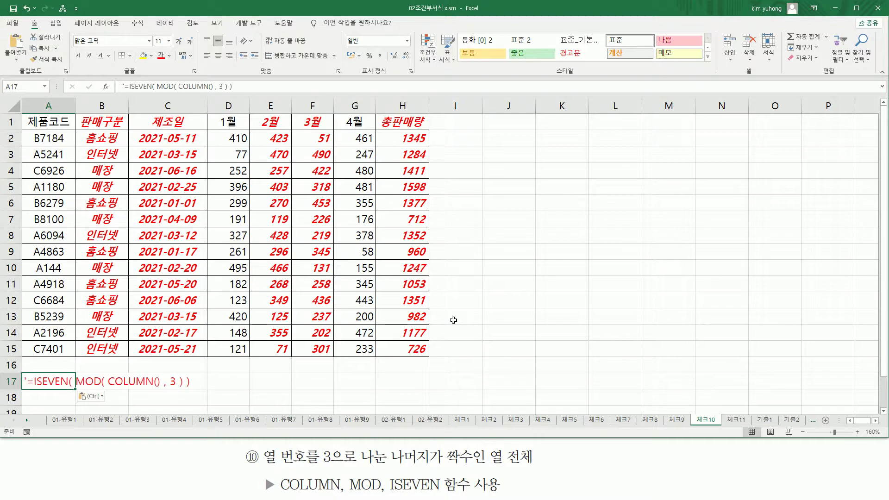
pyautogui.click(463, 319)
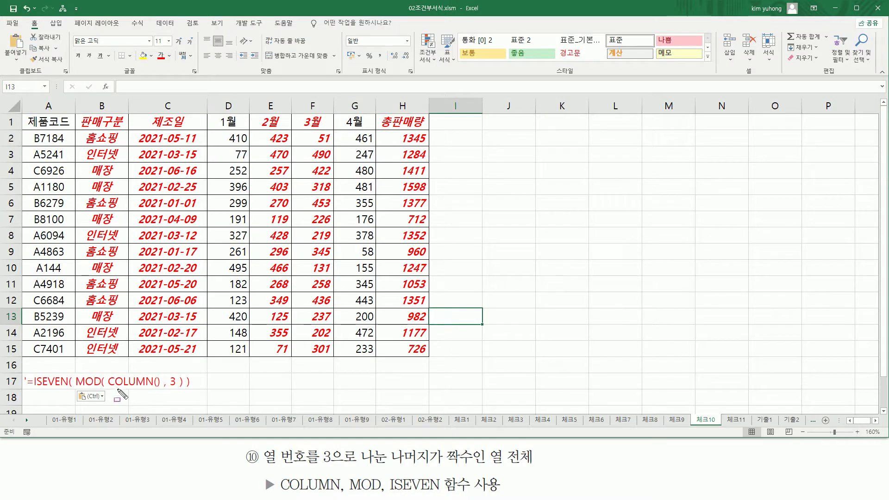
pyautogui.moveTo(110, 387); pyautogui.dragTo(157, 388)
pyautogui.moveTo(110, 372); pyautogui.dragTo(176, 388)
pyautogui.moveTo(76, 366)
pyautogui.mouseDown()
pyautogui.moveTo(148, 392)
pyautogui.moveTo(184, 392)
pyautogui.mouseUp()
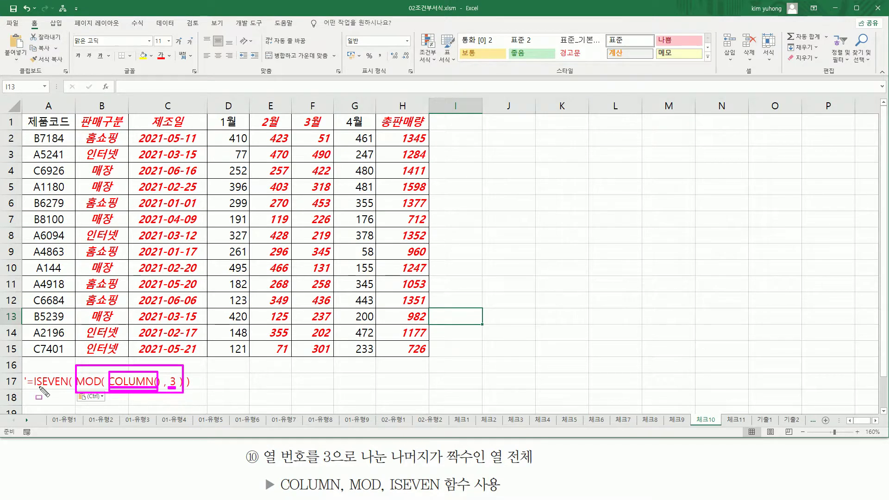
pyautogui.moveTo(34, 387); pyautogui.dragTo(67, 388)
pyautogui.press('Escape')
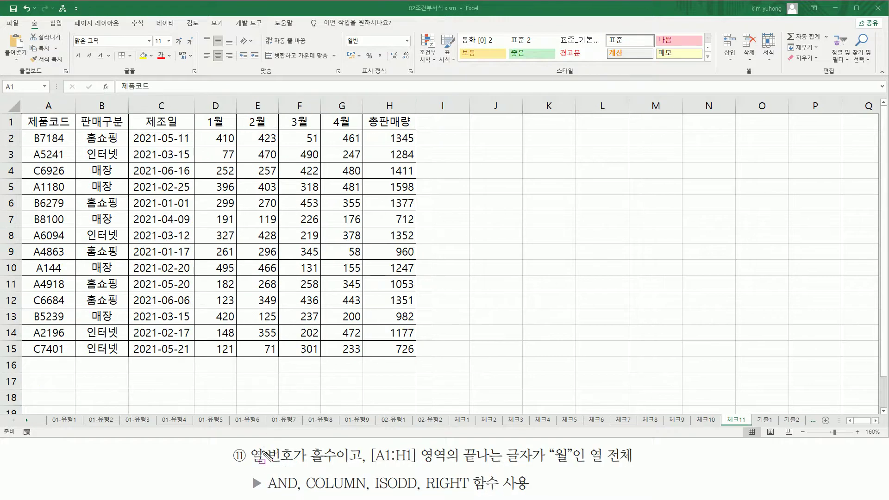
# Step: In the 체크11 exercise text, box 열 번호, 홀수 and [A1:H1] 영역, and underline COLUMN and ISODD
pyautogui.moveTo(249, 443); pyautogui.dragTo(355, 493)
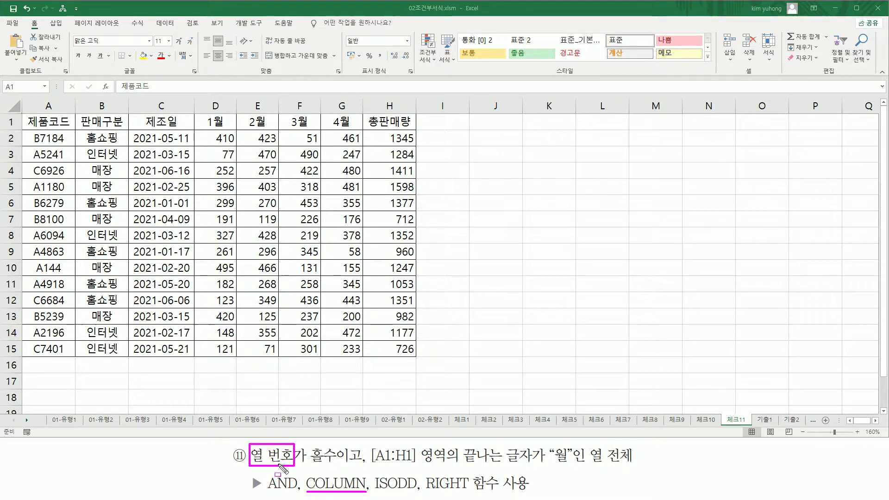
pyautogui.moveTo(309, 445); pyautogui.dragTo(337, 467)
pyautogui.moveTo(375, 492); pyautogui.dragTo(414, 491)
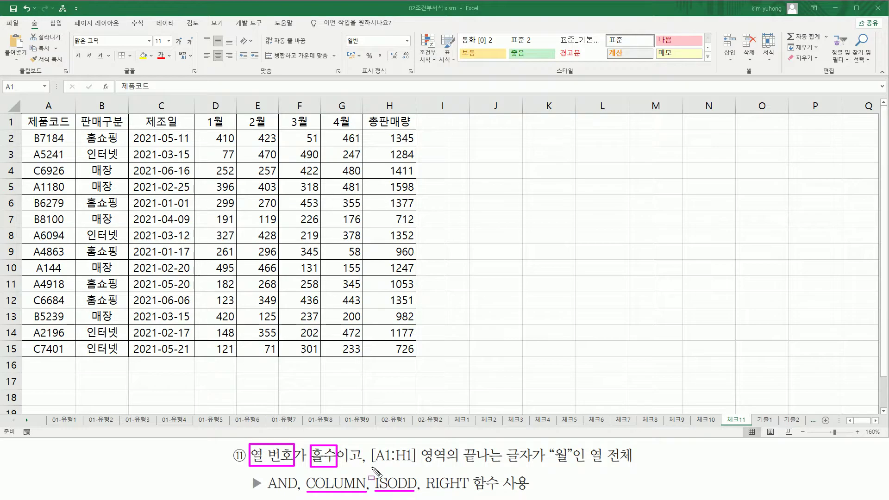
pyautogui.moveTo(372, 466)
pyautogui.mouseDown()
pyautogui.moveTo(422, 467)
pyautogui.moveTo(421, 445)
pyautogui.moveTo(371, 465)
pyautogui.mouseUp()
pyautogui.moveTo(430, 447); pyautogui.dragTo(452, 464)
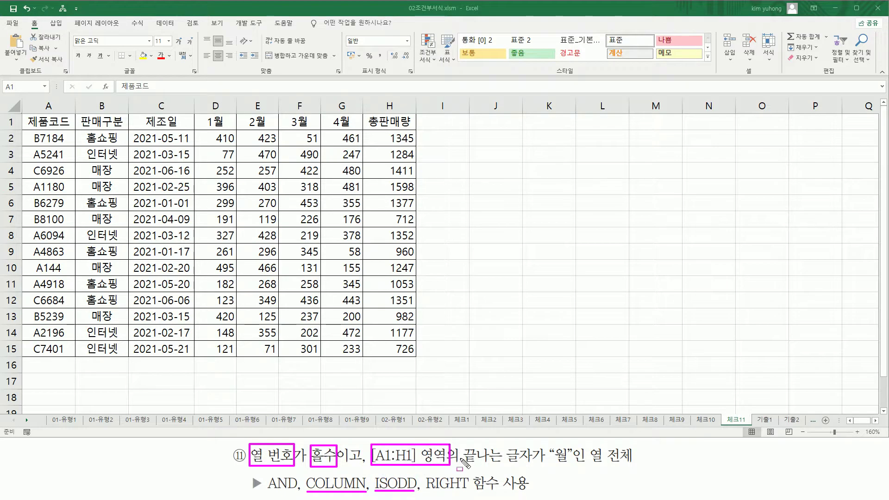
# Step: Box the header row A1:H1, and mark 끝나는 글자, 월, 열 전체 and RIGHT in the exercise text
pyautogui.moveTo(26, 116)
pyautogui.mouseDown()
pyautogui.moveTo(162, 132)
pyautogui.moveTo(415, 131)
pyautogui.mouseUp()
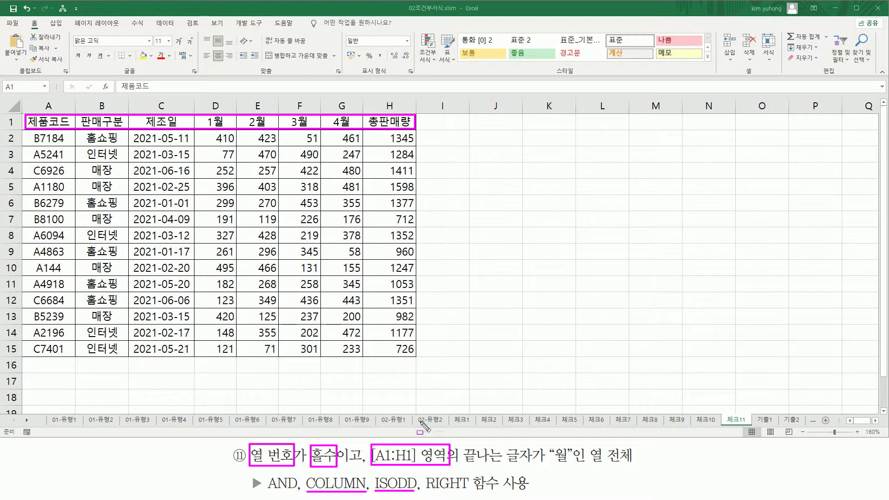
pyautogui.moveTo(467, 465)
pyautogui.mouseDown()
pyautogui.moveTo(564, 456)
pyautogui.moveTo(571, 470)
pyautogui.moveTo(632, 466)
pyautogui.mouseUp()
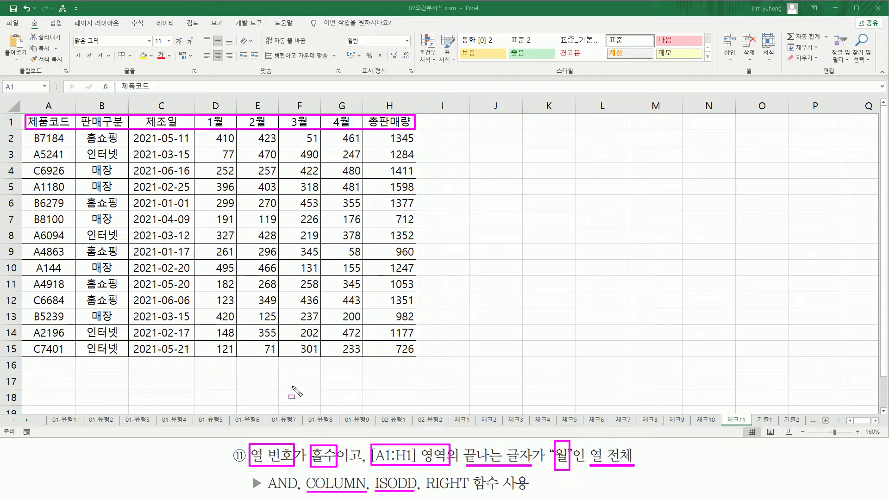
pyautogui.moveTo(426, 490); pyautogui.dragTo(472, 490)
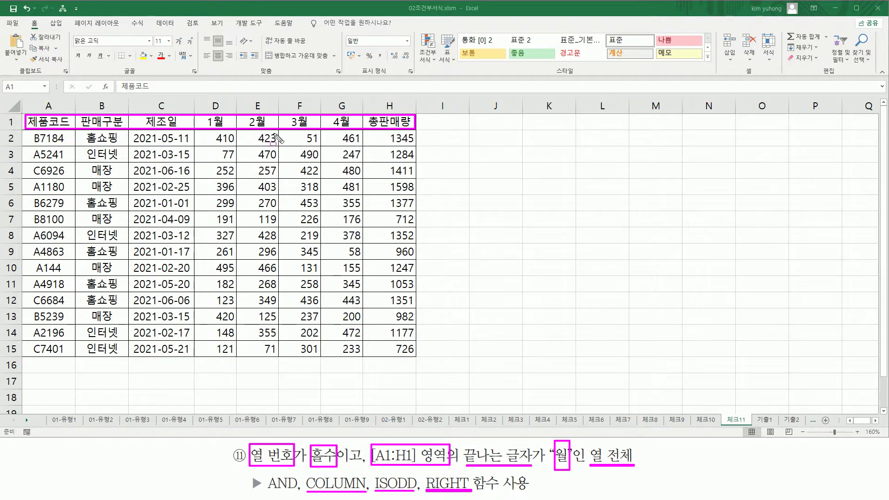
# Step: Box the final character 월 in each of the headers D1 to G1
pyautogui.moveTo(220, 111)
pyautogui.mouseDown()
pyautogui.moveTo(215, 134)
pyautogui.moveTo(226, 138)
pyautogui.mouseUp()
pyautogui.moveTo(271, 115)
pyautogui.mouseDown()
pyautogui.moveTo(255, 110)
pyautogui.moveTo(273, 140)
pyautogui.mouseUp()
pyautogui.moveTo(305, 111)
pyautogui.mouseDown()
pyautogui.moveTo(297, 134)
pyautogui.moveTo(314, 147)
pyautogui.mouseUp()
pyautogui.moveTo(344, 121); pyautogui.dragTo(349, 139)
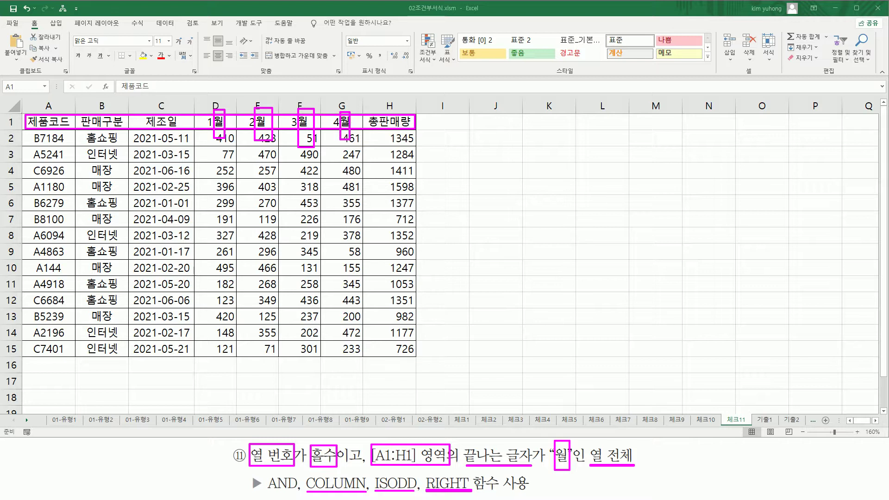
# Step: Write the odd column numbers 1, 3, 5, 7 and the even ones 2, 4, 6, 8 over columns A to H
pyautogui.moveTo(66, 107); pyautogui.dragTo(67, 111)
pyautogui.moveTo(172, 96); pyautogui.dragTo(171, 111)
pyautogui.moveTo(267, 92)
pyautogui.mouseDown()
pyautogui.moveTo(273, 107)
pyautogui.moveTo(275, 92)
pyautogui.mouseUp()
pyautogui.moveTo(350, 98)
pyautogui.mouseDown()
pyautogui.moveTo(361, 111)
pyautogui.moveTo(355, 118)
pyautogui.mouseUp()
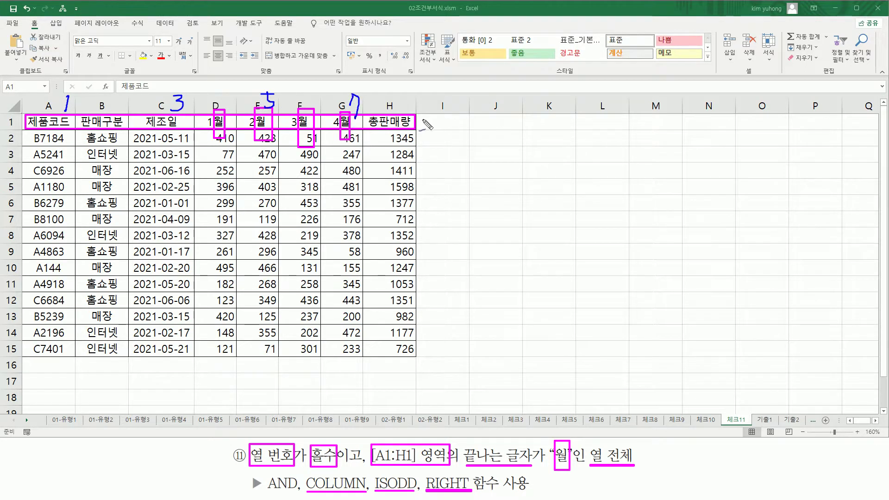
pyautogui.moveTo(111, 98); pyautogui.dragTo(119, 103)
pyautogui.moveTo(223, 91)
pyautogui.mouseDown()
pyautogui.moveTo(215, 102)
pyautogui.moveTo(229, 100)
pyautogui.moveTo(223, 111)
pyautogui.mouseUp()
pyautogui.moveTo(327, 106); pyautogui.dragTo(308, 99)
pyautogui.moveTo(404, 88); pyautogui.dragTo(407, 96)
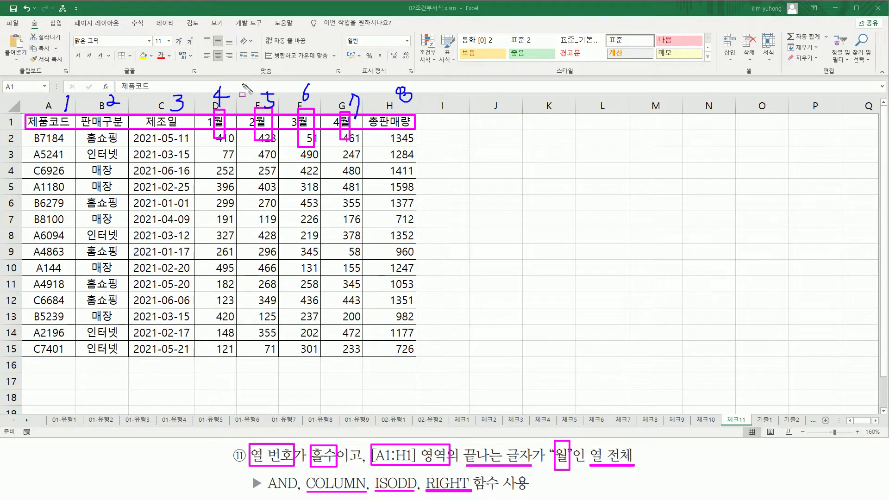
# Step: Box the matching columns E and G and the words 열 전체 in the exercise text, and clear all marks
pyautogui.moveTo(249, 84); pyautogui.dragTo(278, 167)
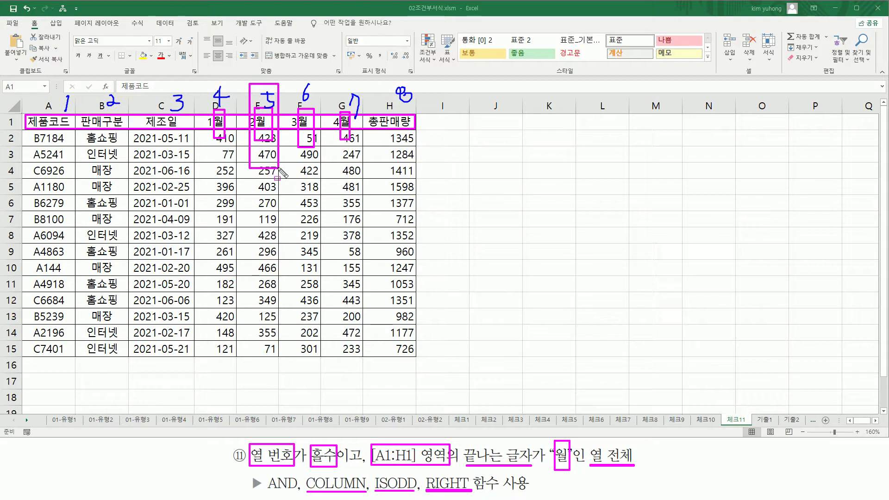
pyautogui.moveTo(333, 86)
pyautogui.mouseDown()
pyautogui.moveTo(348, 173)
pyautogui.moveTo(359, 84)
pyautogui.mouseUp()
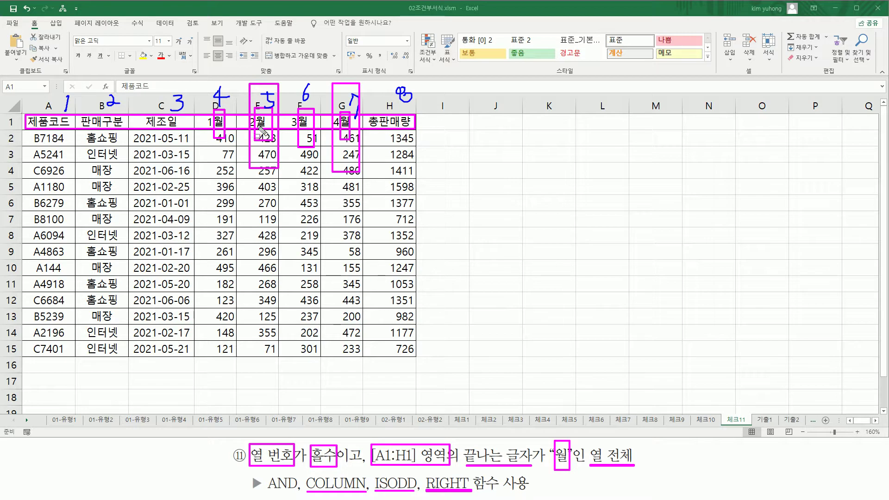
pyautogui.moveTo(589, 447)
pyautogui.mouseDown()
pyautogui.moveTo(602, 474)
pyautogui.moveTo(638, 453)
pyautogui.moveTo(597, 444)
pyautogui.mouseUp()
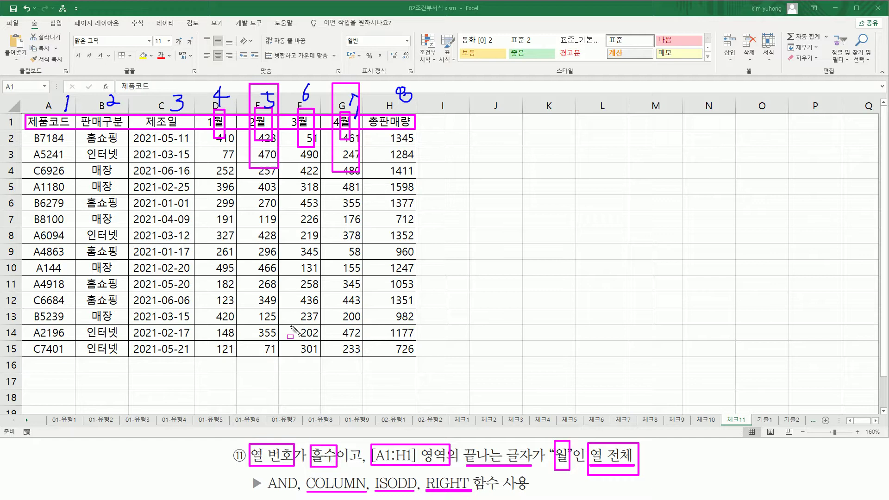
pyautogui.press('Escape')
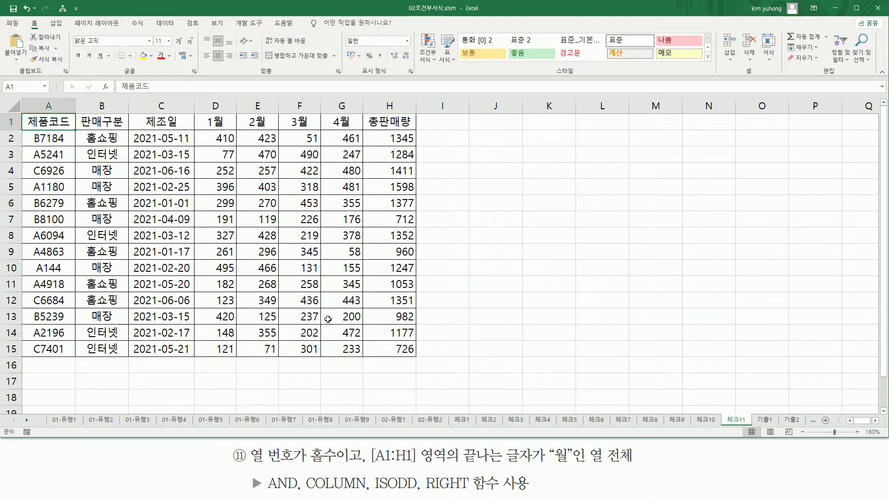
pyautogui.moveTo(587, 440)
pyautogui.mouseDown()
pyautogui.moveTo(652, 484)
pyautogui.moveTo(640, 468)
pyautogui.mouseUp()
pyautogui.press('Escape')
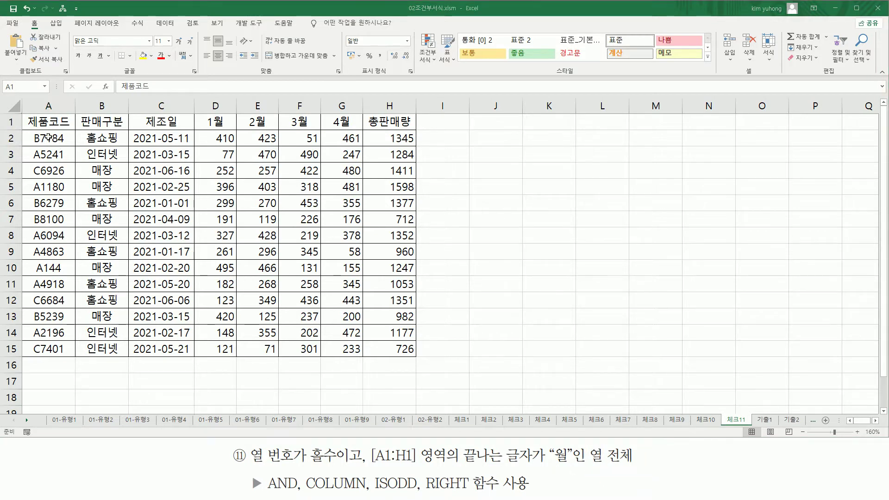
# Step: Start a new conditional formatting rule for A1:H15 that uses a formula to determine which cells to format
pyautogui.moveTo(49, 121); pyautogui.dragTo(384, 346)
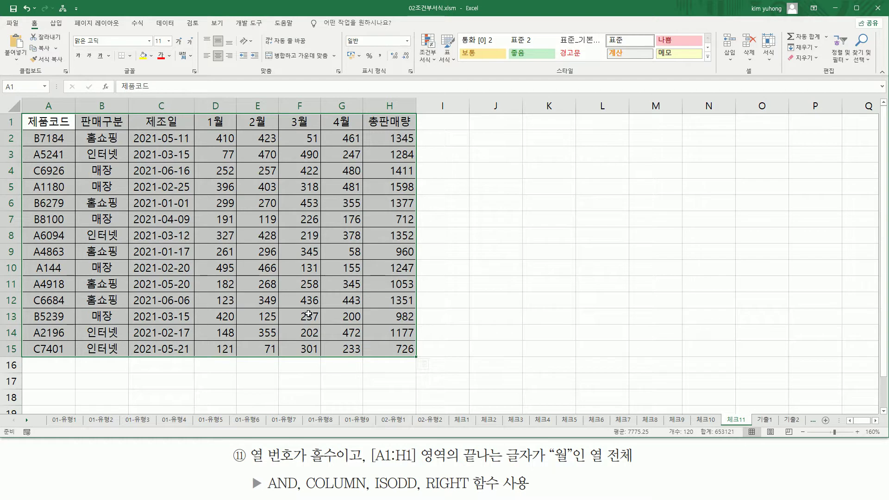
pyautogui.click(428, 46)
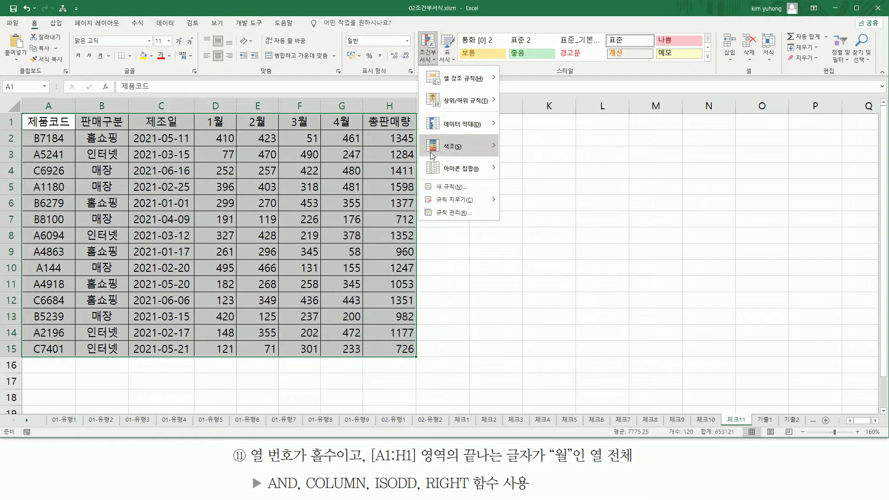
pyautogui.click(437, 187)
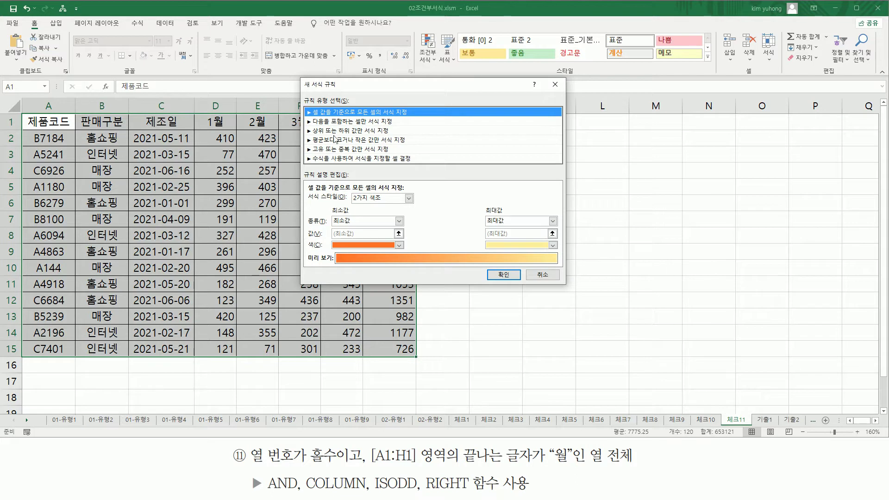
pyautogui.click(327, 158)
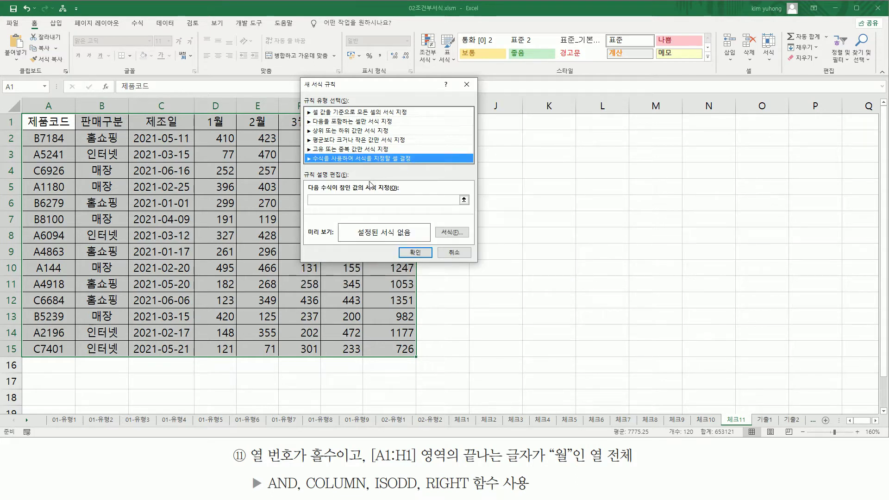
# Step: Begin the rule formula with =AND( ISODD( COLUMN() ) , for odd column numbers, and mark the ISODD part
pyautogui.click(339, 200)
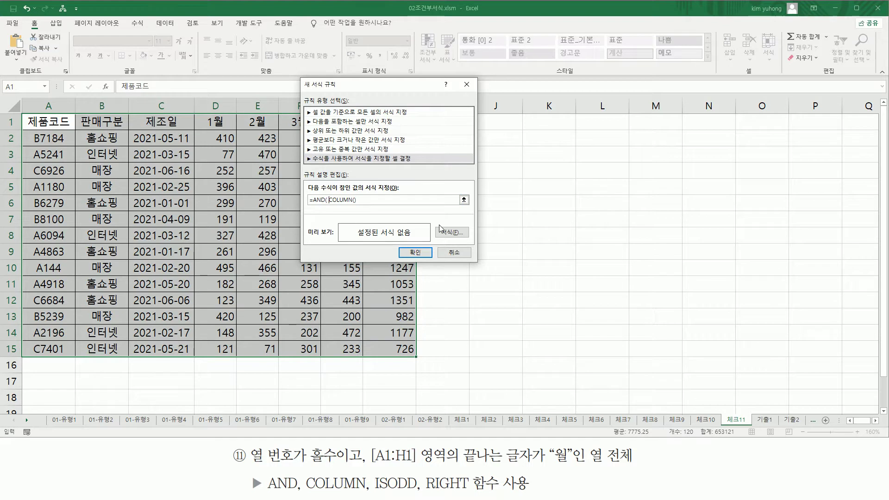
pyautogui.write('D( ISOD')
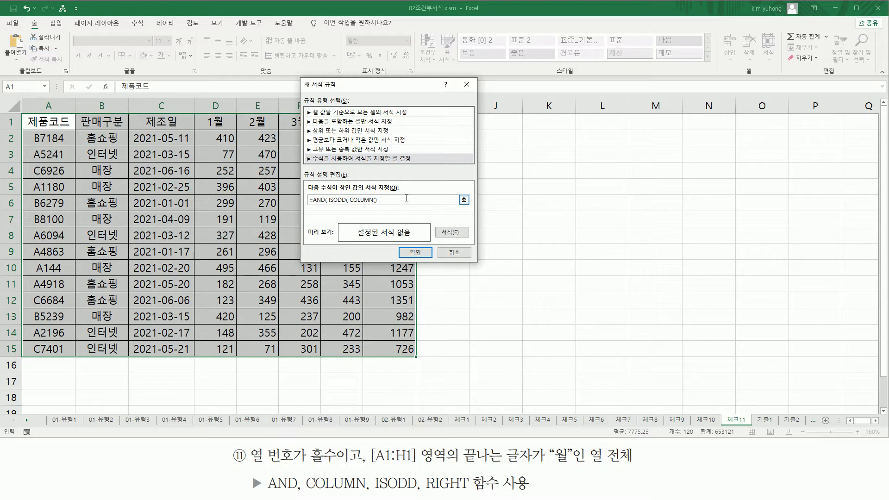
pyautogui.moveTo(350, 203); pyautogui.dragTo(384, 209)
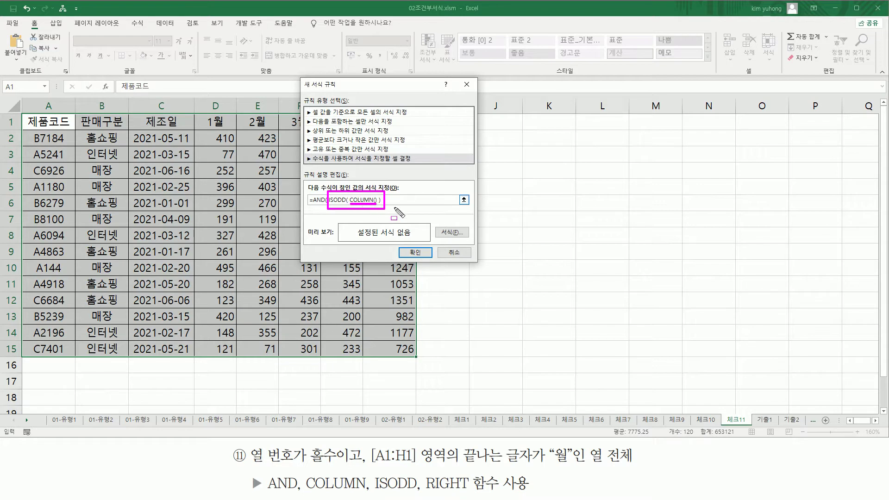
pyautogui.click(399, 202)
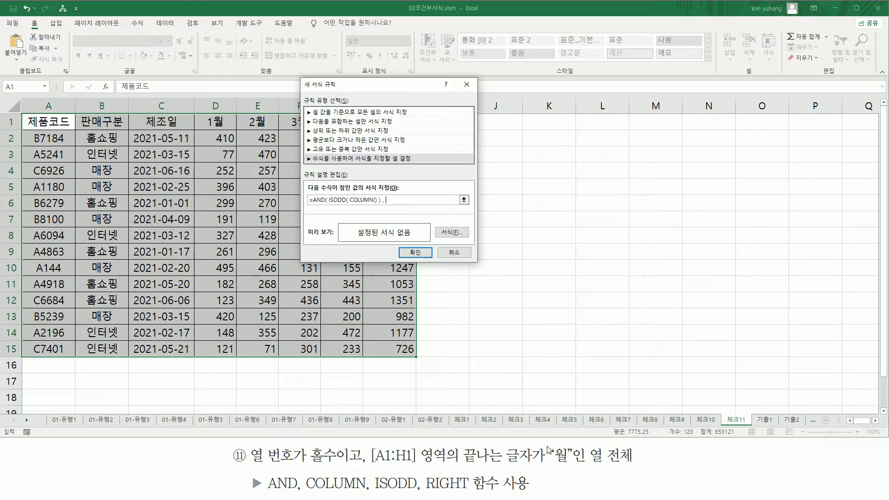
# Step: Complete the rule formula with the second condition RIGHT(A$1,1)="월" ), keeping only row 1 absolute
pyautogui.write('RIGHT(')
pyautogui.click(48, 120)
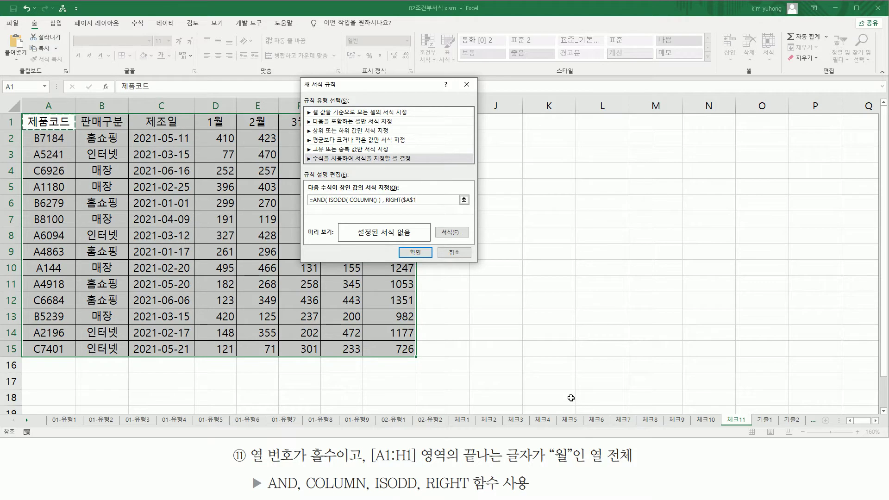
pyautogui.press('F4')
pyautogui.write('1')
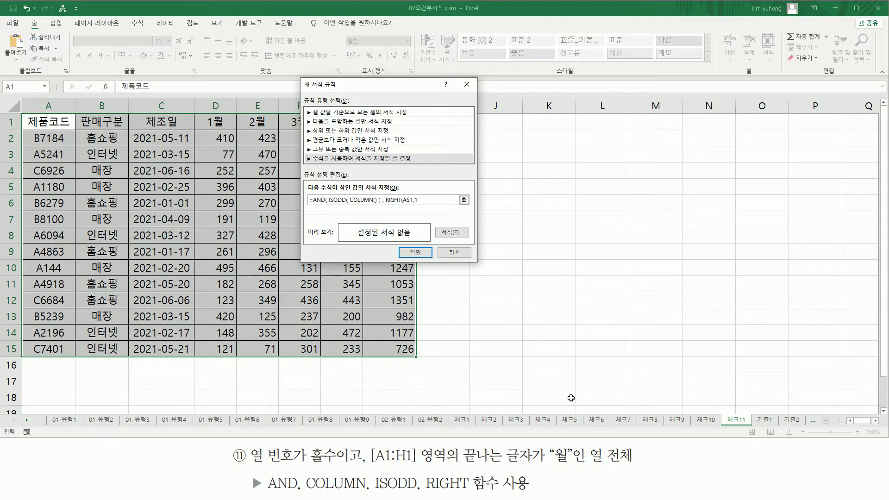
pyautogui.write(')=')
pyautogui.write('"ㅇ')
pyautogui.write('ㄹ"')
# Step: Set the rule's font to bold italic (굵은 기울임꼴) in red and apply the rule
pyautogui.click(453, 235)
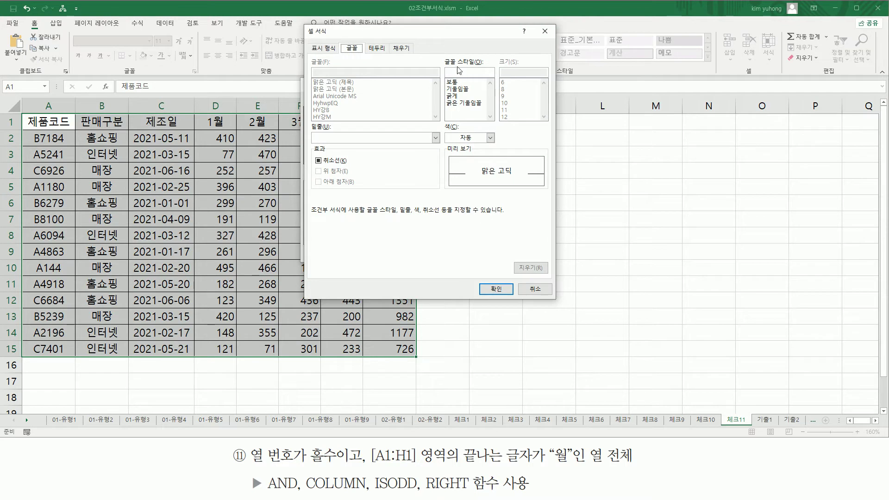
pyautogui.click(462, 103)
pyautogui.click(490, 137)
pyautogui.click(457, 239)
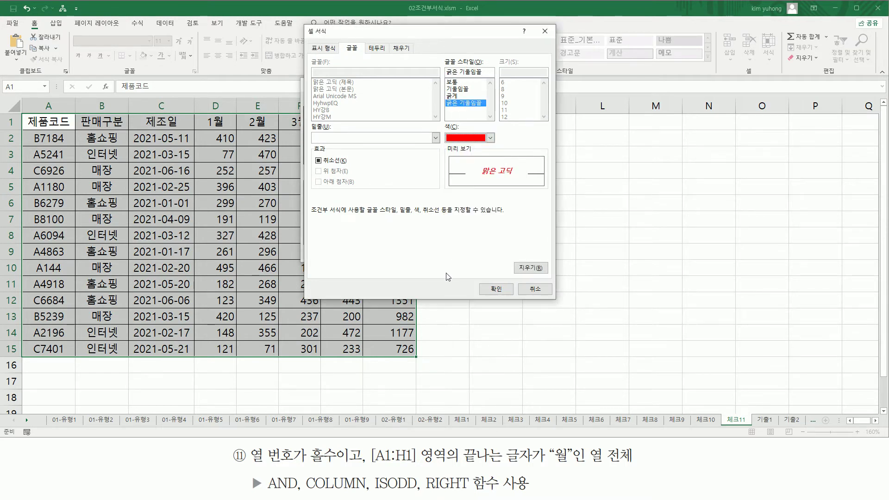
pyautogui.click(494, 290)
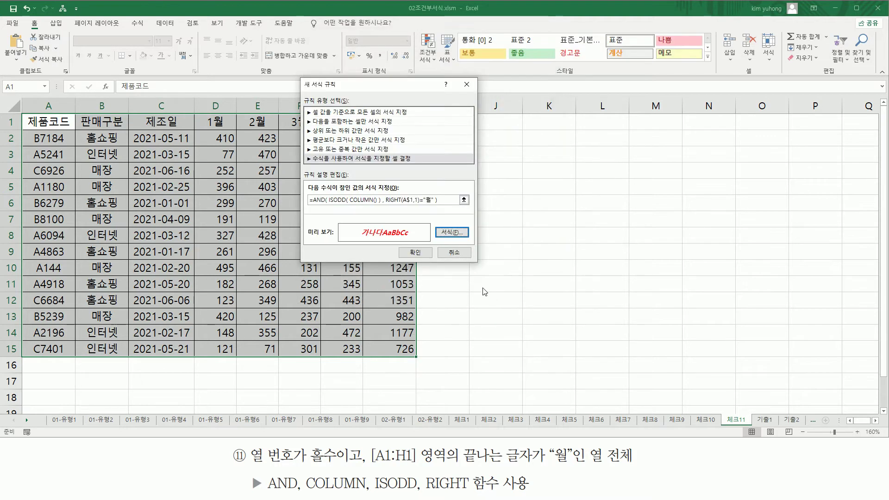
pyautogui.click(424, 255)
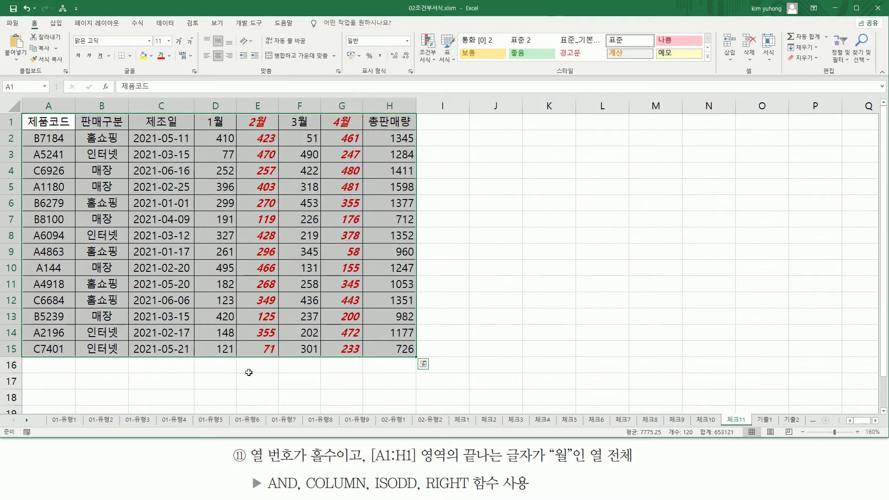
# Step: Box the formatted columns E (2월) and G (4월), and clear the marks
pyautogui.moveTo(243, 109)
pyautogui.mouseDown()
pyautogui.moveTo(270, 367)
pyautogui.moveTo(283, 378)
pyautogui.mouseUp()
pyautogui.moveTo(337, 111); pyautogui.dragTo(364, 366)
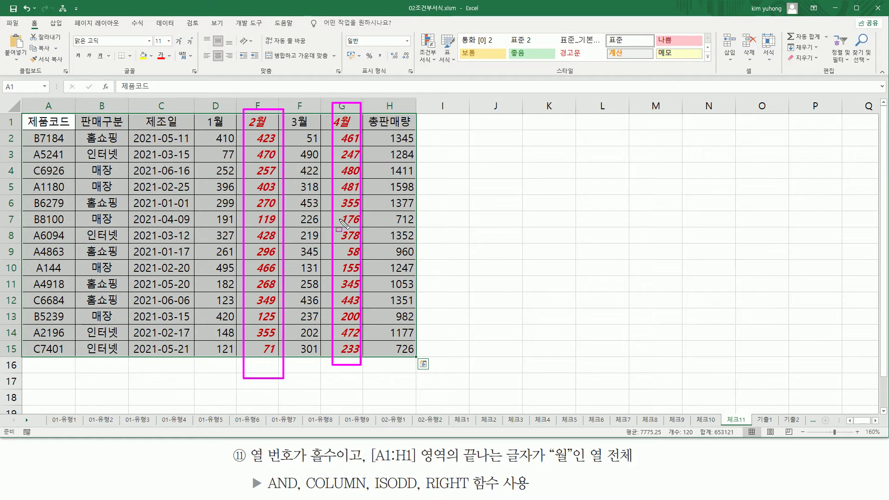
pyautogui.press('Escape')
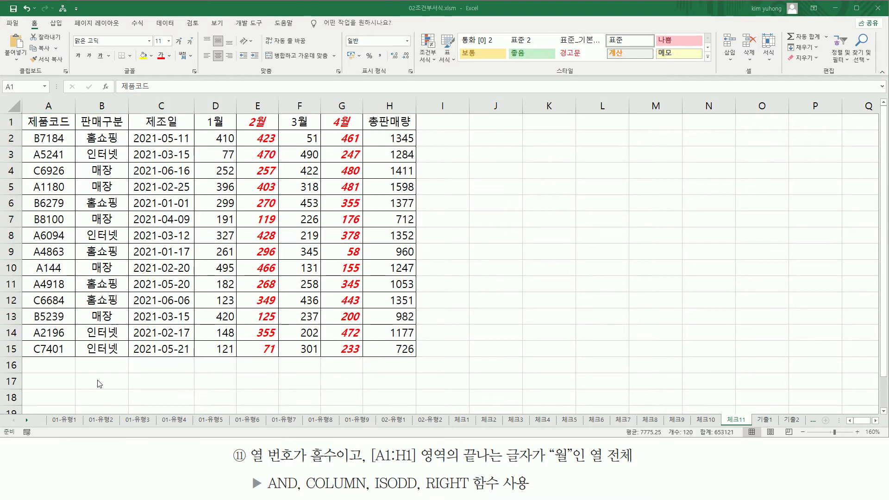
# Step: Paste the rule formula =AND( ISODD( COLUMN() ) , RIGHT(A$1,1)="월" ) into cell B17 below the table
pyautogui.click(103, 381)
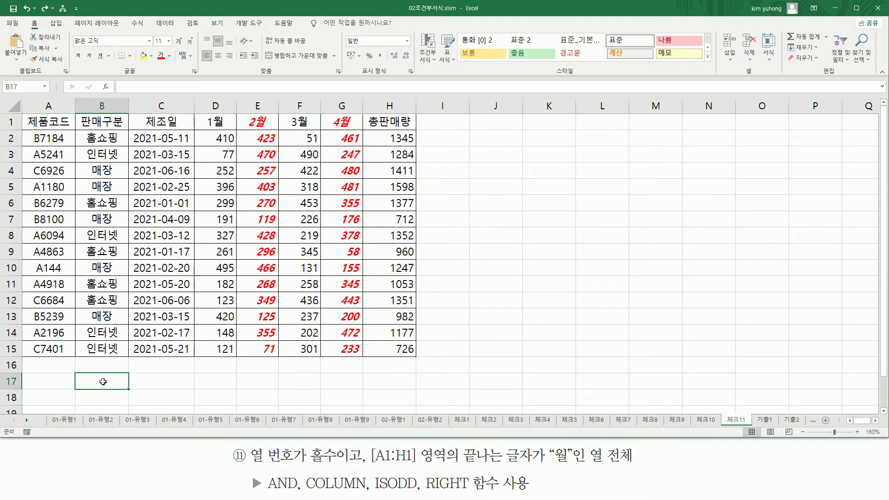
pyautogui.hotkey('ctrl', 'v')
pyautogui.press('Return')
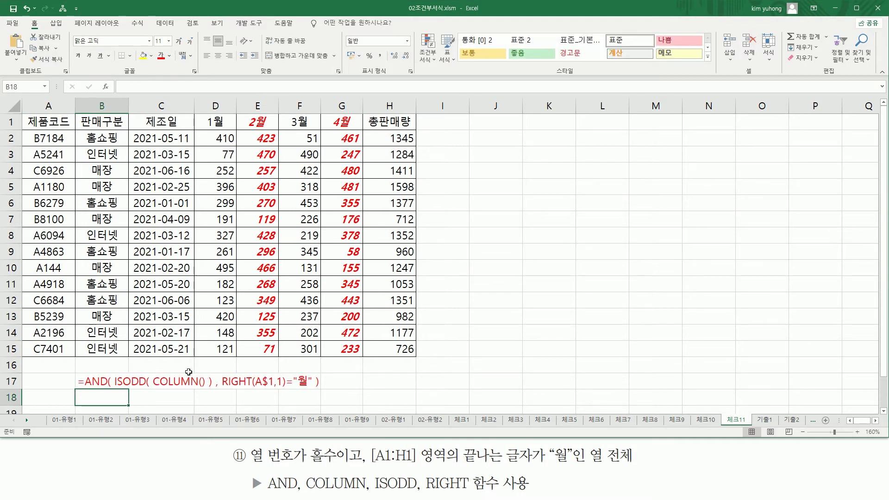
pyautogui.click(461, 370)
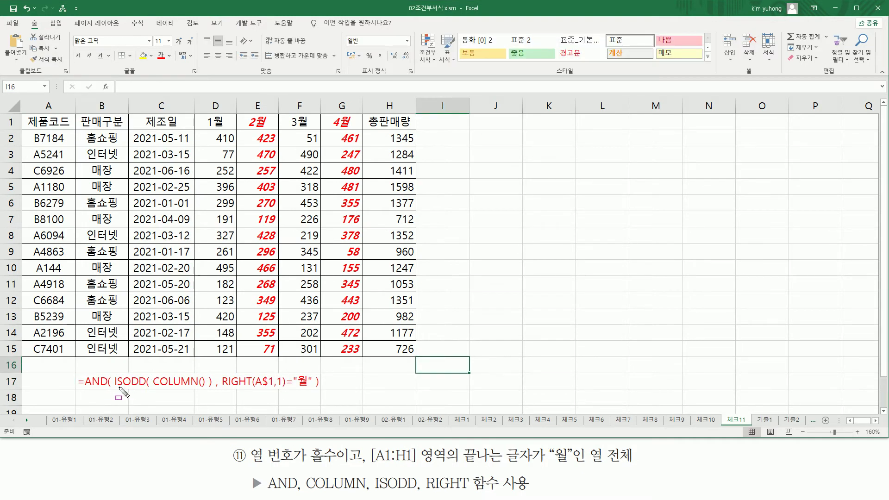
# Step: Underline both AND conditions in the B17 formula, mark COLUMN() and the A$1 reference, and clear all marks
pyautogui.moveTo(112, 389); pyautogui.dragTo(313, 386)
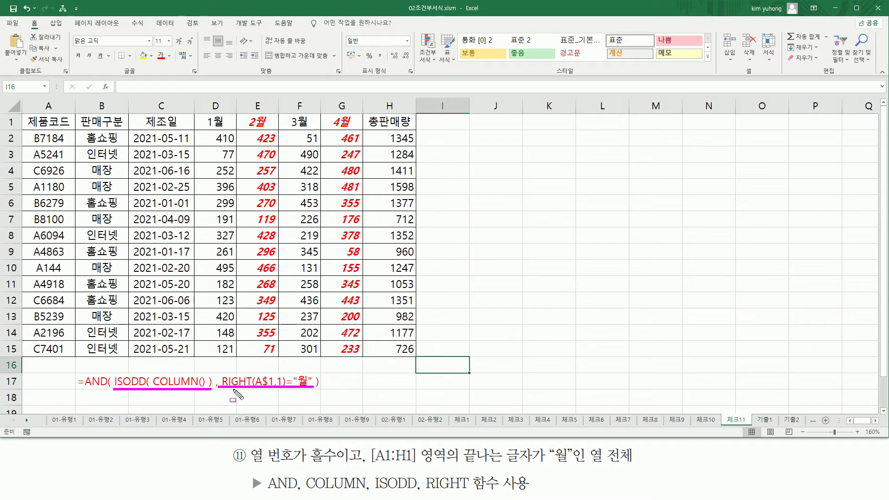
pyautogui.moveTo(156, 370); pyautogui.dragTo(205, 394)
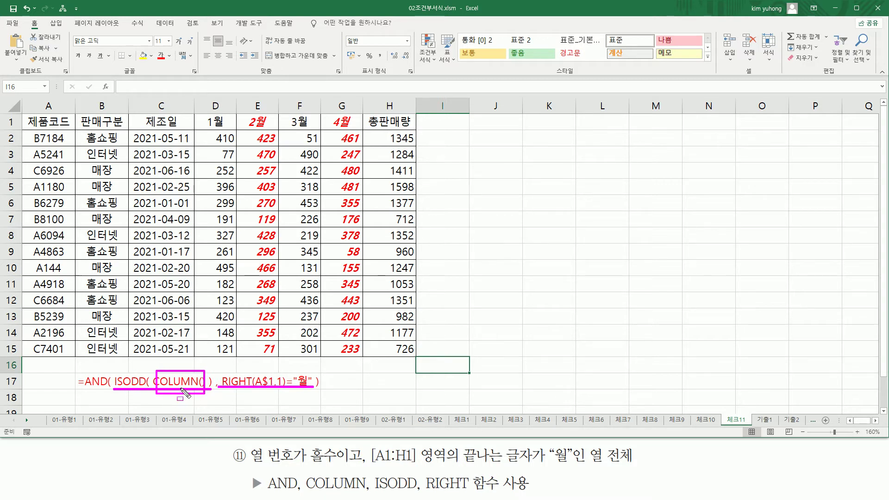
pyautogui.moveTo(260, 374); pyautogui.dragTo(269, 389)
pyautogui.press('Escape')
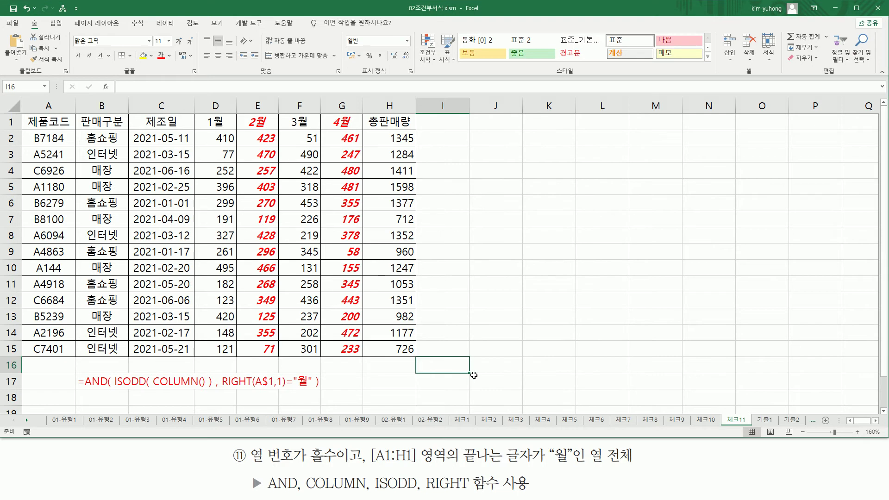
pyautogui.click(473, 381)
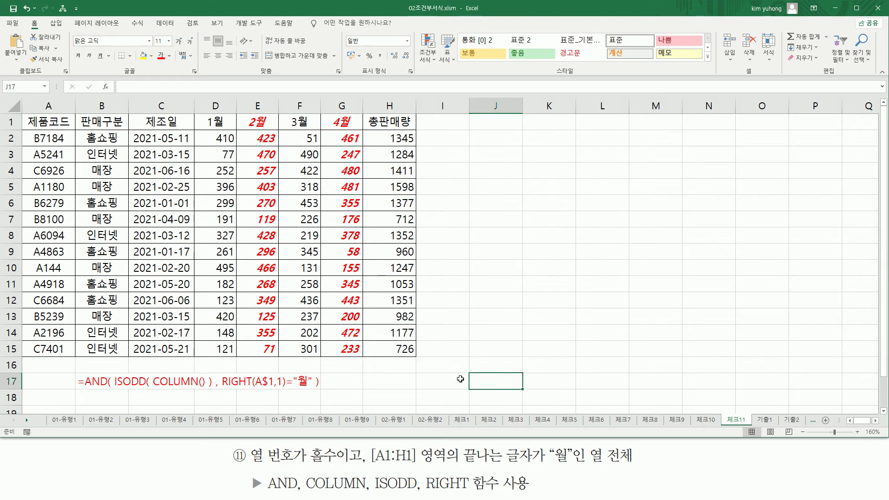